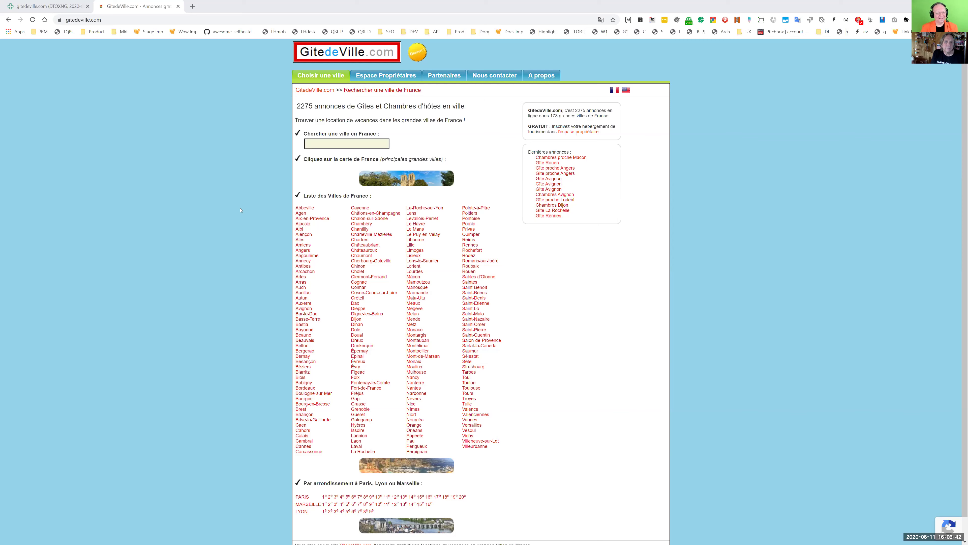
Step: Classify the anchor text "gitedeville.com : annonces de gites urbains" as Compound in the domain report's anchor texts
key(ctrl+plus)
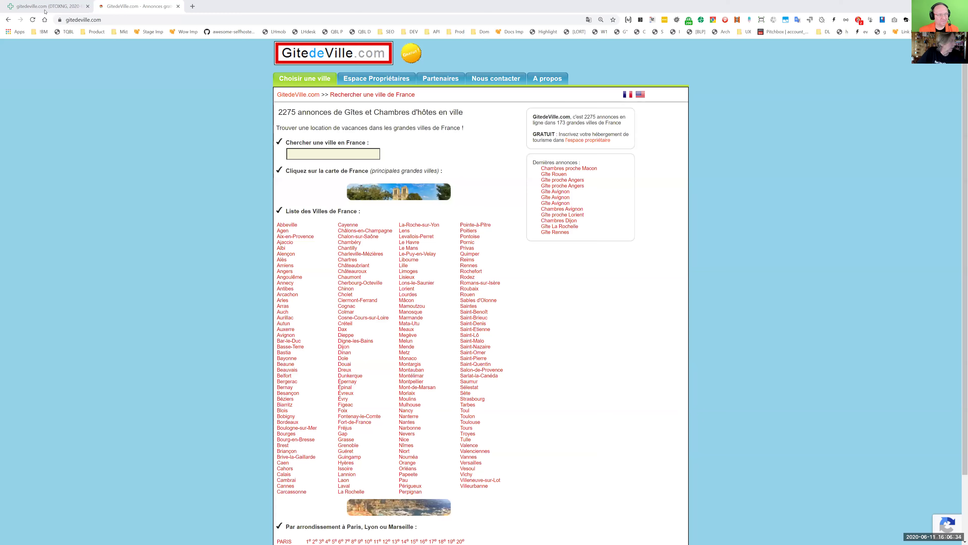
key(ctrl+shift+Tab)
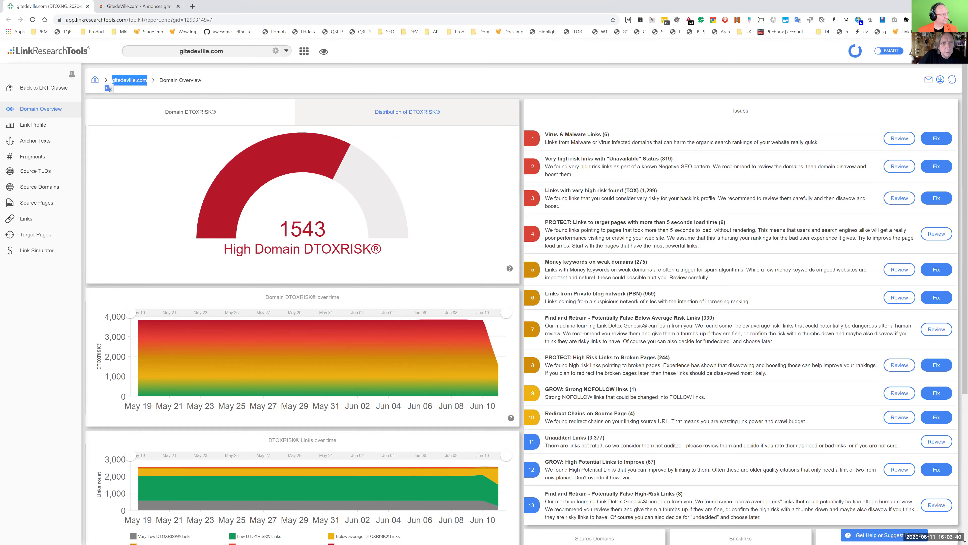
key(alt+Tab)
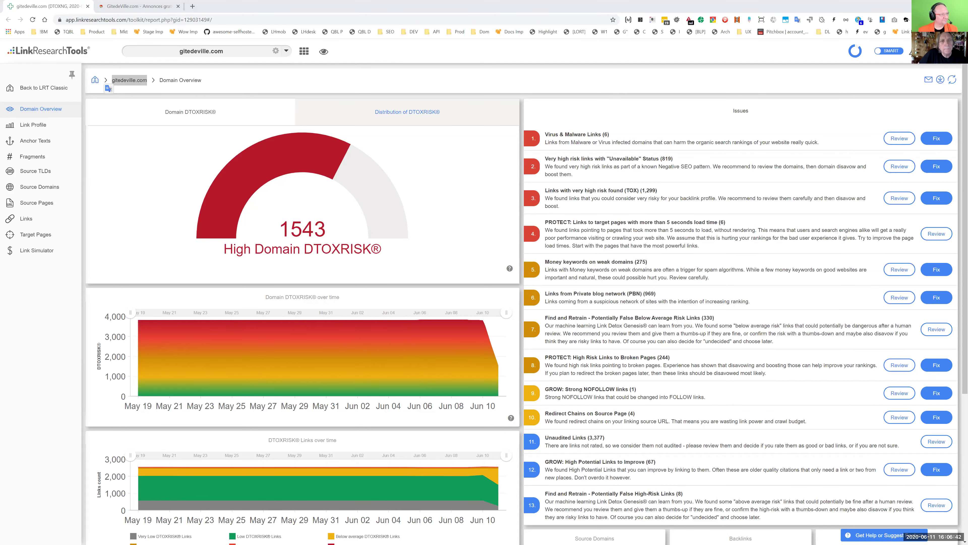
click(35, 140)
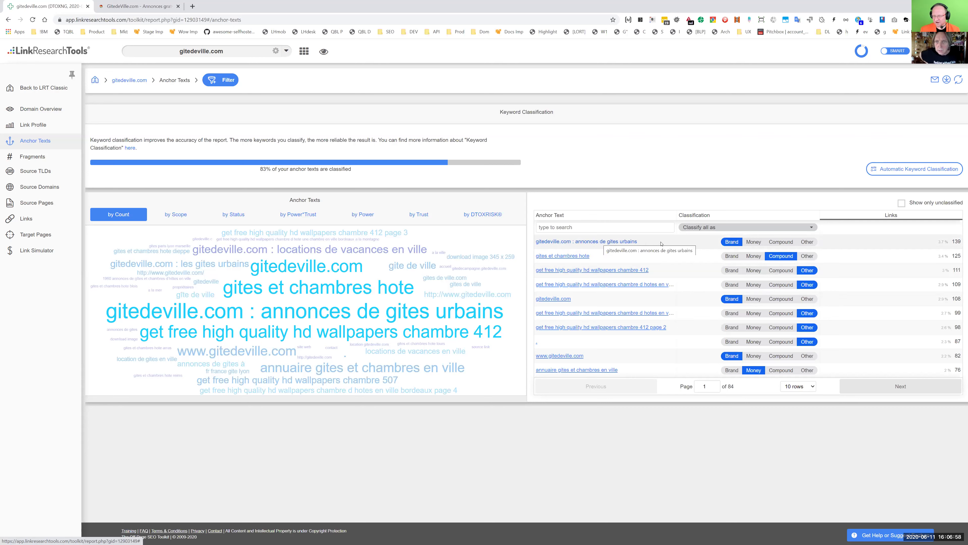
click(780, 243)
right_click(620, 245)
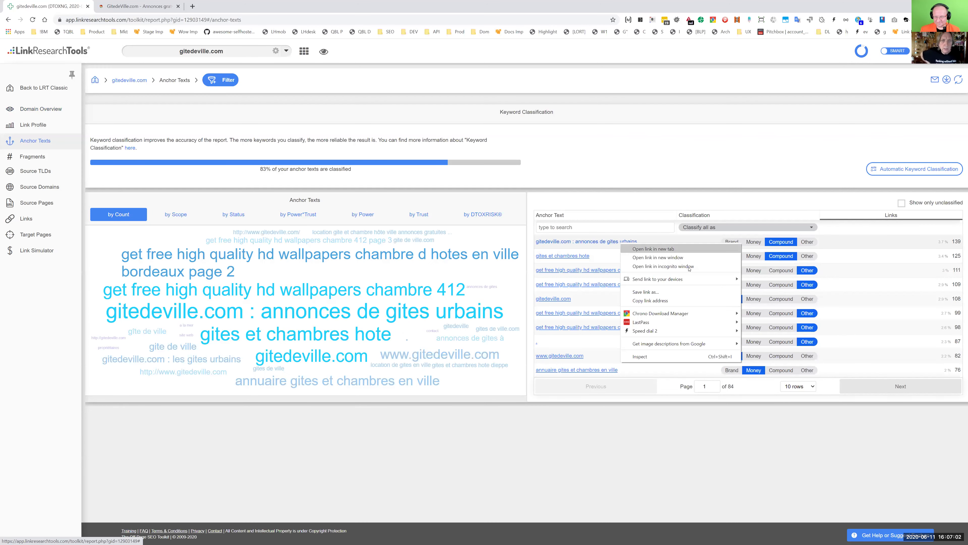
click(648, 314)
key(ctrl+plus)
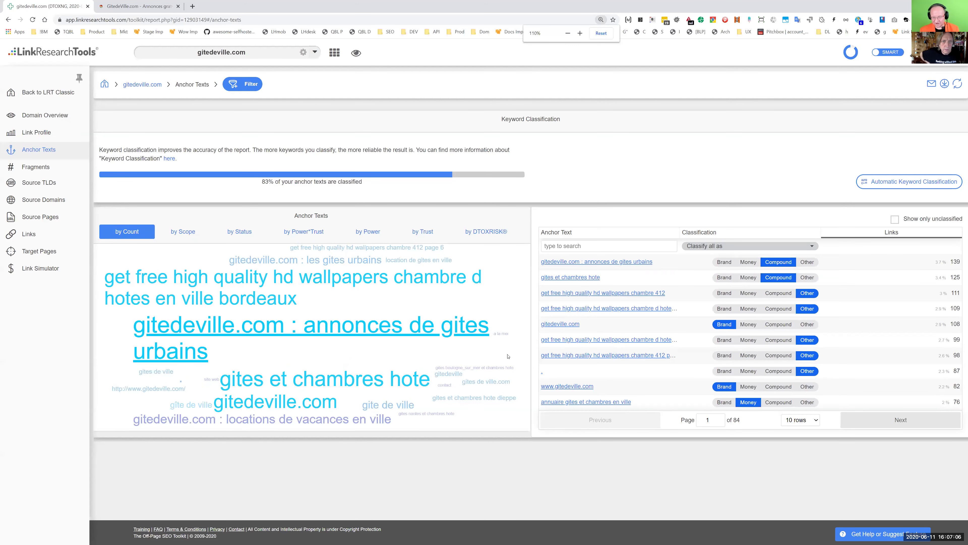
key(ctrl+minus)
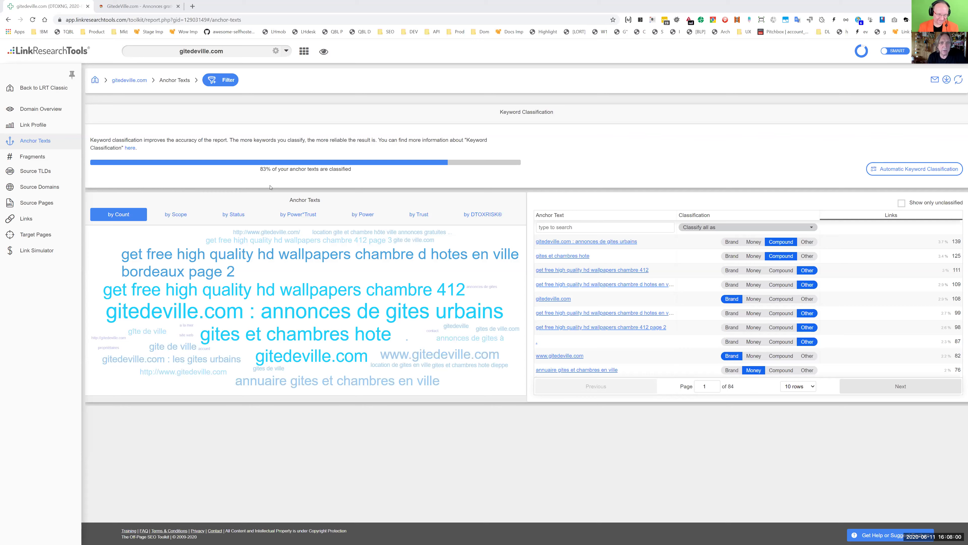
Step: Compare the anchor text clouds by Scope, Status, Power*Trust and DTOXRISK, examining the anchors that carry the highest risk
click(185, 216)
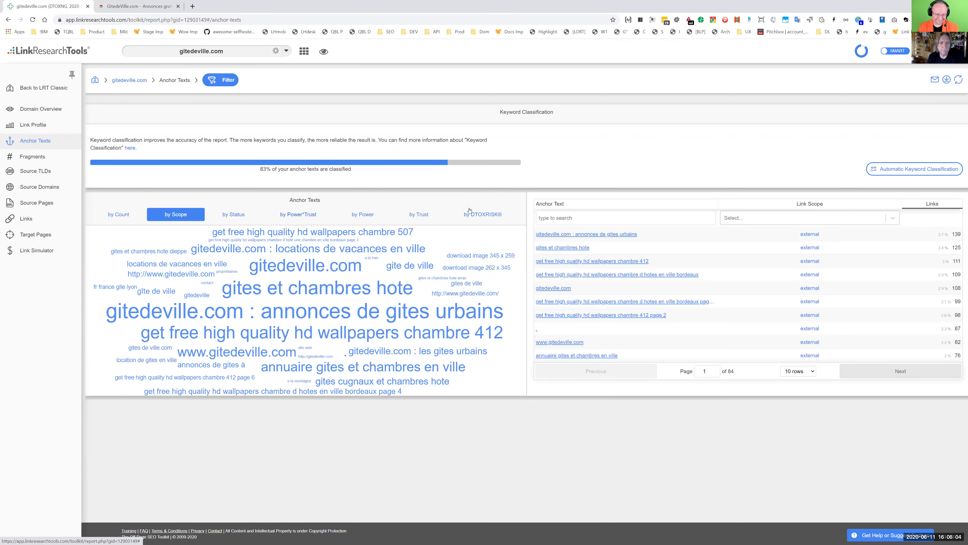
click(484, 214)
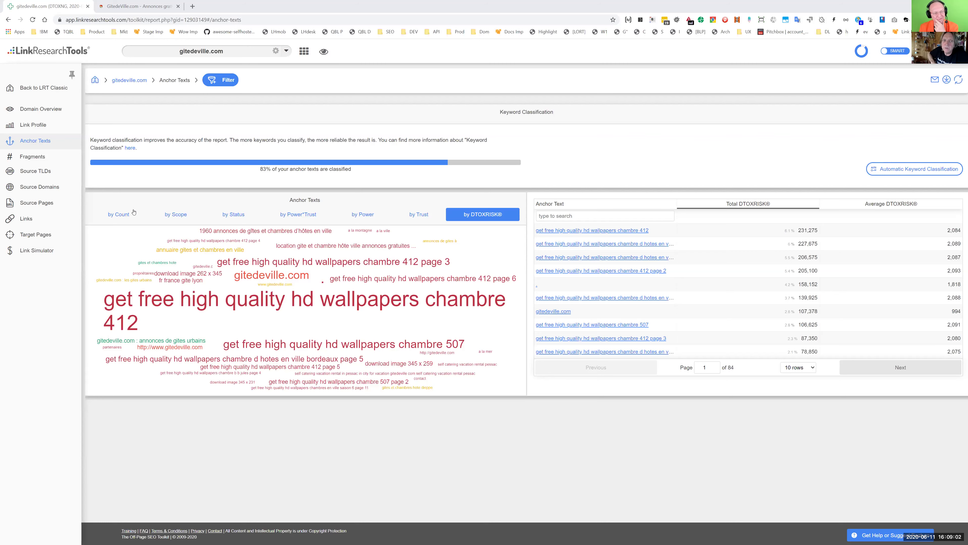
click(168, 217)
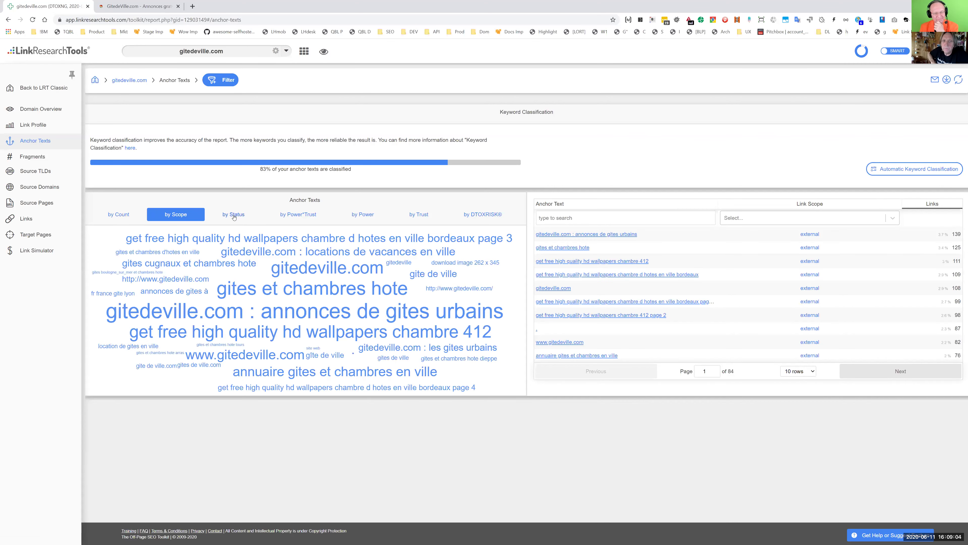
click(234, 215)
click(298, 215)
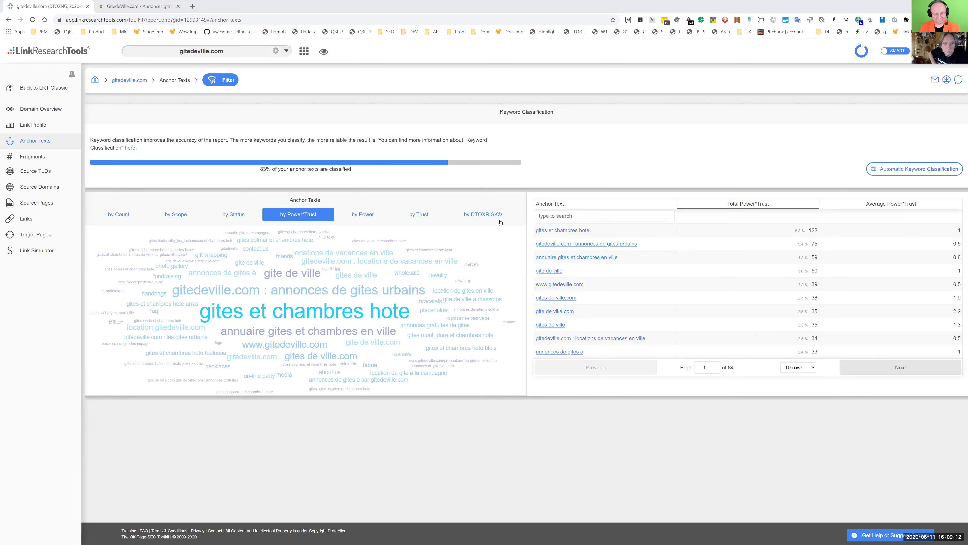
click(482, 215)
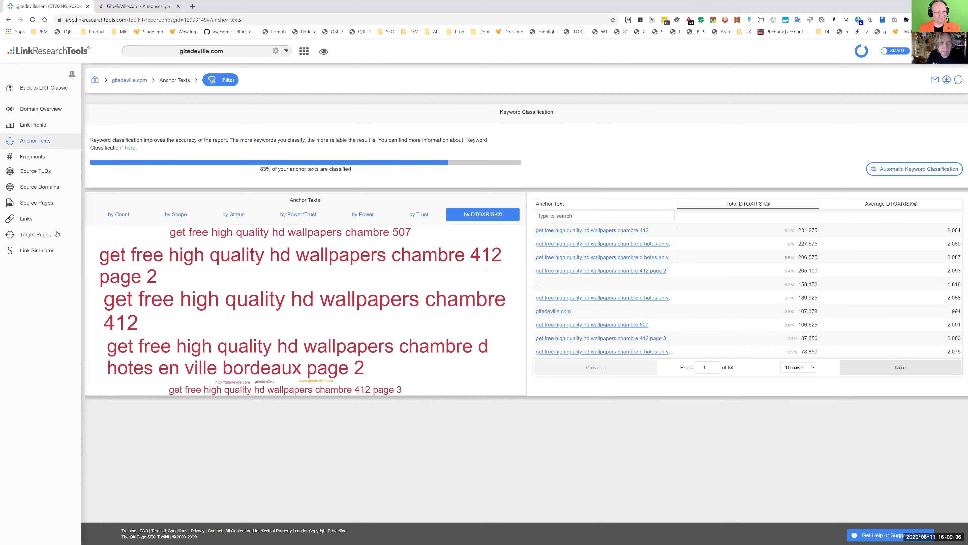
drag(93, 253, 503, 255)
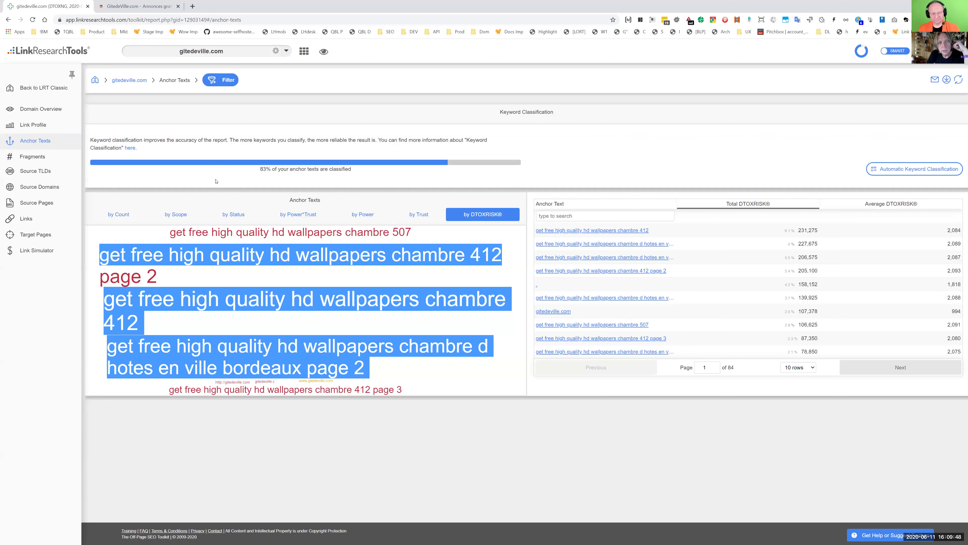
click(544, 186)
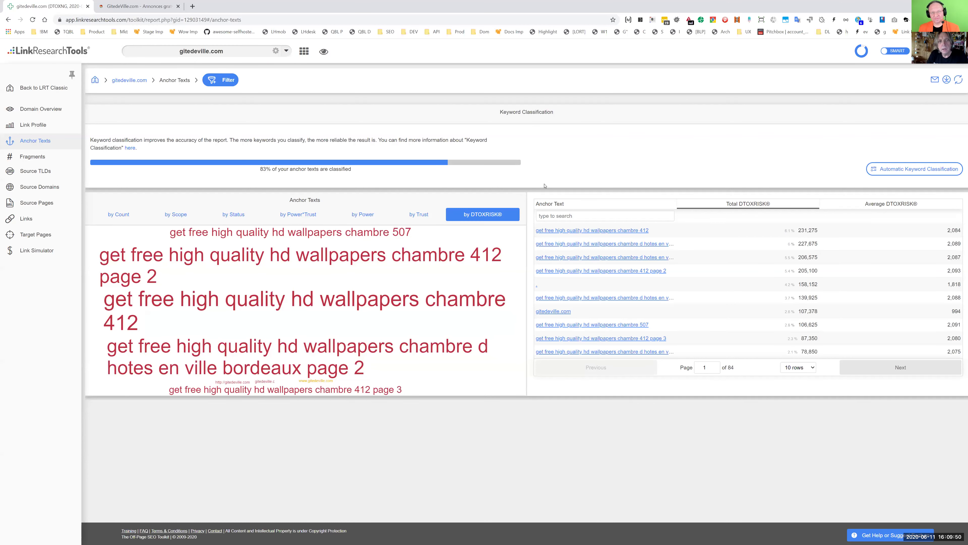
click(46, 187)
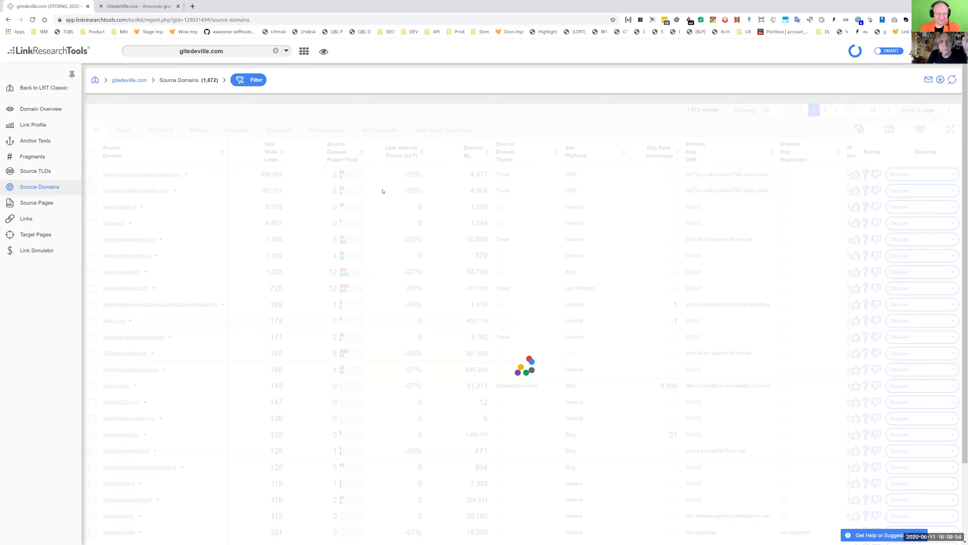
key(alt+Left)
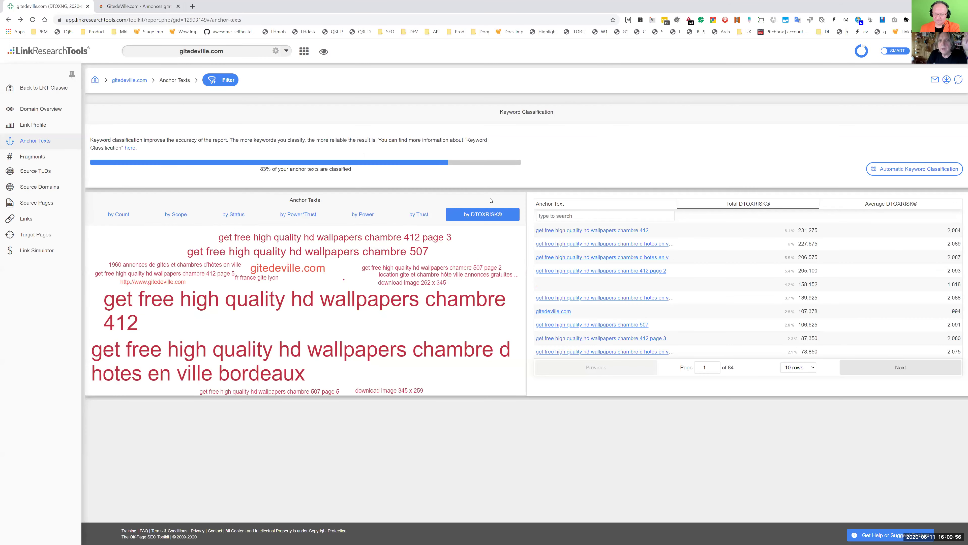
Step: Open the links for the anchor "get free high quality hd wallpapers chambre 412" and broaden the filter by removing "chambre 412"
click(625, 229)
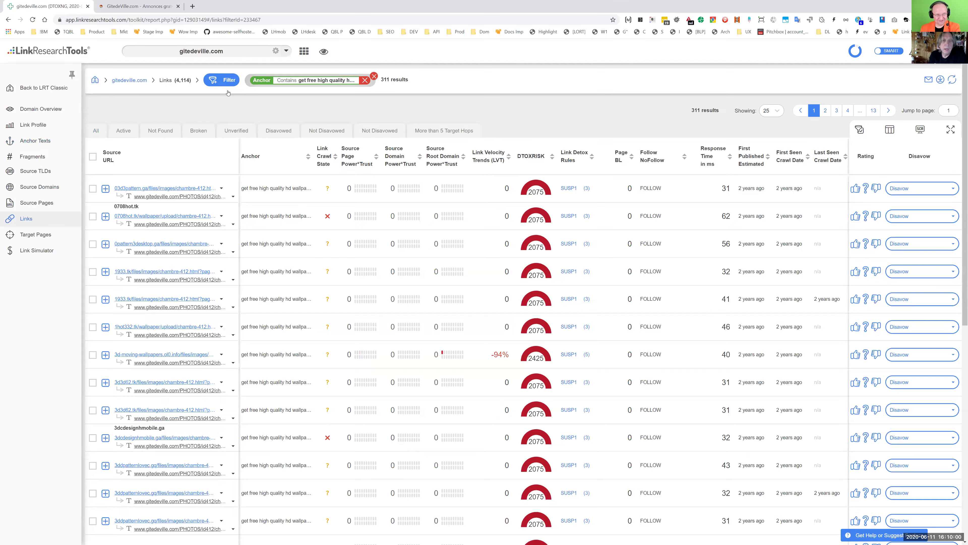
click(225, 81)
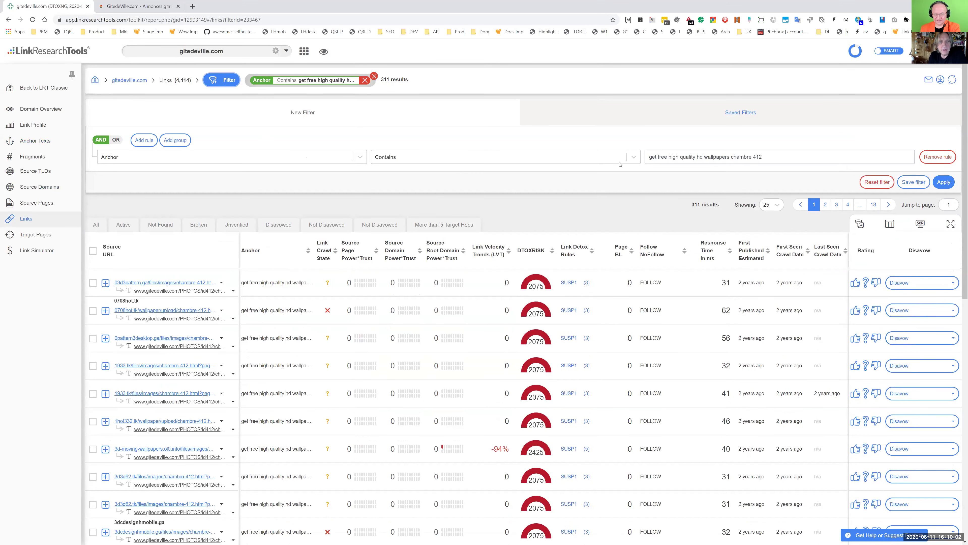
drag(732, 157, 866, 155)
key(BackSpace)
key(Return)
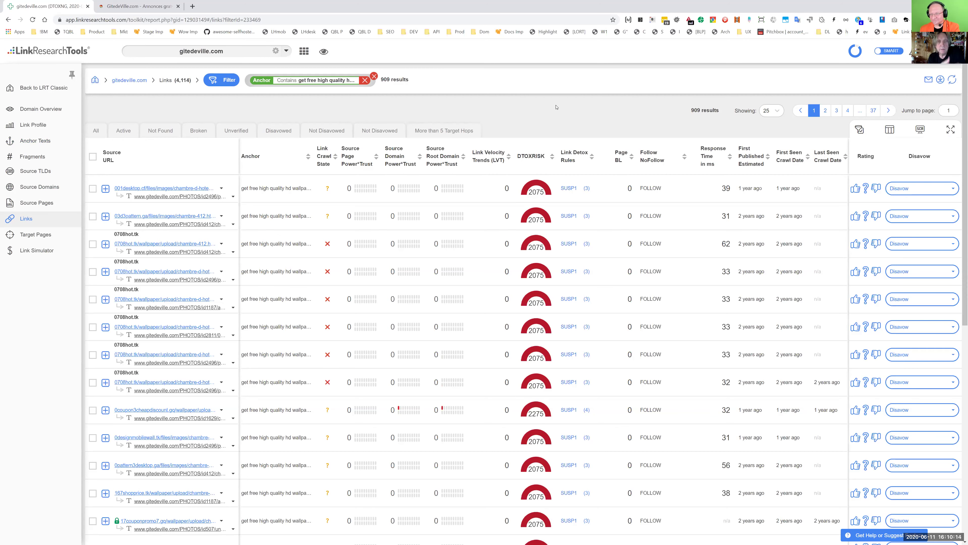
Step: Sort the filtered links by highest DTOXRISK and disavow all filtered links at Root-Domain level
click(533, 157)
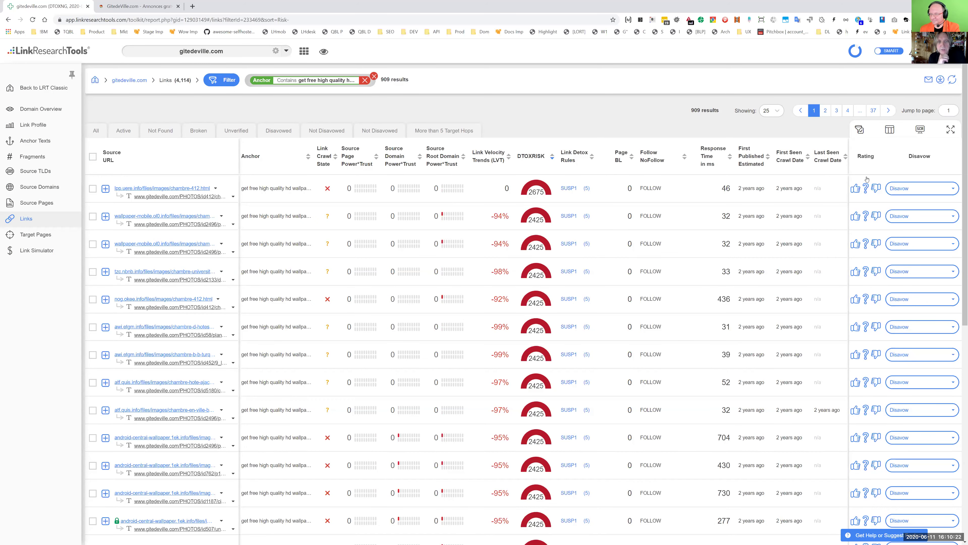
key(ctrl+a)
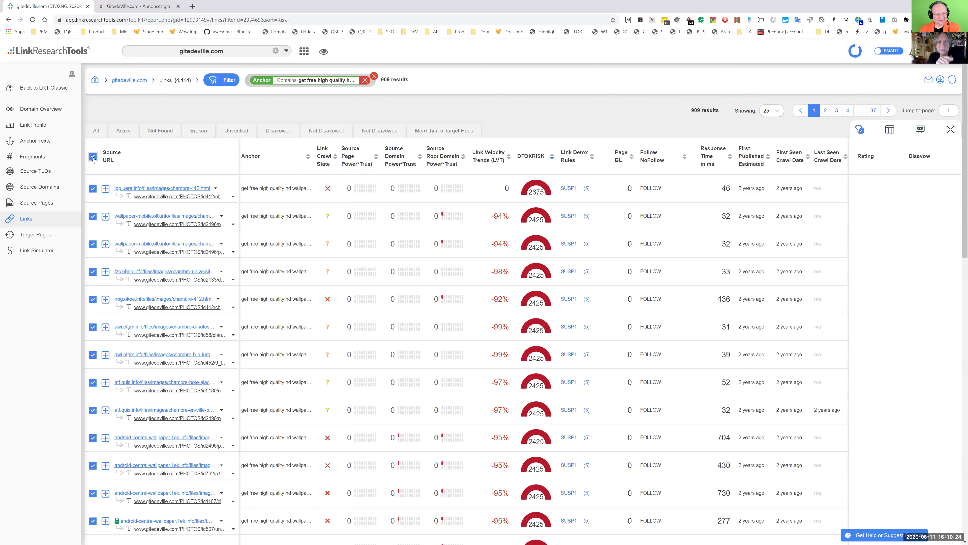
click(934, 211)
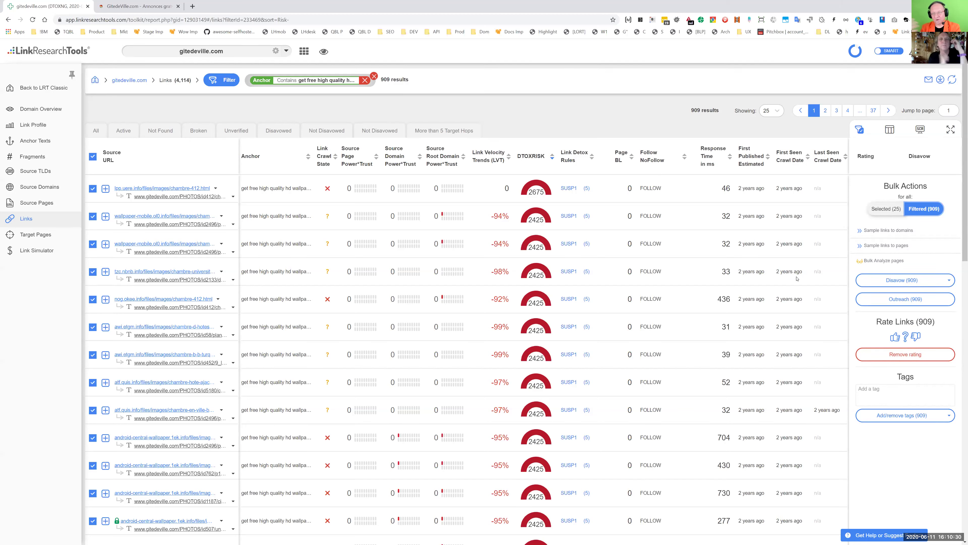
click(930, 281)
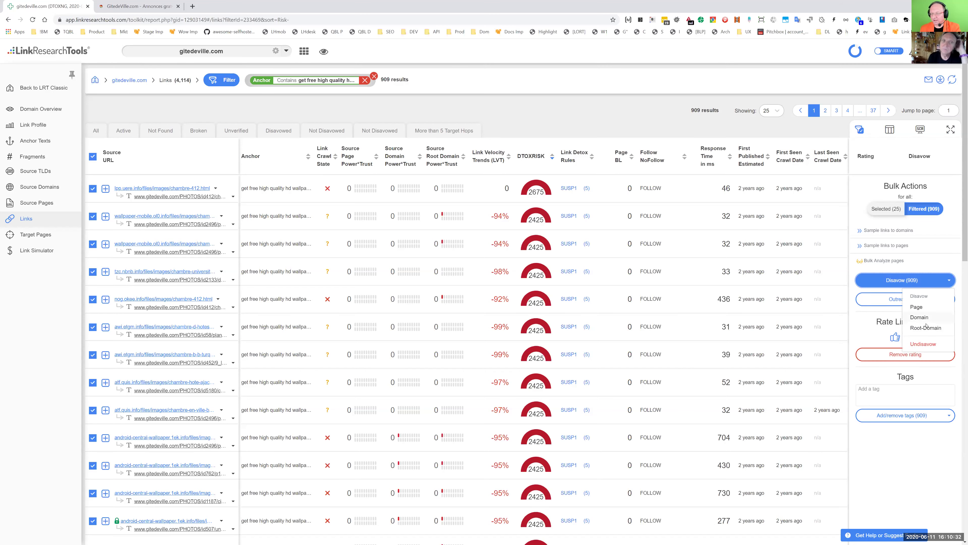
click(934, 327)
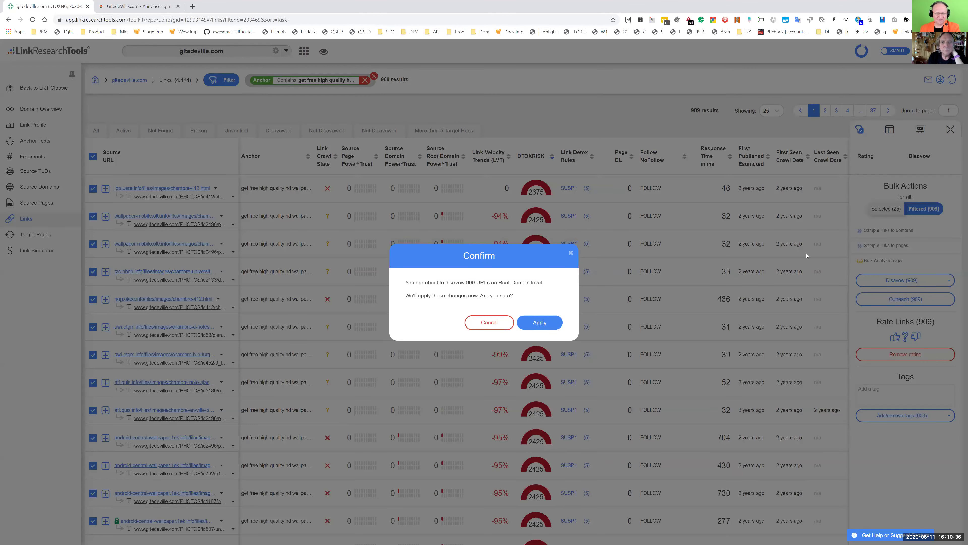
click(538, 322)
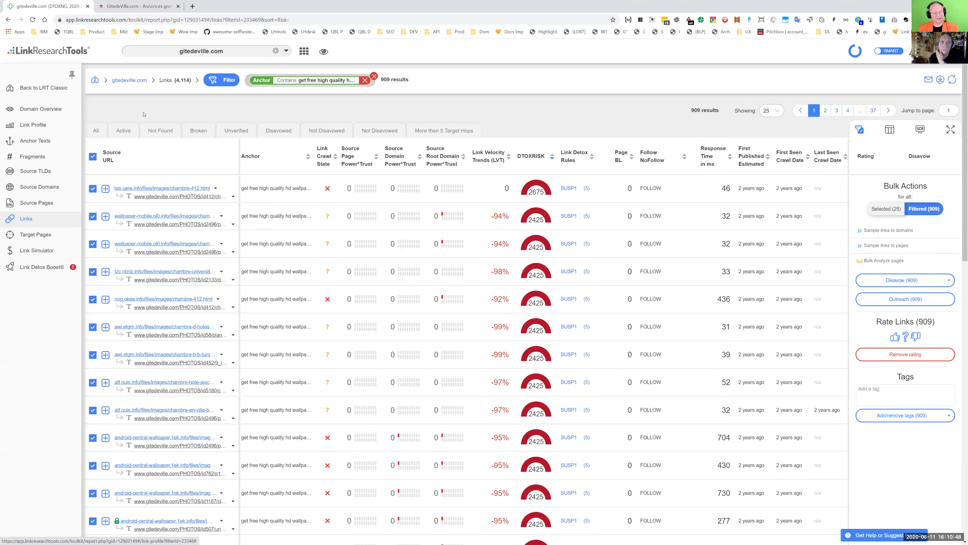
Step: Return to the domain overview and fix the Virus & Malware Links issue by disavowing all their domains
click(39, 128)
click(38, 108)
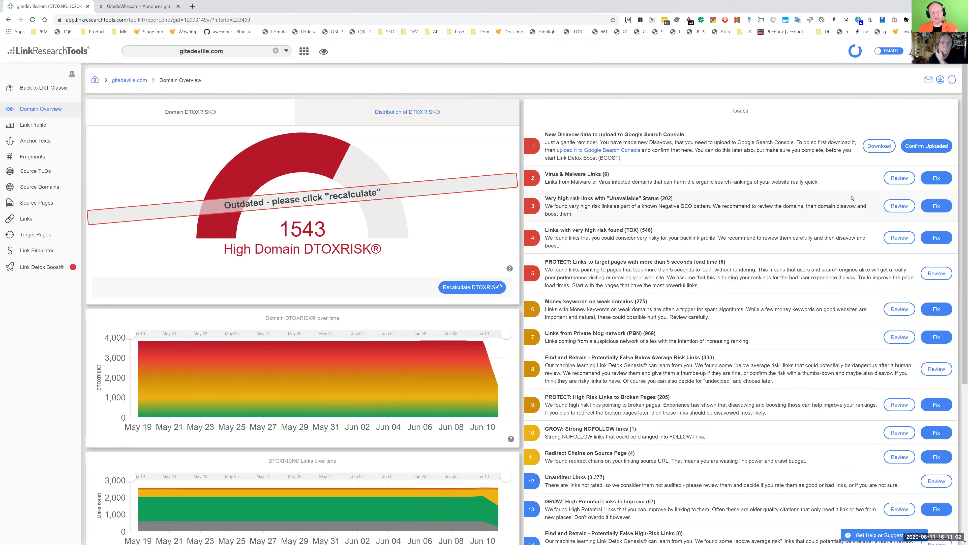
click(941, 180)
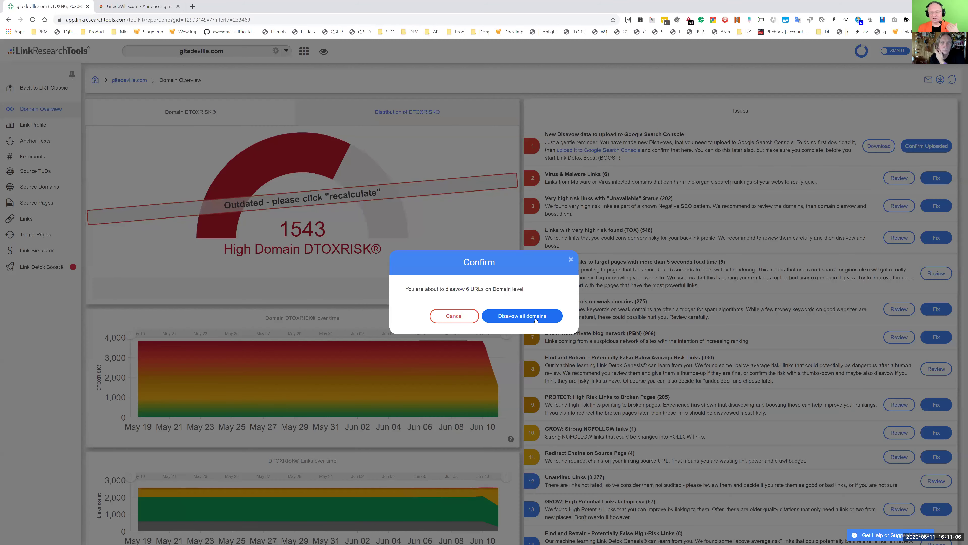
click(535, 320)
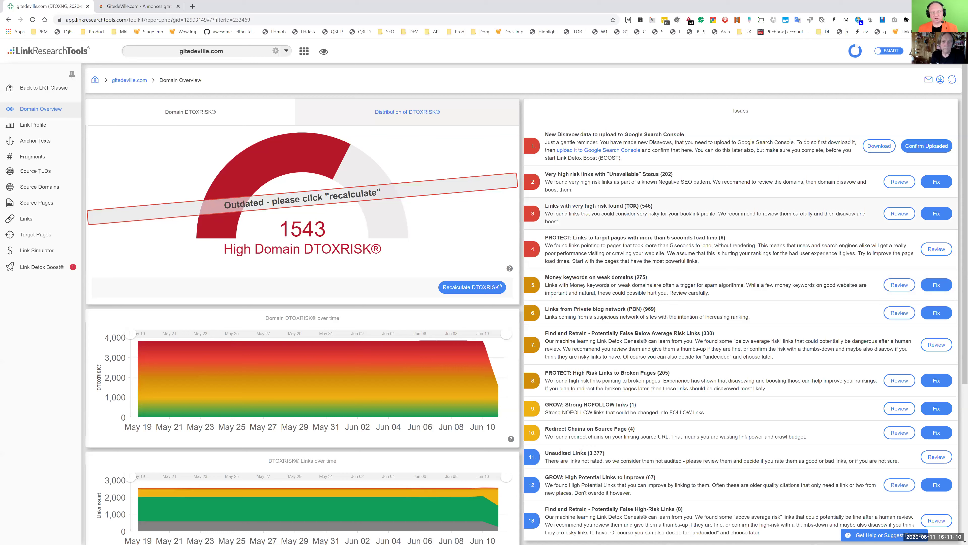
Step: Review the source pages of very high risk links with "Unavailable" status, return to the overview and disavow all their domains
click(894, 177)
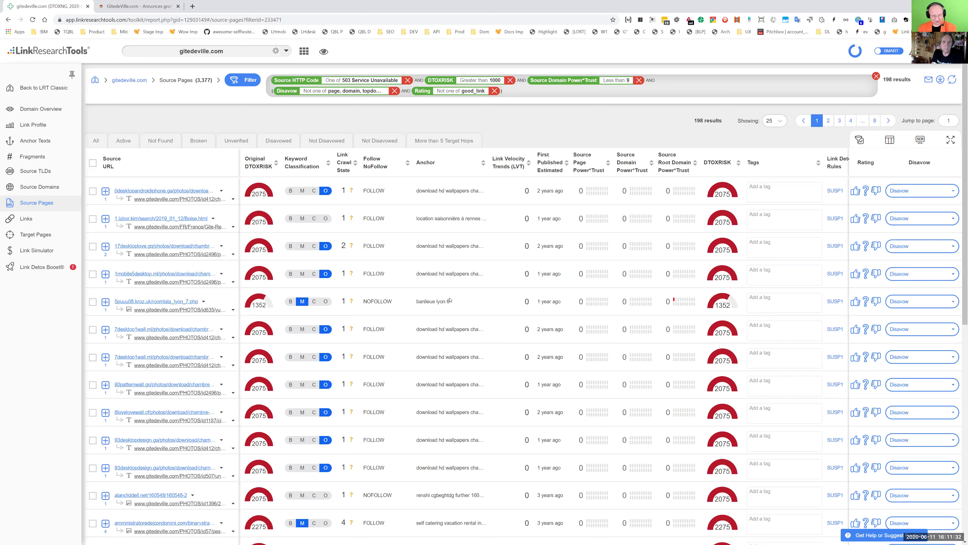
drag(417, 302, 450, 301)
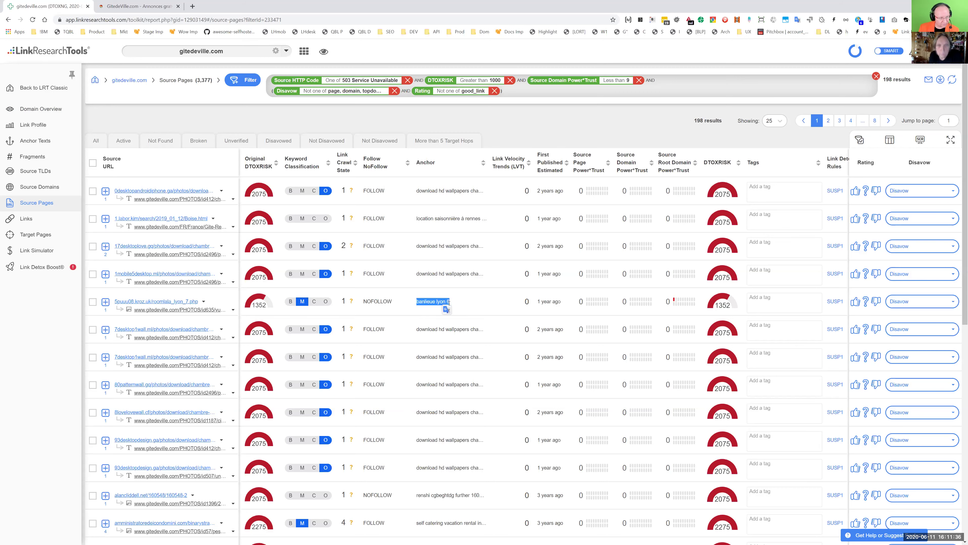
scroll(244, 457, down, 5)
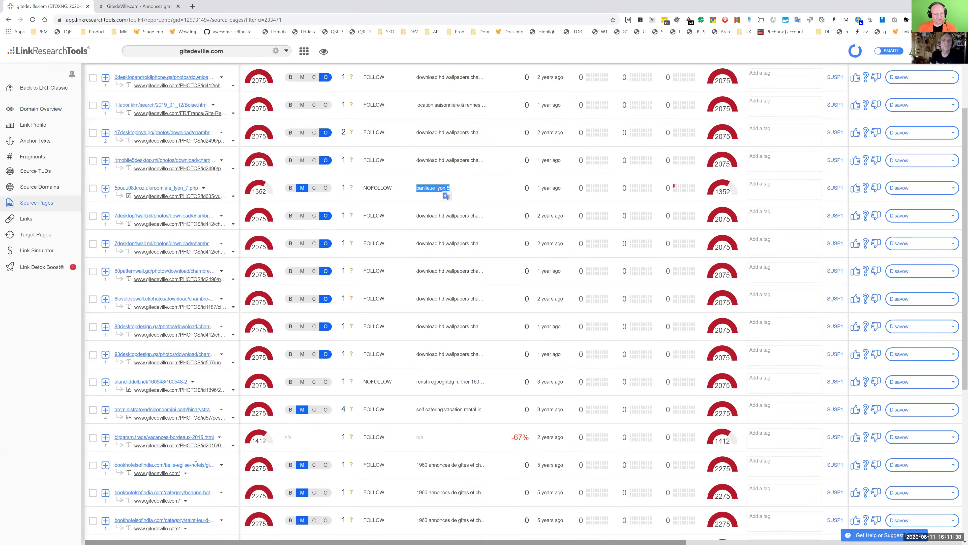
scroll(244, 456, down, 2)
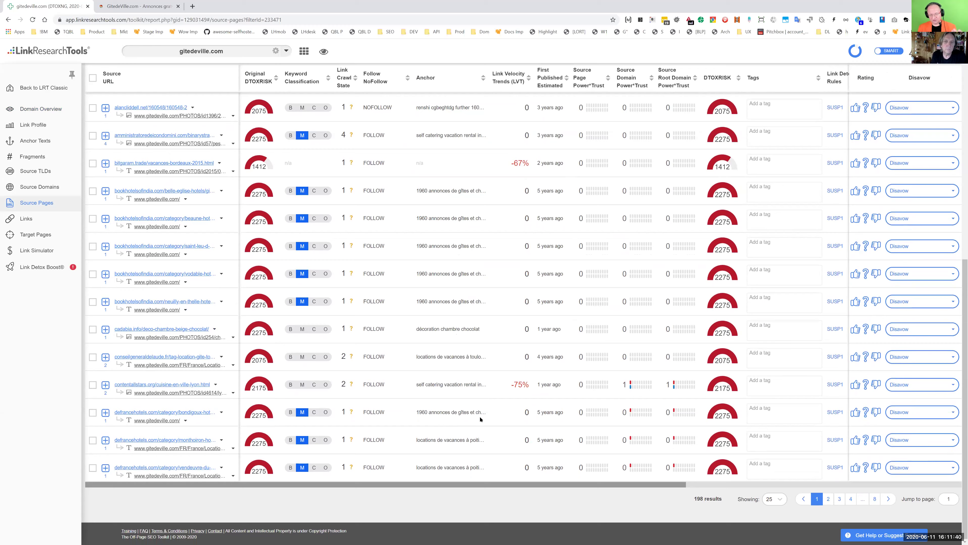
key(alt+Left)
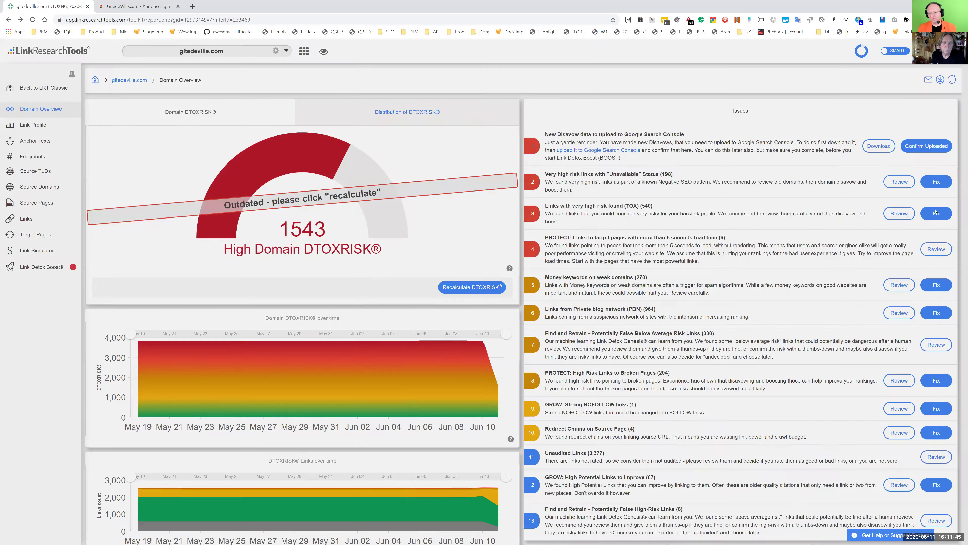
click(937, 182)
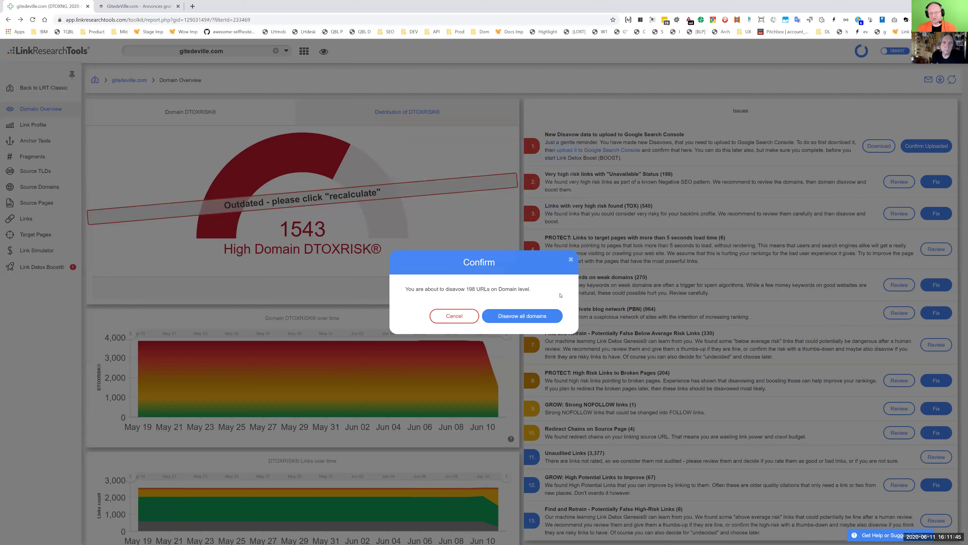
click(533, 316)
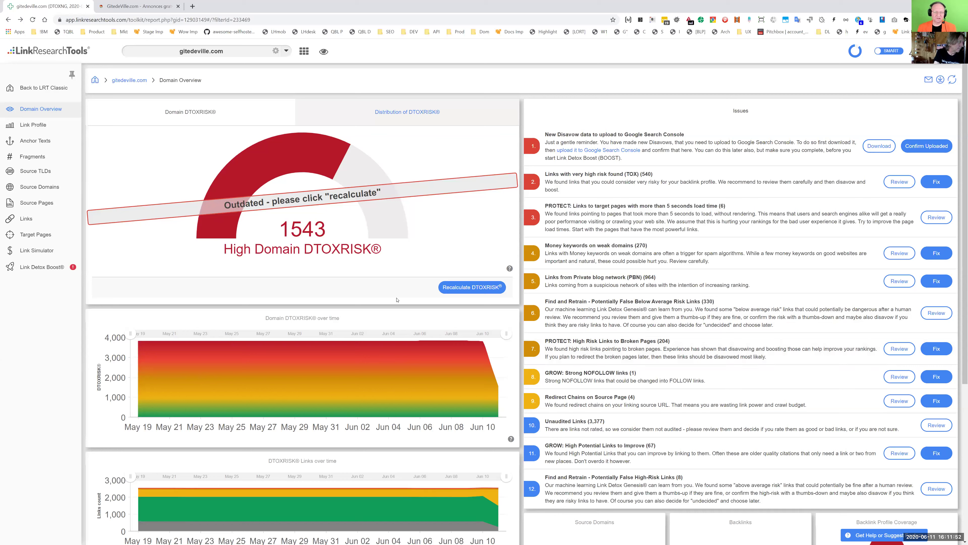
Step: Review the source domains, source TLDs and .cf source pages for the "get free high quality hd wallpapers" anchor filter, and clear that filter
drag(287, 233, 328, 233)
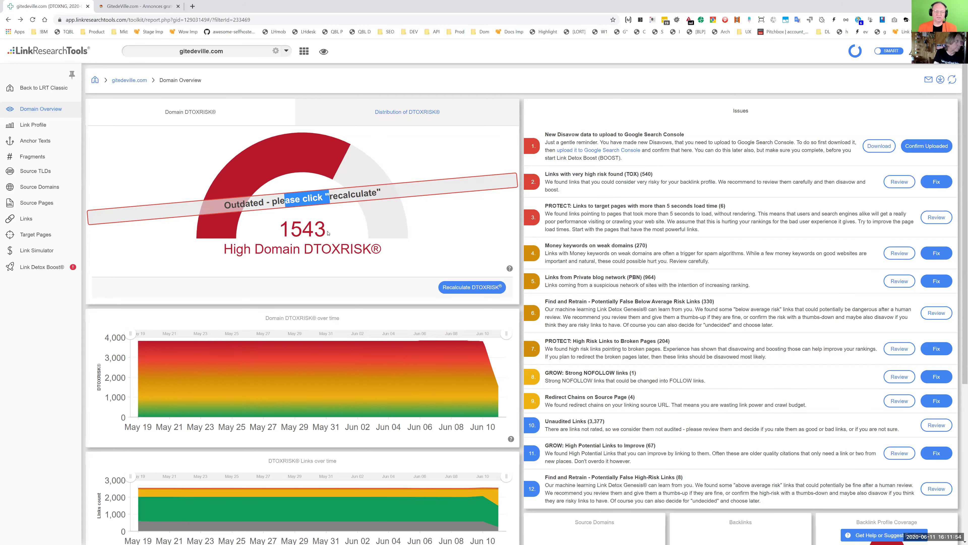
click(328, 233)
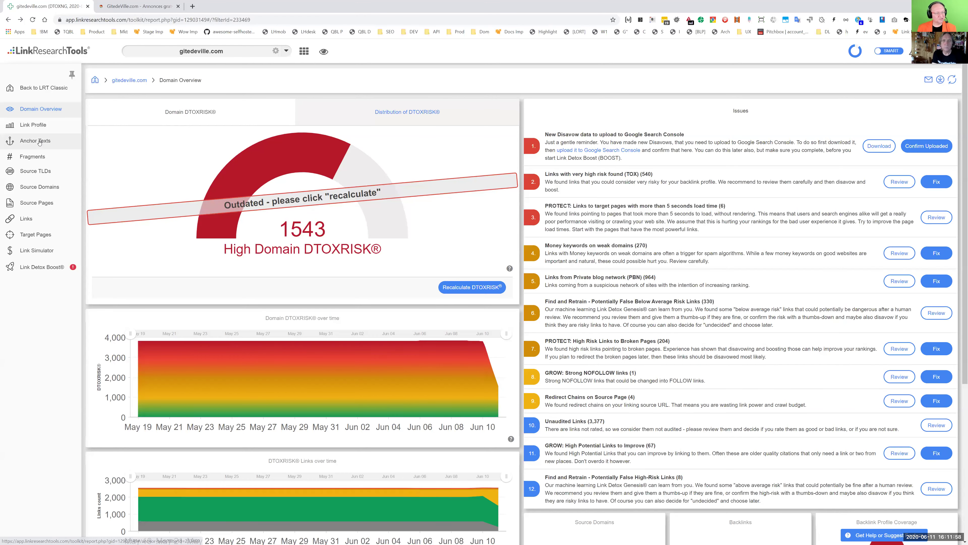
click(47, 190)
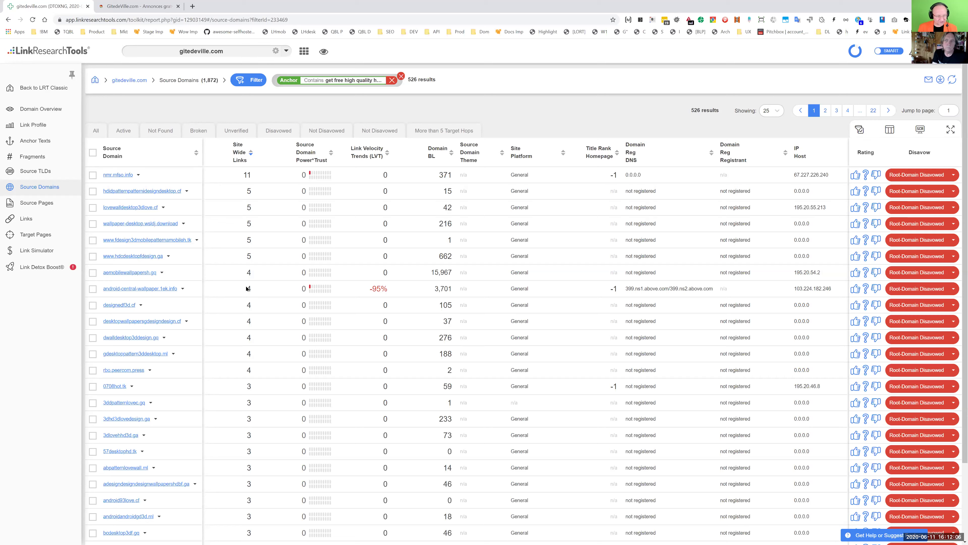
scroll(119, 412, down, 3)
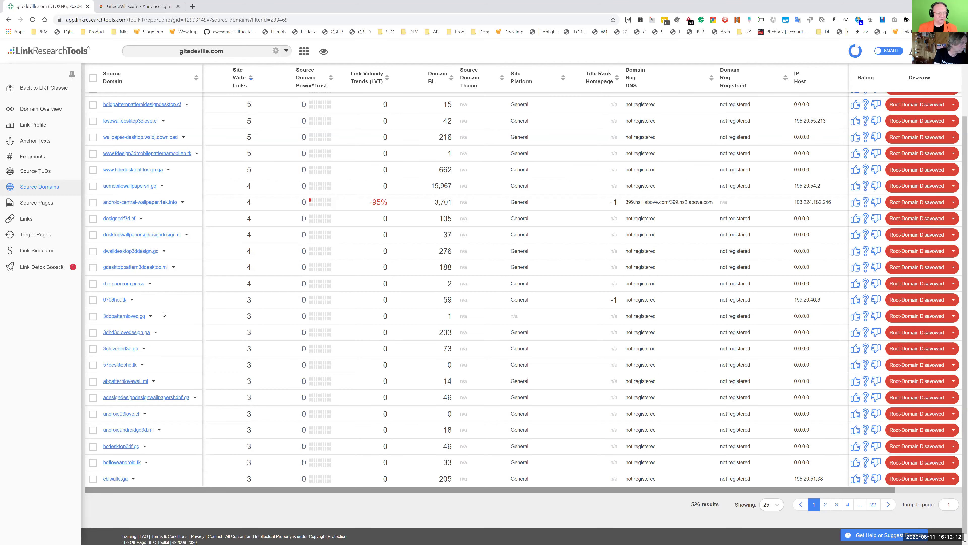
click(35, 170)
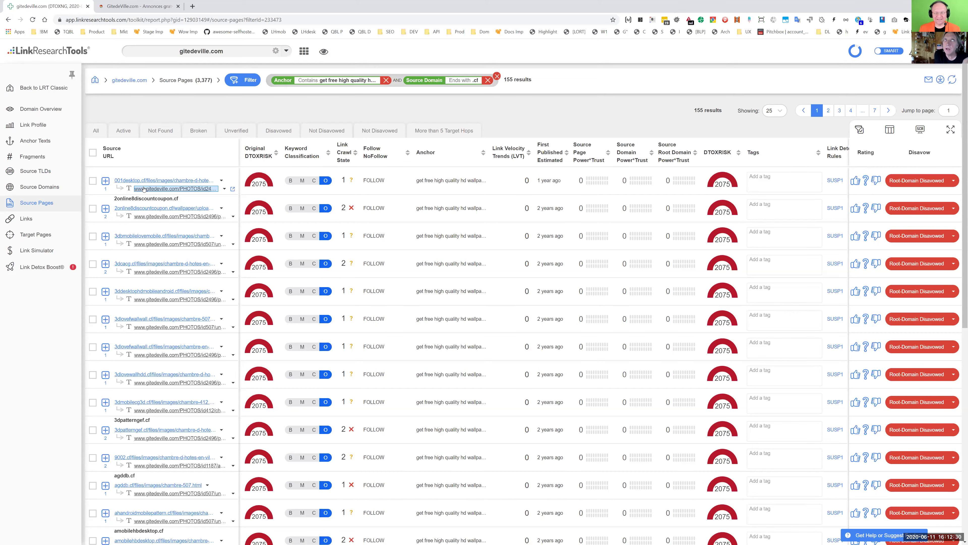
key(alt+Left)
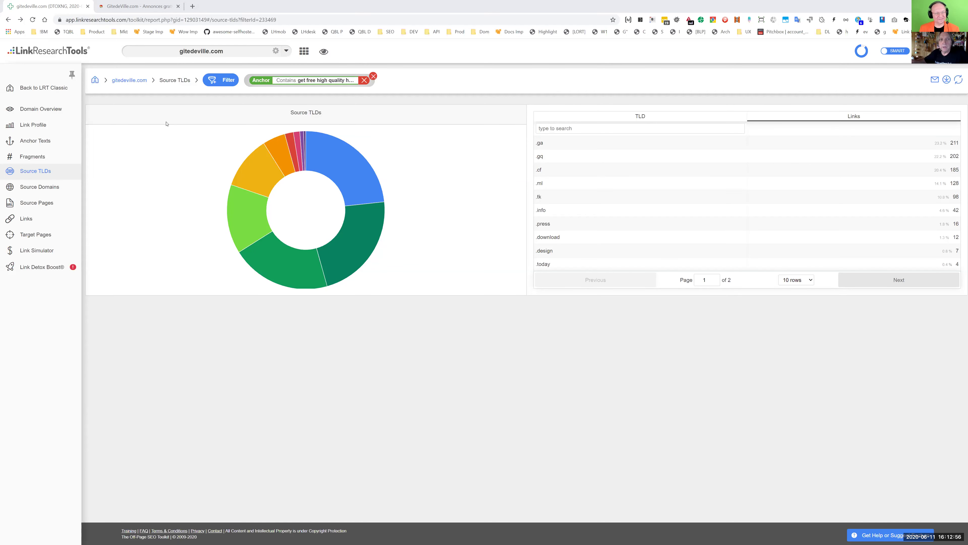
click(364, 80)
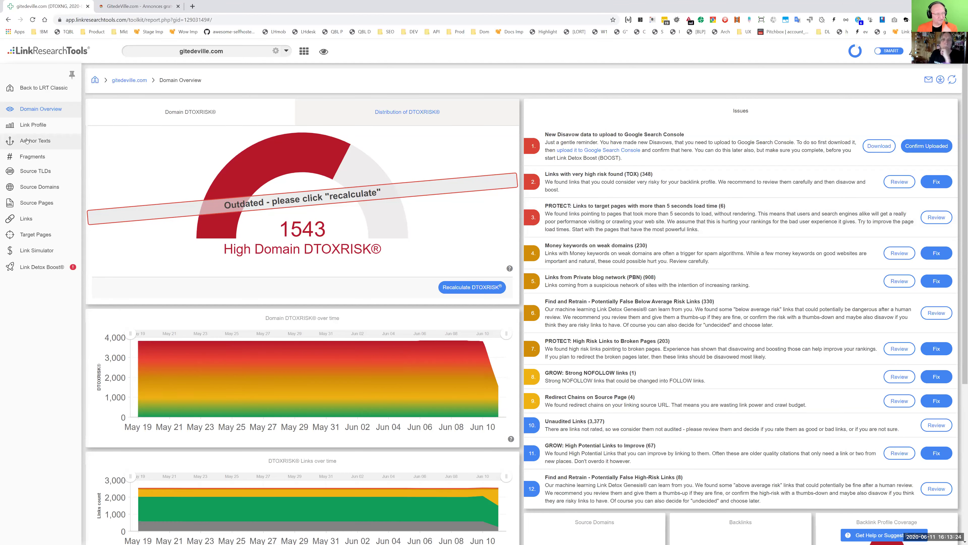
Step: Open the source pages with High DTOXRISK from the link profile's distribution by DTOXRISK
click(35, 141)
click(41, 186)
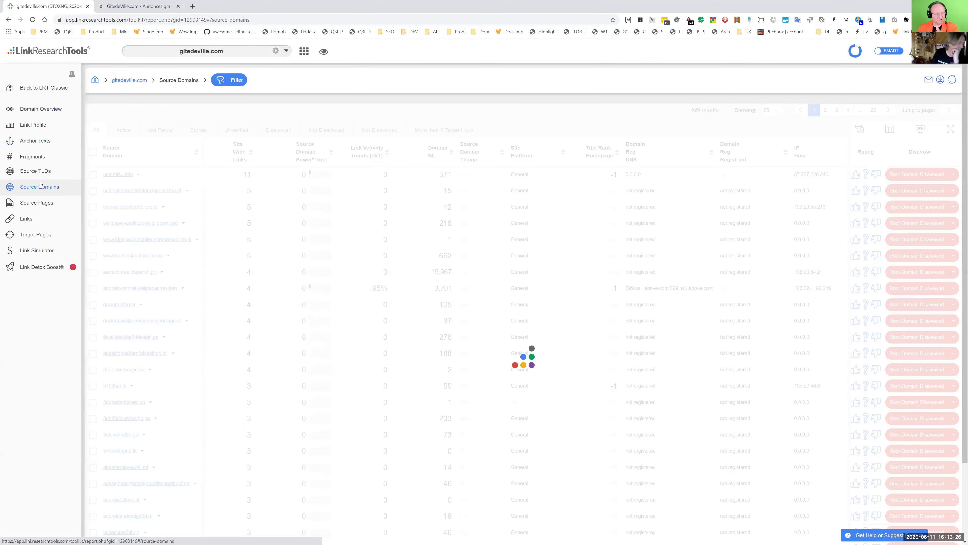
click(33, 125)
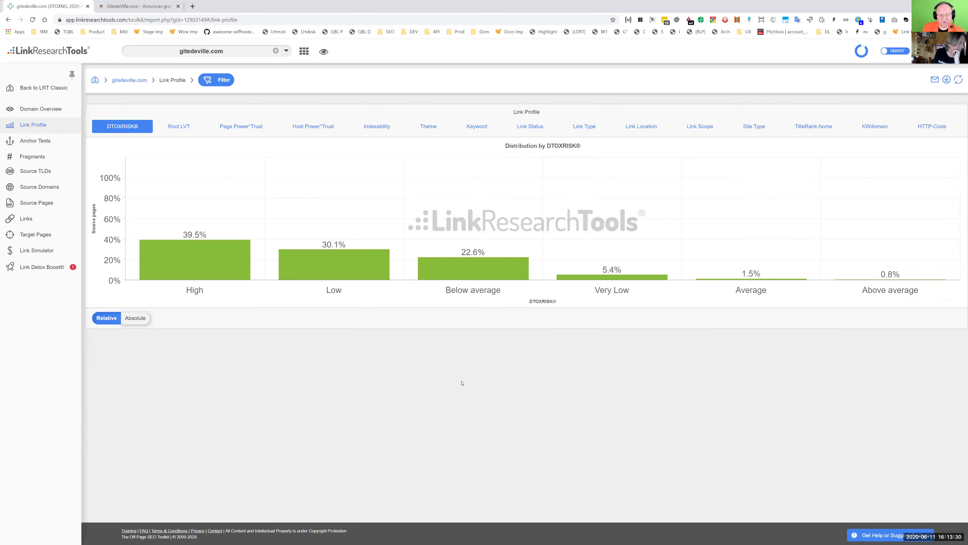
mouse_move(207, 261)
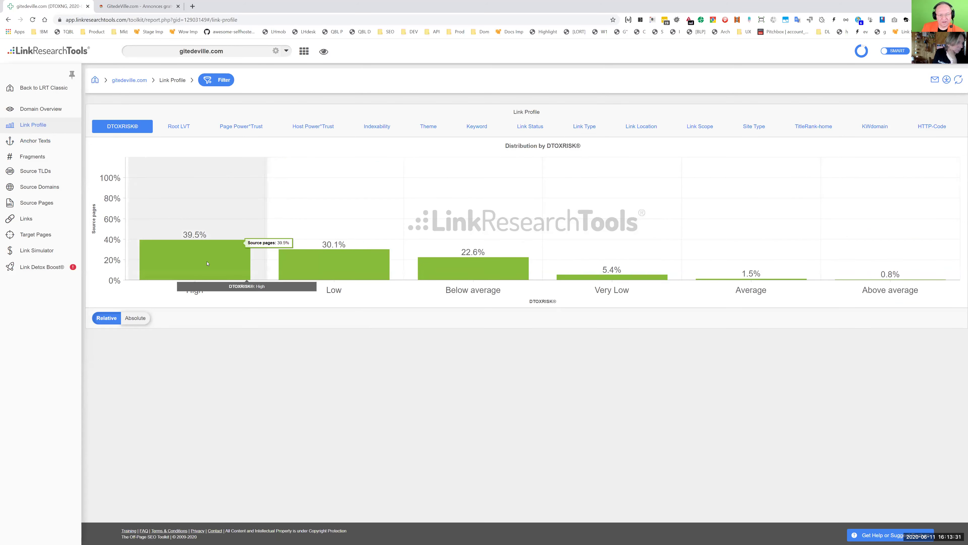
click(198, 249)
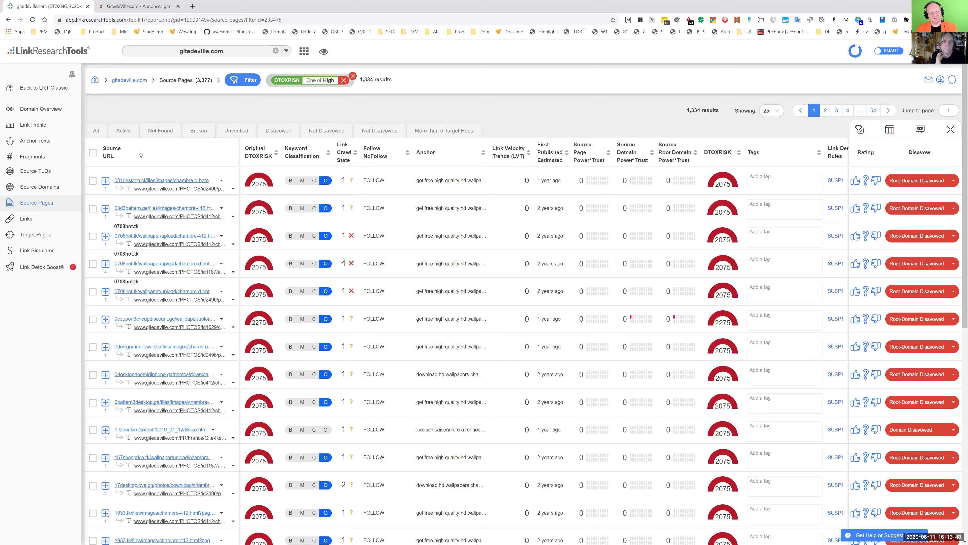
Step: View the anchor texts of the High DTOXRISK links by count and return to the domain overview
click(66, 145)
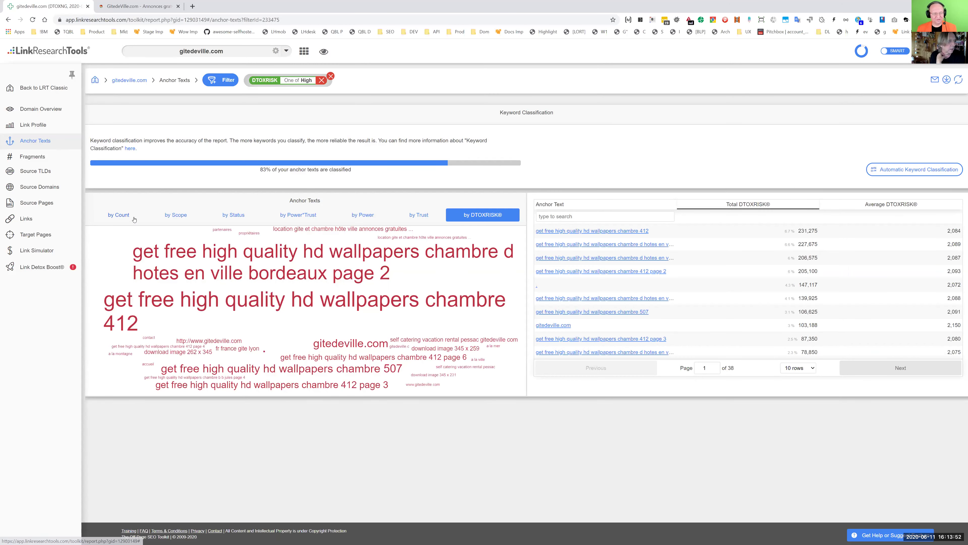
click(119, 215)
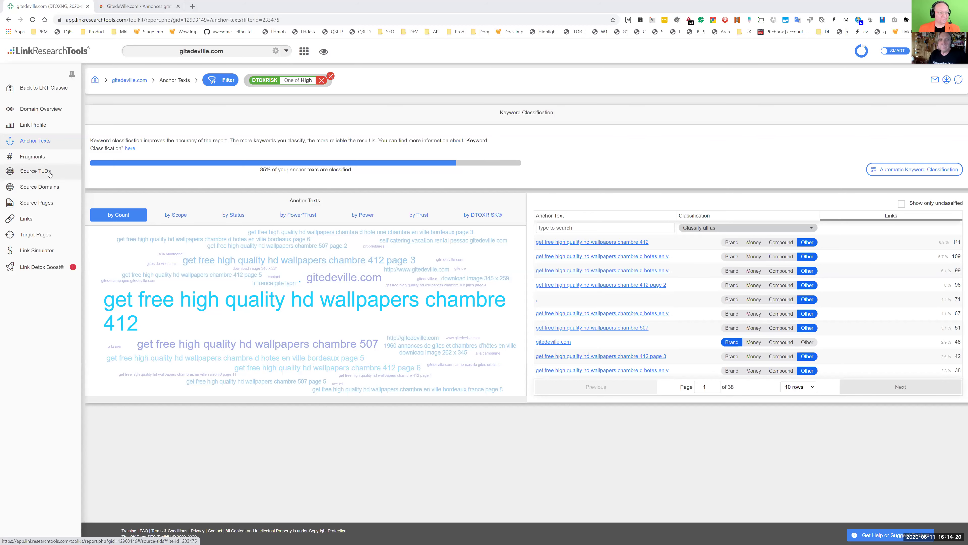
click(39, 126)
click(38, 109)
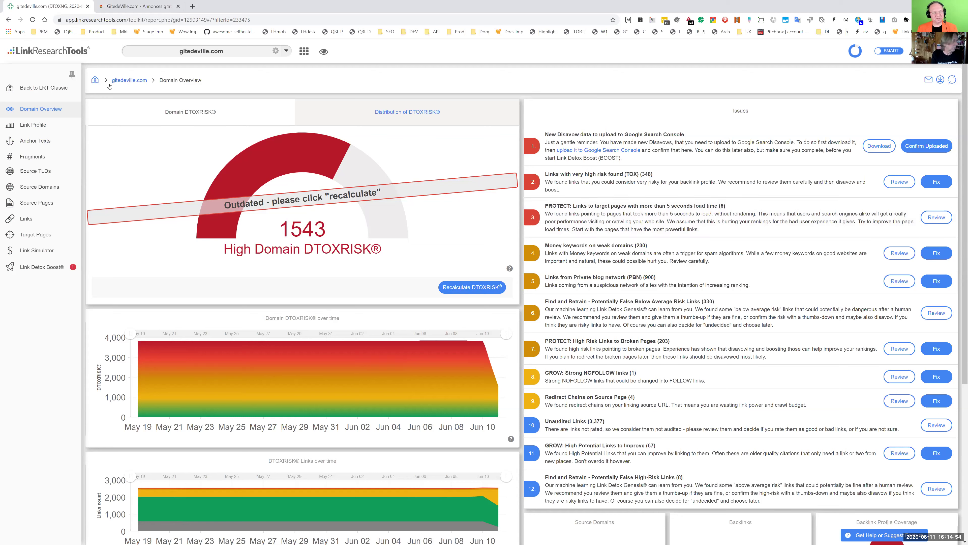
Step: Open the target pages, remove the High DTOXRISK filter and show only the Not Found ones
click(58, 89)
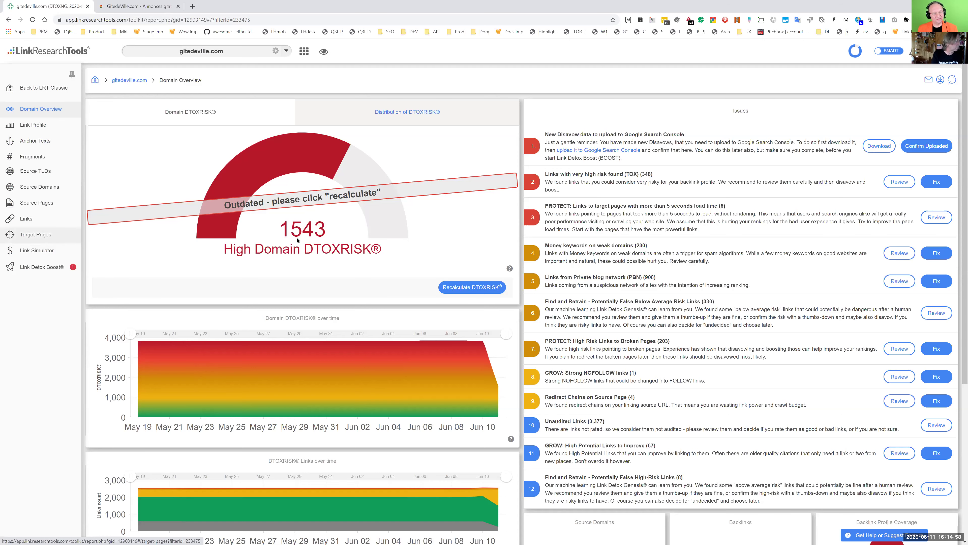
click(50, 238)
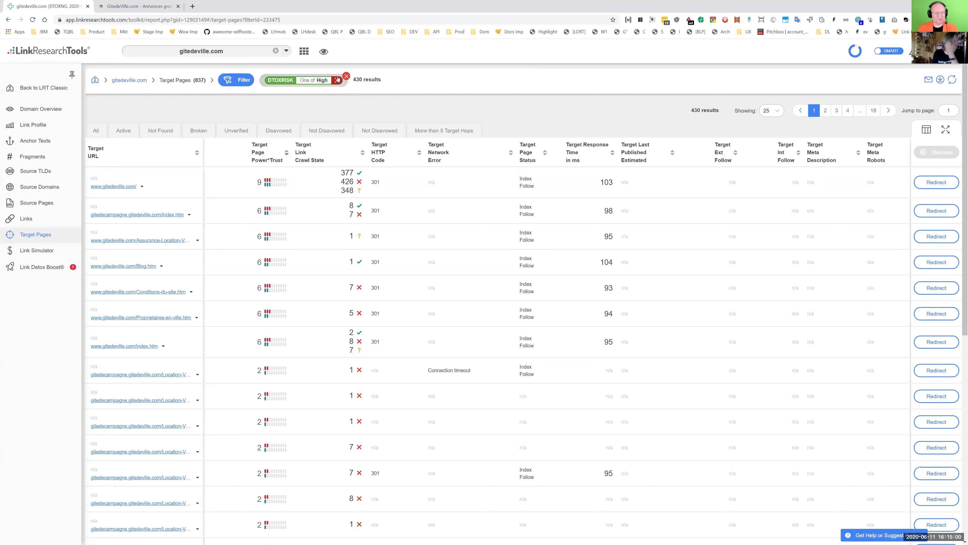
click(336, 80)
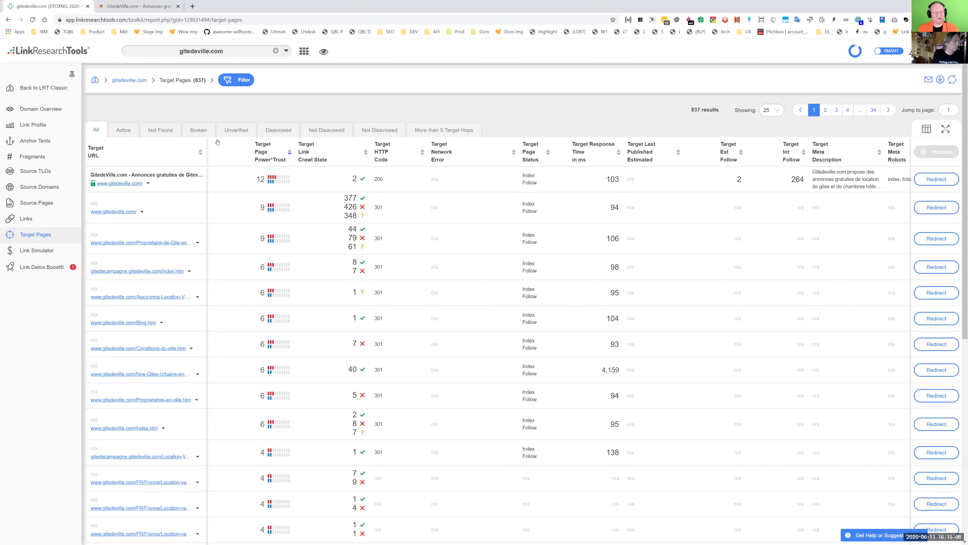
click(160, 130)
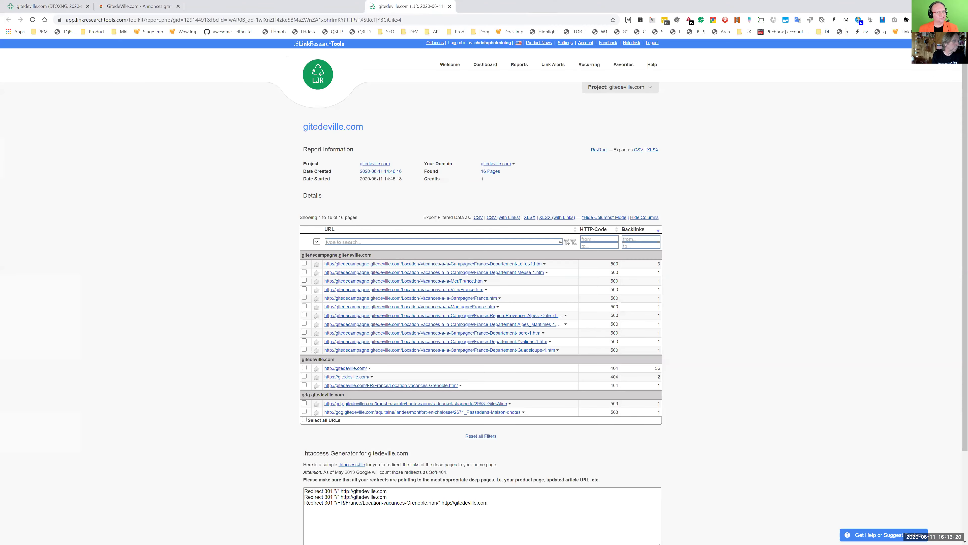
key(ctrl+plus)
key(ctrl+plus)
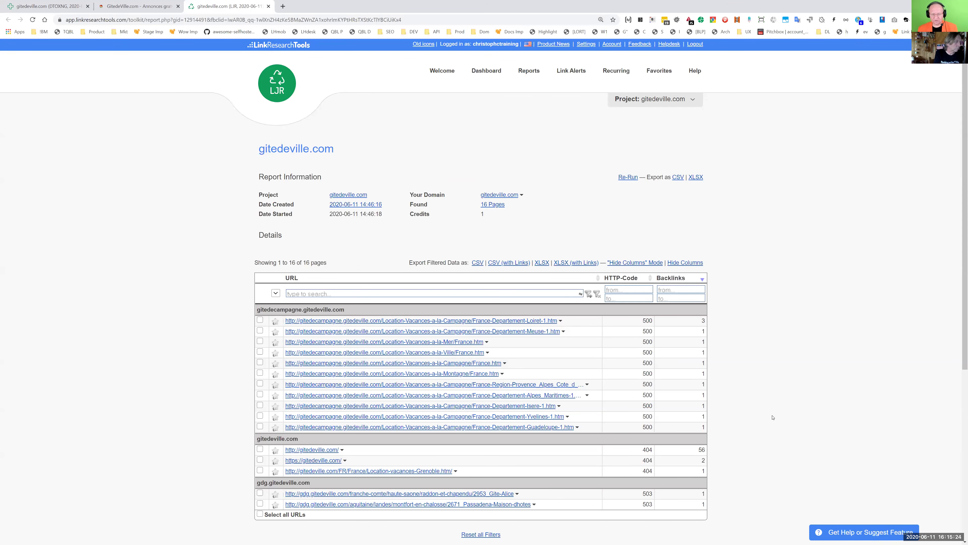
scroll(772, 416, down, 3)
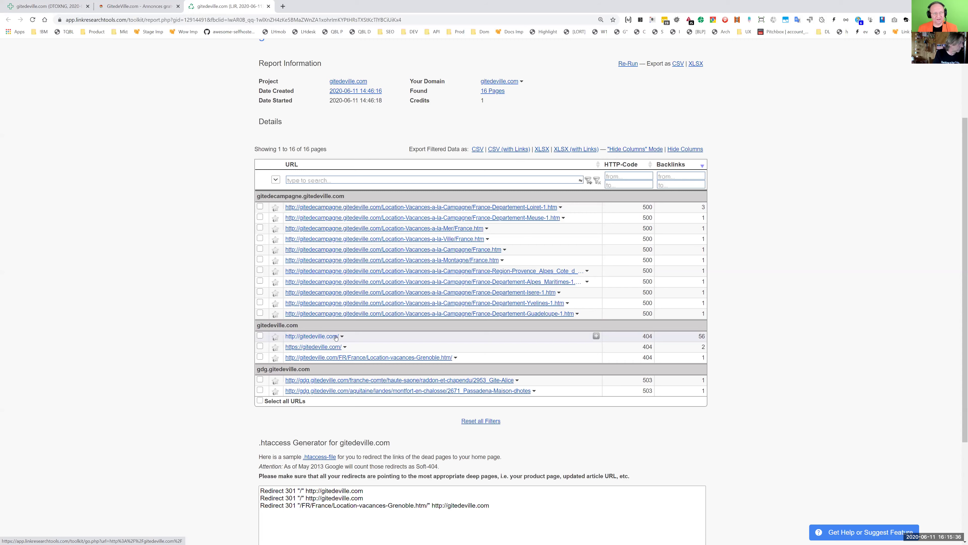
middle_click(311, 347)
click(310, 6)
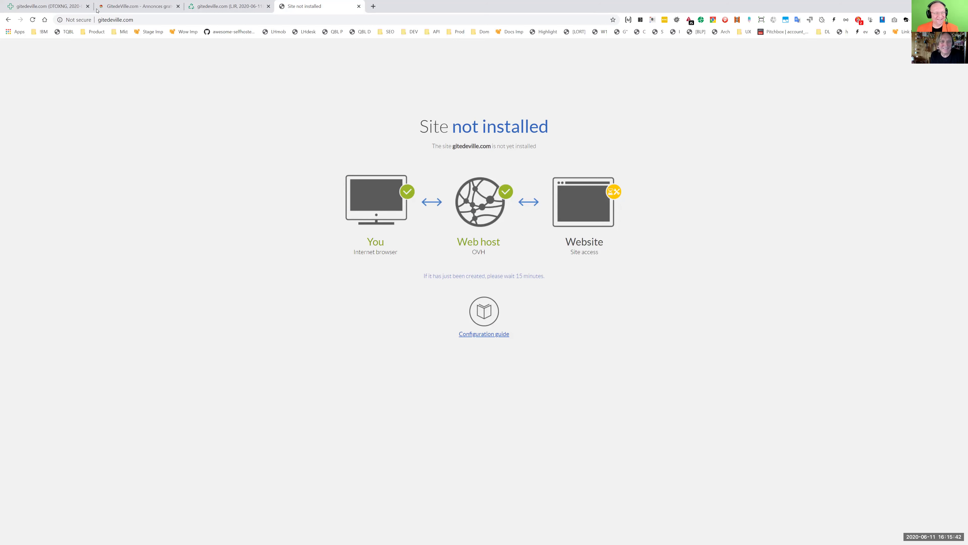
click(176, 20)
key(Down)
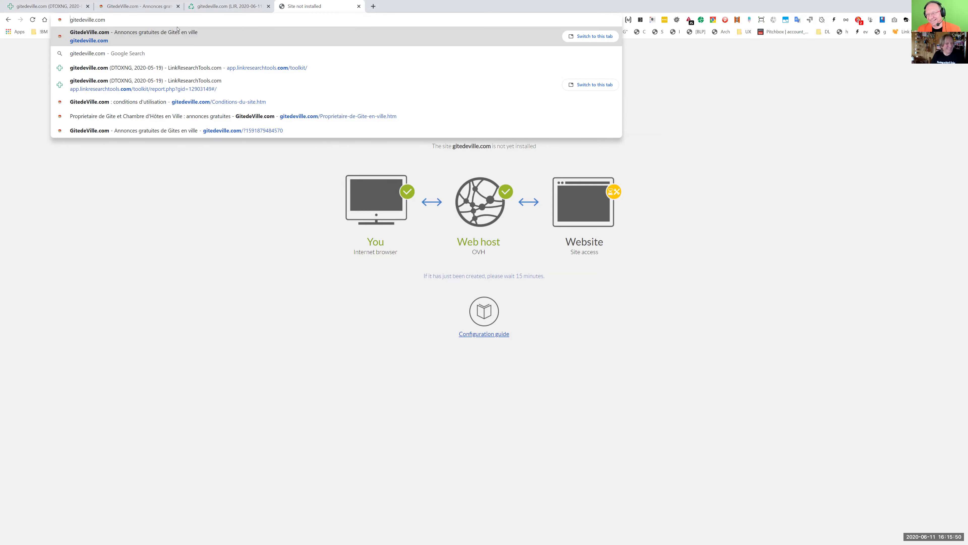
key(Escape)
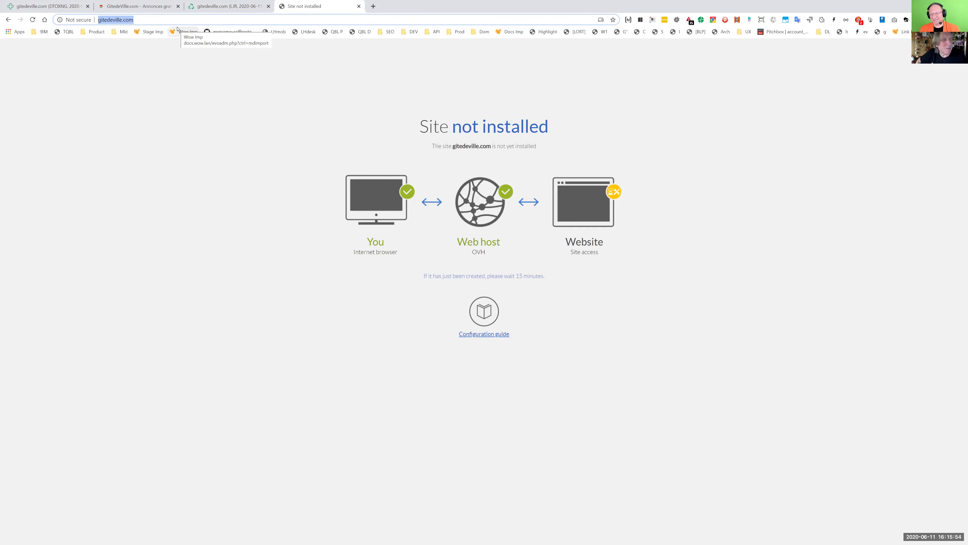
key(Home)
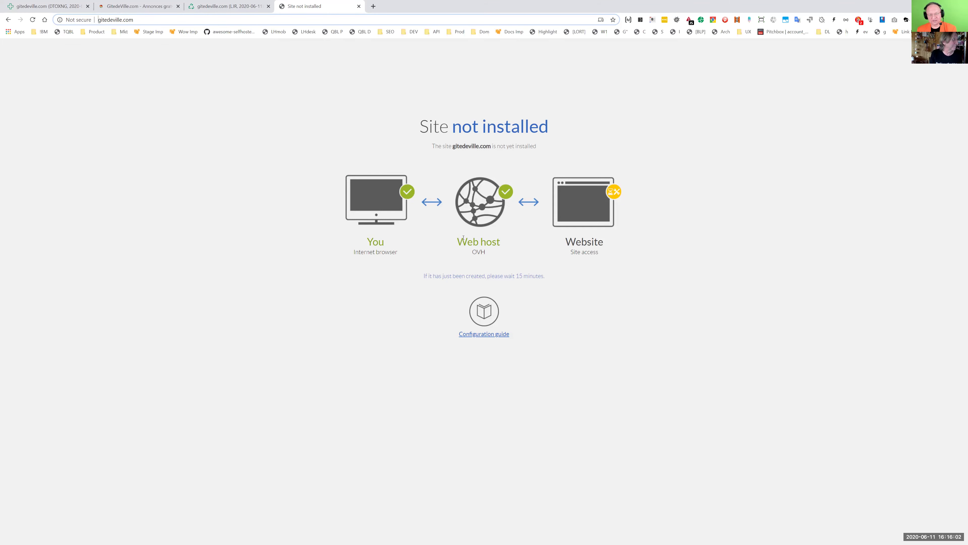
click(226, 7)
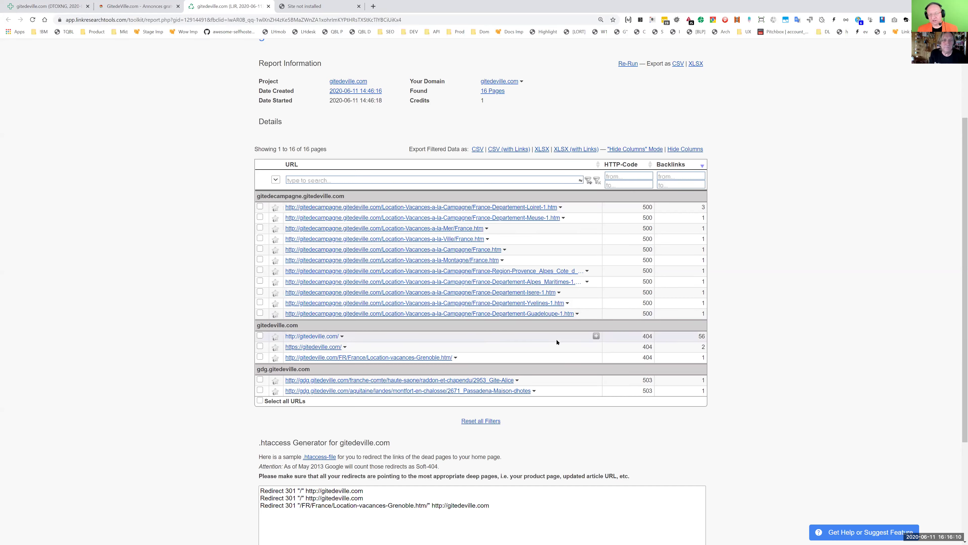
double_click(702, 336)
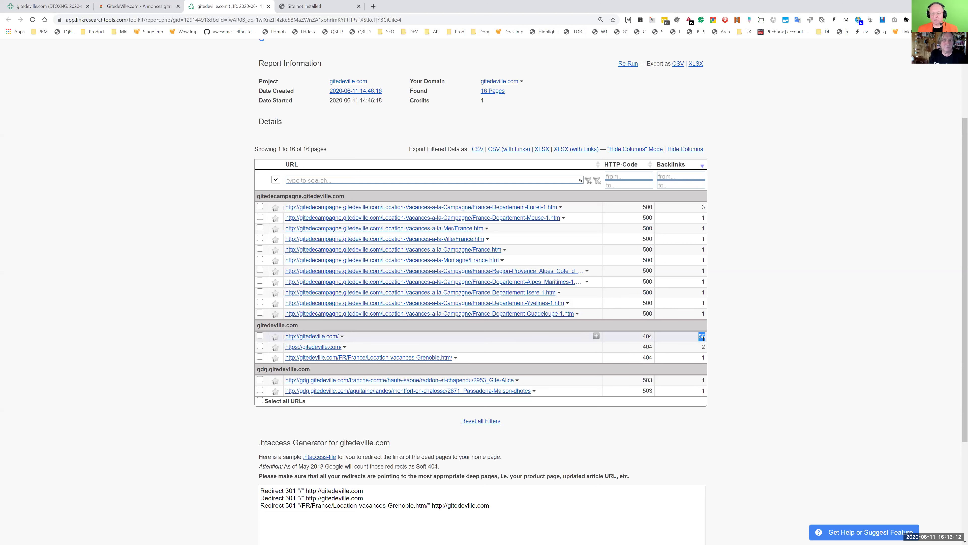
click(744, 339)
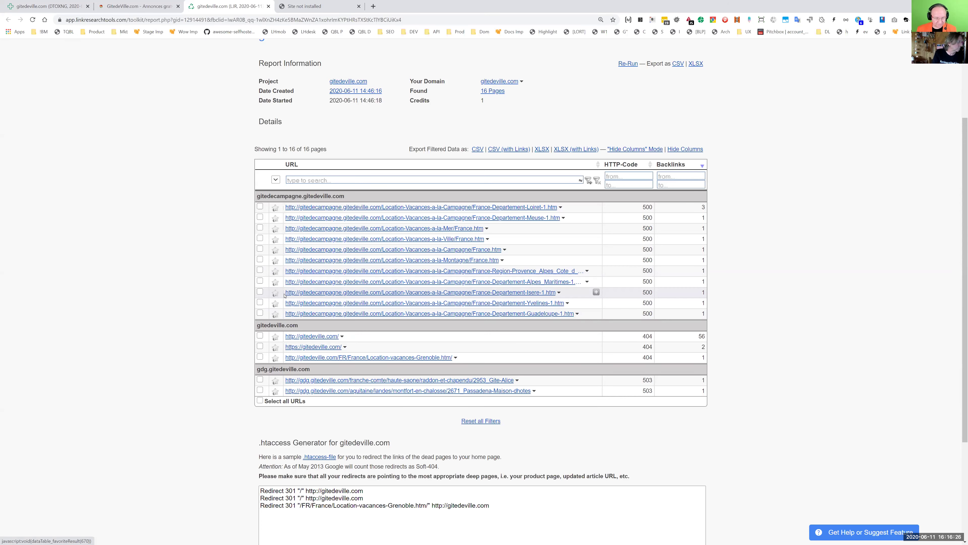
Step: Check the gitedecampagne subdomain URLs, open the France-Departement-Loiret-1.htm page in a new tab and return to the report
drag(285, 292, 342, 292)
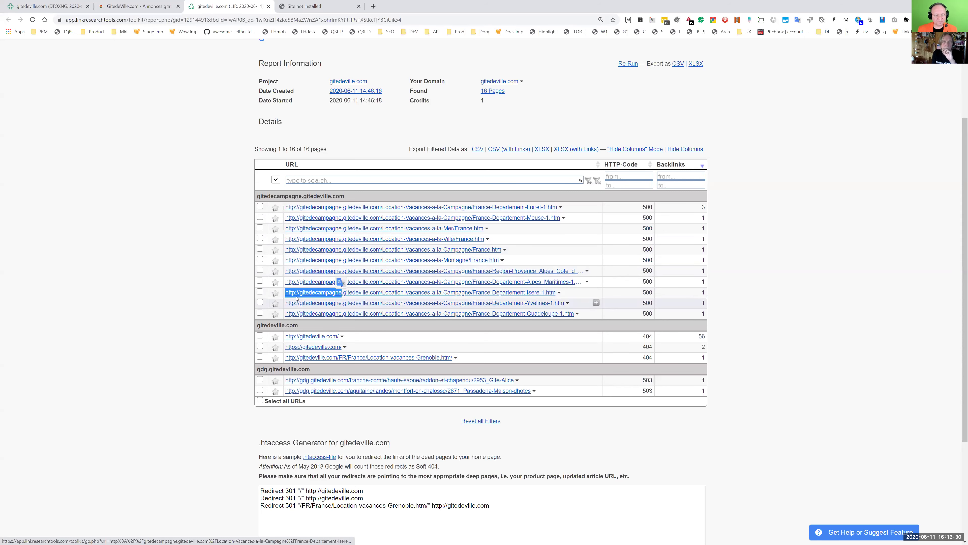
drag(285, 207, 342, 207)
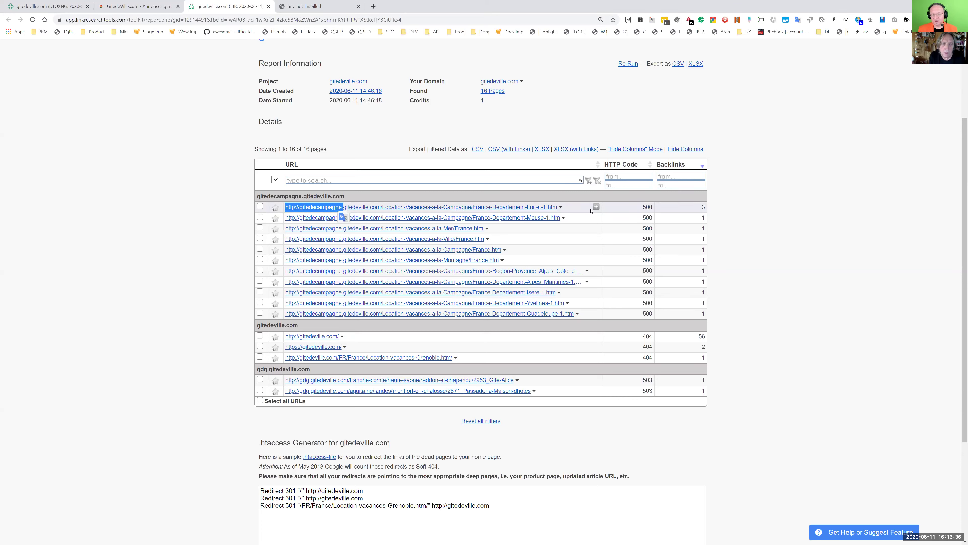
click(555, 207)
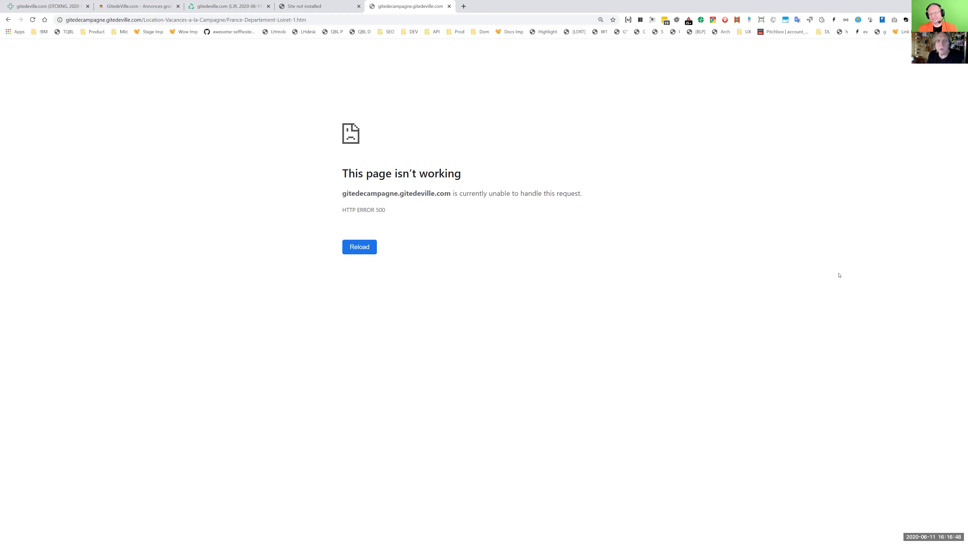
key(ctrl+shift+Tab)
key(ctrl+shift+Tab)
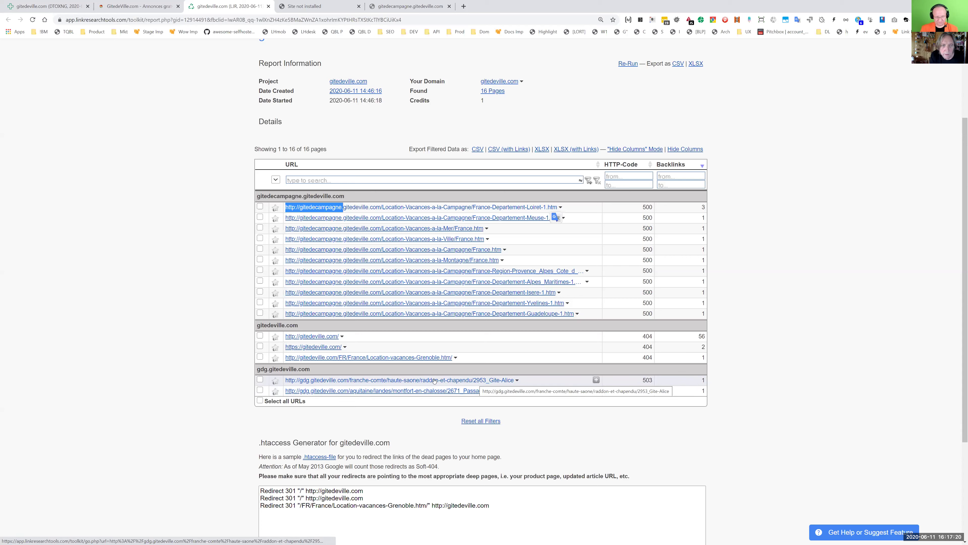
drag(286, 380, 350, 380)
key(ctrl+c)
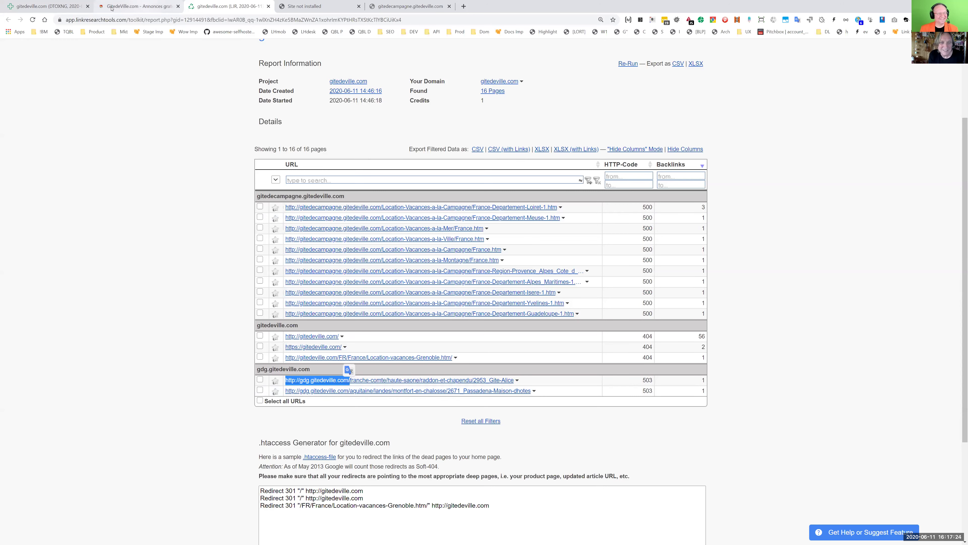
click(50, 6)
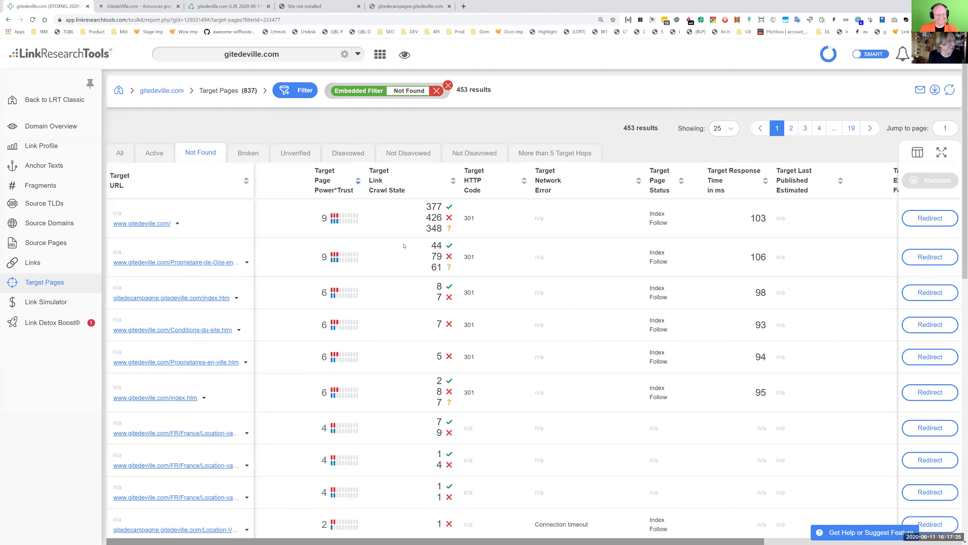
click(312, 96)
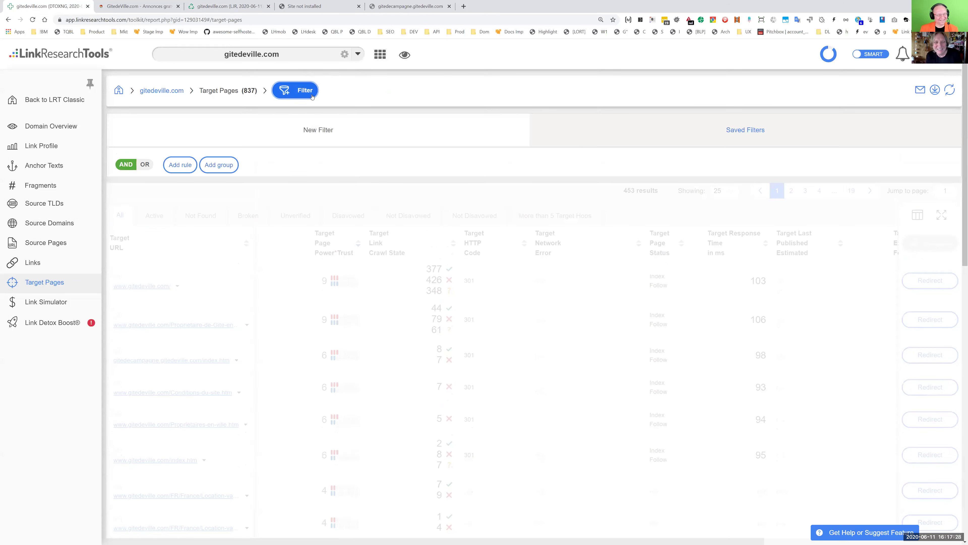
click(180, 167)
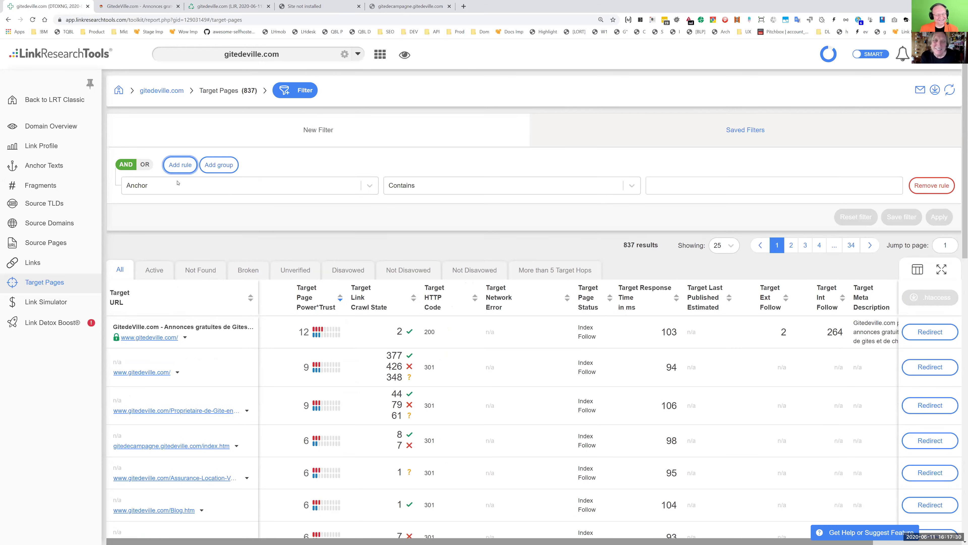
click(206, 192)
text(ta)
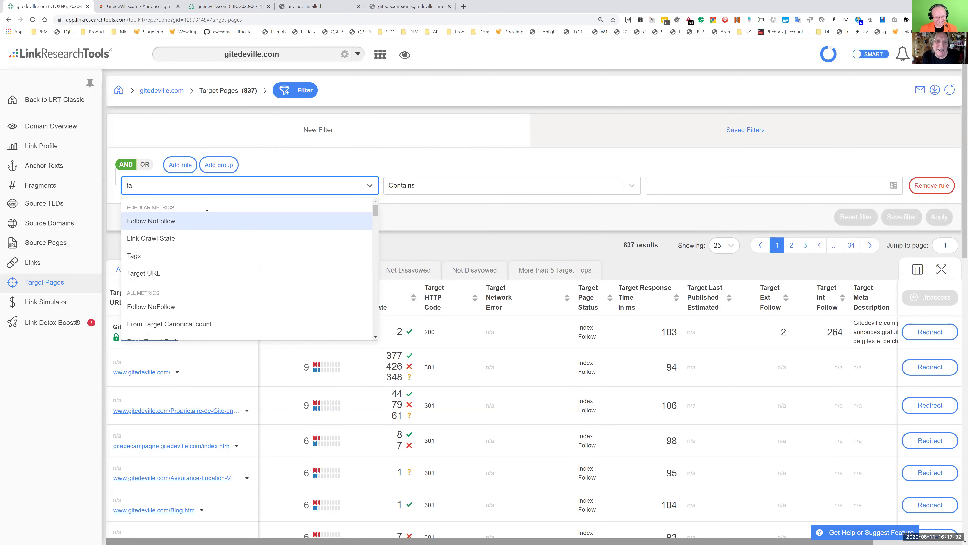
text(rg)
click(196, 221)
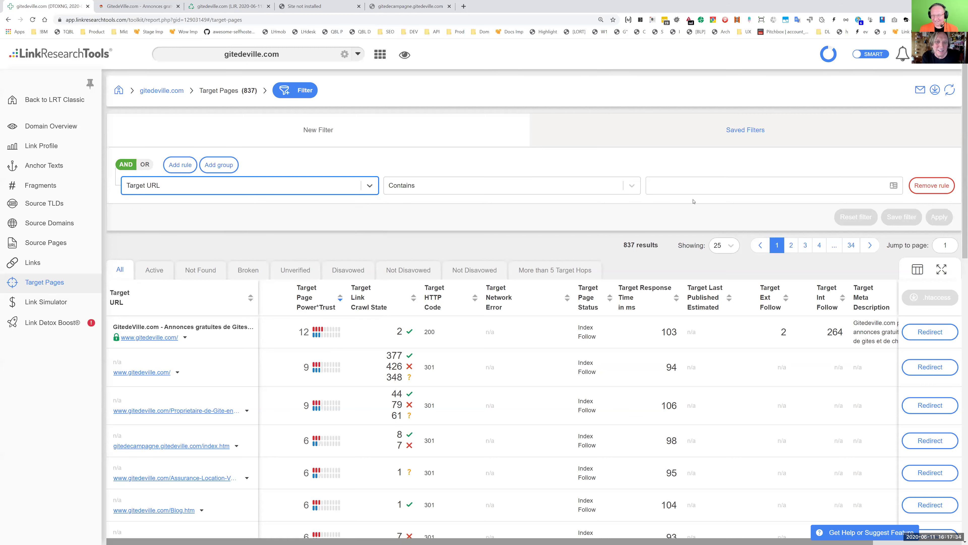
click(852, 187)
key(ctrl+v)
key(Return)
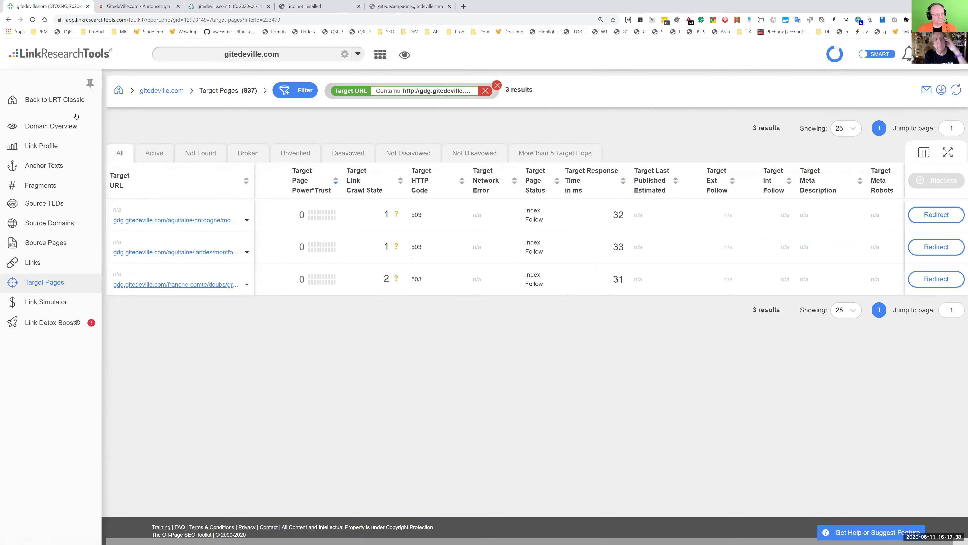
click(43, 165)
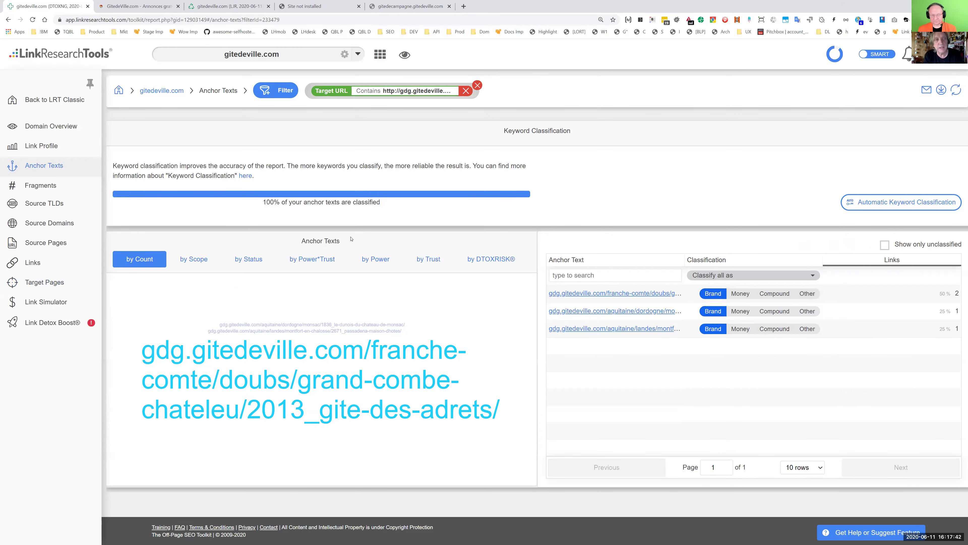
click(44, 203)
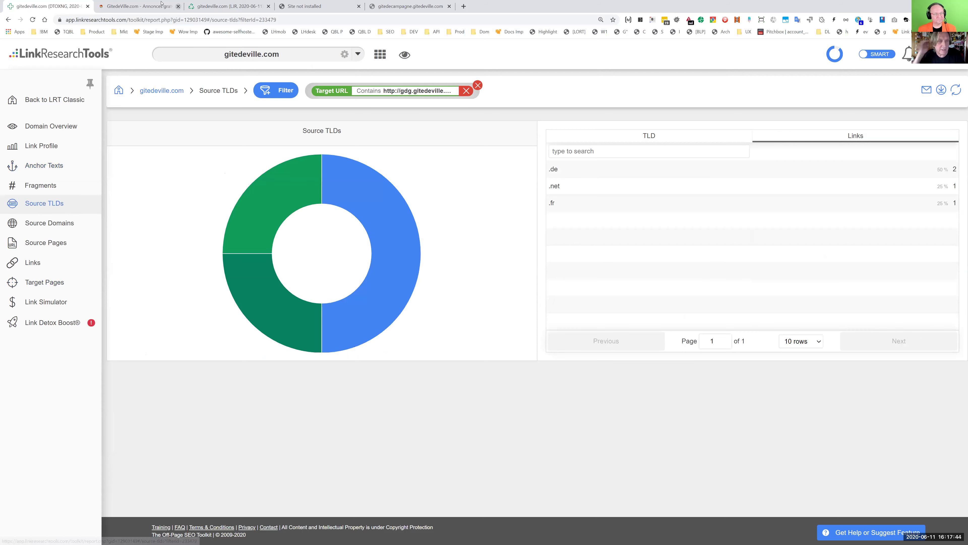
Step: Move the gitedeville.com homepage into its own browser window and widen that window
click(162, 5)
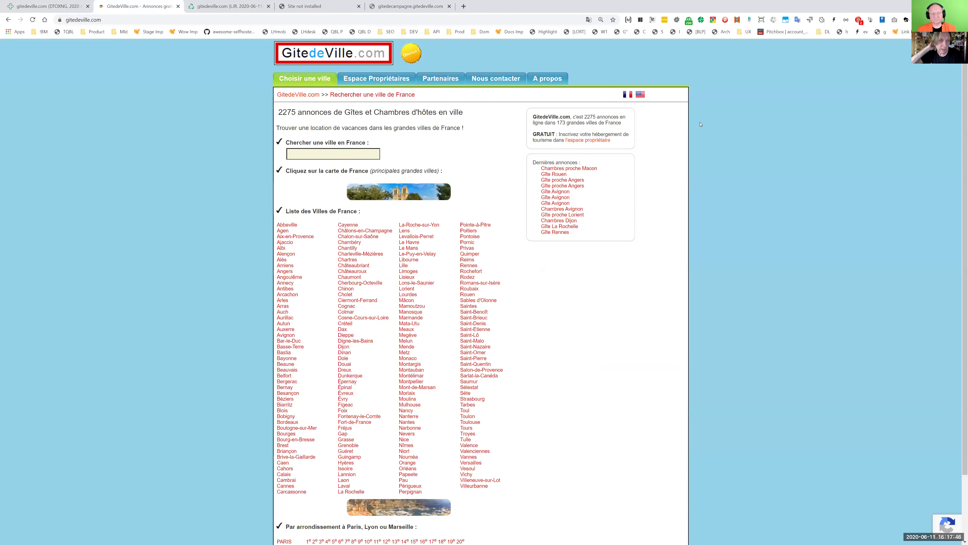
click(834, 19)
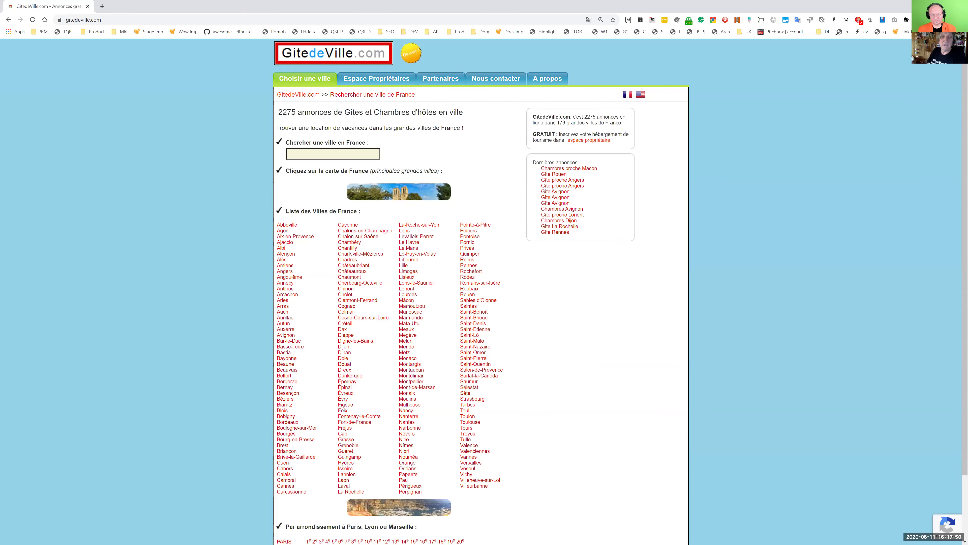
key(super+Down)
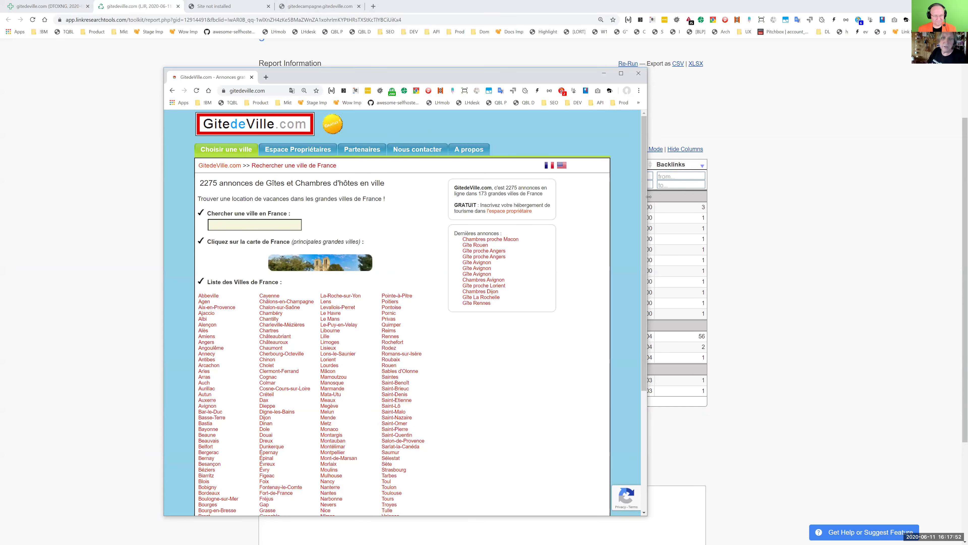
drag(648, 197, 742, 197)
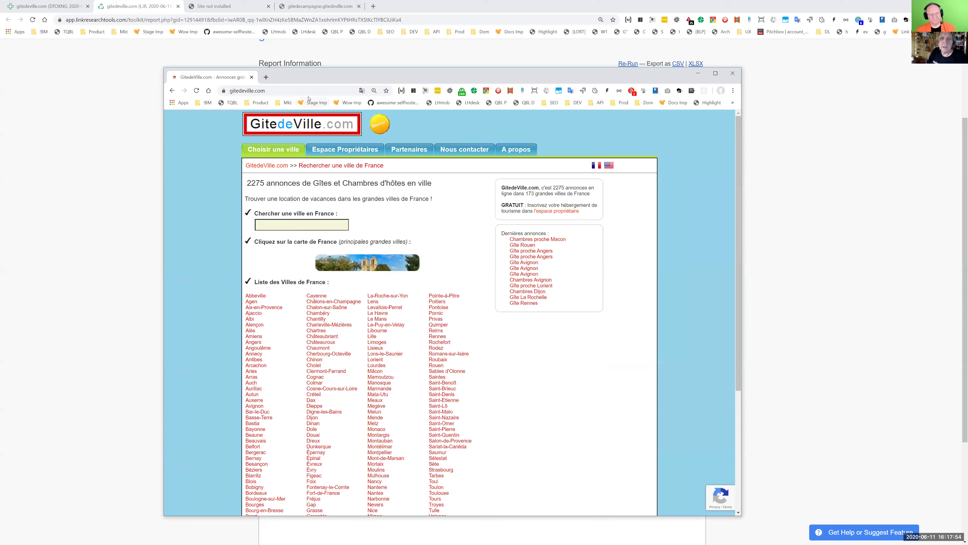
Step: Run the LHmob Lighthouse audit on the gitedeville.com homepage, review its scores and return to the homepage
click(440, 104)
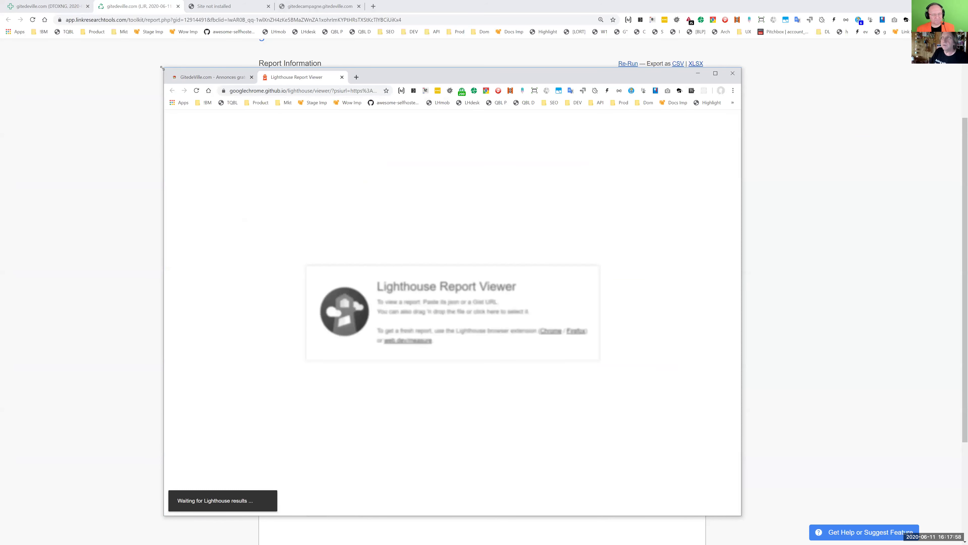
drag(162, 68, 103, 14)
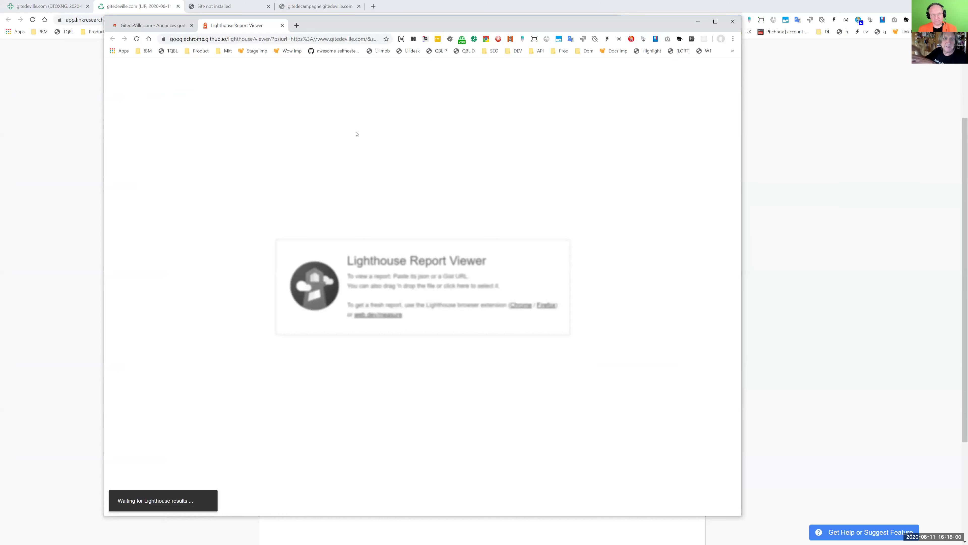
drag(448, 25, 511, 22)
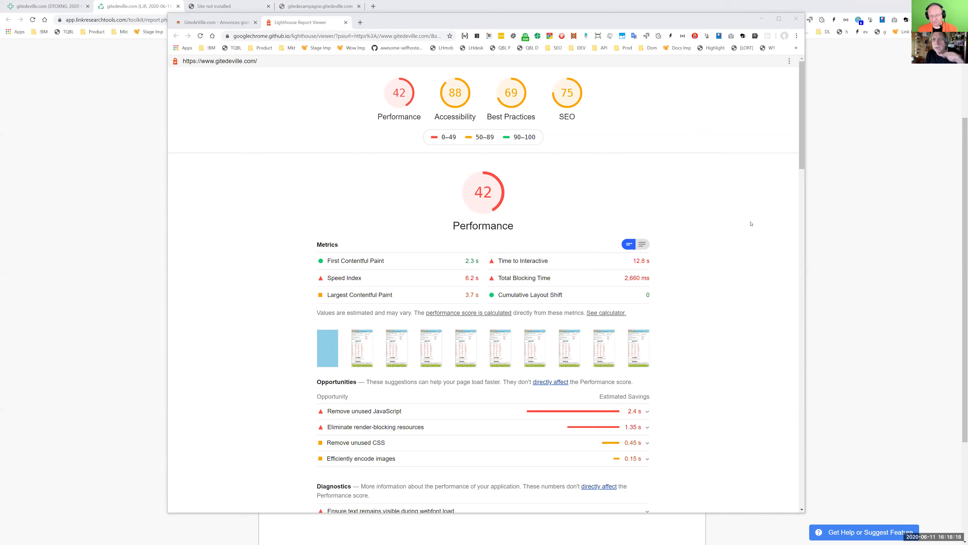
click(213, 22)
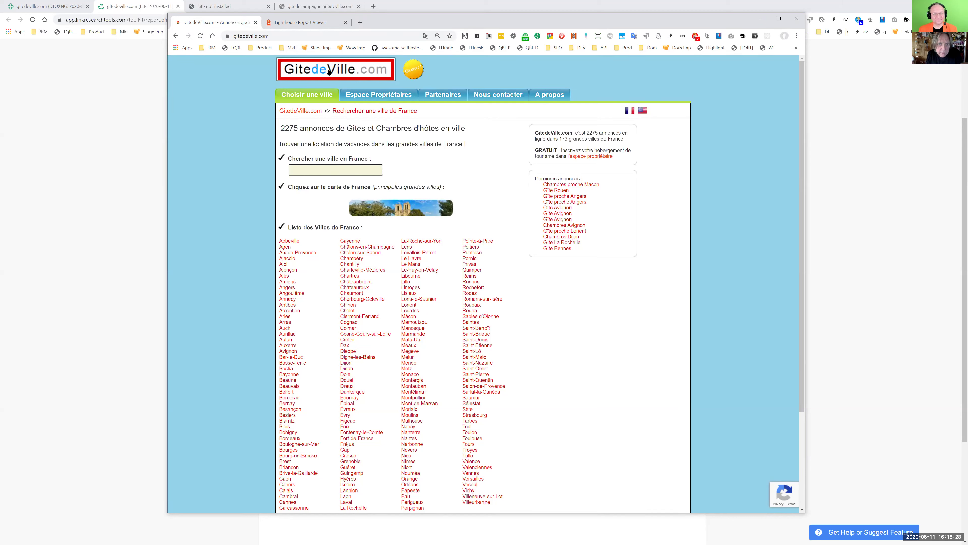
Step: Return to the anchor texts in the DTOX report, clear the Target URL filter and search the anchors for "annonces"
click(41, 102)
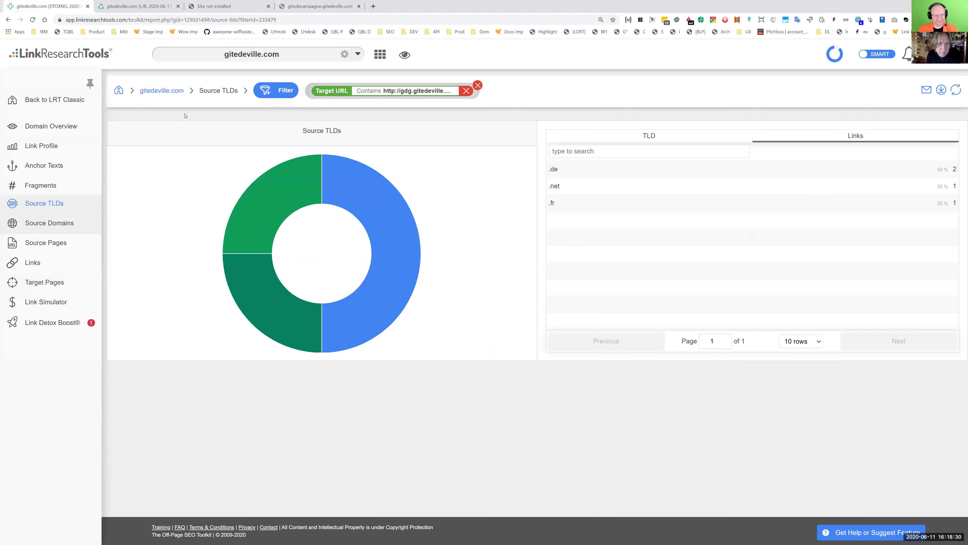
click(38, 164)
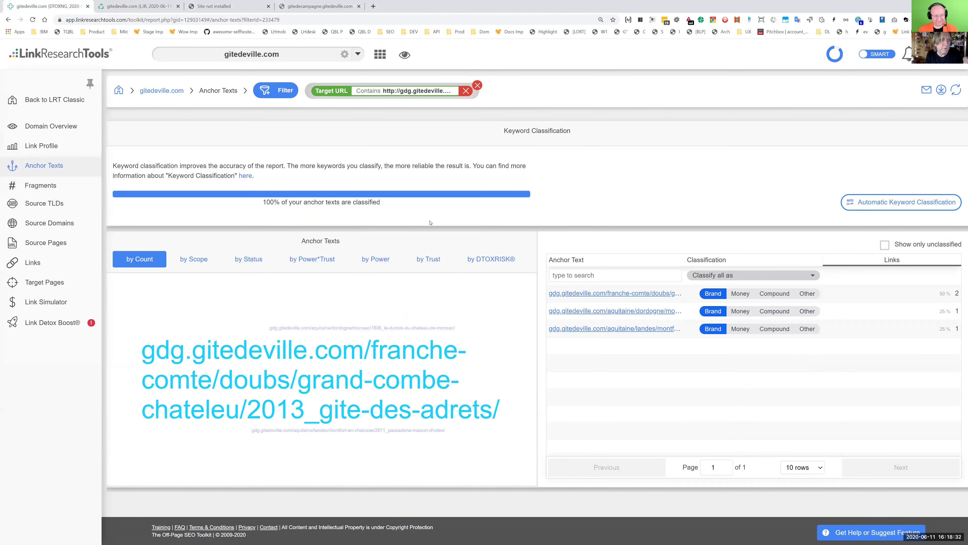
click(478, 86)
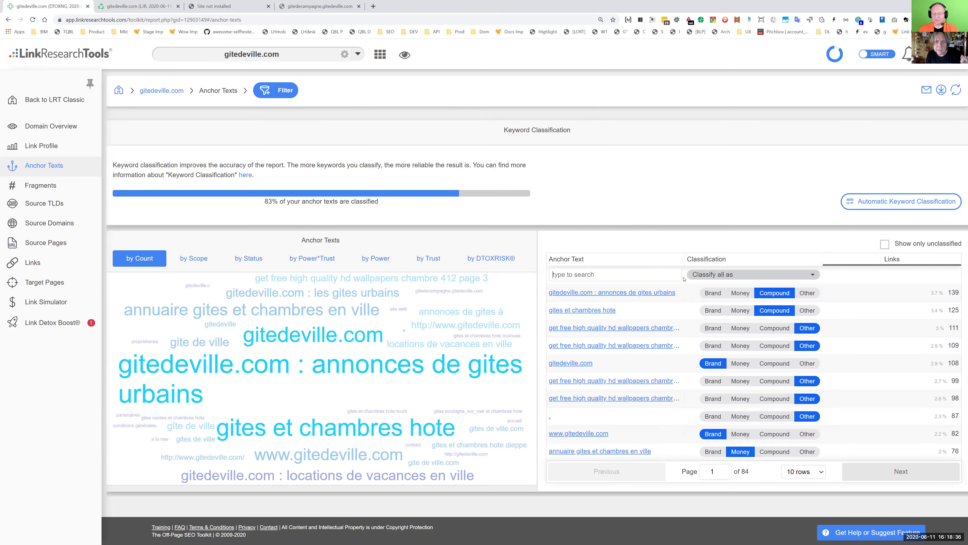
text(annonces)
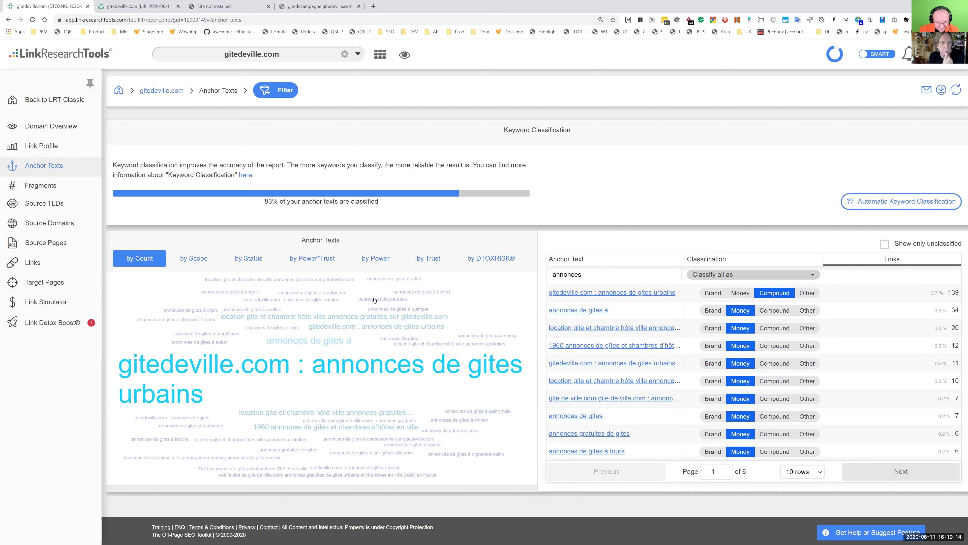
Step: Open the links for the anchor "annonces gites urbains", broaden the anchor filter to "annonces" and sort by Link Crawl State
click(382, 298)
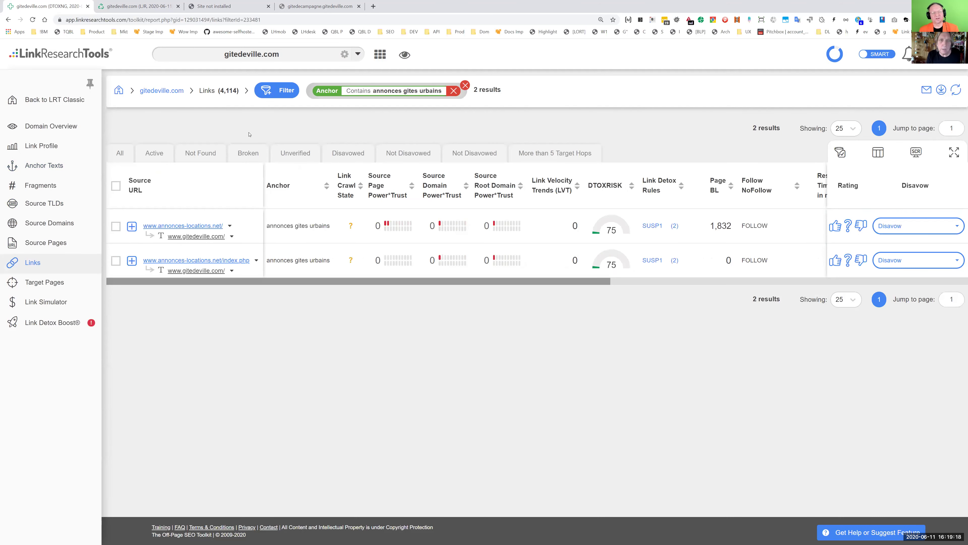
click(286, 89)
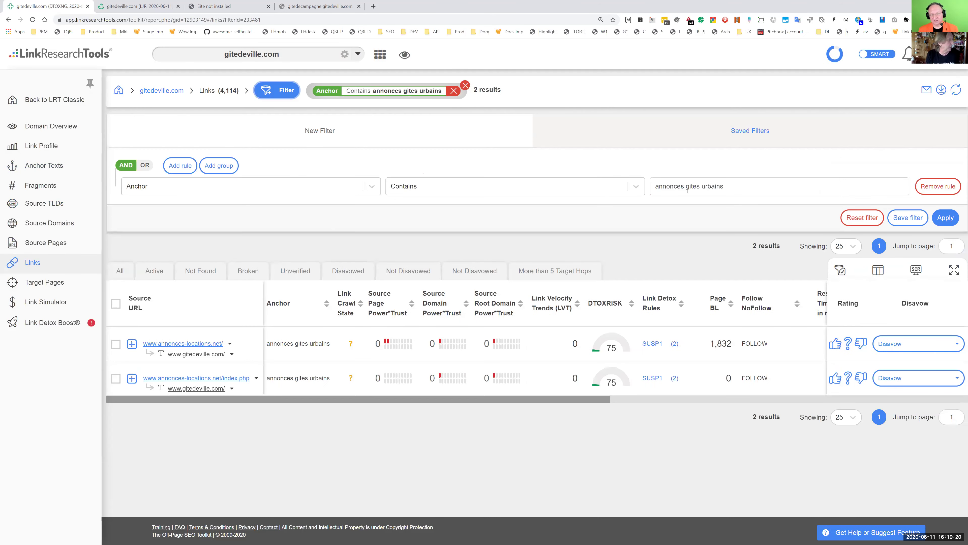
shift+click(796, 192)
key(BackSpace)
key(Return)
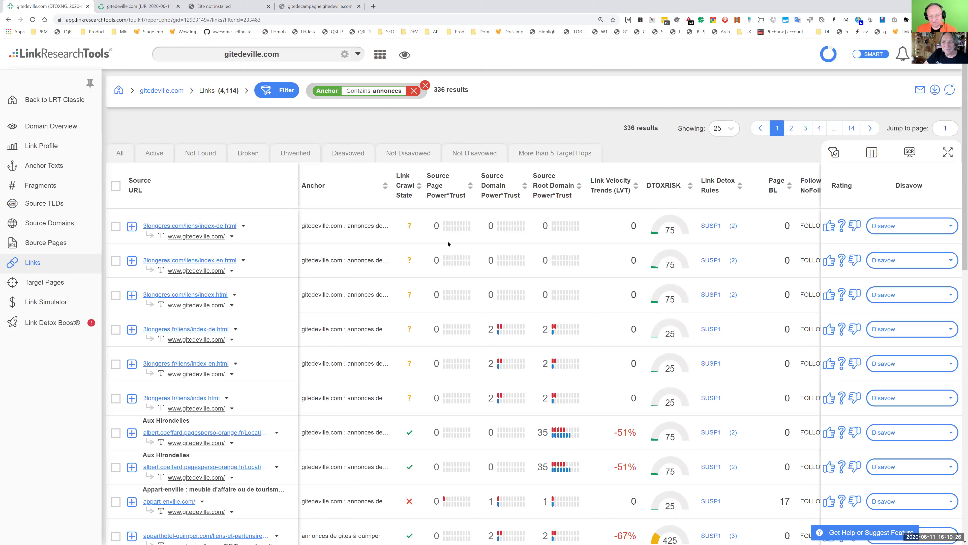
click(408, 191)
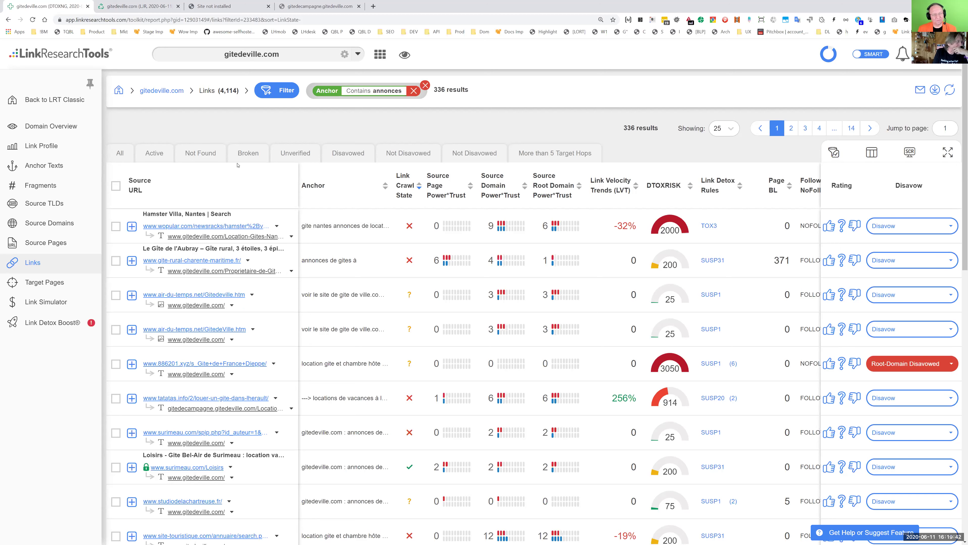
Step: Try narrowing the "annonces" links with a Link Location rule set to one of footer, and remove that rule again
click(277, 90)
click(180, 165)
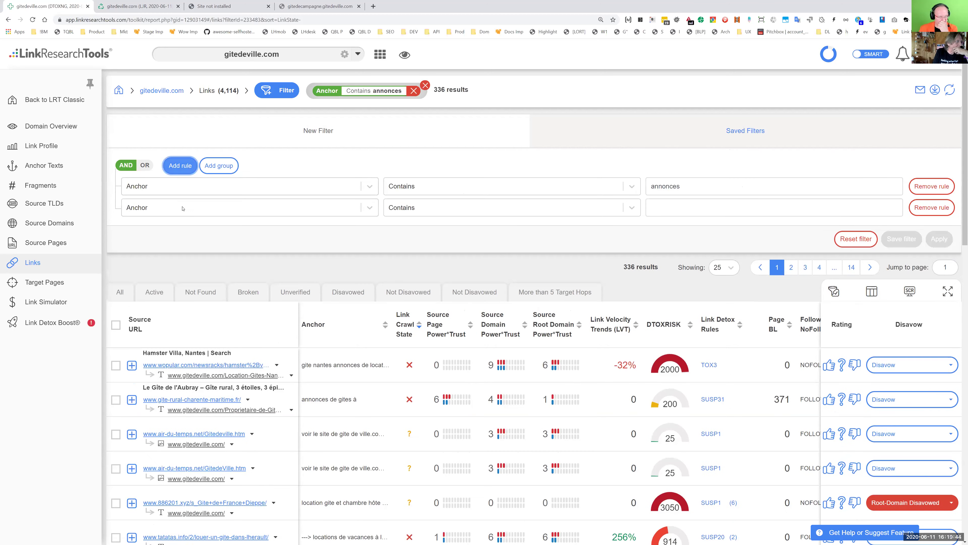
click(185, 209)
text(loc)
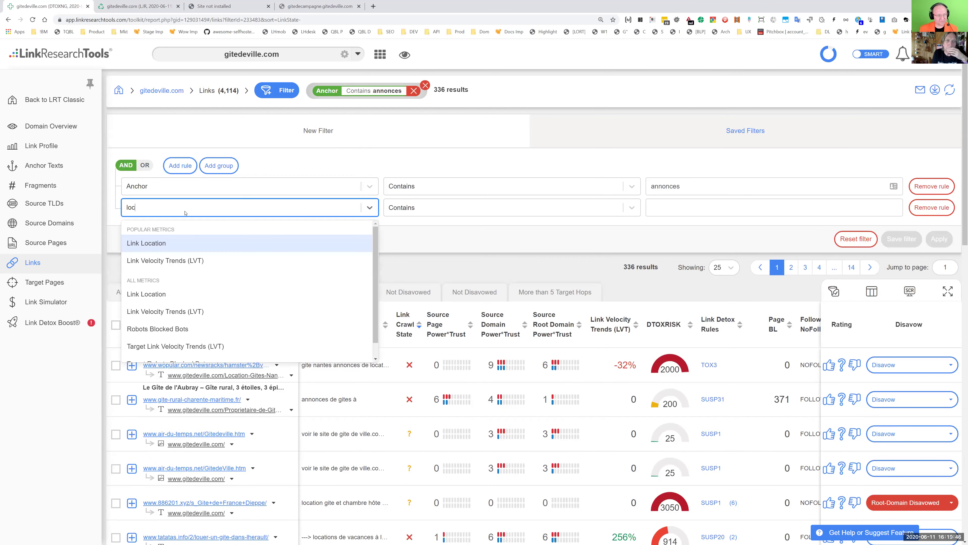
click(197, 252)
click(746, 210)
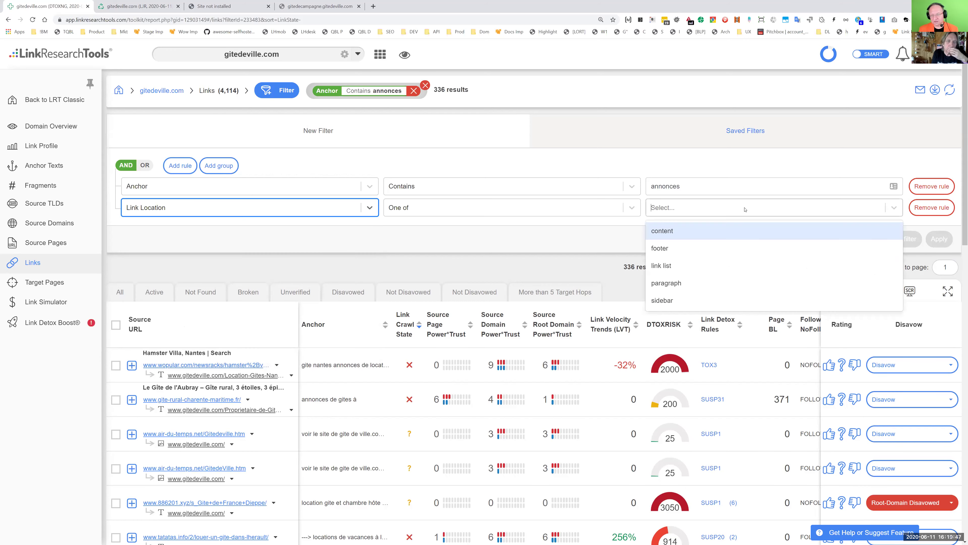
click(726, 249)
click(939, 239)
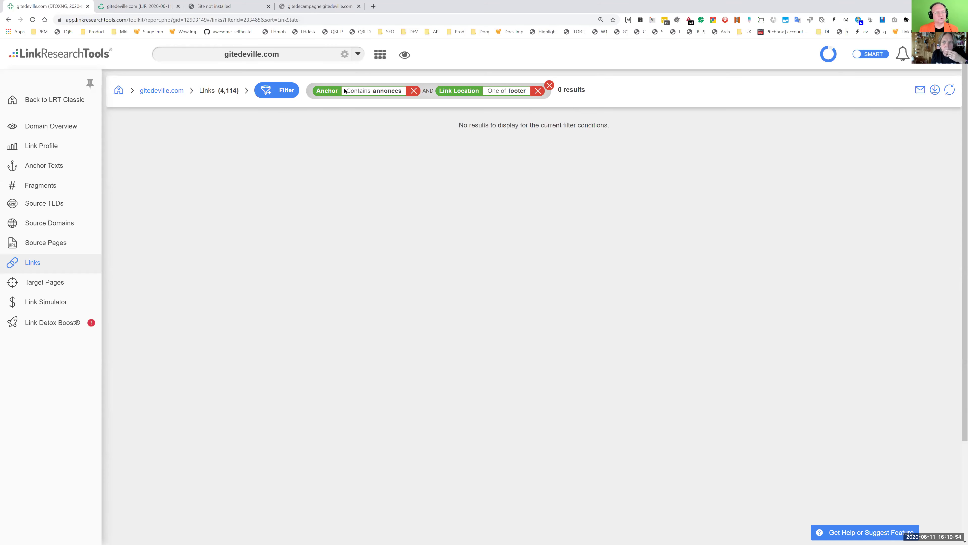
click(538, 90)
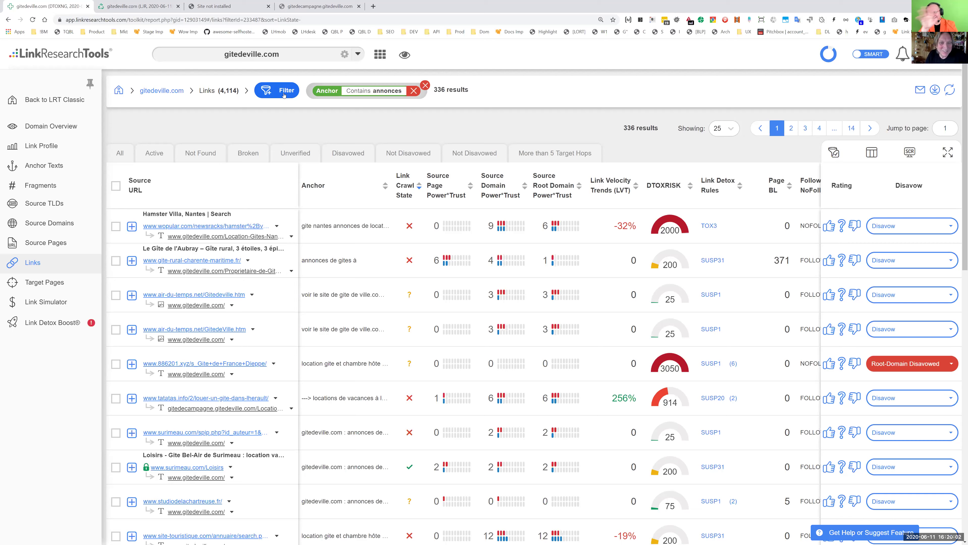
scroll(378, 314, down, 10)
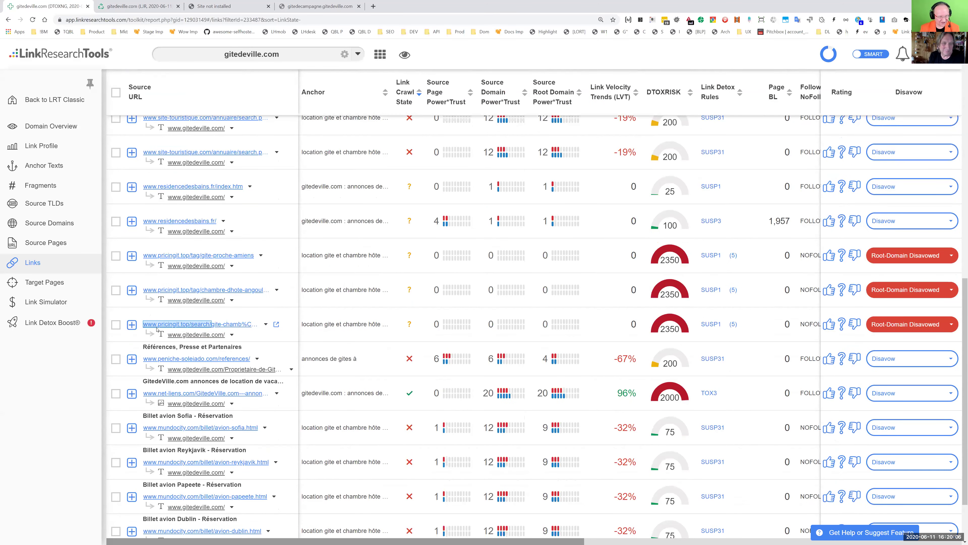
click(276, 323)
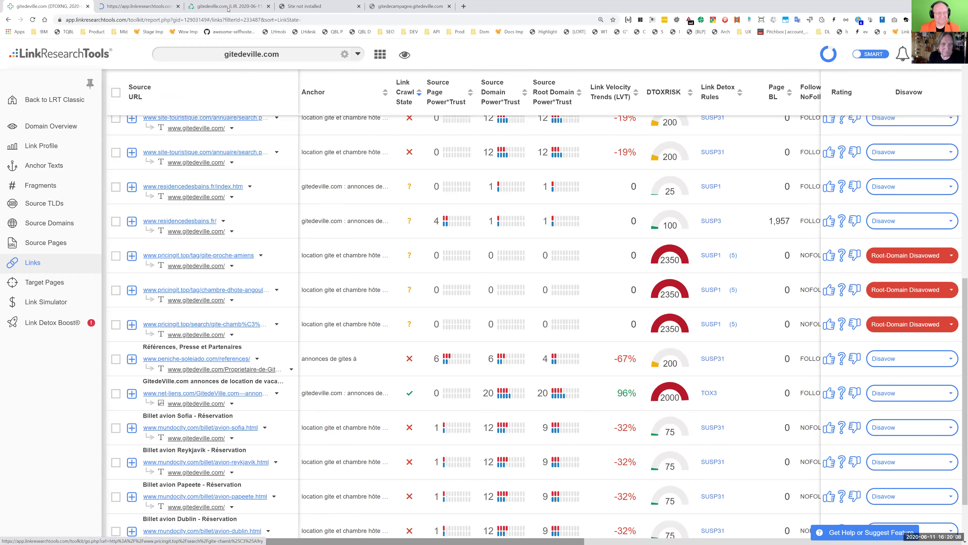
click(132, 4)
key(ctrl+w)
Step: Restrict the links to the Active ones and list their source domains sorted by Source Domain Power*Trust
scroll(262, 188, up, 7)
scroll(262, 189, up, 5)
click(155, 153)
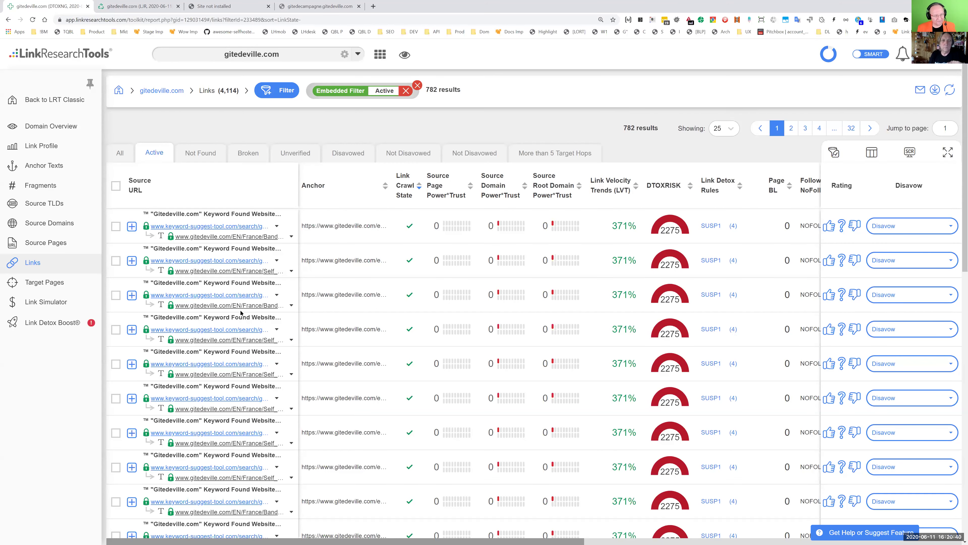
click(61, 224)
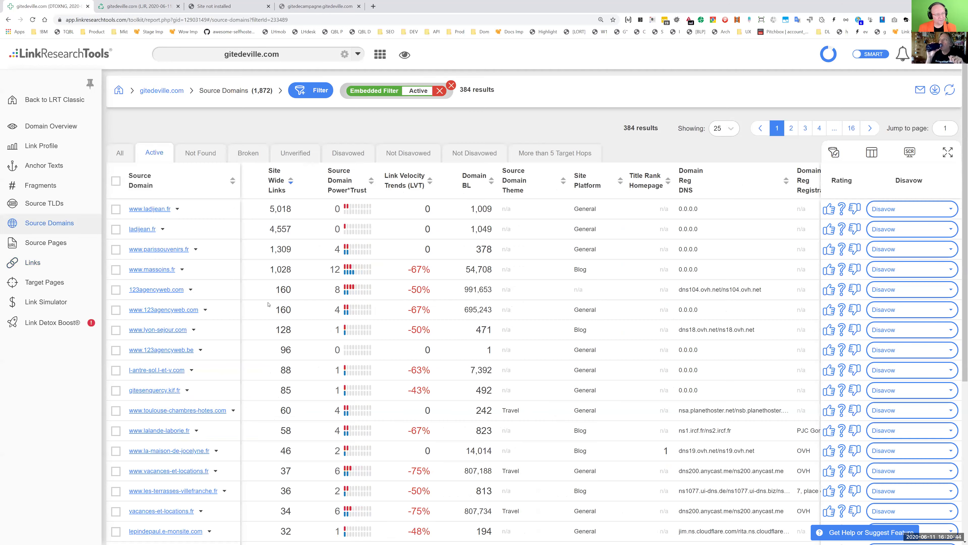
click(339, 185)
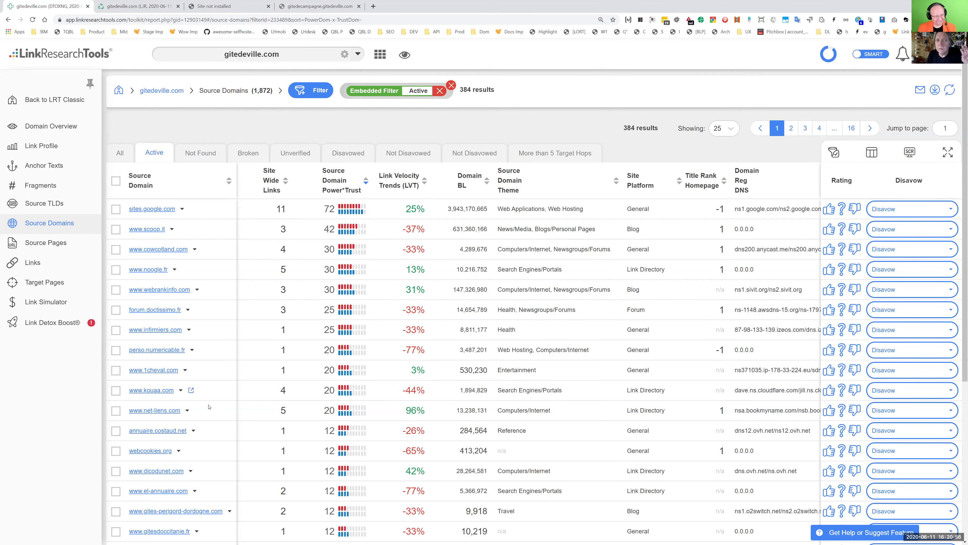
Step: Review the Active links' source domains, source TLDs, fragments and anchor texts, including the keyword classification note
scroll(253, 411, down, 2)
scroll(288, 425, down, 4)
scroll(288, 425, up, 6)
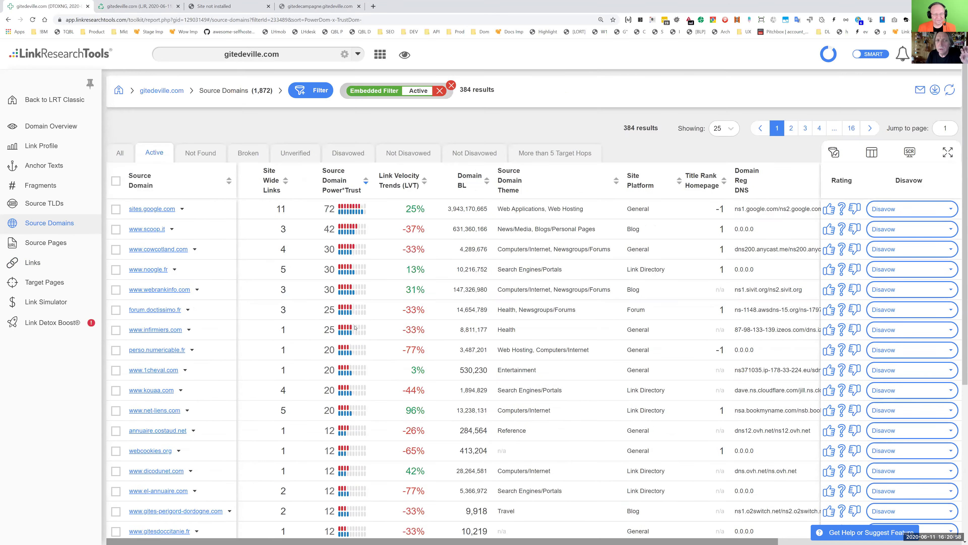
click(53, 210)
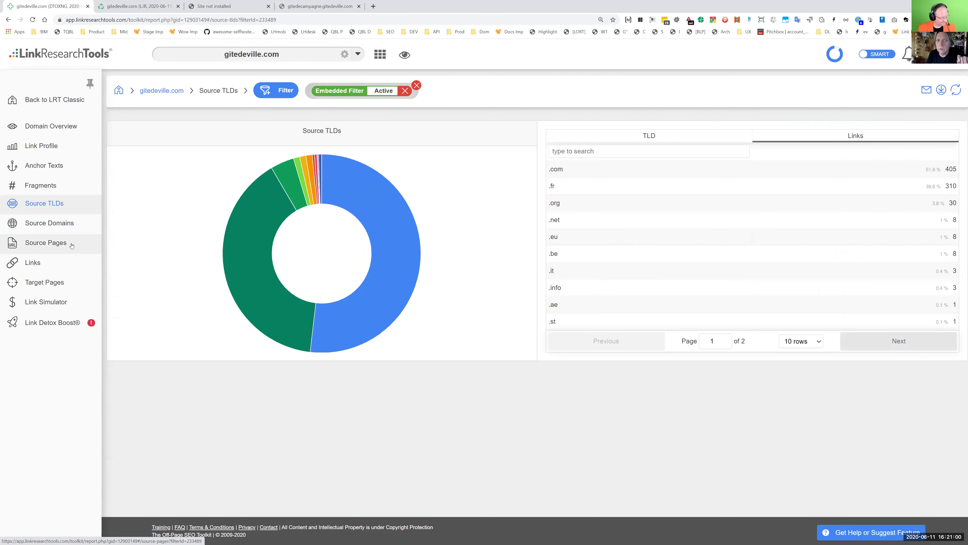
click(81, 186)
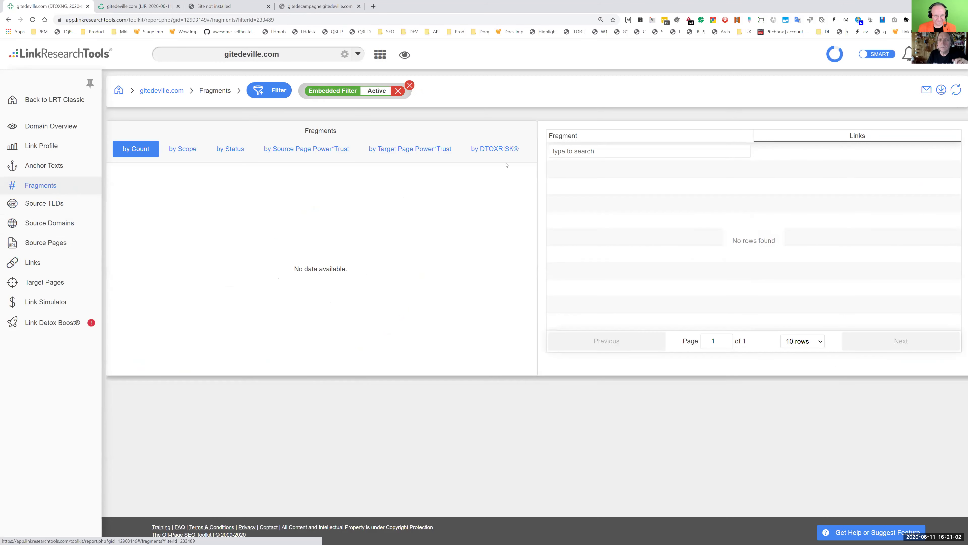
click(62, 172)
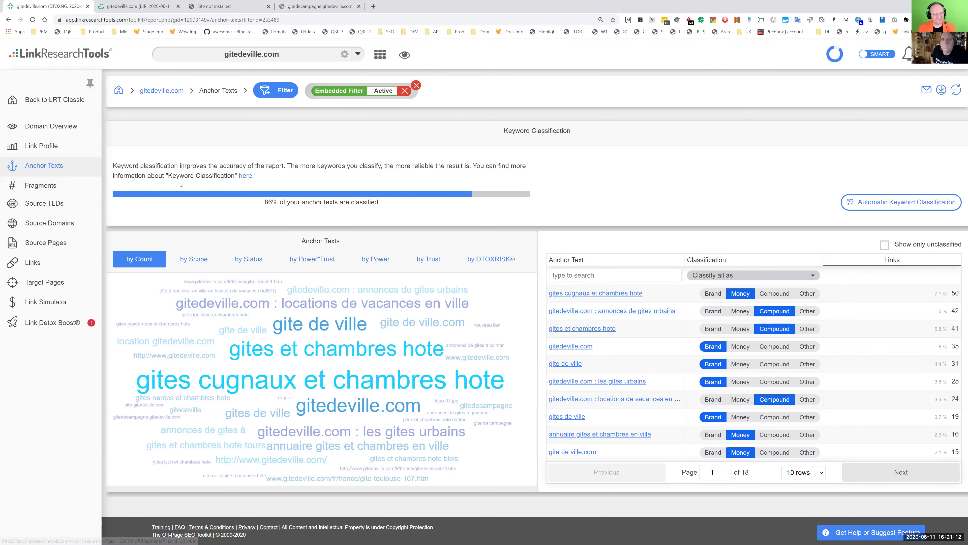
drag(113, 166, 316, 175)
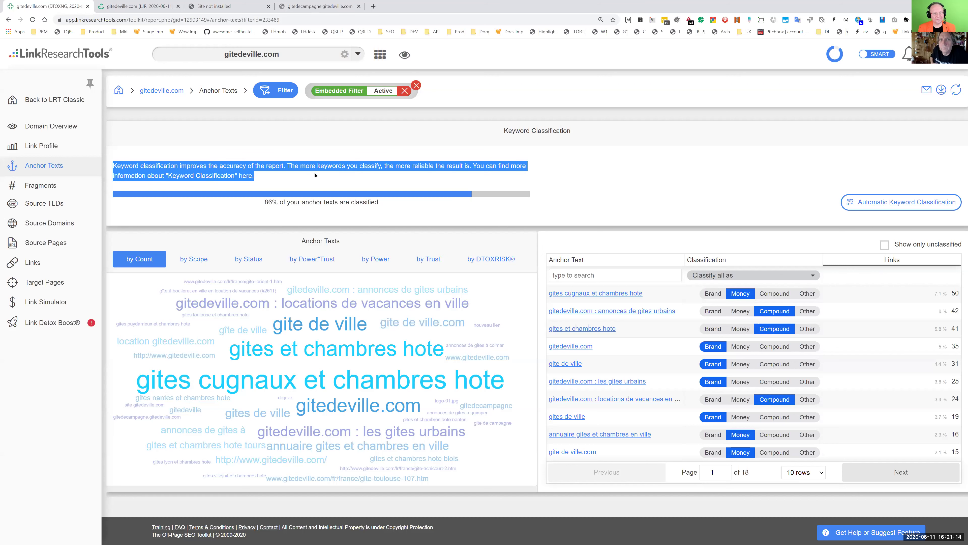
click(322, 177)
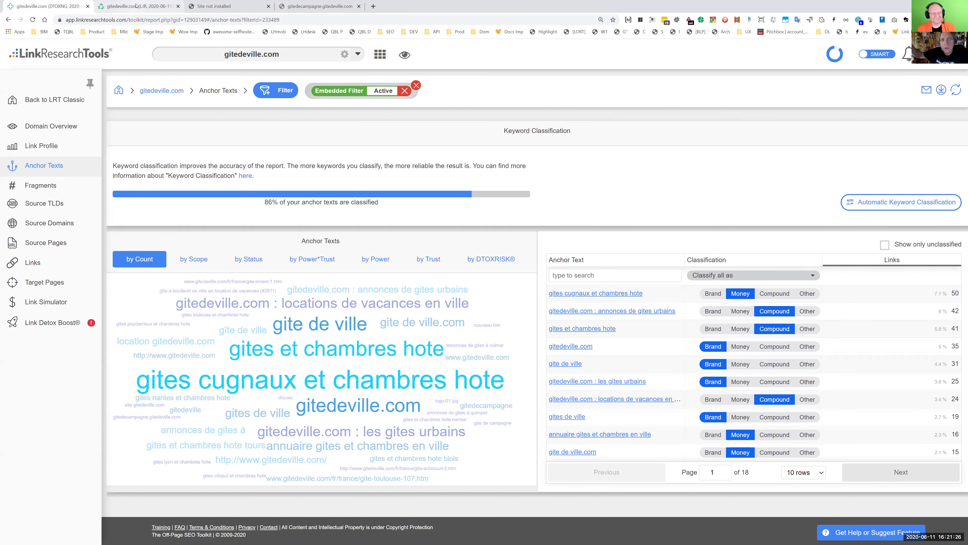
Step: Close the "Site not installed" and gitedecampagne.gitedeville.com pages, leaving the broken pages report open
click(144, 8)
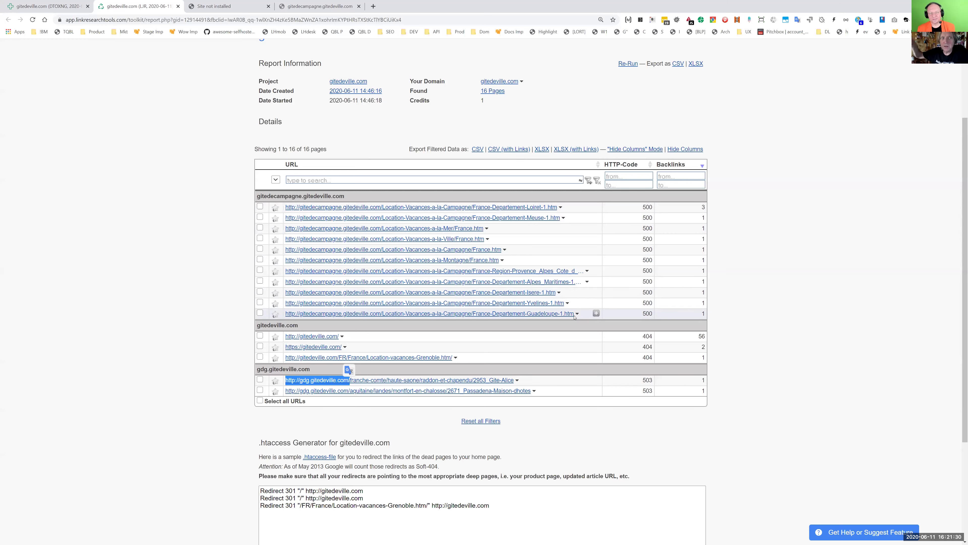
click(250, 8)
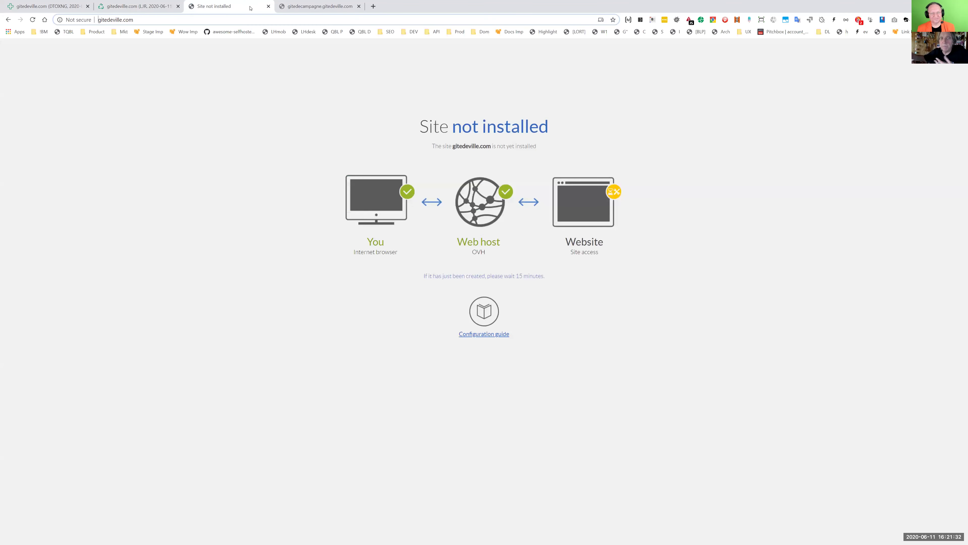
click(268, 6)
click(268, 6)
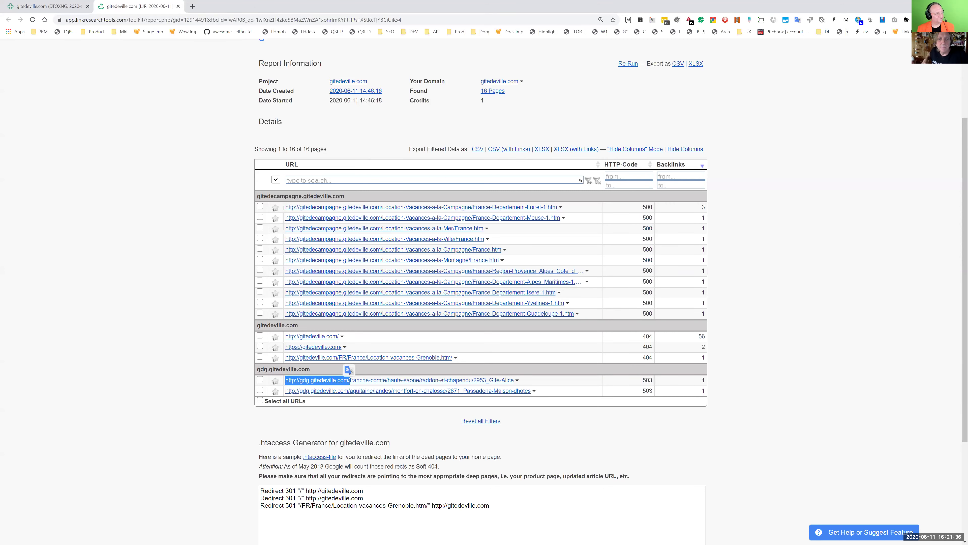
key(alt+Tab)
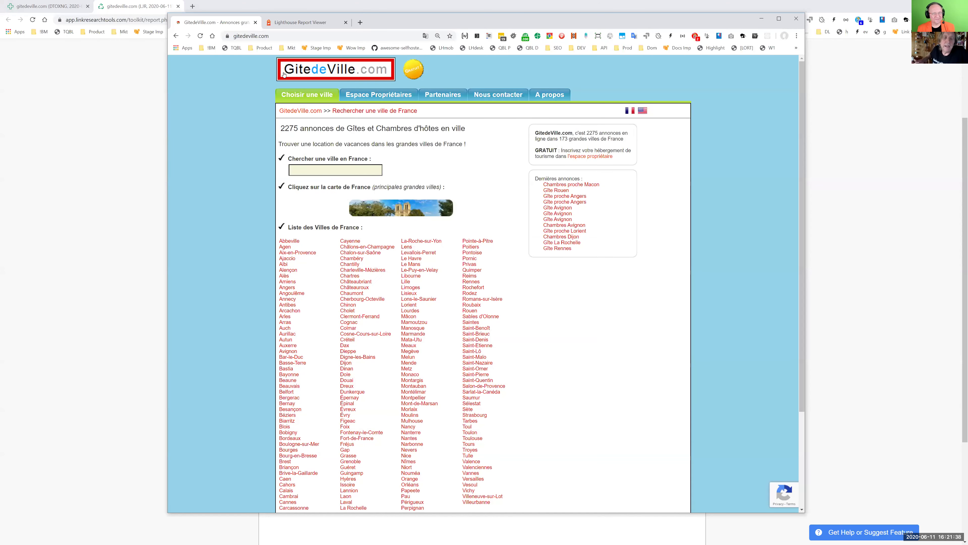
click(319, 22)
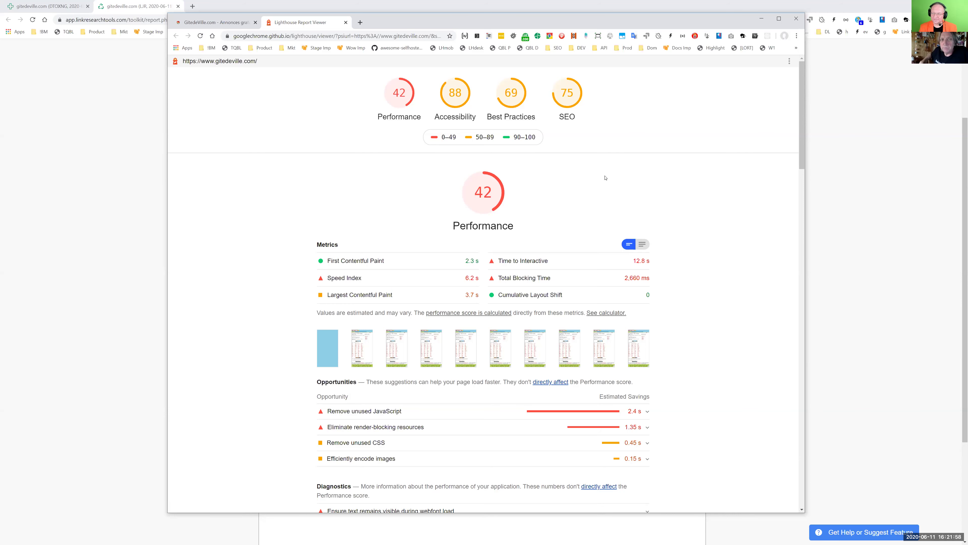
mouse_move(503, 224)
mouse_down()
mouse_move(461, 216)
mouse_move(506, 225)
mouse_up()
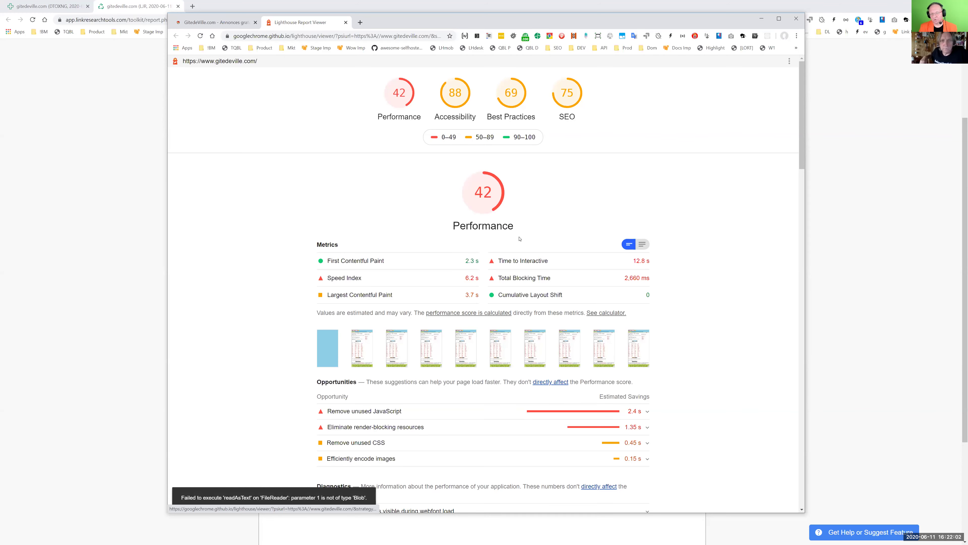
scroll(284, 271, down, 3)
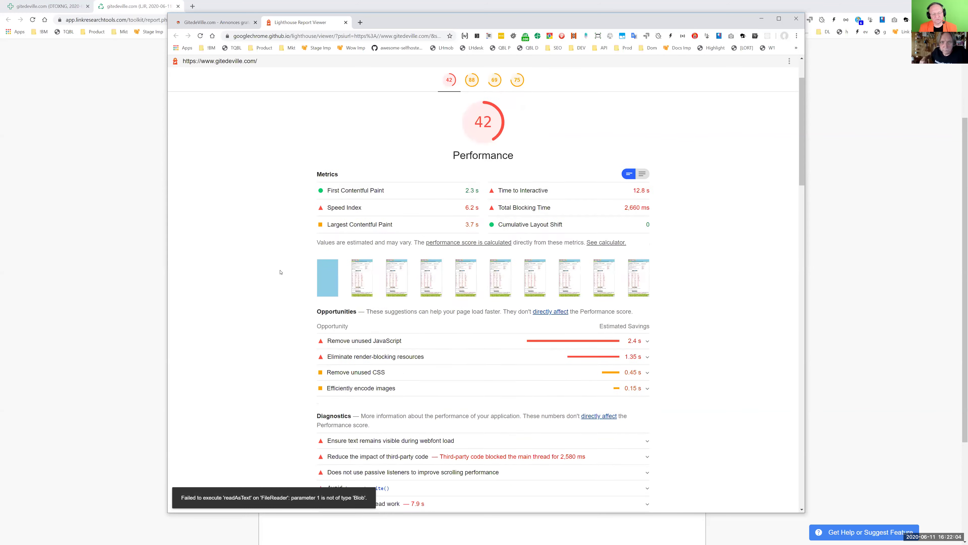
scroll(281, 270, down, 1)
scroll(278, 260, up, 3)
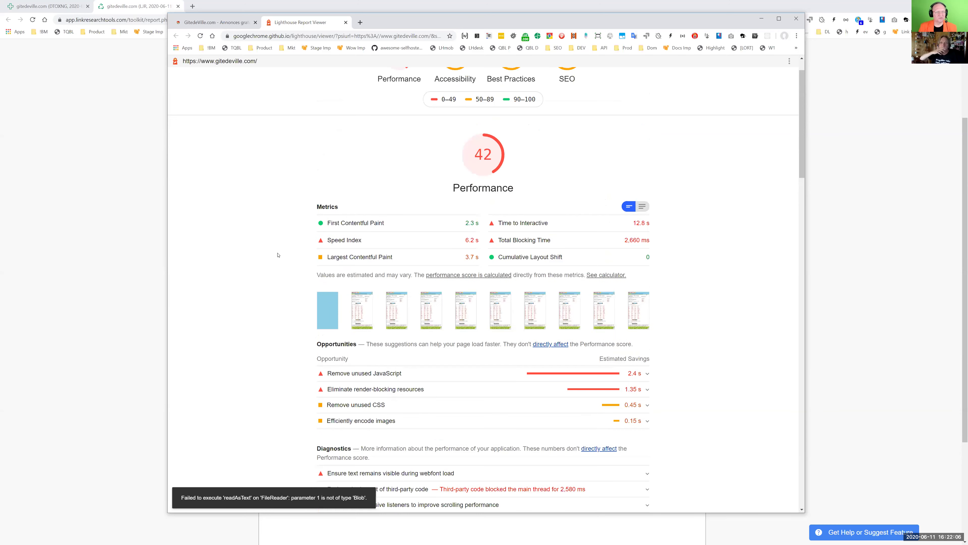
Step: Compare the GitedeVille.com homepage with its overall Lighthouse scores, ending on the report
click(225, 21)
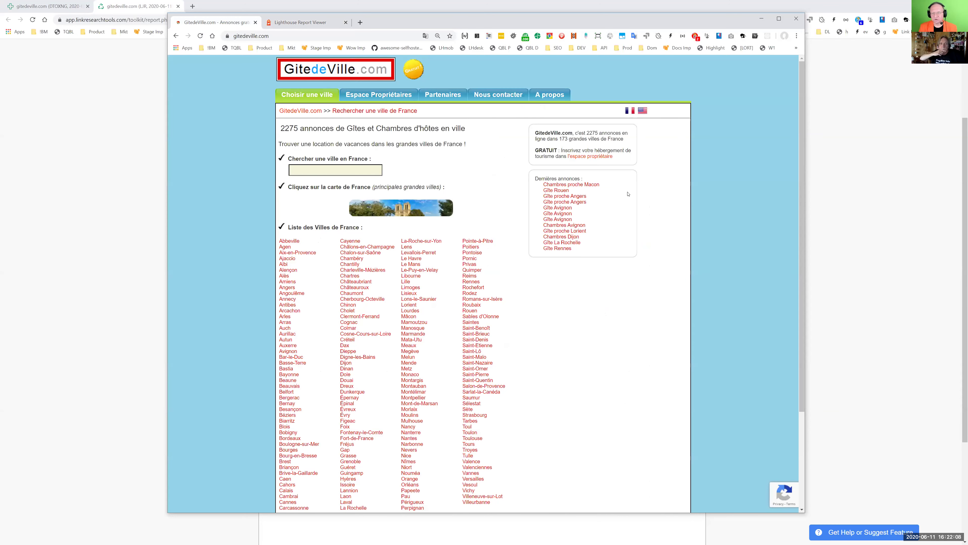
click(301, 22)
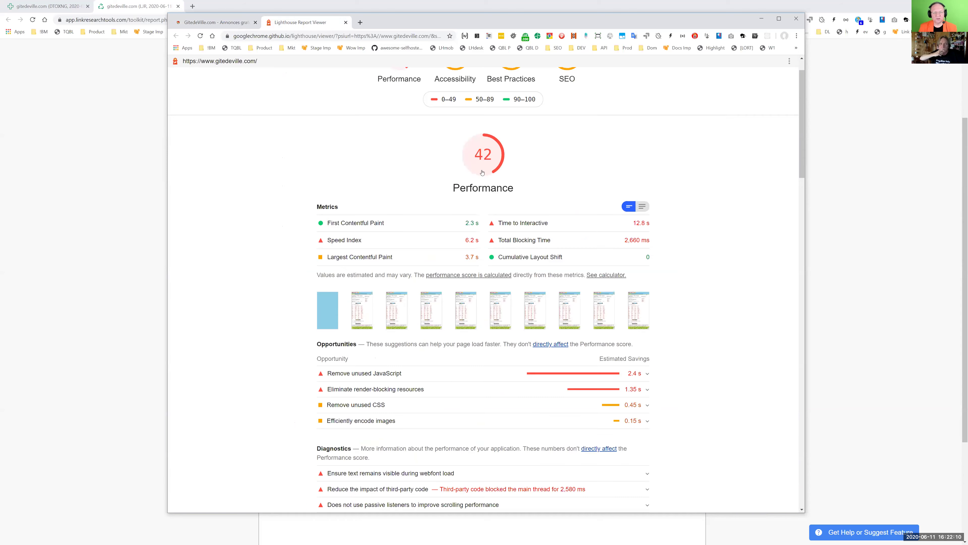
scroll(750, 212, up, 1)
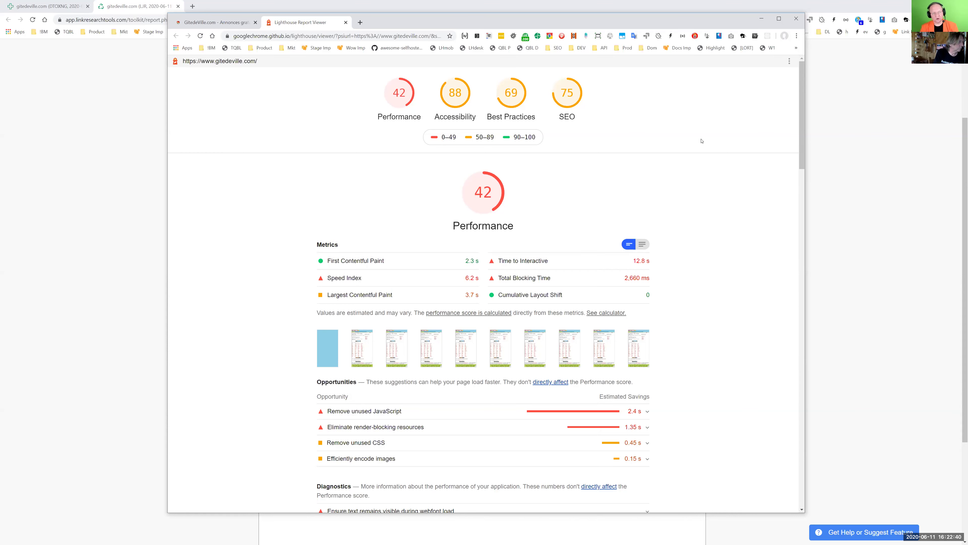
click(232, 27)
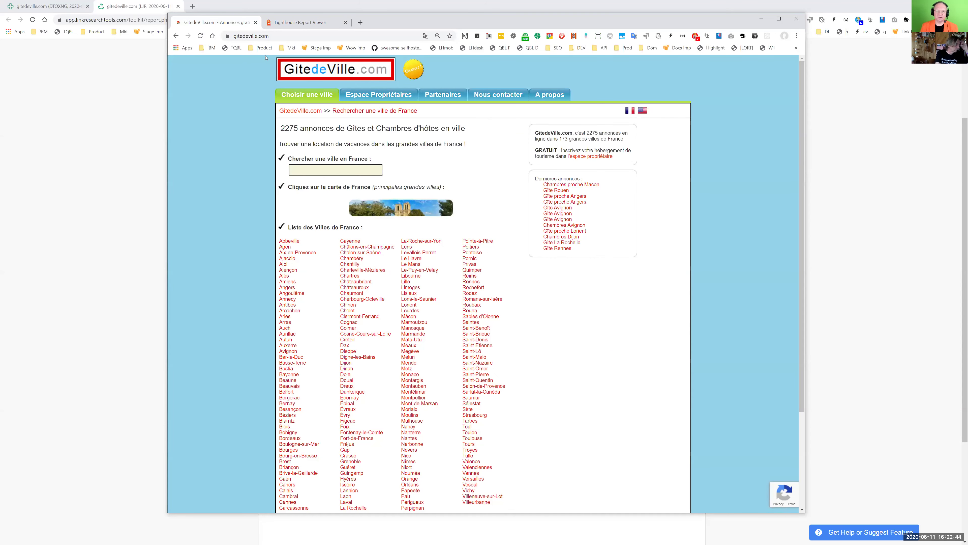
click(336, 22)
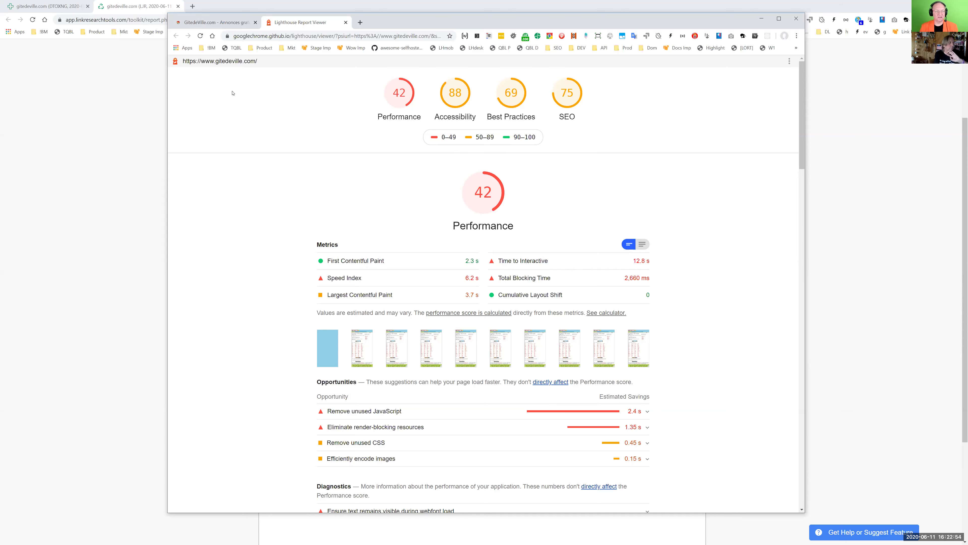
Step: Return to the DTOXRISK report's domain overview and review the links to target pages with more than 5 seconds load time
click(128, 90)
click(49, 4)
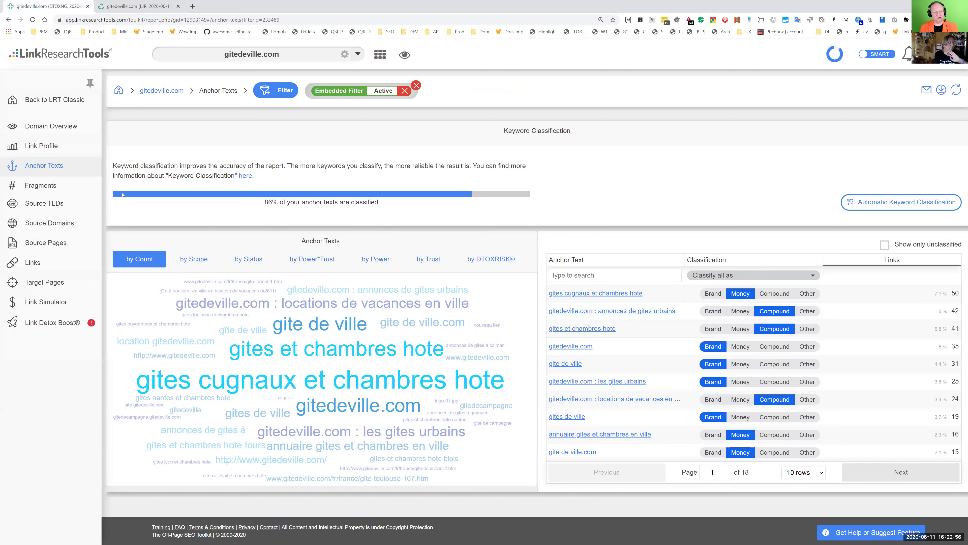
click(51, 126)
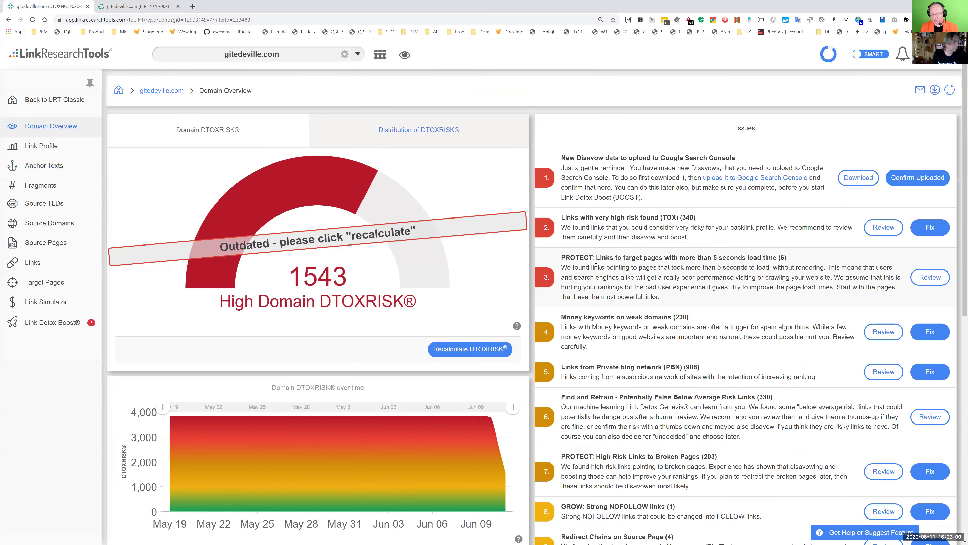
mouse_move(594, 257)
mouse_down()
mouse_move(561, 257)
mouse_move(800, 264)
mouse_move(594, 257)
mouse_up()
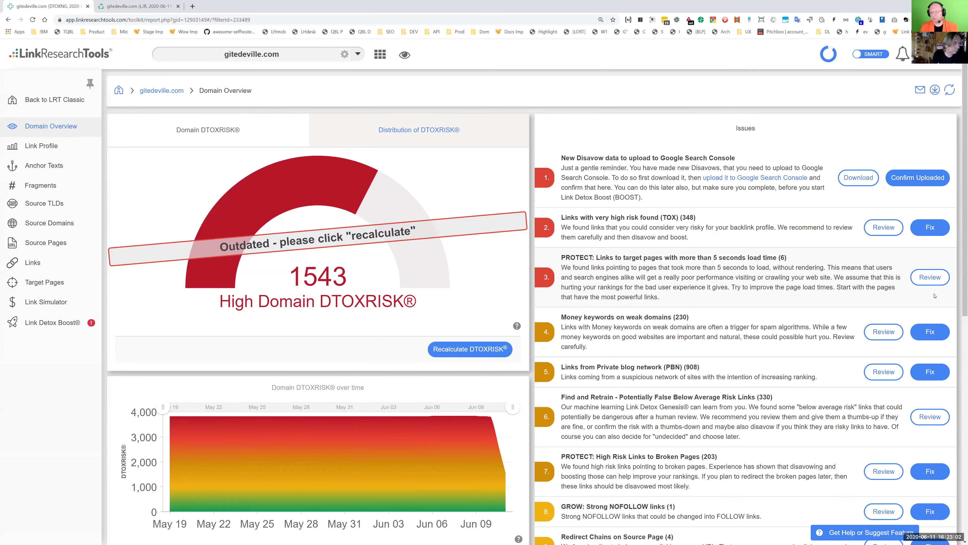
click(924, 280)
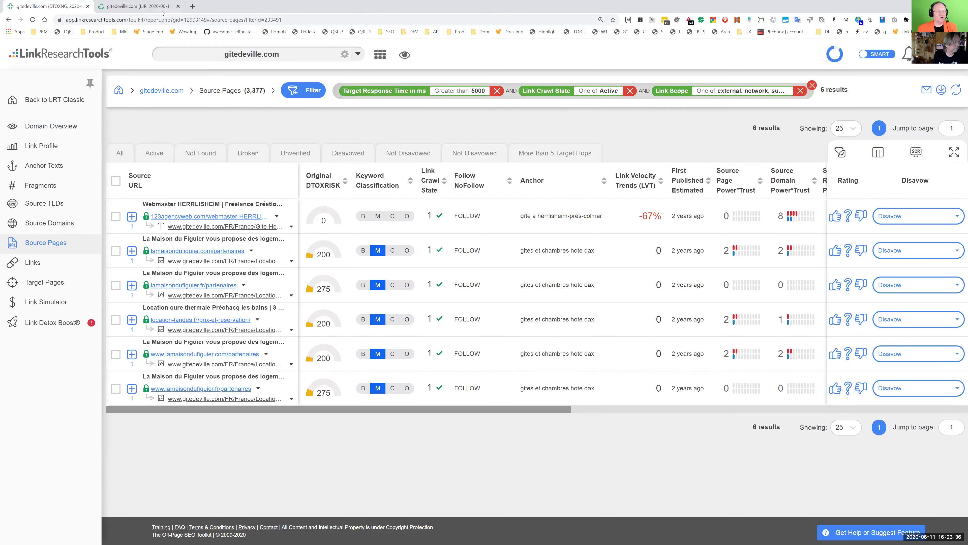
Step: Copy the domain gitedeville.com from the report and open it in a new browser tab
drag(184, 90, 134, 92)
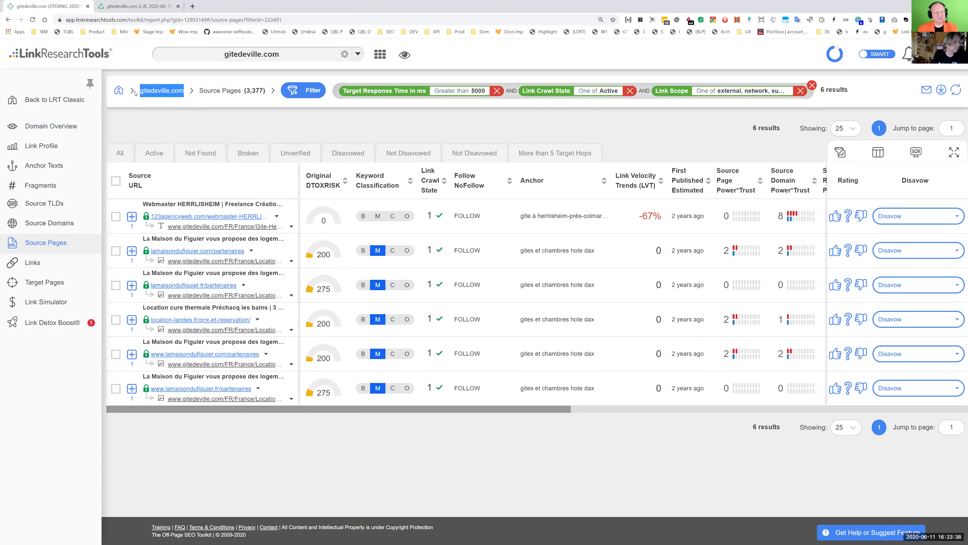
key(ctrl+c)
key(ctrl+t)
key(ctrl+v)
key(Return)
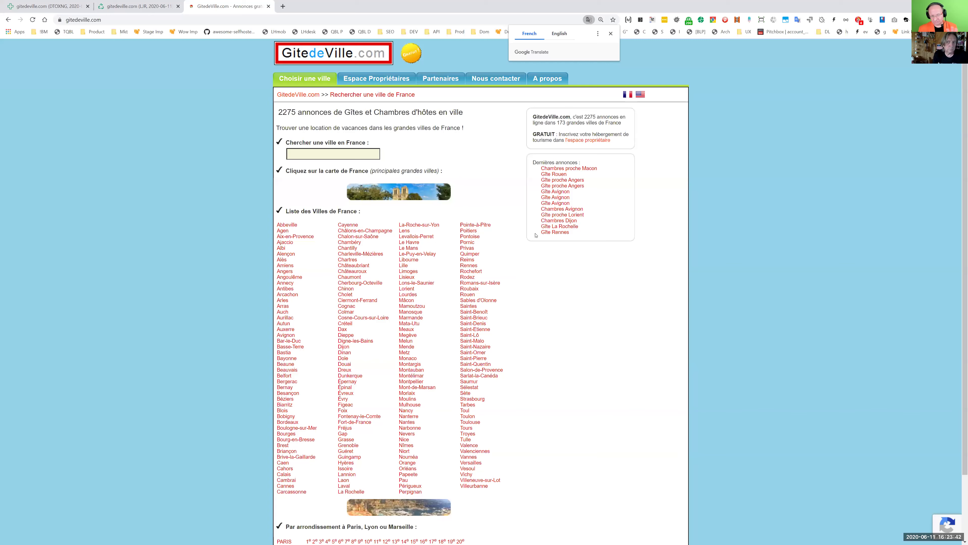
Step: Look through the site's Espace Propriétaires, Partenaires, Nous contacter and A propos pages and return to Choisir une ville
click(381, 79)
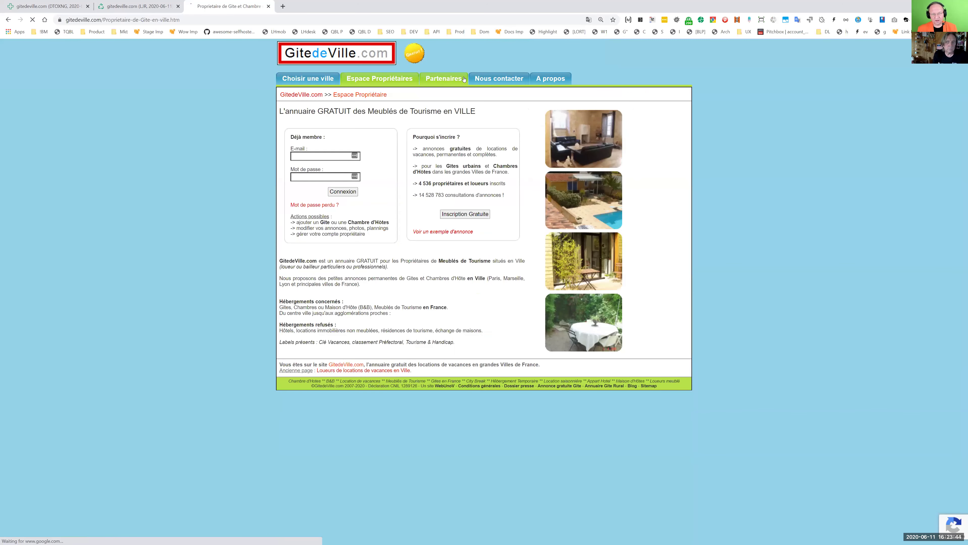
click(444, 79)
click(499, 78)
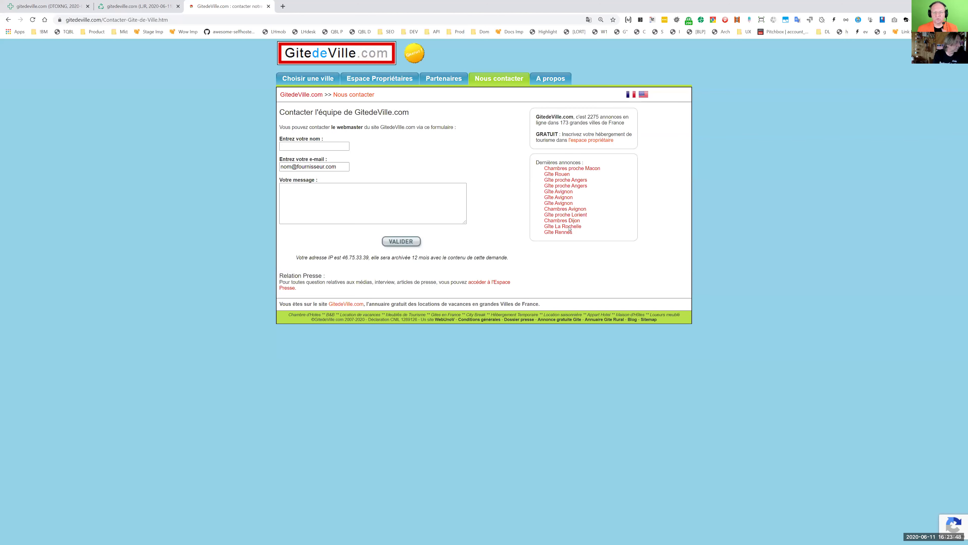
click(555, 78)
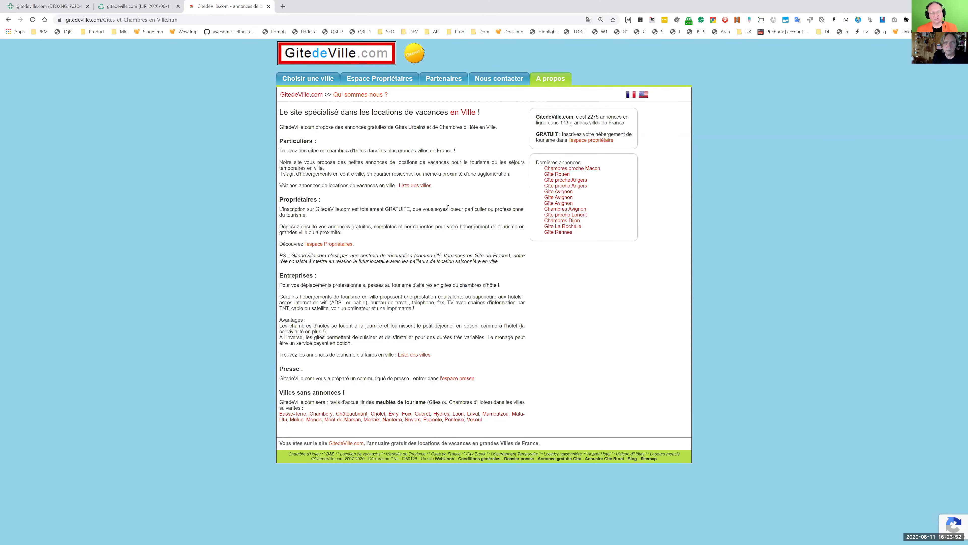
click(374, 78)
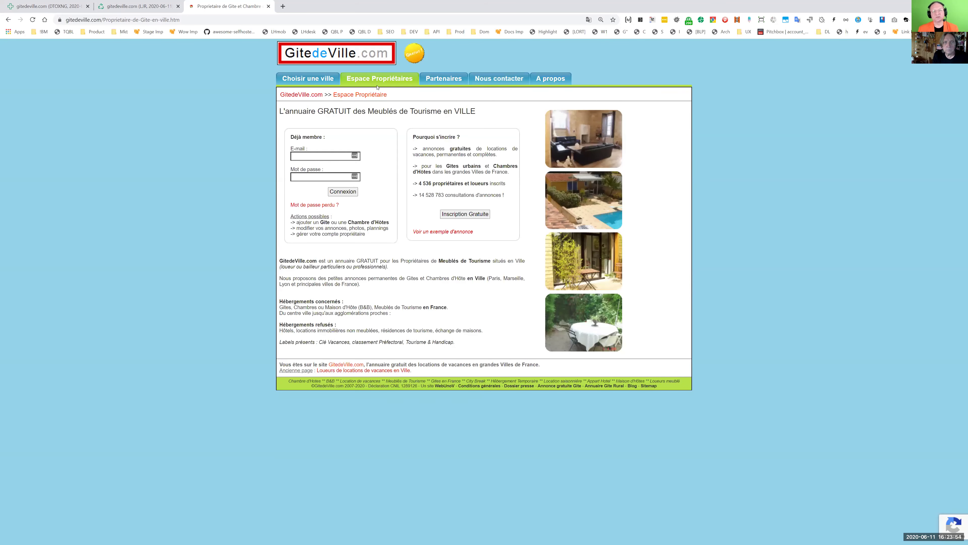
click(321, 79)
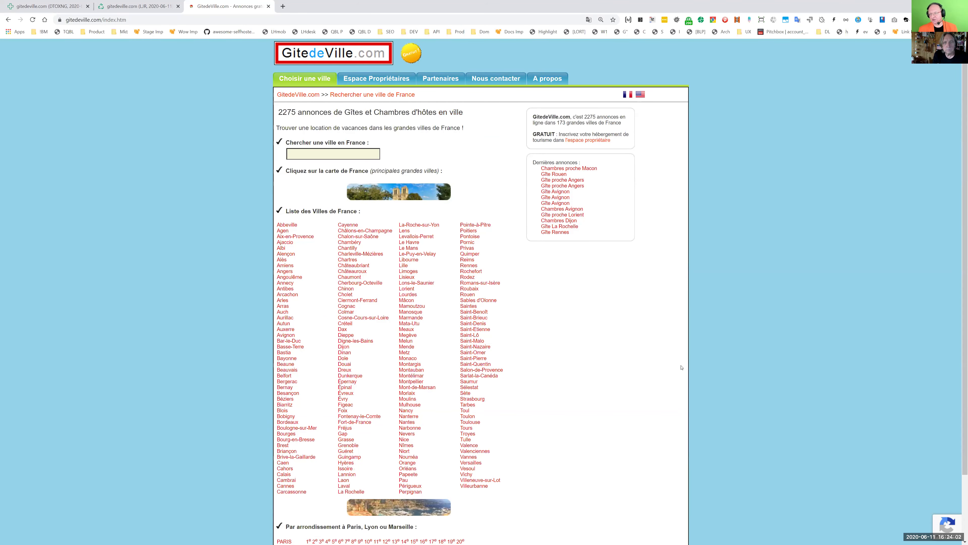
Step: Open the site's Blog, check the date of the newest post, view that Homeloc article and return to the post list
scroll(682, 368, down, 2)
scroll(612, 413, up, 1)
scroll(614, 414, down, 1)
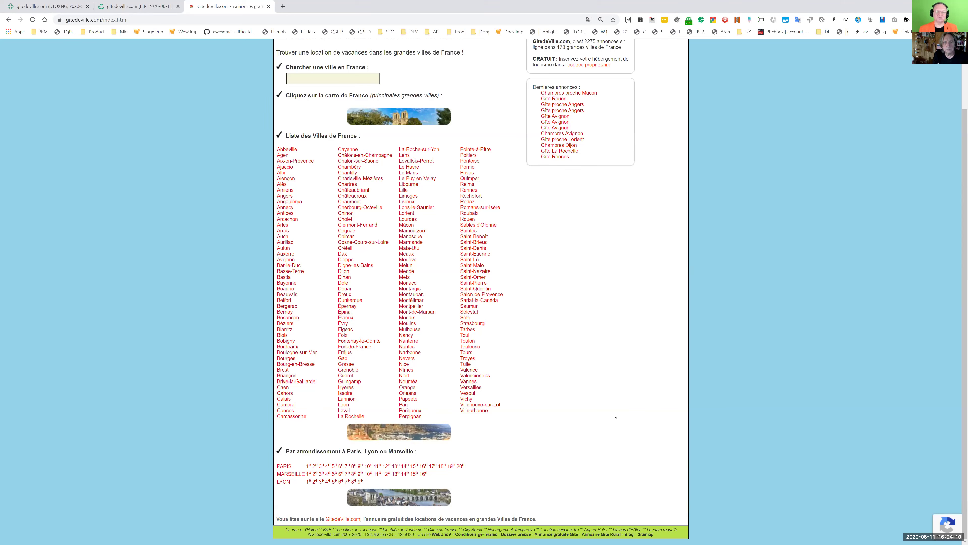
click(629, 536)
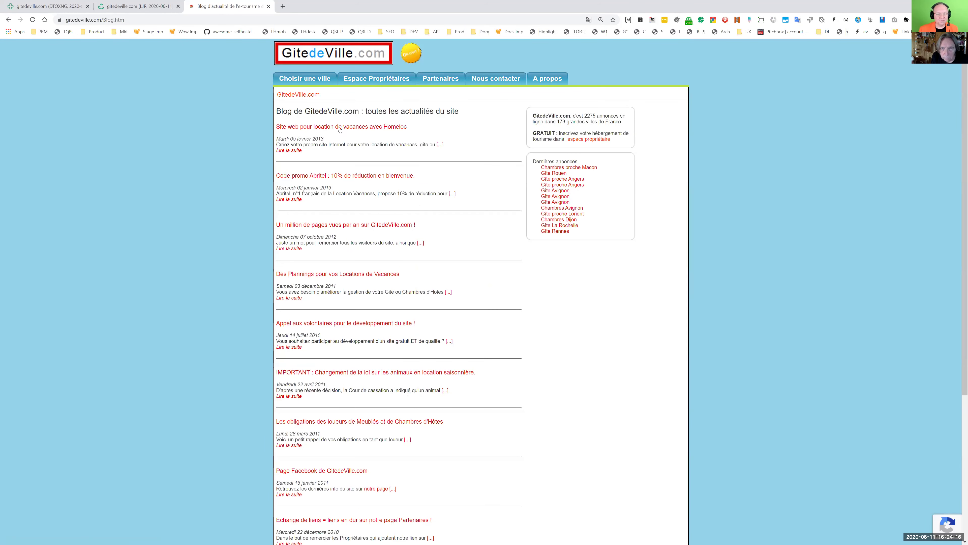
drag(324, 139, 289, 139)
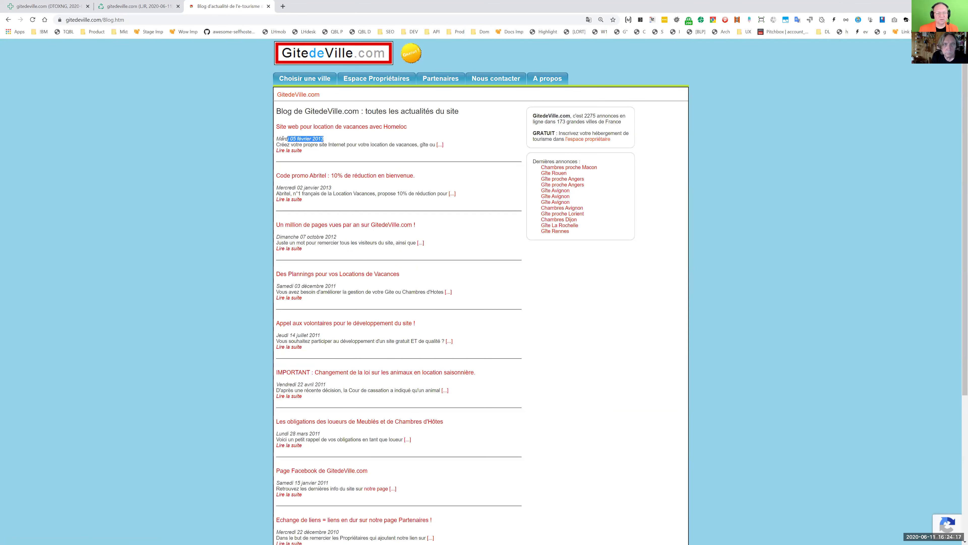
click(354, 127)
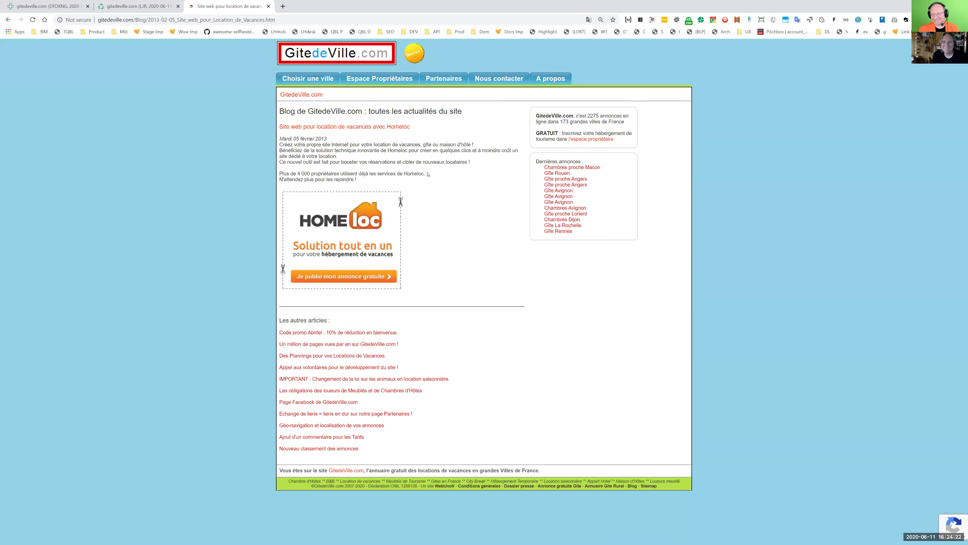
key(alt+Left)
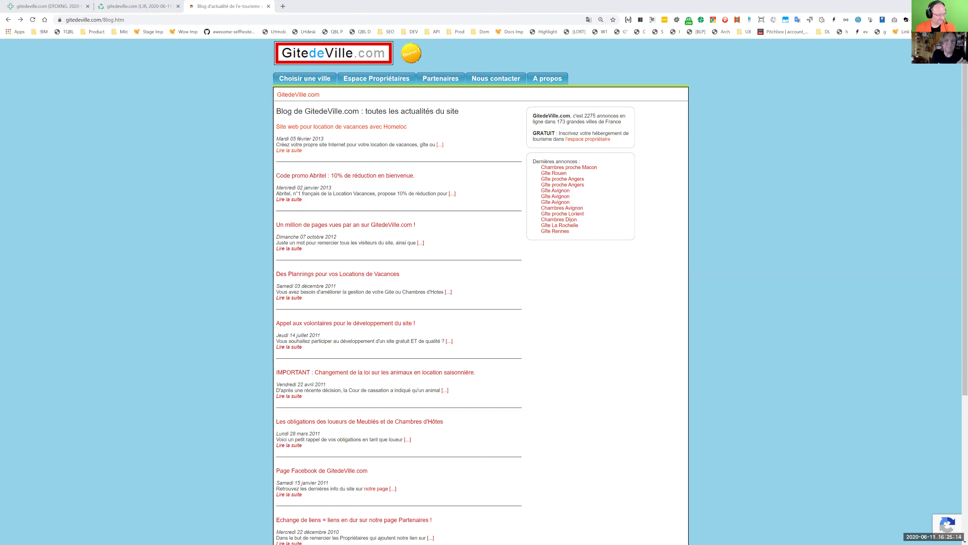
Step: Close the gitedeville.com tabs and view the DTOXRISK link profile and domain overview of the Furnishingsgear.com report
key(alt+Tab)
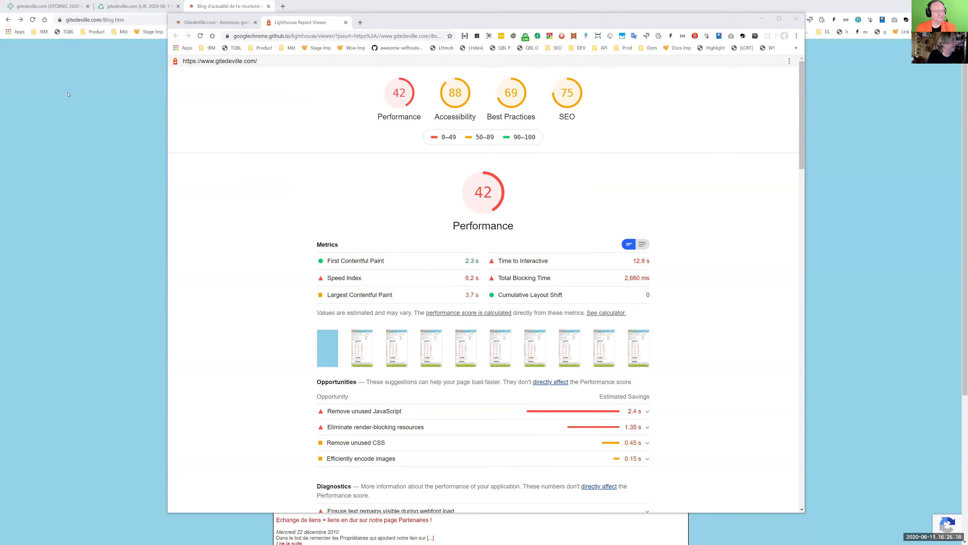
click(122, 6)
key(ctrl+w)
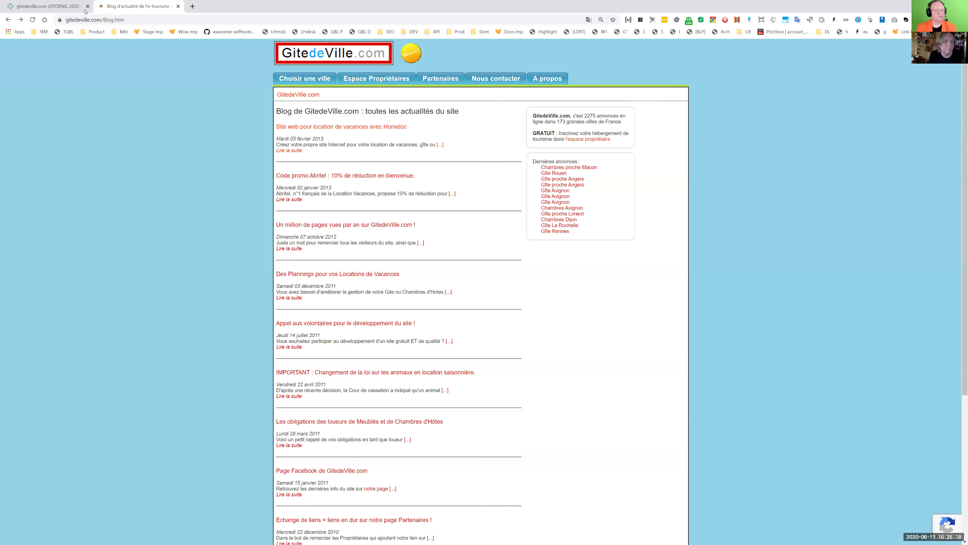
click(85, 11)
key(alt+Tab)
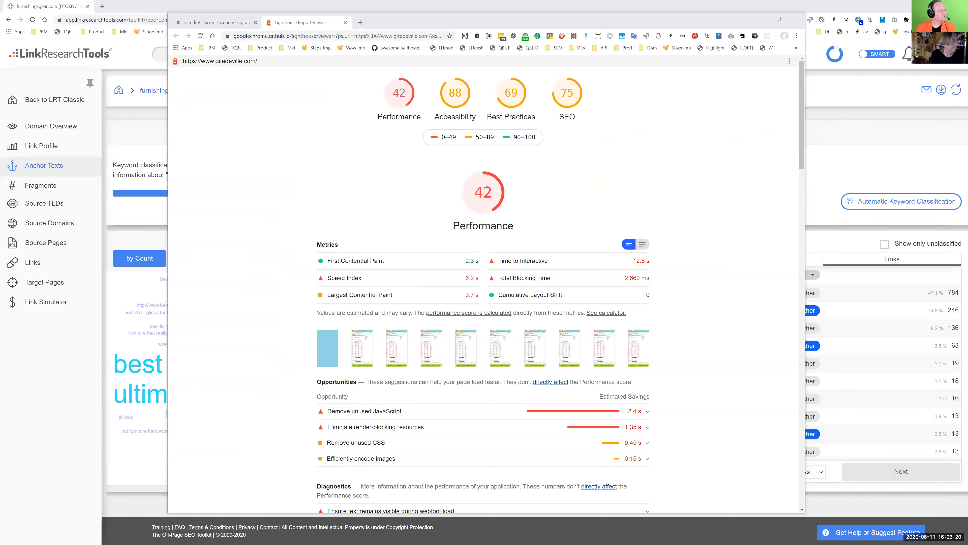
key(alt+Tab)
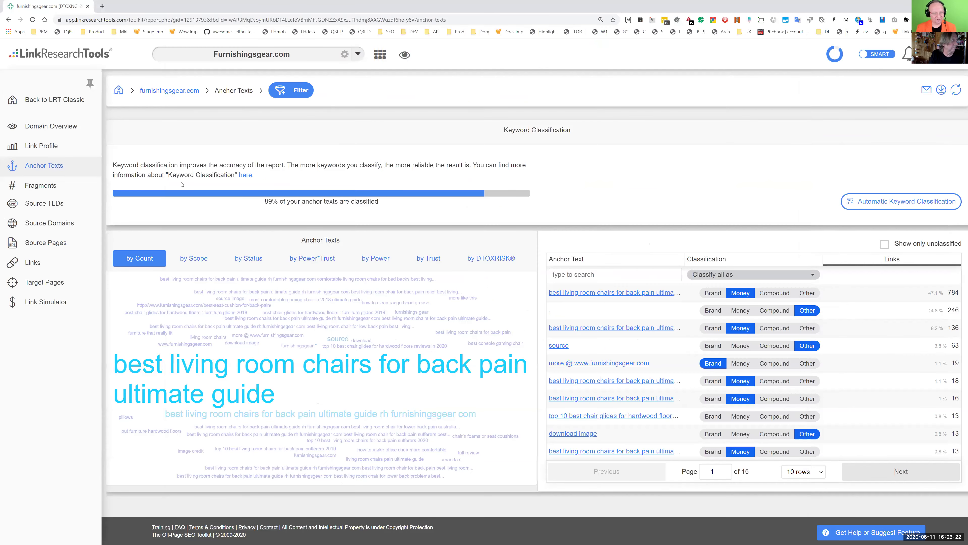
click(44, 155)
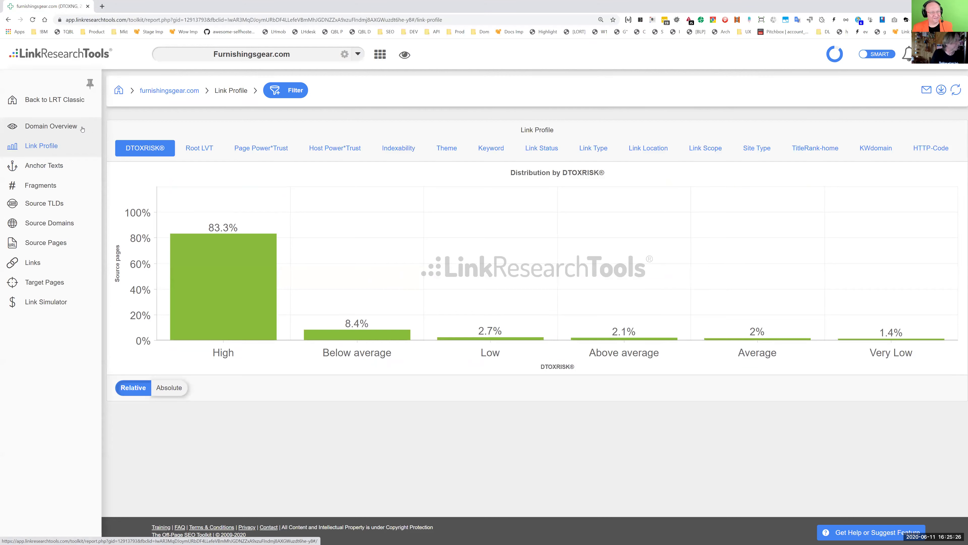
click(57, 126)
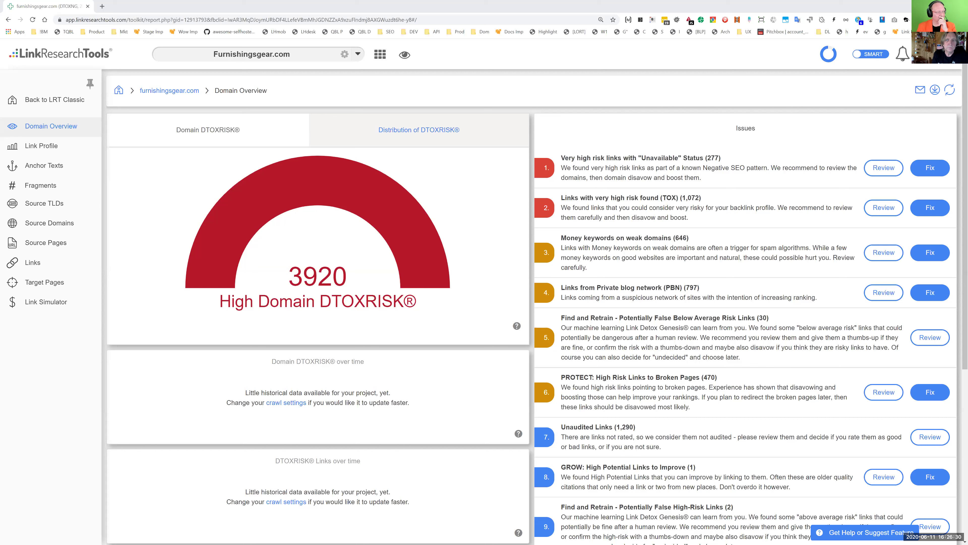
click(259, 57)
text(th)
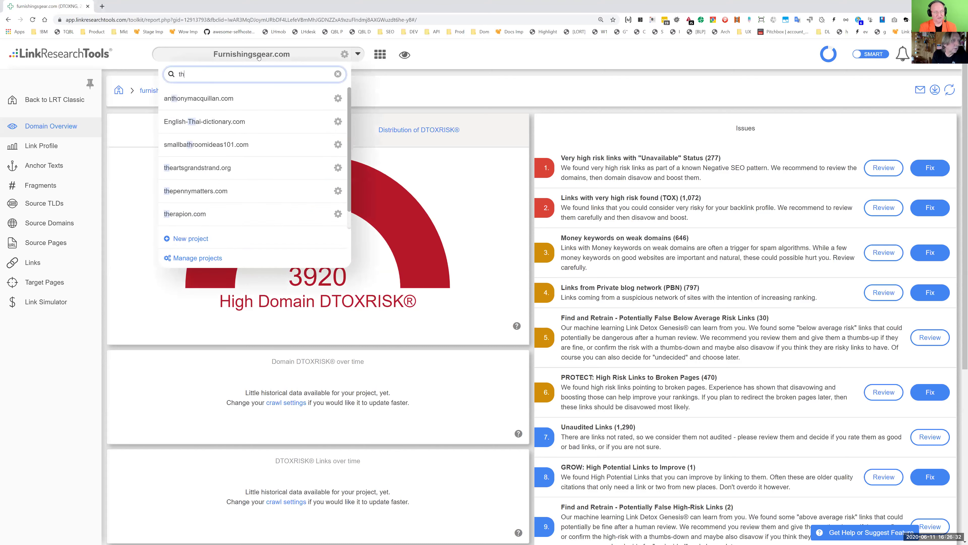
text(eho)
click(225, 98)
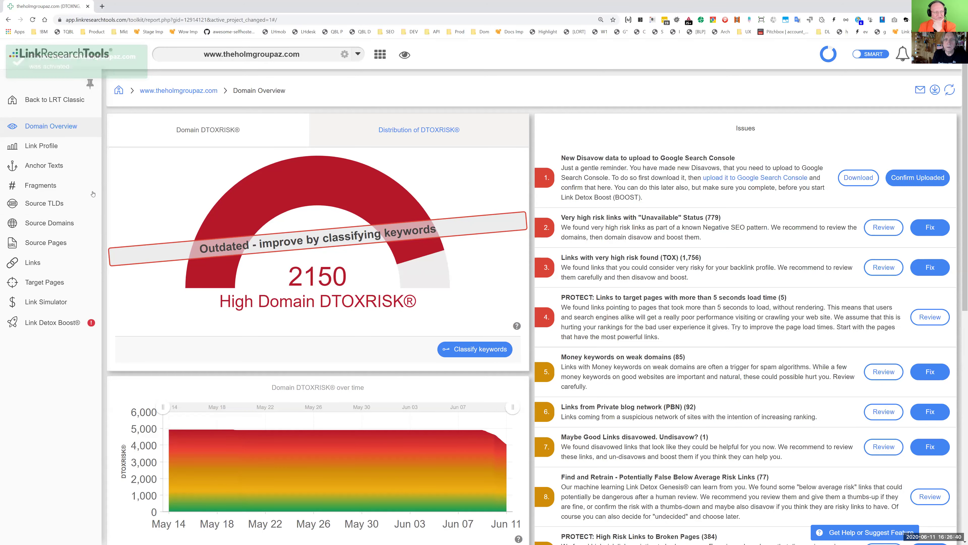
click(56, 151)
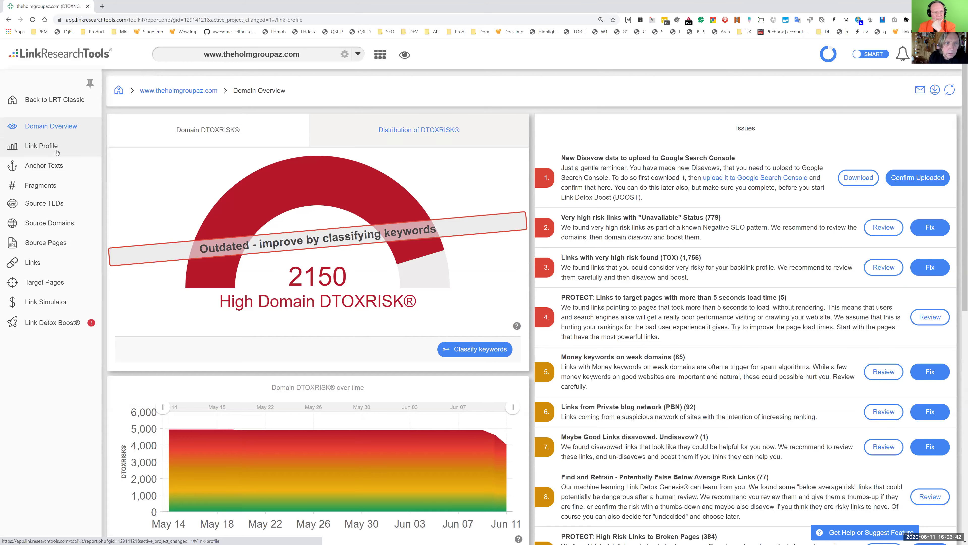
click(45, 165)
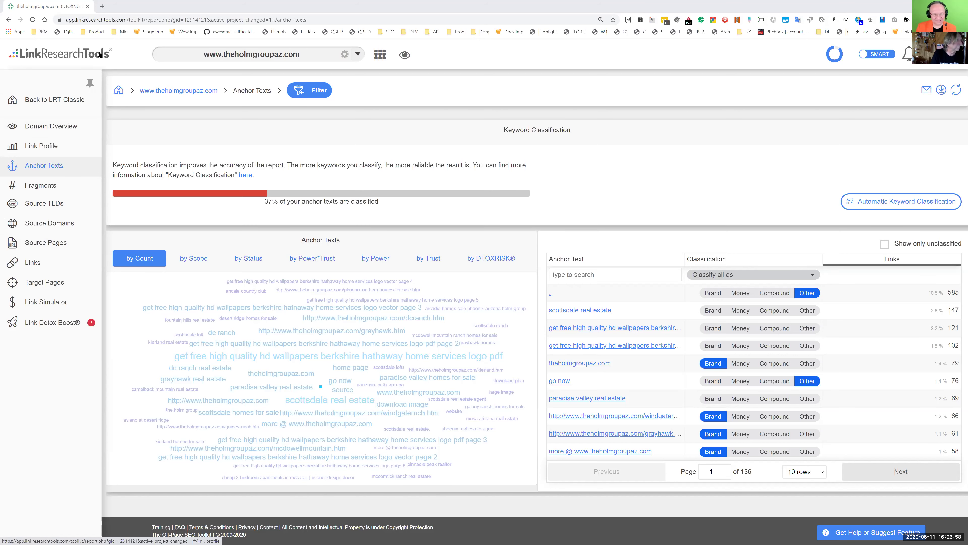
click(65, 185)
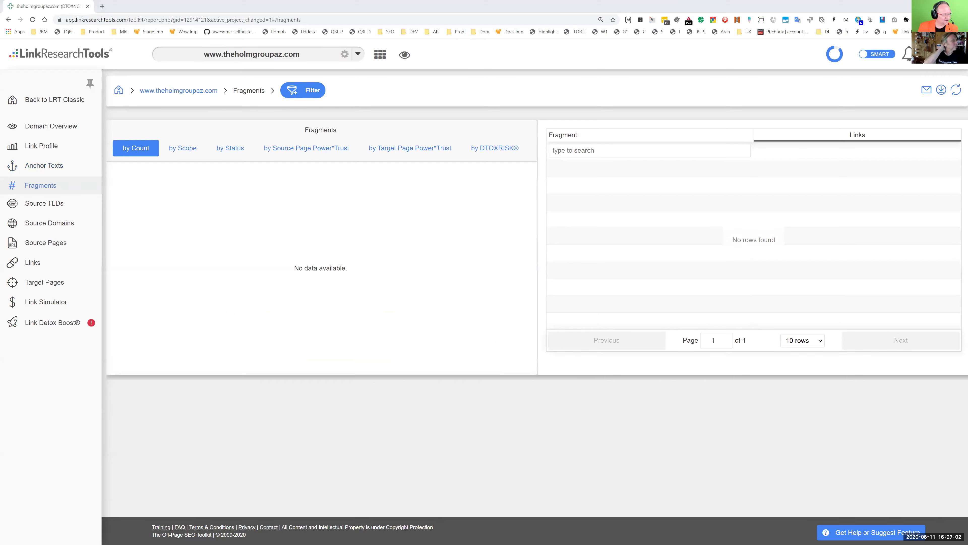
click(170, 152)
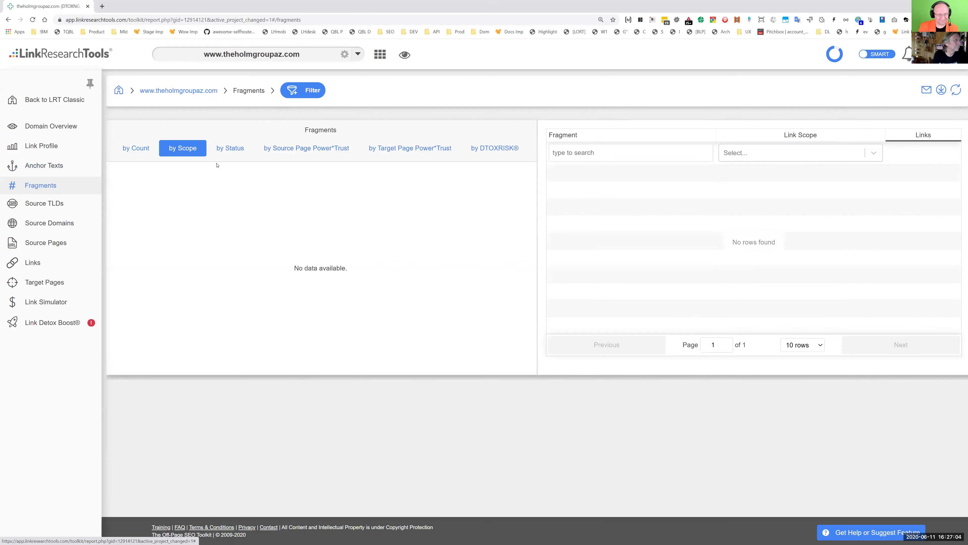
click(140, 149)
click(42, 146)
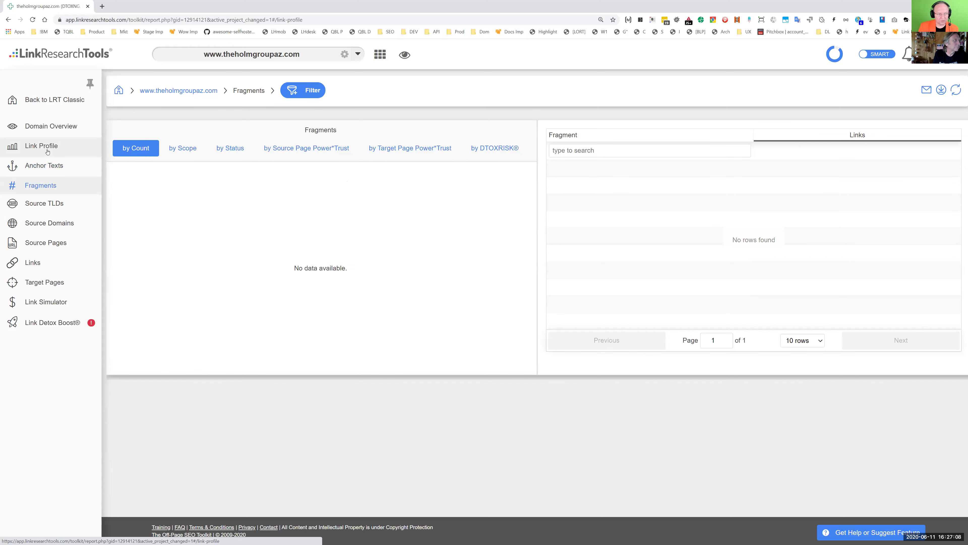
click(50, 207)
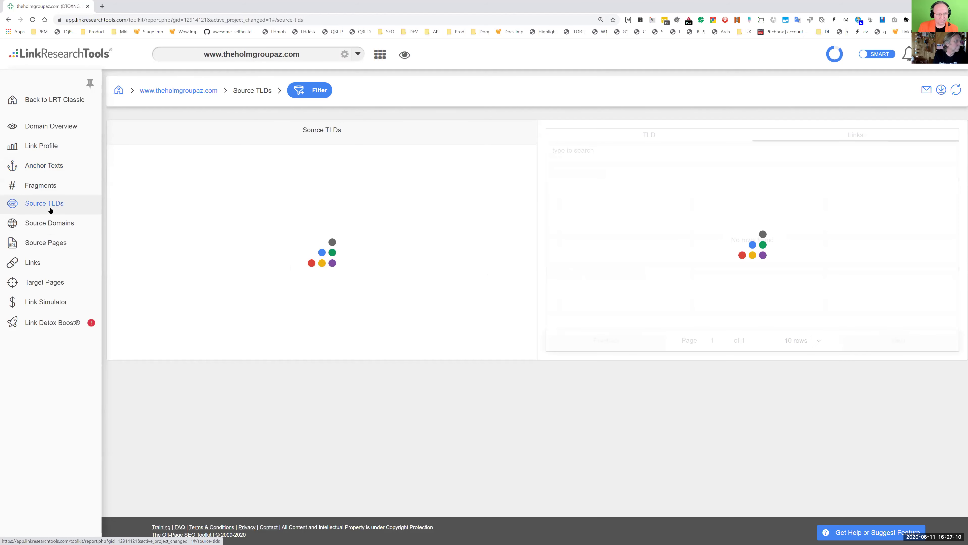
click(53, 224)
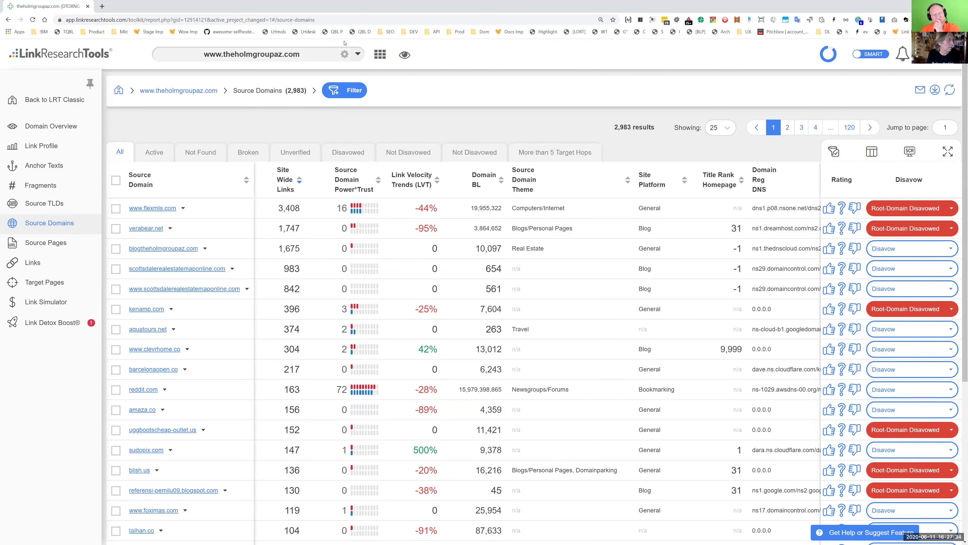
click(316, 58)
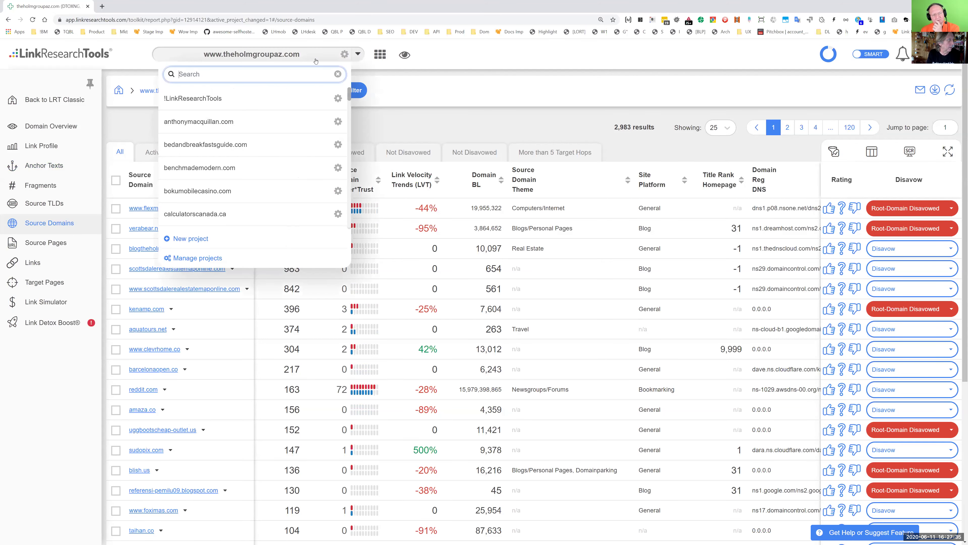
click(470, 108)
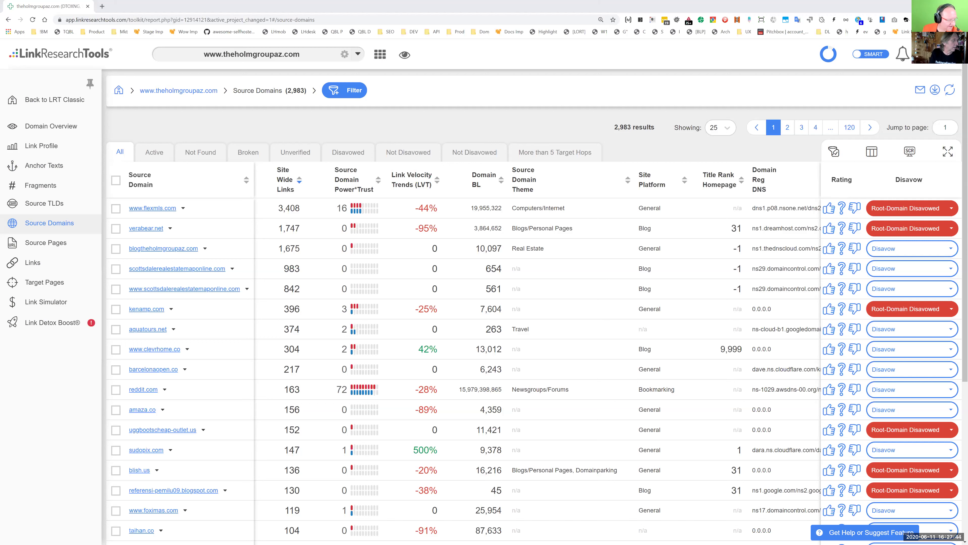
drag(196, 290, 256, 270)
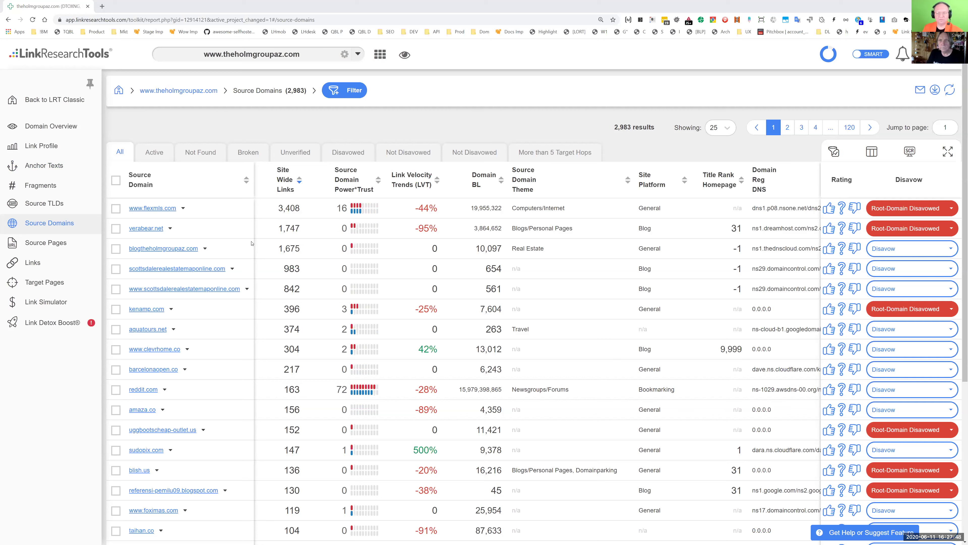
Step: Check the link profile's distribution by DTOXRISK and read through the issues in the domain overview
click(42, 146)
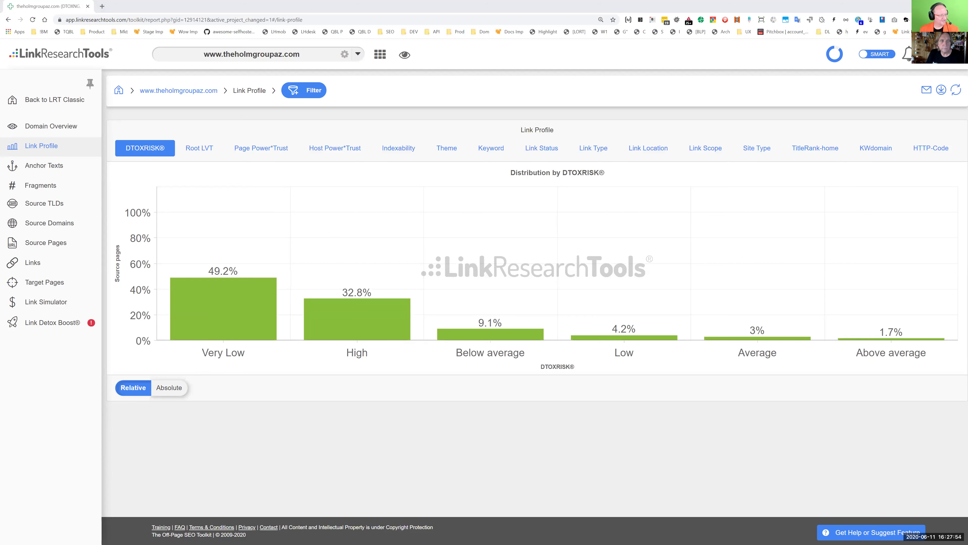
click(69, 129)
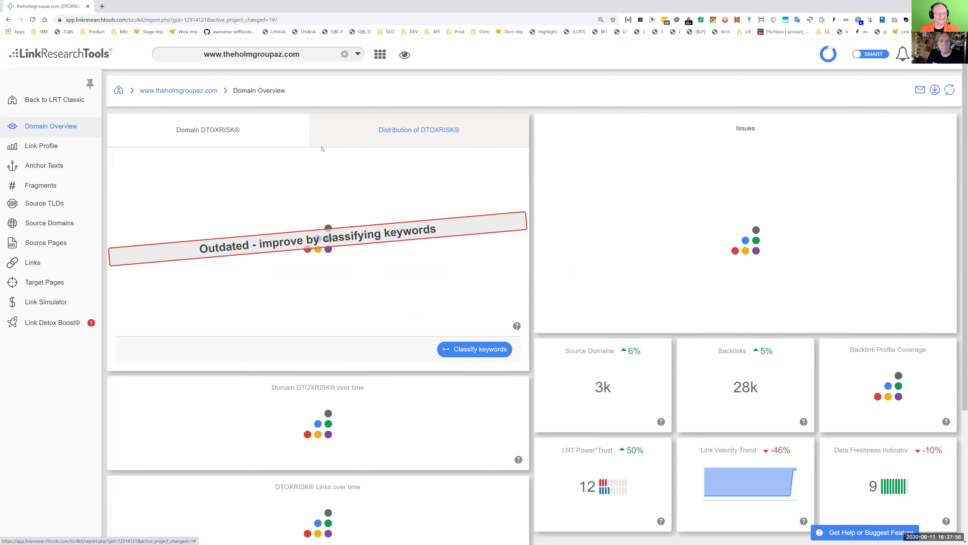
scroll(611, 337, down, 5)
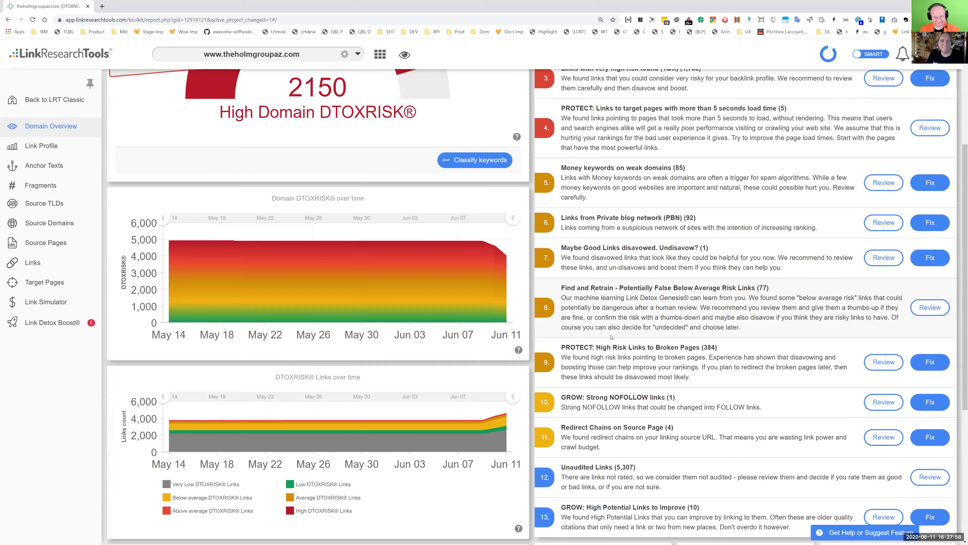
scroll(579, 333, up, 5)
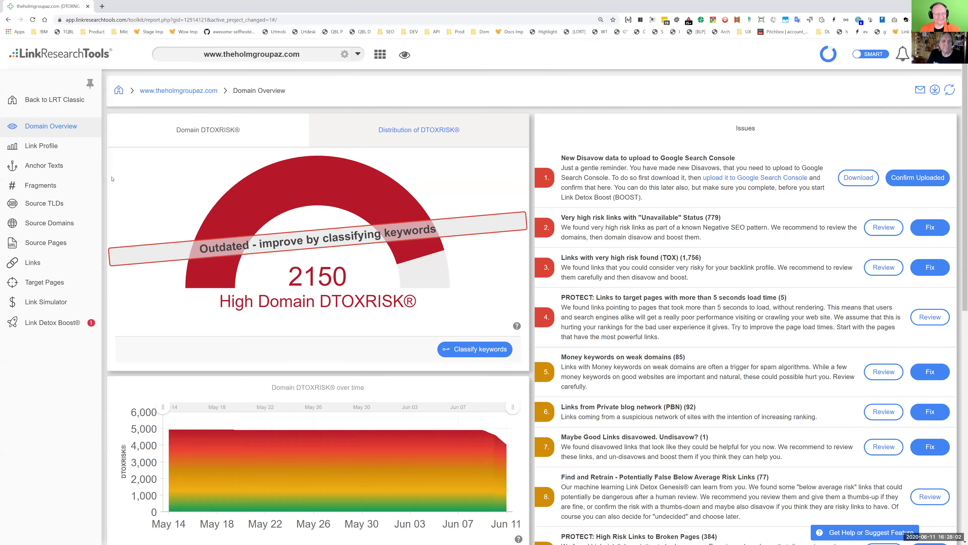
Step: Examine the source TLD breakdown and link profile, return to the domain overview and select the domain name theholmgroupaz.com
click(80, 204)
click(69, 167)
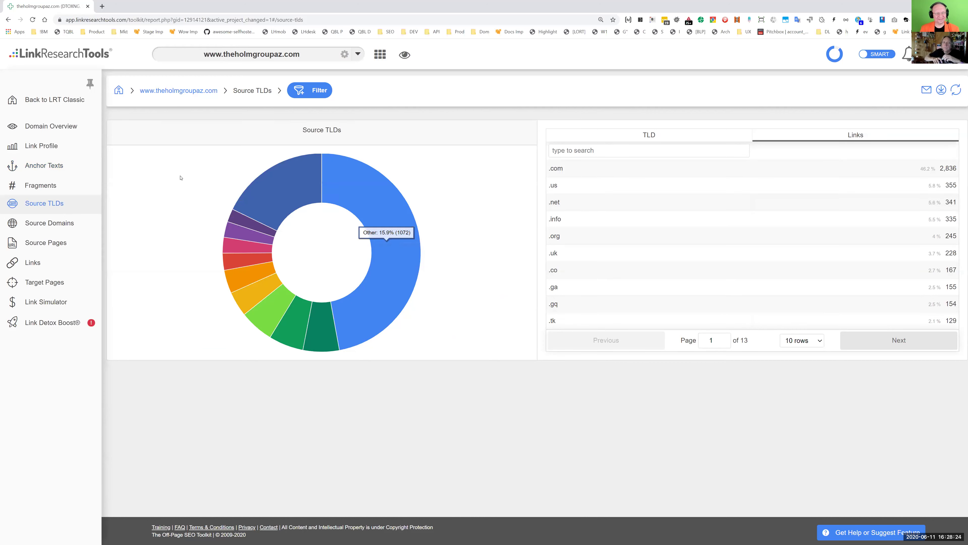
click(50, 147)
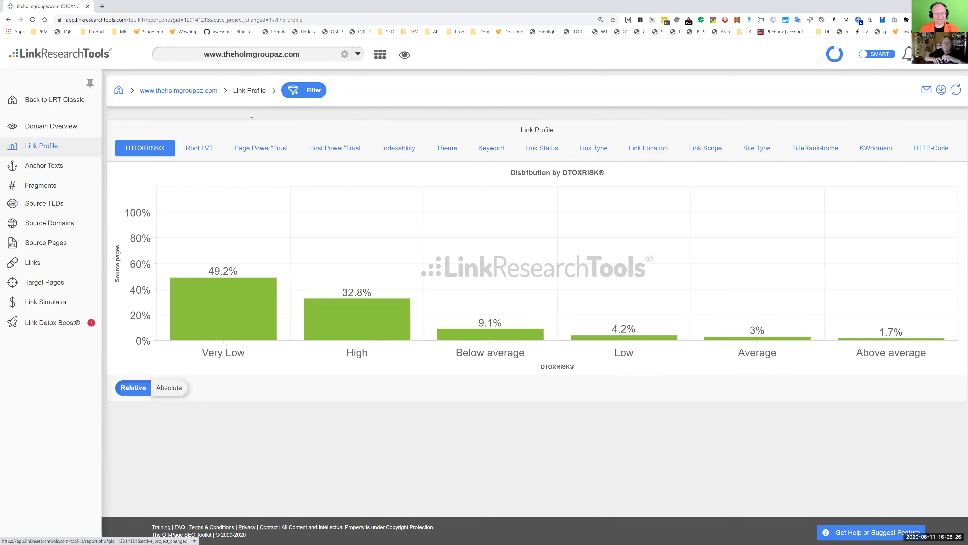
click(59, 126)
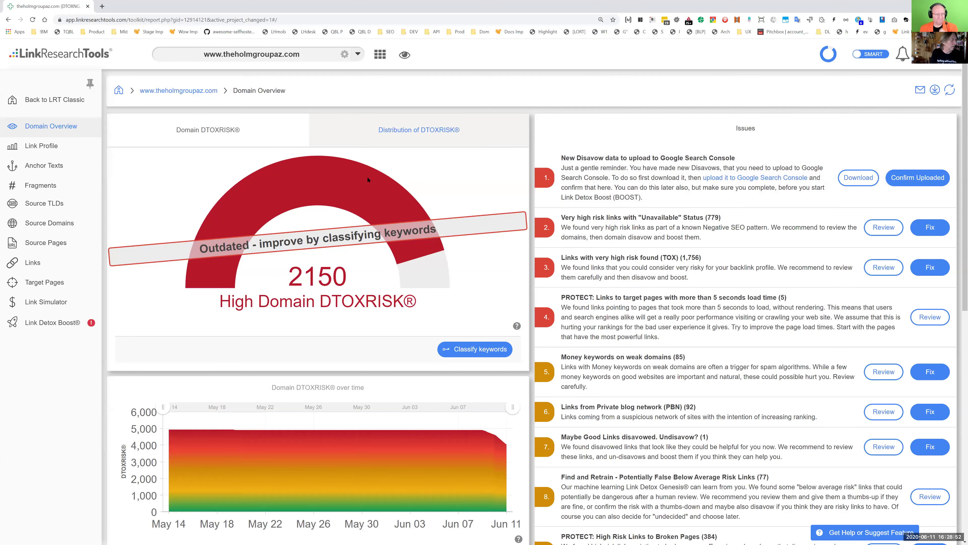
drag(218, 91, 154, 91)
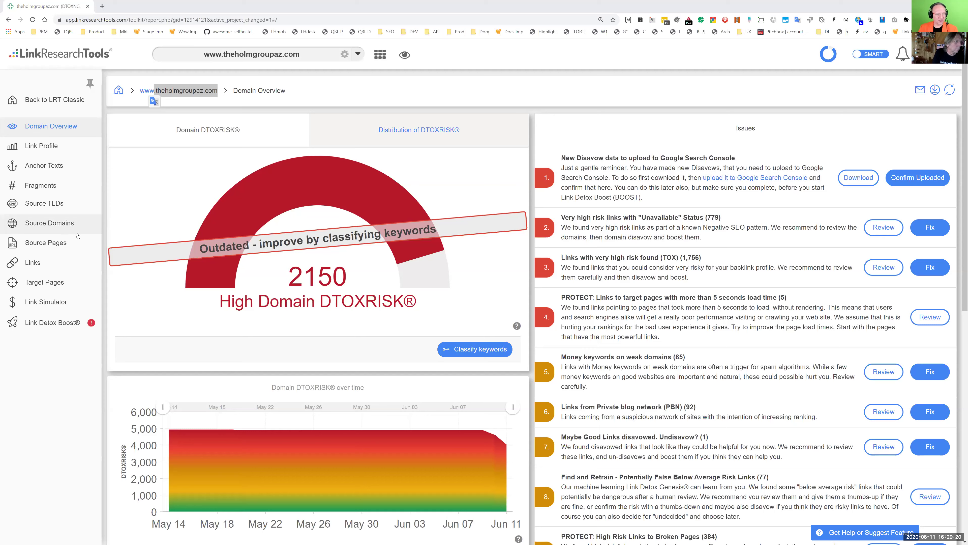
Step: Recheck the source domains and the share of very low DTOXRISK source pages, and return to the domain overview
click(63, 229)
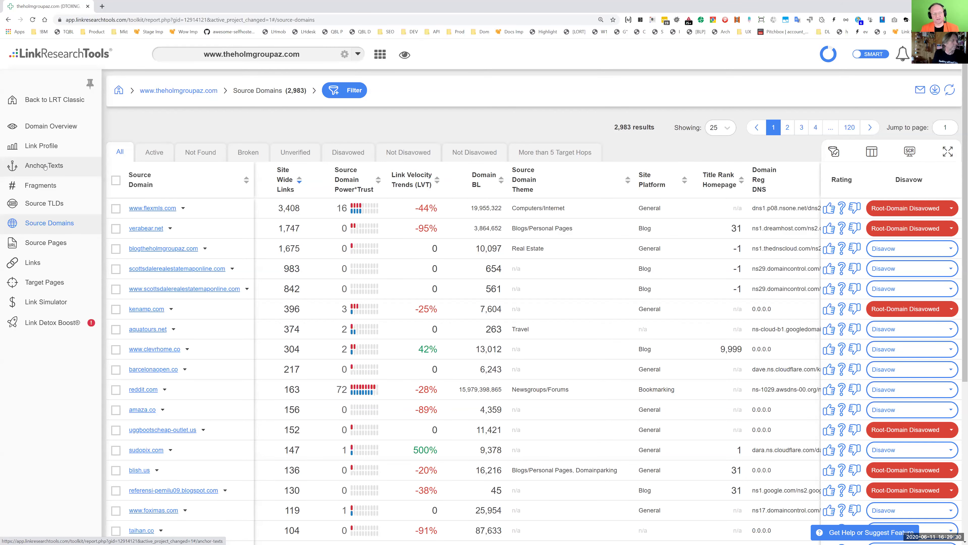
click(96, 150)
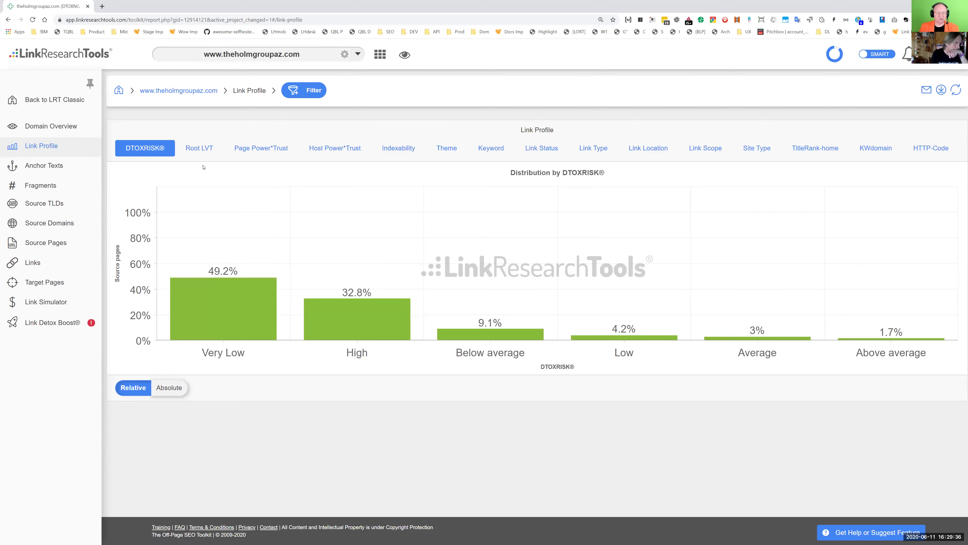
mouse_move(204, 203)
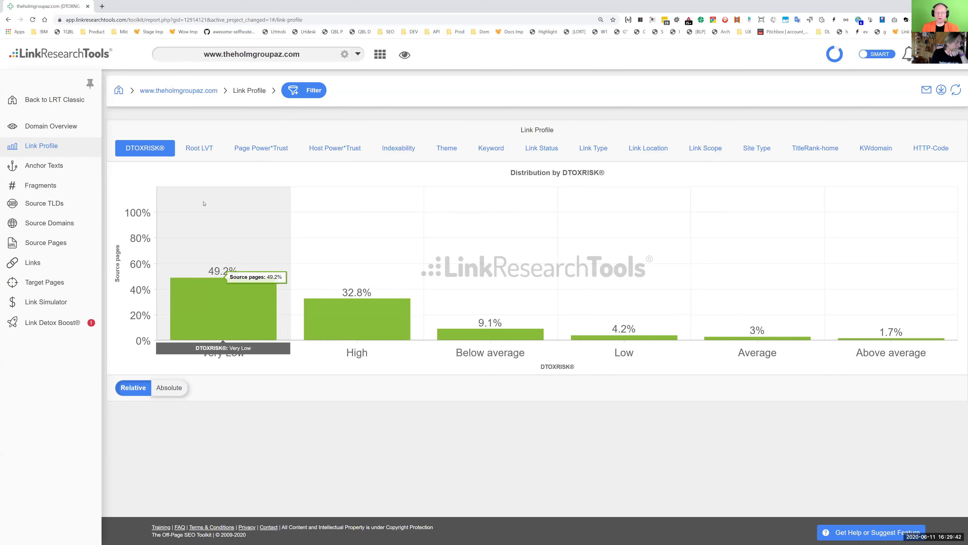
click(52, 126)
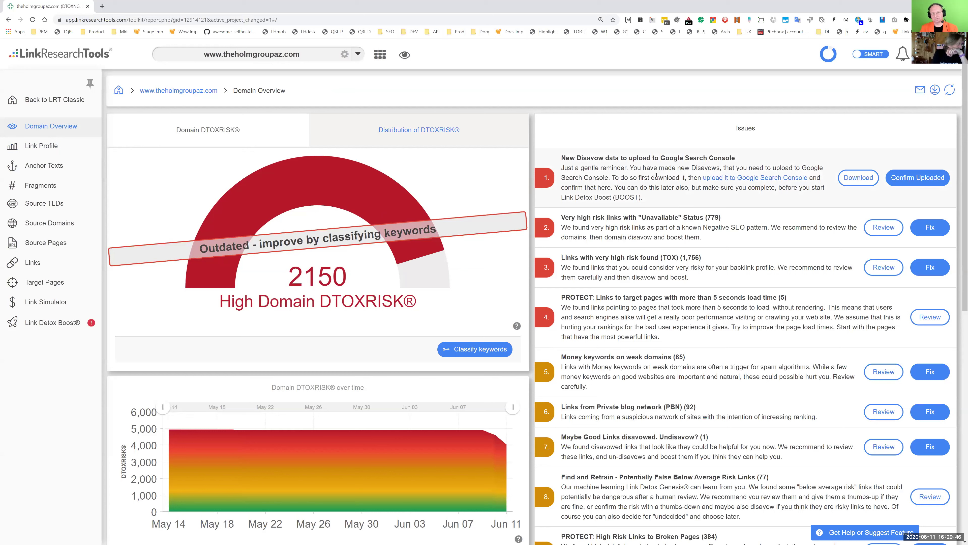
Step: Read the issues list, open the review of very high risk links with "Unavailable" status and look through the filtered source pages
mouse_move(828, 62)
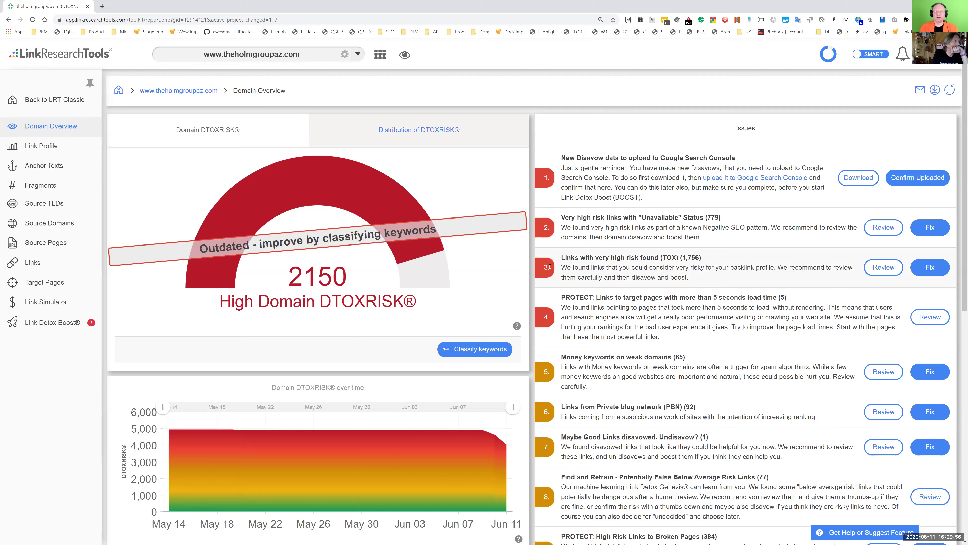
scroll(627, 360, down, 5)
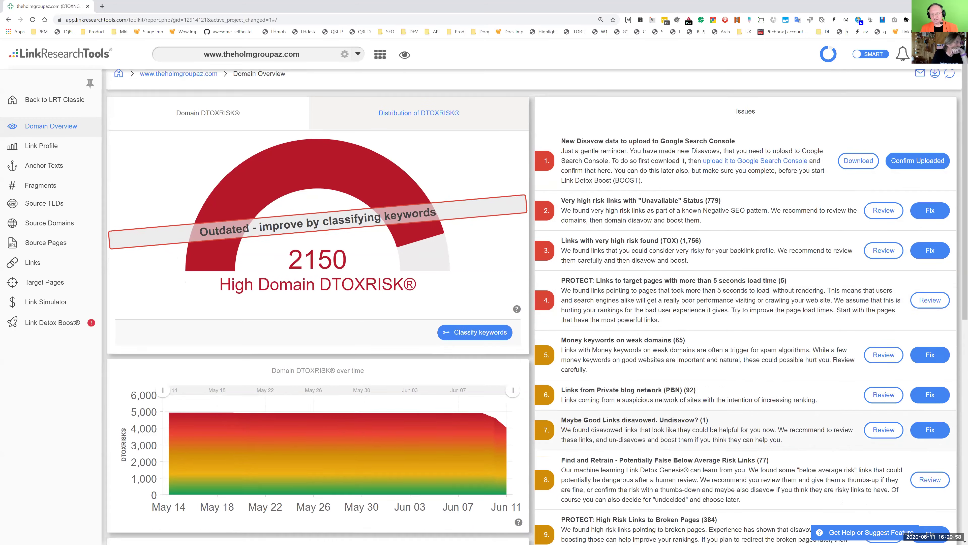
scroll(627, 361, up, 4)
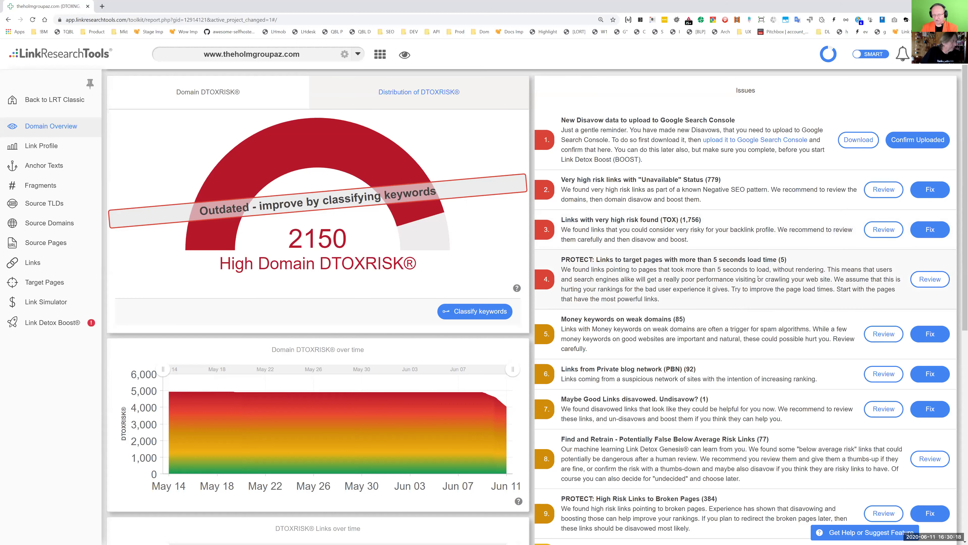
click(884, 189)
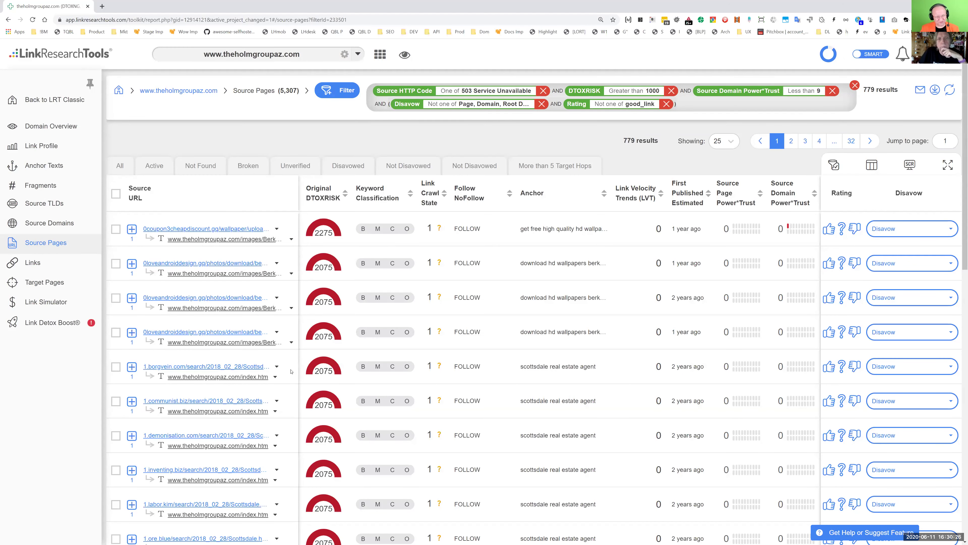
scroll(294, 377, down, 4)
scroll(302, 391, down, 3)
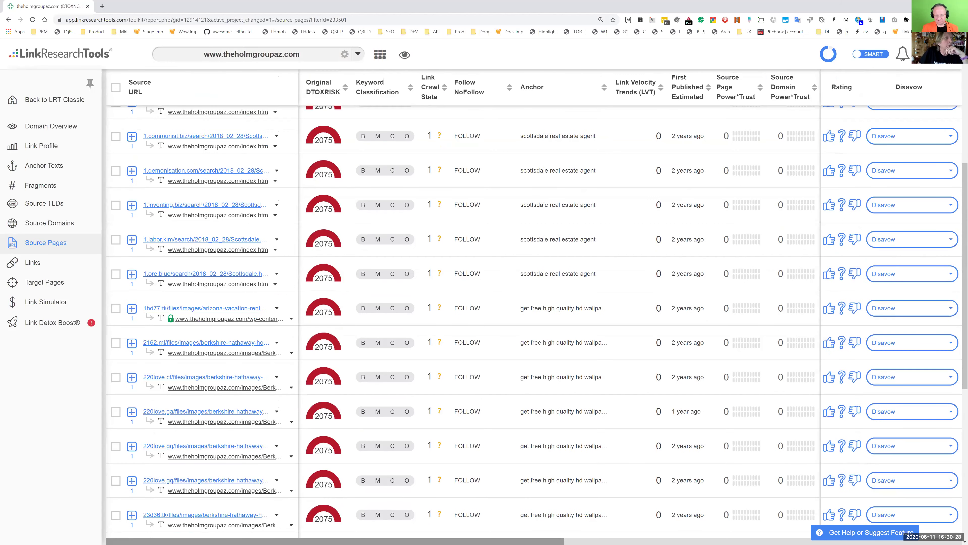
Step: Return to the domain overview and load theholmgroupaz.com in a new browser tab
scroll(279, 377, up, 7)
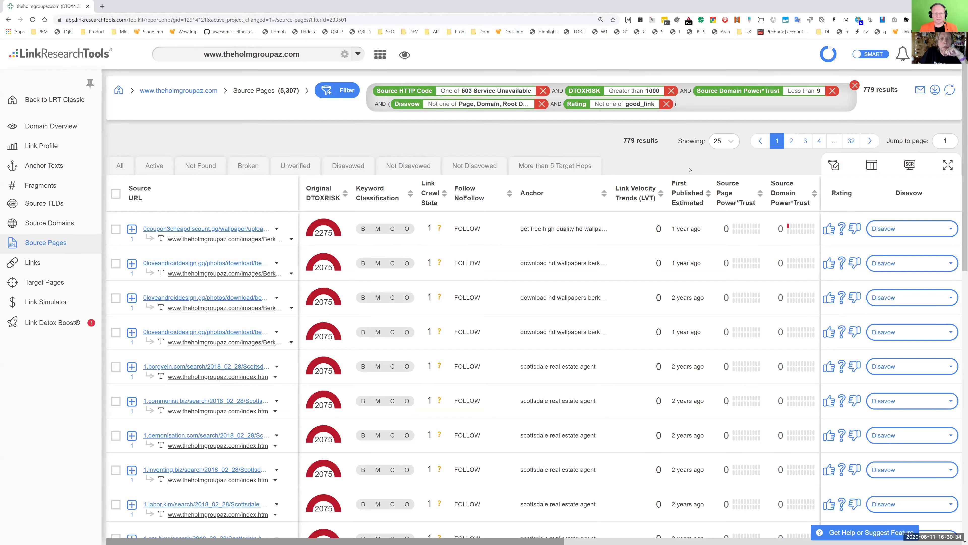
click(381, 160)
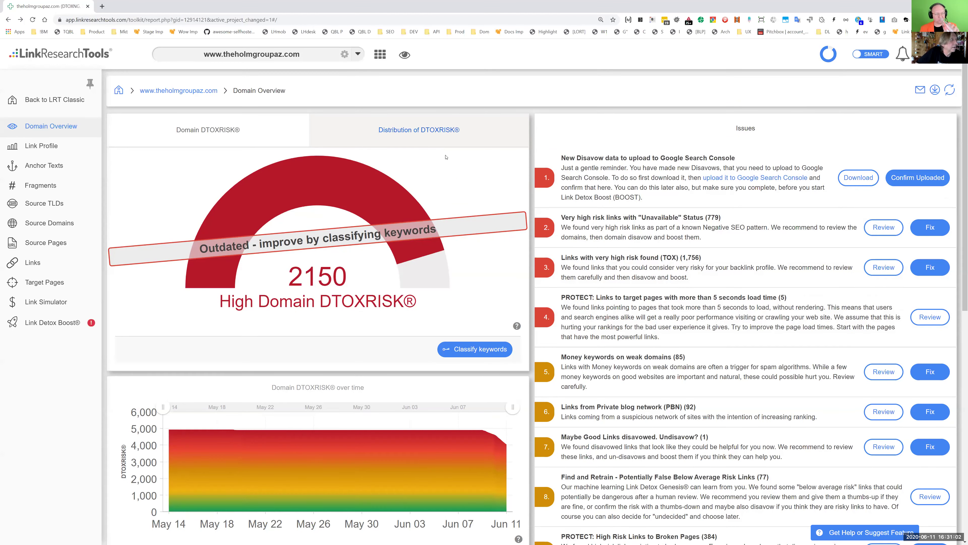
drag(263, 90, 139, 90)
key(ctrl+c)
key(ctrl+t)
key(ctrl+v)
key(BackSpace)
key(BackSpace)
key(BackSpace)
key(BackSpace)
key(BackSpace)
key(BackSpace)
key(BackSpace)
key(BackSpace)
key(BackSpace)
key(Return)
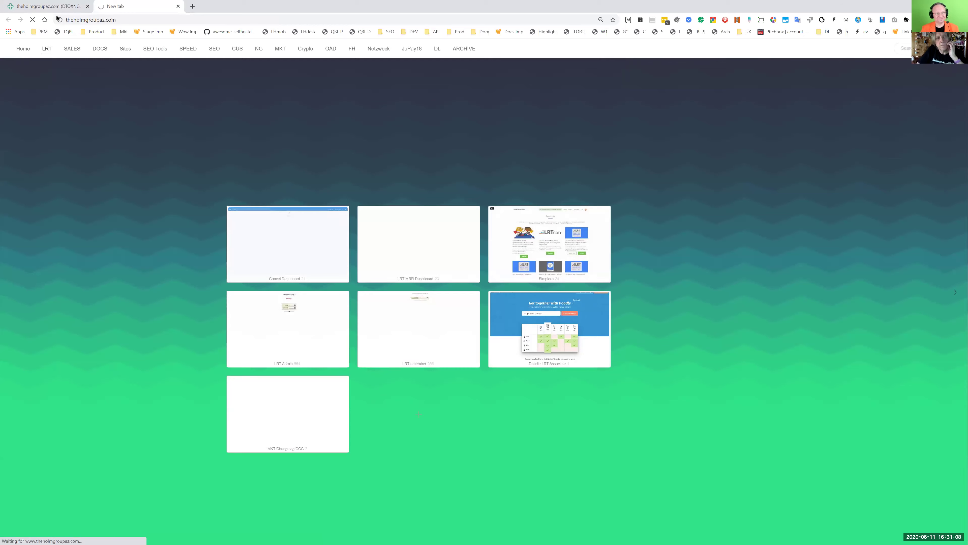
Step: Back in the backlink report, search the anchor texts for "scottsdale" and clear all active filters
key(ctrl+shift+Tab)
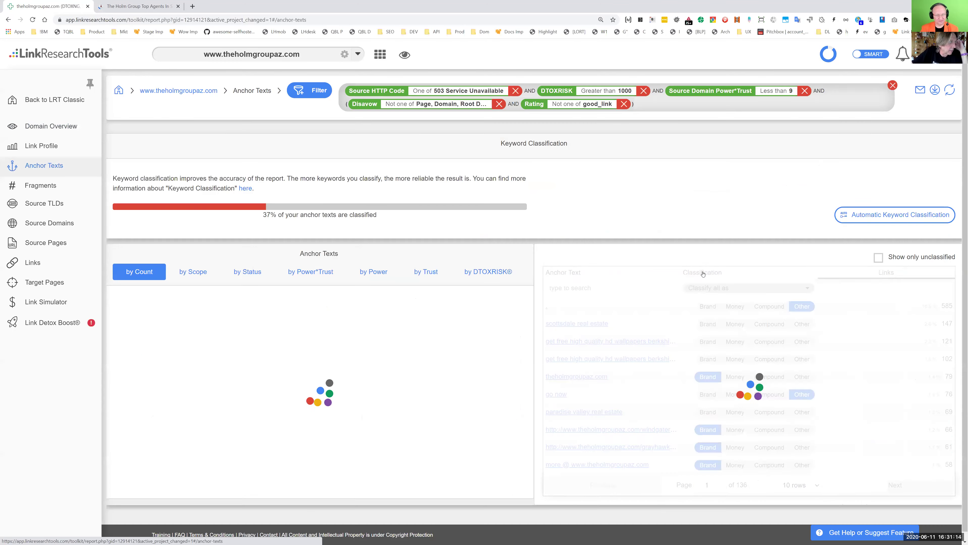
click(622, 292)
text(scottsdale)
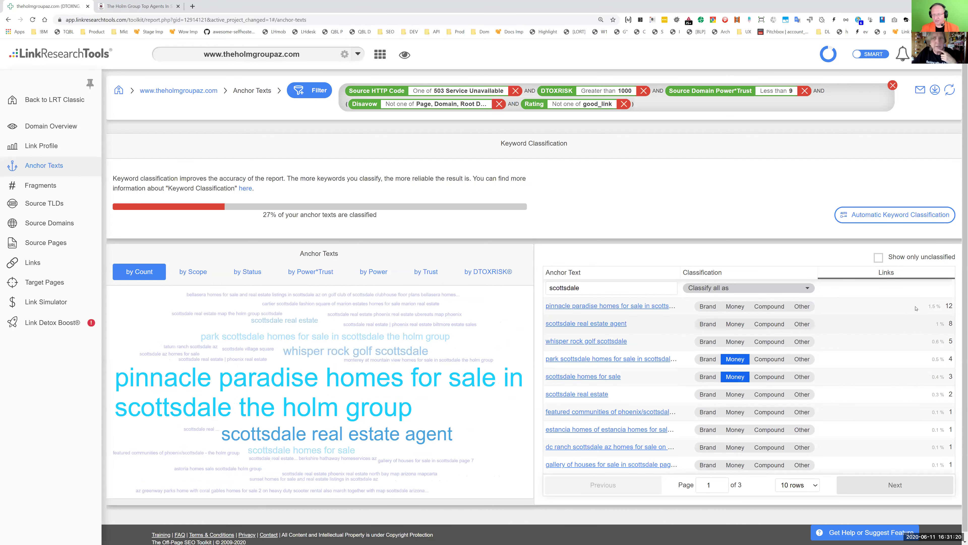
scroll(915, 309, down, 1)
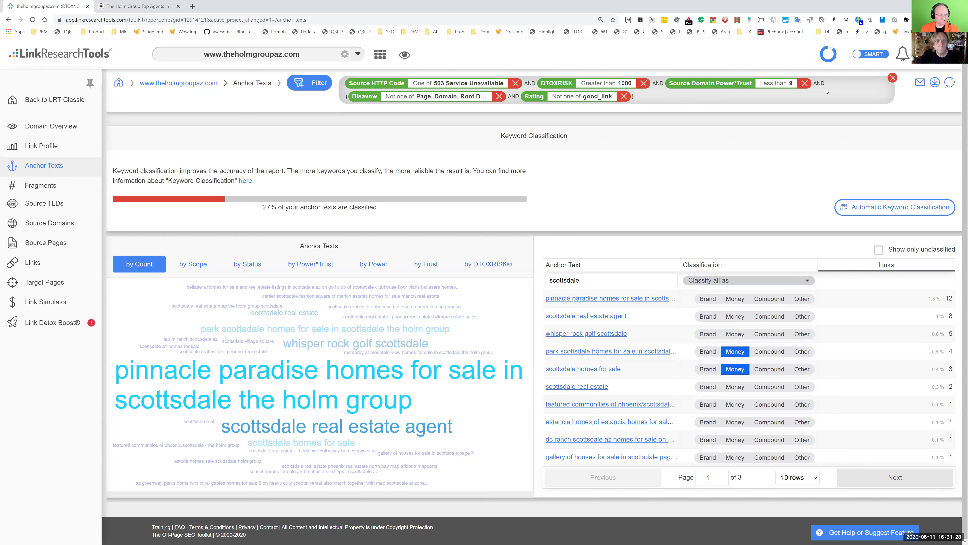
click(892, 78)
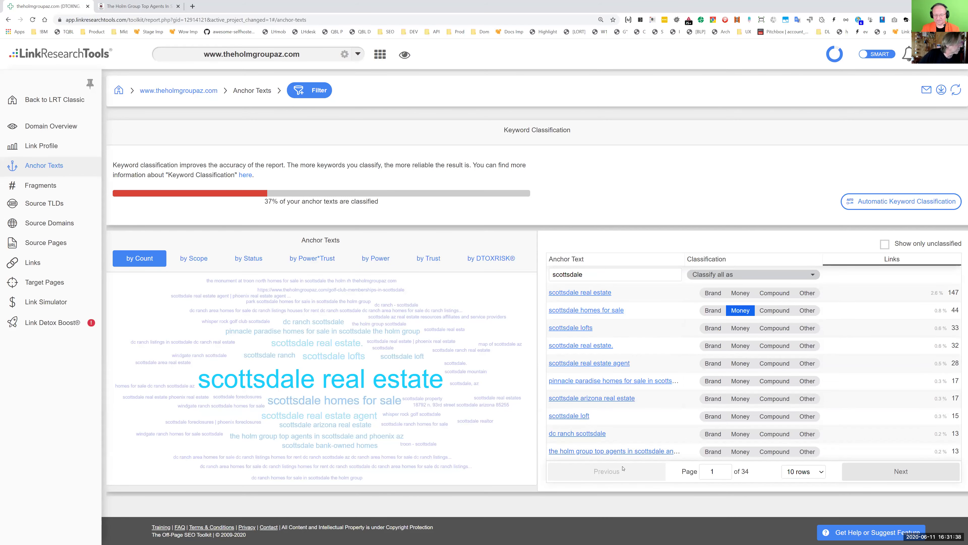
Step: List the links with the anchor "scottsdale real estate" and broaden the anchor filter to contain "scottsdale"
click(580, 292)
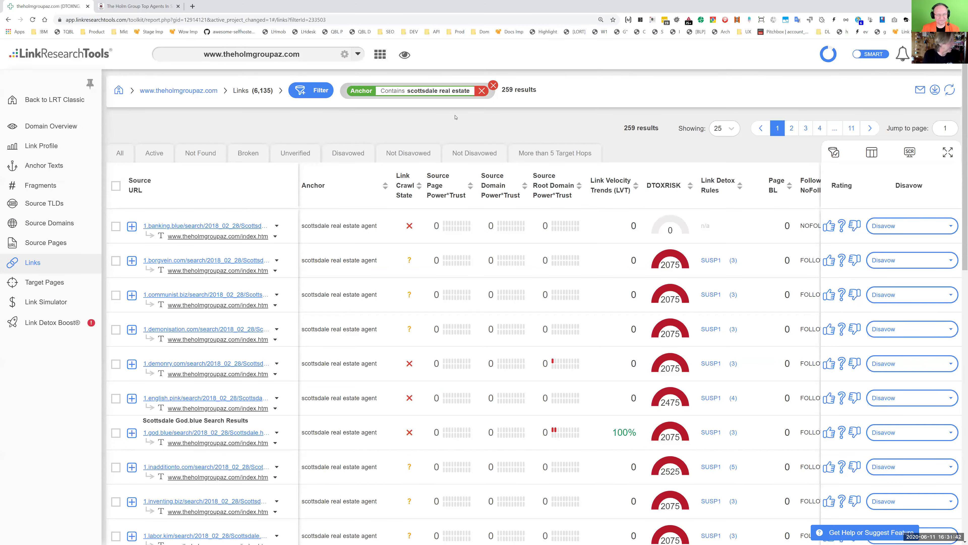
click(312, 90)
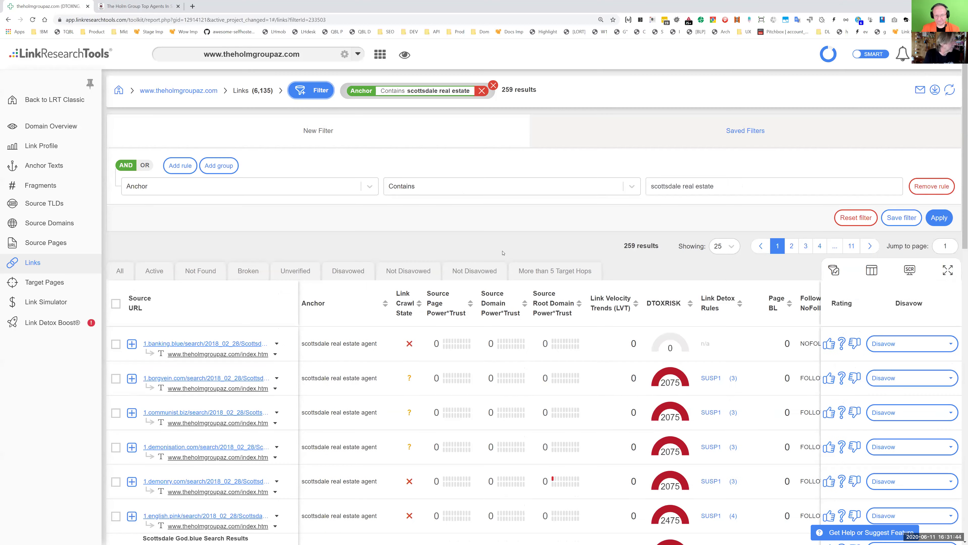
drag(715, 187, 683, 186)
key(BackSpace)
key(Return)
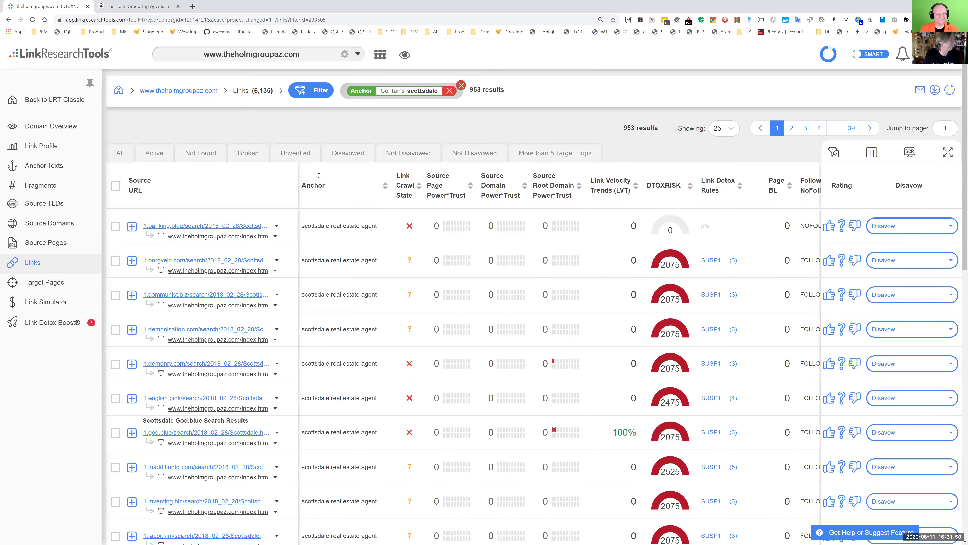
Step: Show only the active links, sort them by Link Crawl State and check the number of results
click(163, 155)
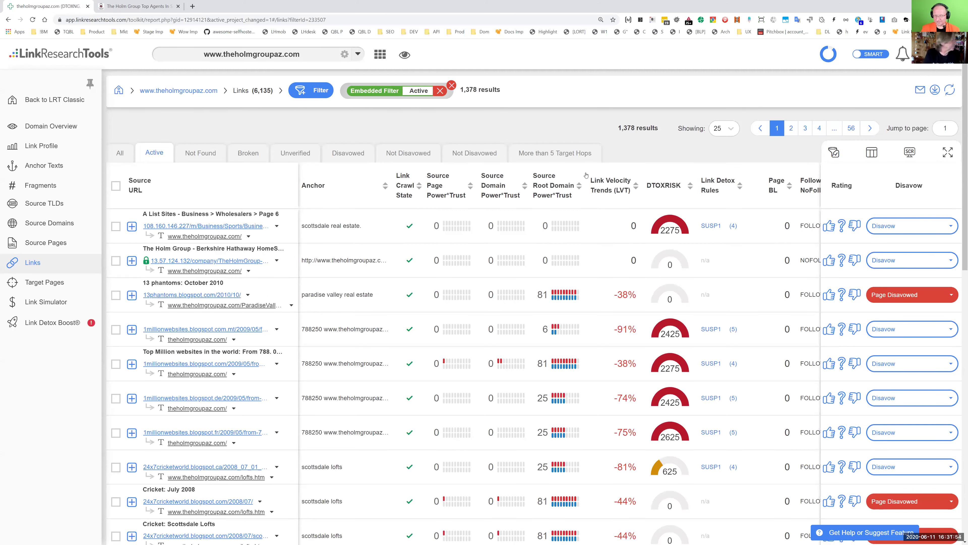
click(412, 183)
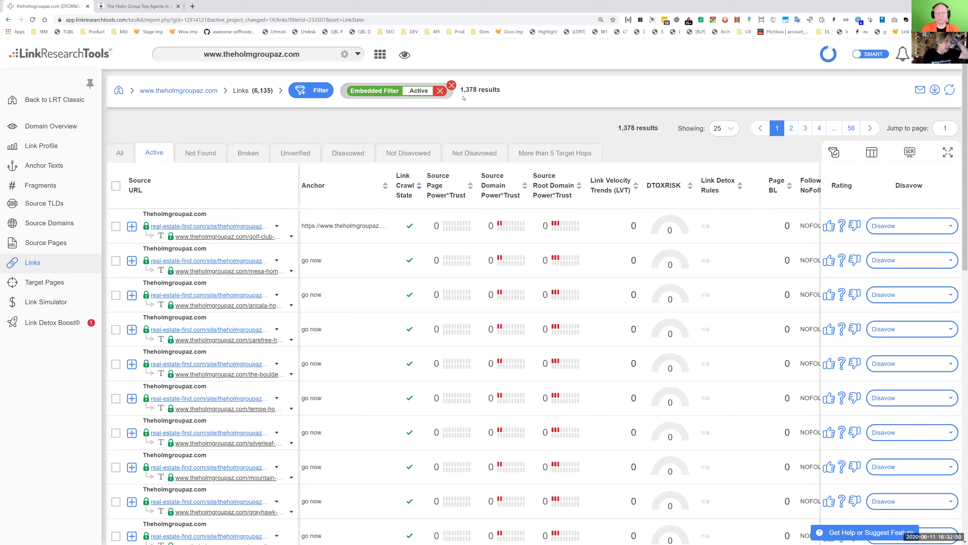
triple_click(465, 91)
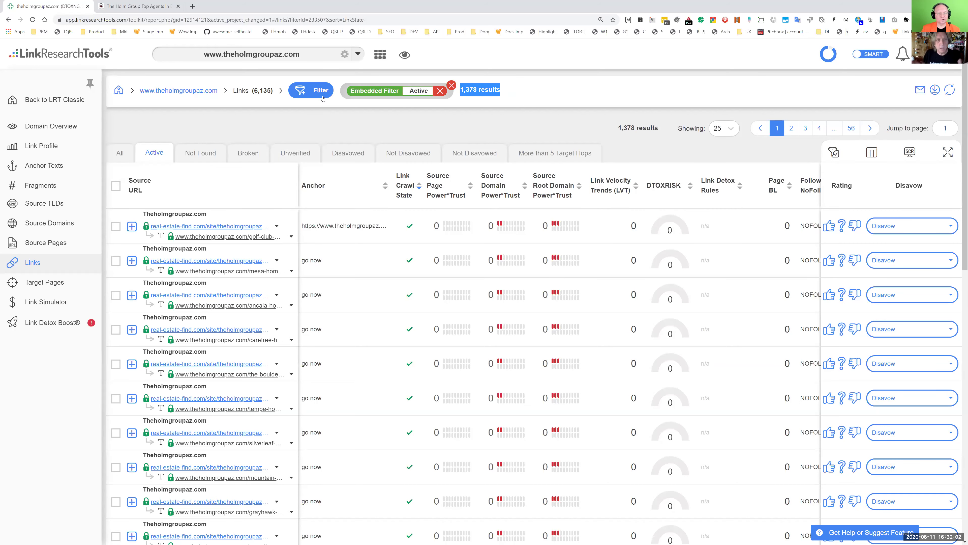
click(311, 90)
click(180, 165)
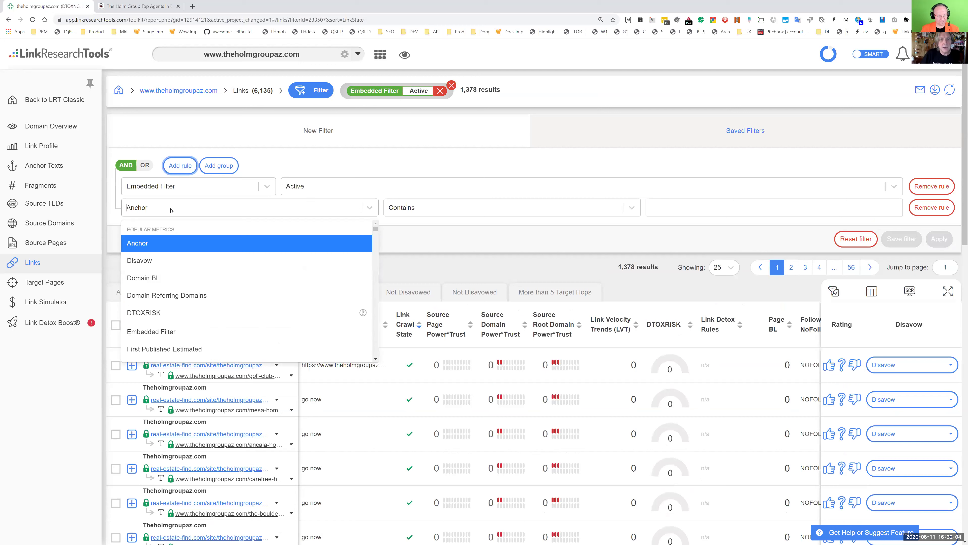
text(link)
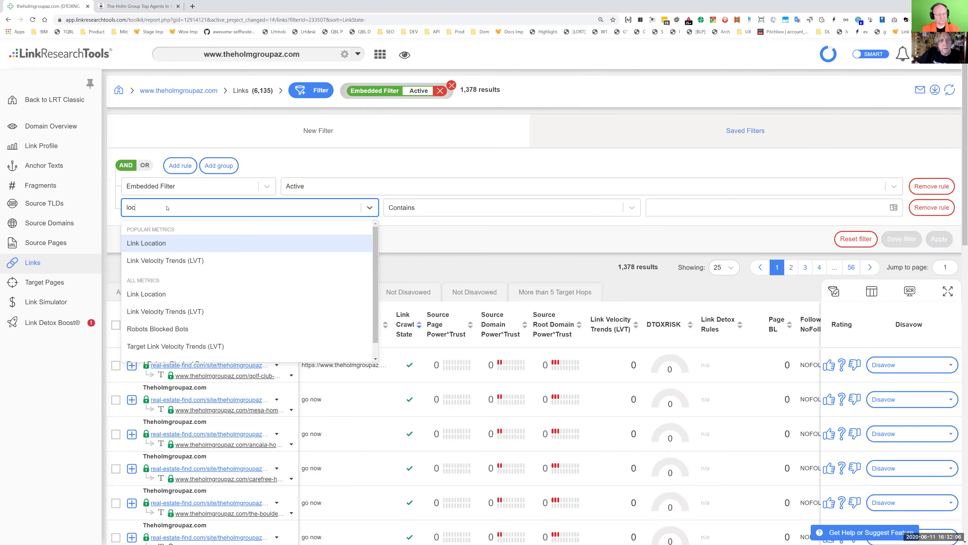
key(Return)
key(Tab)
key(Tab)
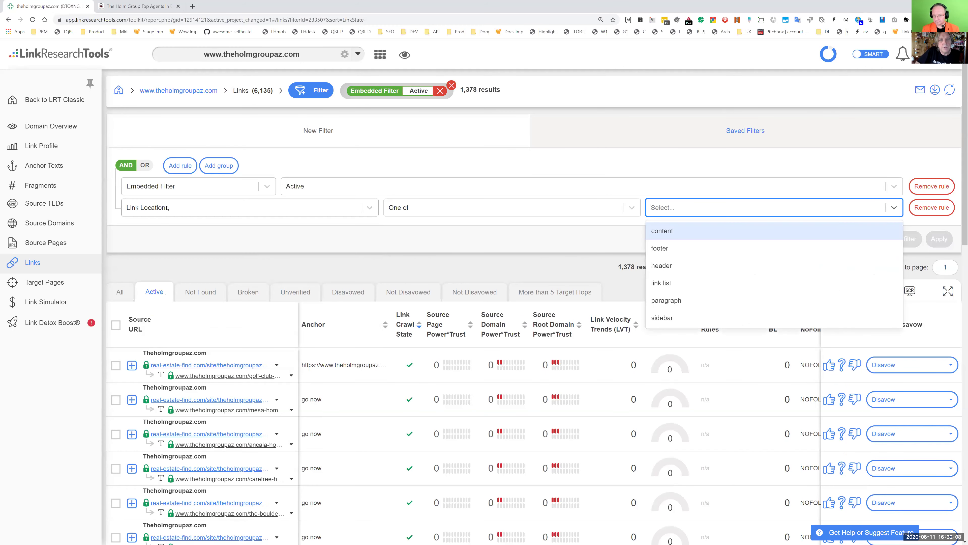
key(shift+Tab)
key(shift+Tab)
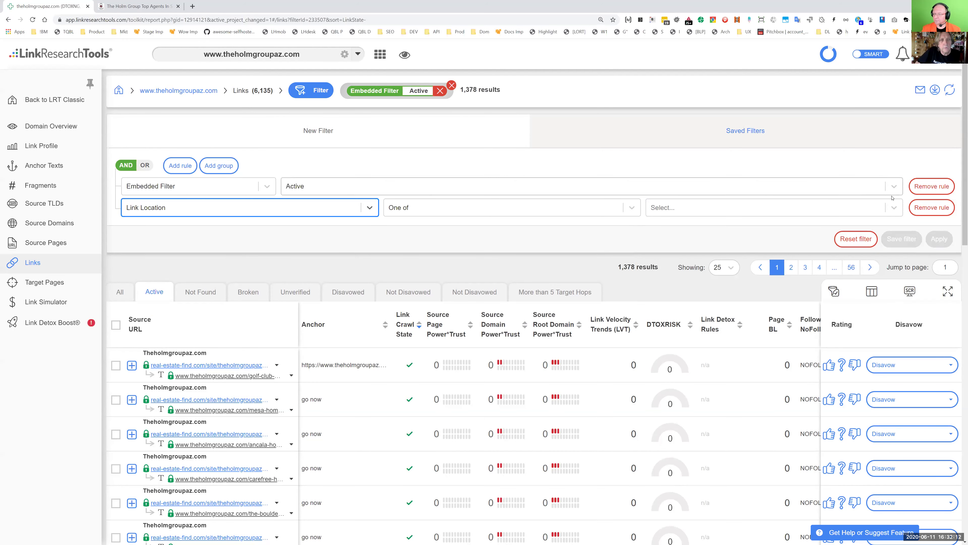
click(932, 207)
click(949, 219)
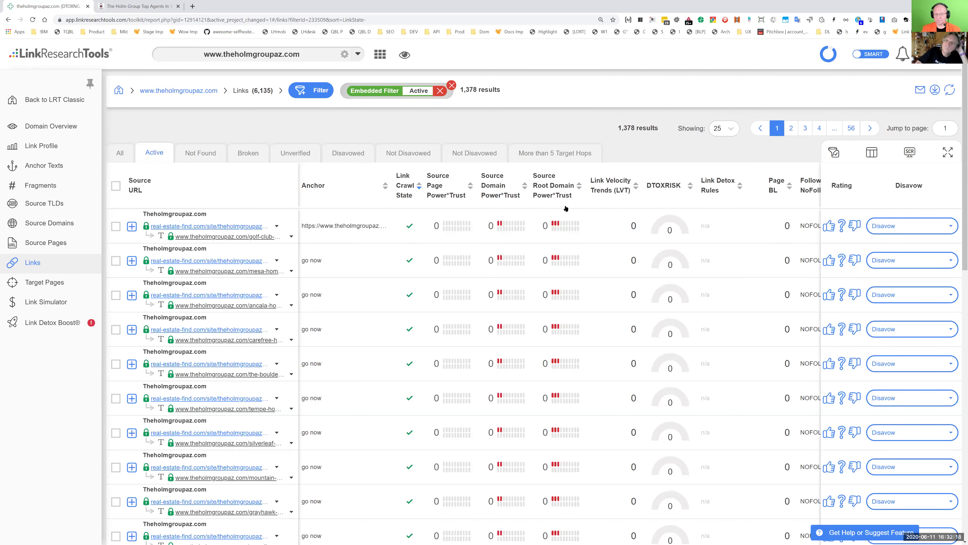
Step: Sort the links by Source Domain Power*Trust and list all links instead of only the active ones
click(508, 196)
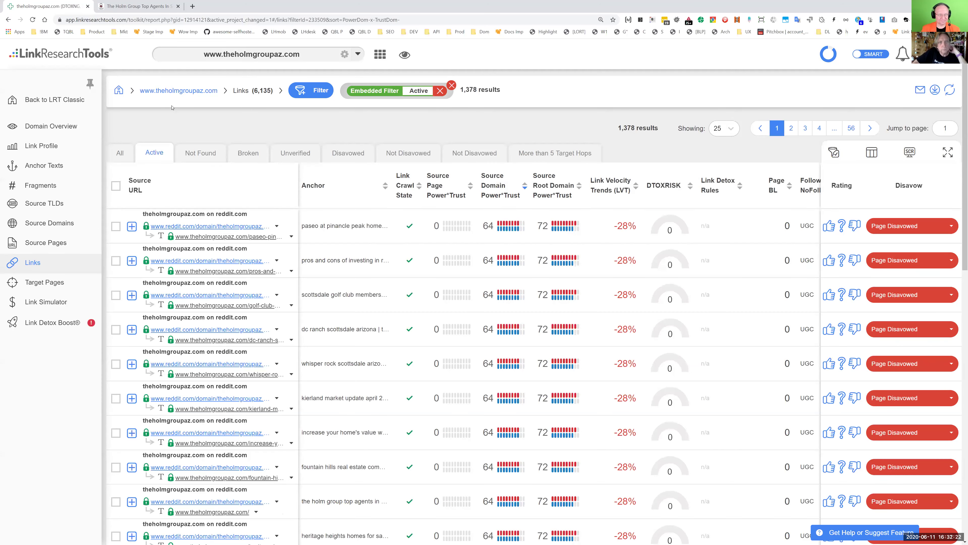
click(159, 153)
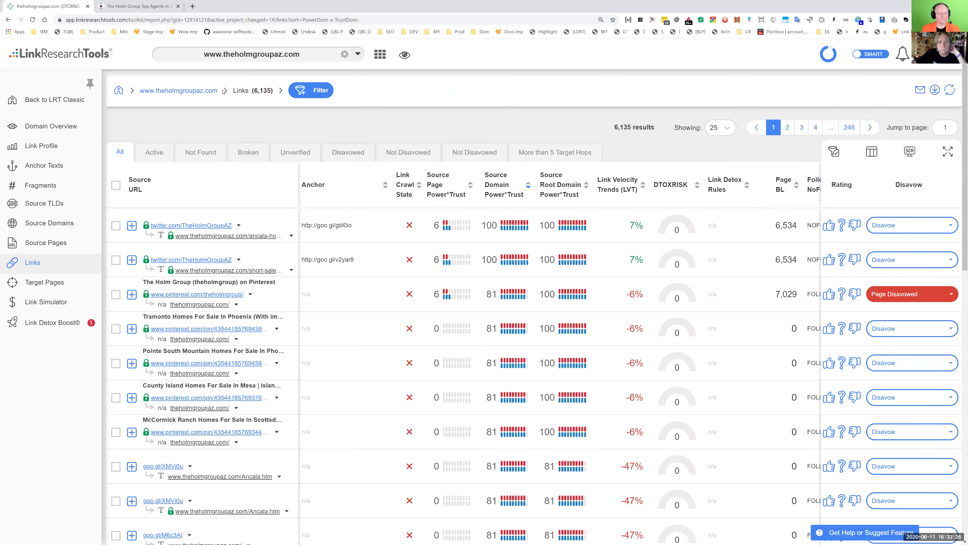
Step: Open theholmgroupaz.com in another new tab and start a mobile Lighthouse report for it
drag(224, 91, 140, 90)
key(ctrl+c)
key(ctrl+t)
key(ctrl+v)
key(Return)
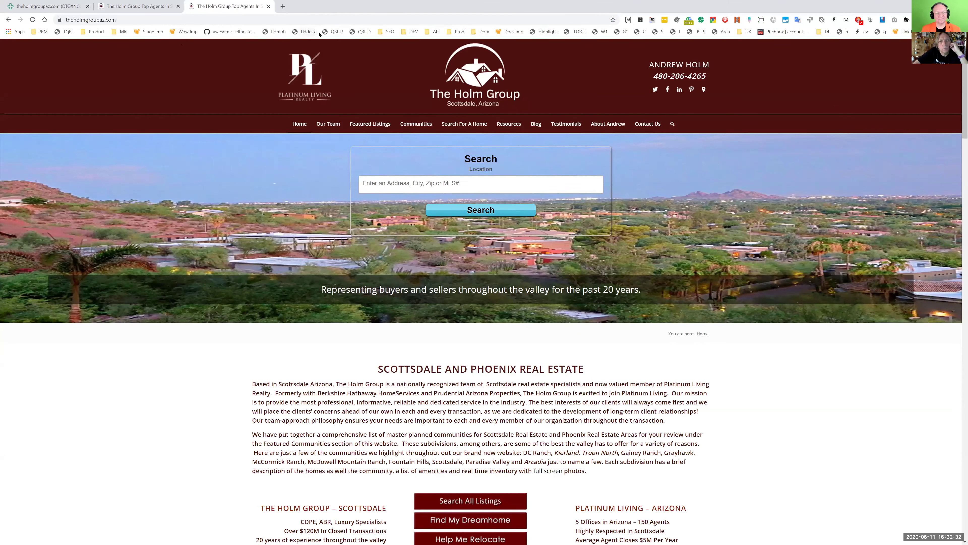
click(282, 33)
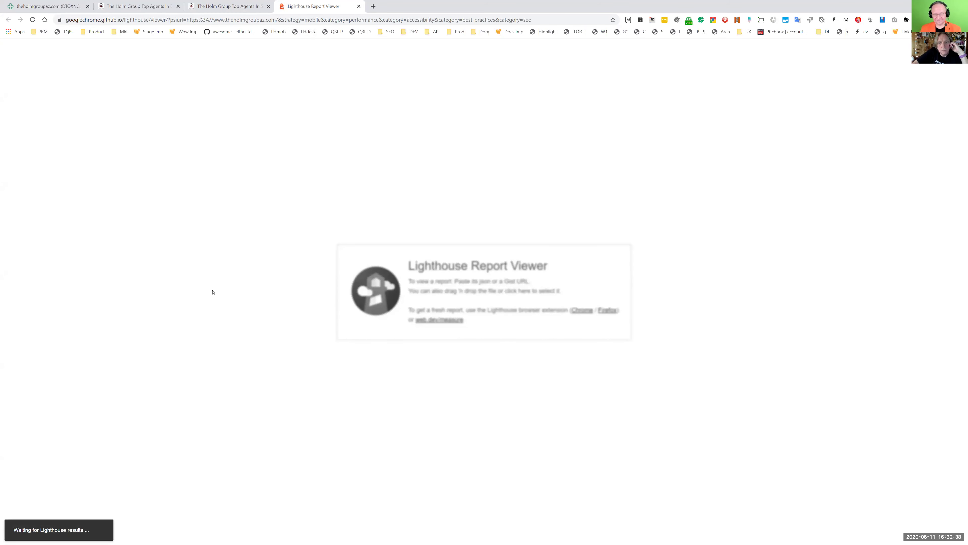
Step: Examine the theholmgroupaz.com homepage down to the footer copyright line, check on the Lighthouse report, and return to the links list
click(229, 6)
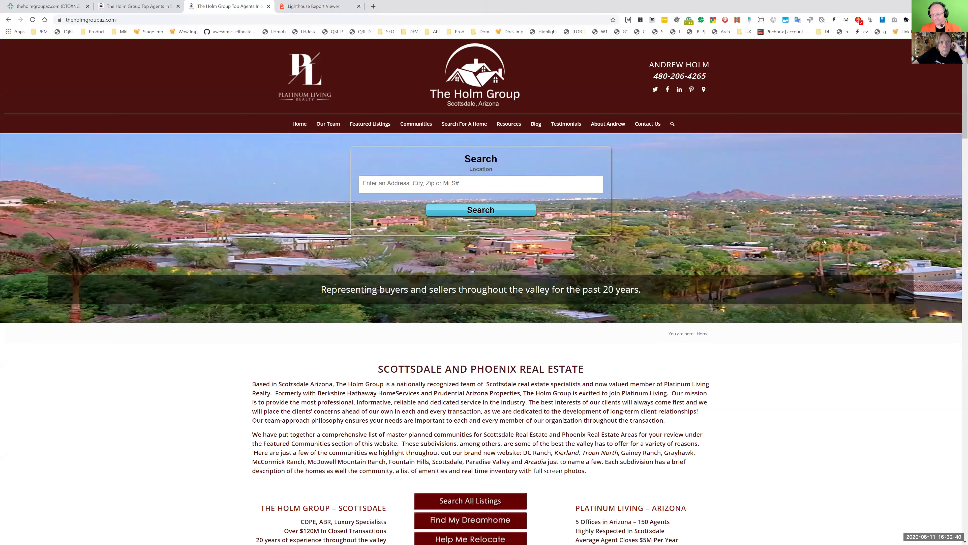
scroll(835, 358, down, 6)
scroll(828, 389, down, 8)
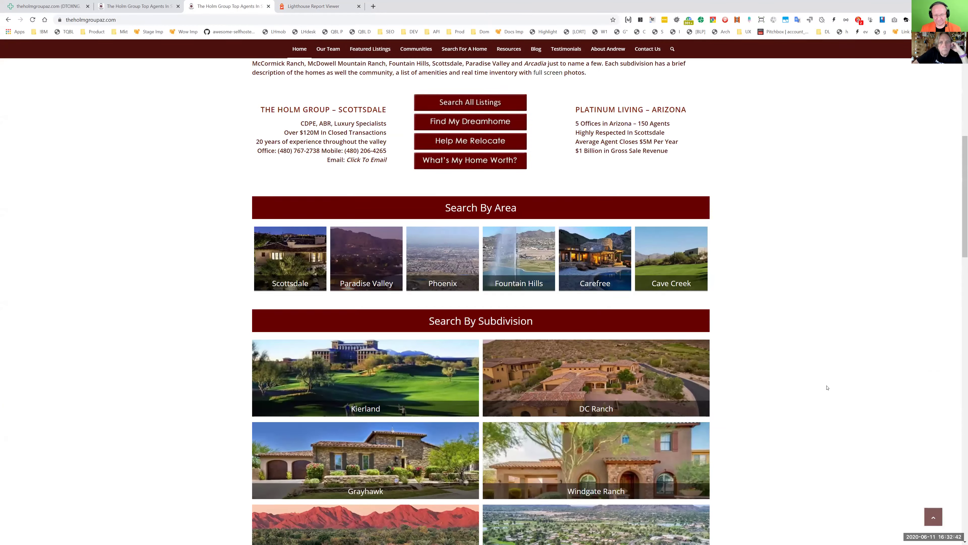
scroll(828, 390, down, 12)
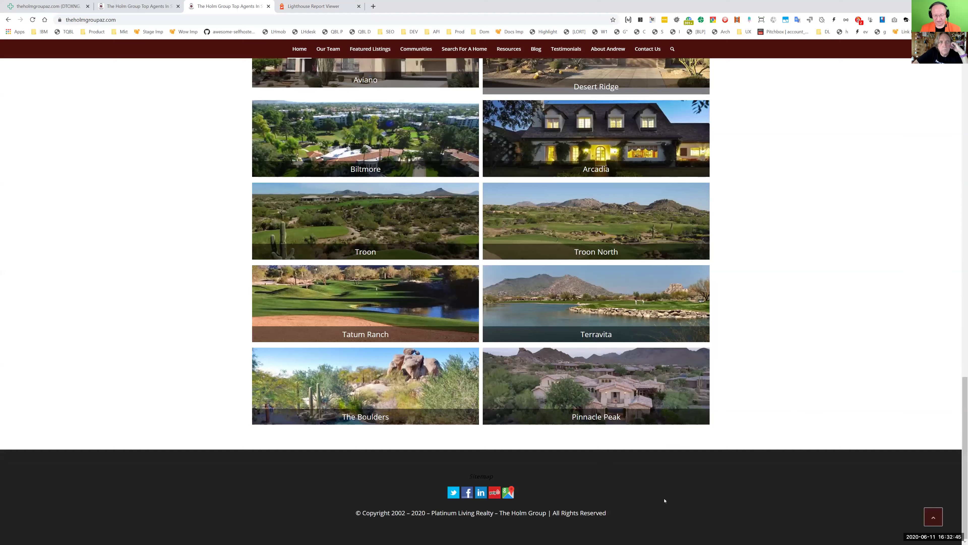
drag(664, 501, 609, 509)
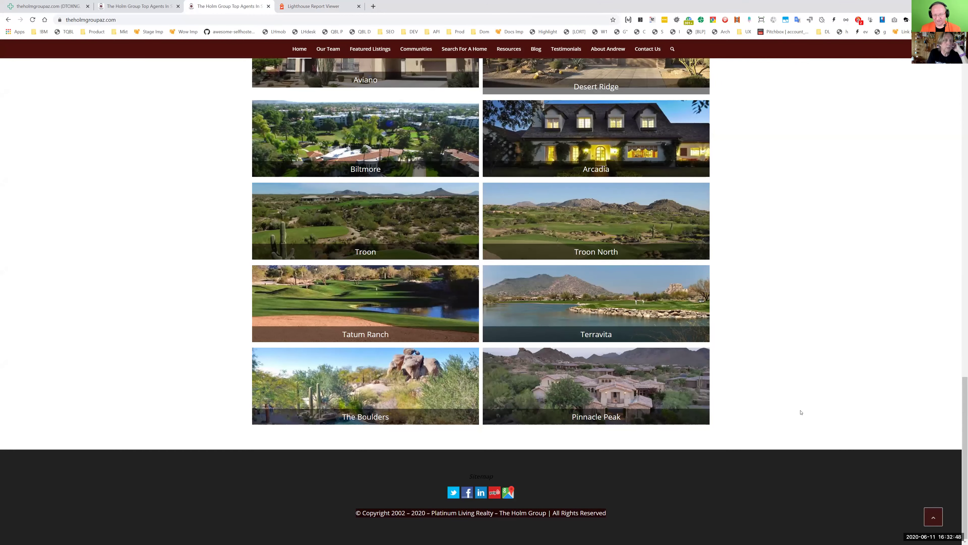
scroll(797, 396, up, 14)
scroll(794, 394, up, 10)
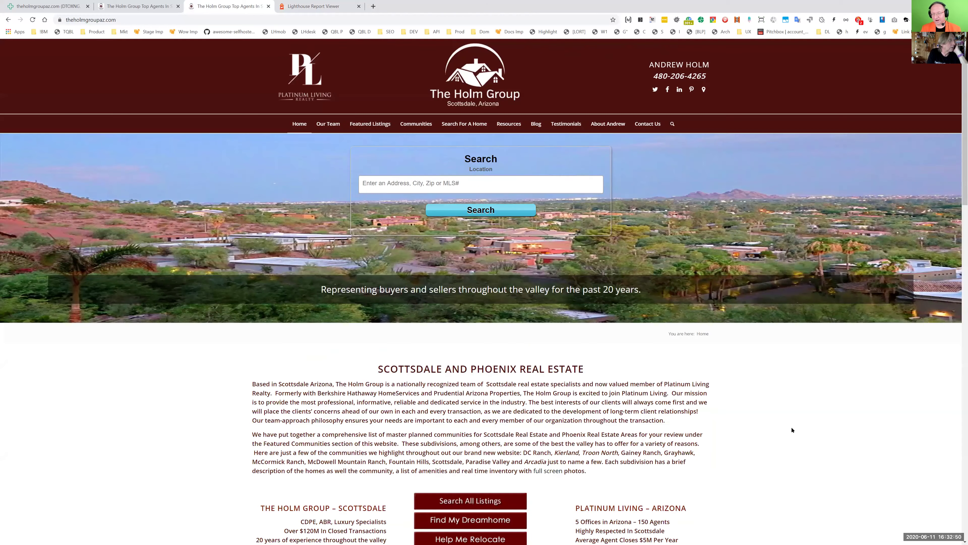
click(330, 6)
click(244, 6)
click(126, 6)
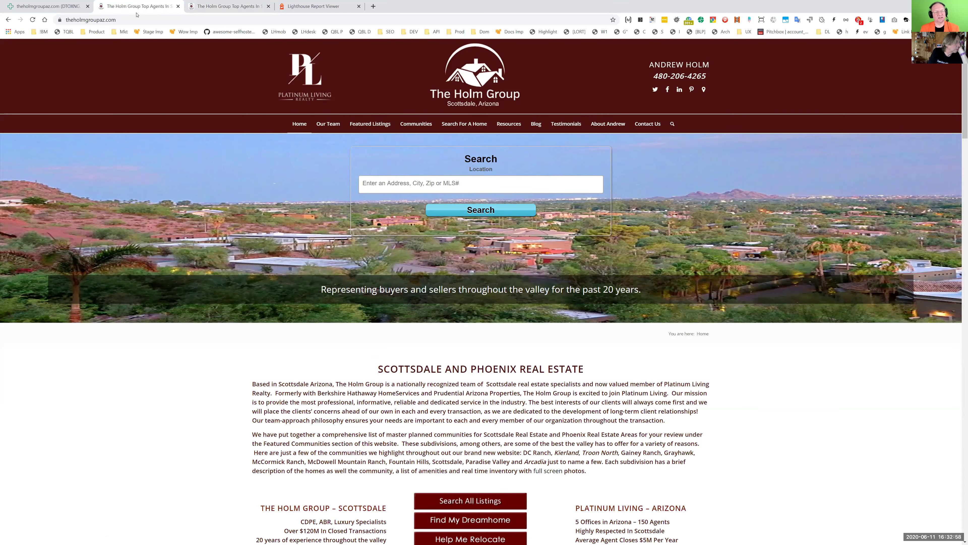
key(ctrl+Page_Up)
click(441, 130)
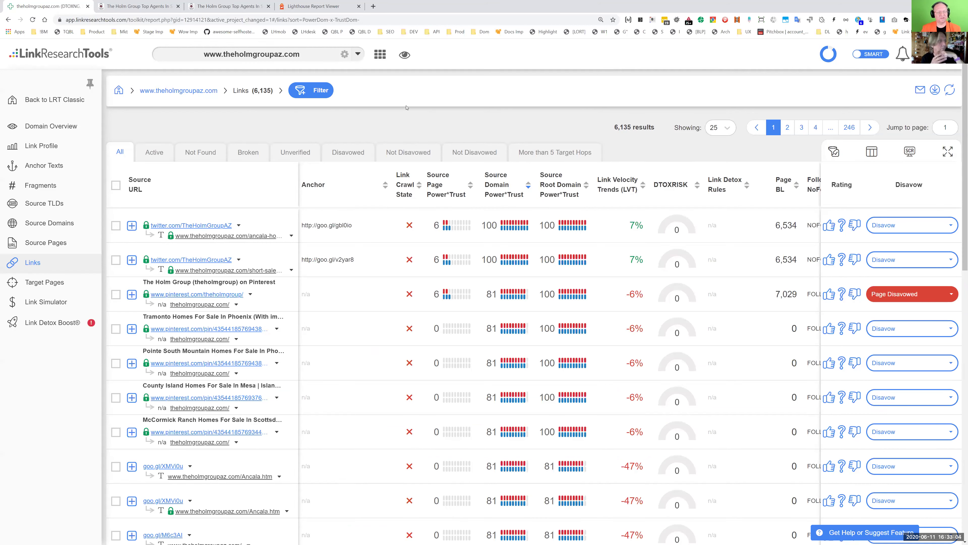
Step: From the anchor texts, list the "get free high quality hd wallpapers" links and change the anchor filter to contain only "wallpapers"
click(42, 166)
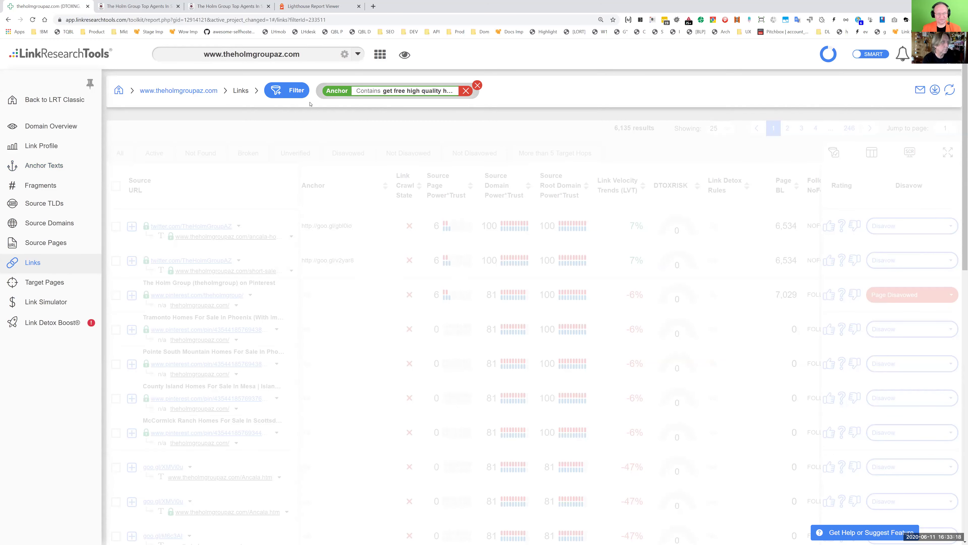
click(316, 96)
click(705, 186)
key(ctrl+shift+Right)
key(ctrl+shift+Right)
key(ctrl+shift+Right)
key(ctrl+shift+Right)
key(ctrl+shift+Right)
key(BackSpace)
key(ctrl+Right)
key(ctrl+Right)
key(ctrl+Right)
key(ctrl+Right)
key(ctrl+shift+Right)
key(ctrl+shift+Right)
key(End)
key(ctrl+shift+Left)
key(ctrl+shift+Left)
key(ctrl+shift+Left)
key(ctrl+shift+Left)
key(ctrl+shift+Left)
key(ctrl+shift+Left)
key(BackSpace)
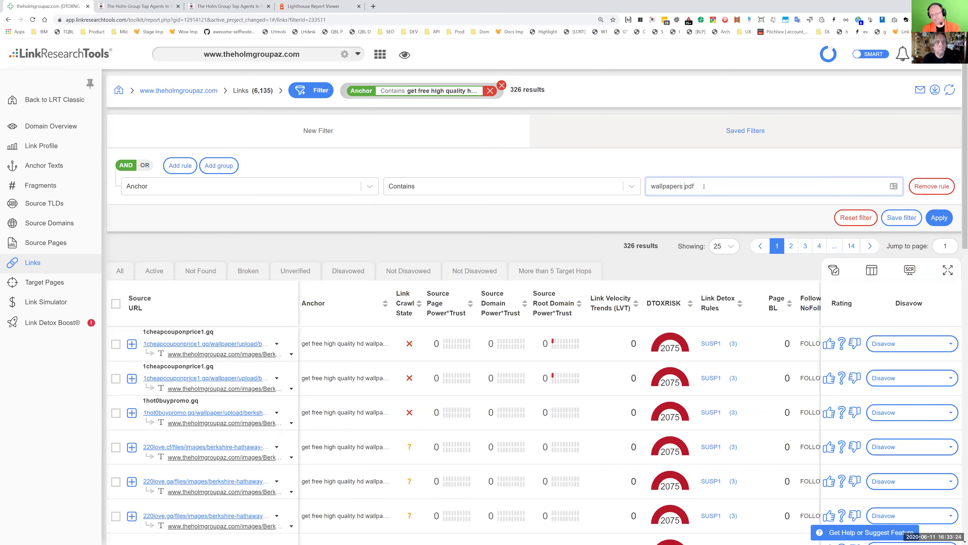
key(Return)
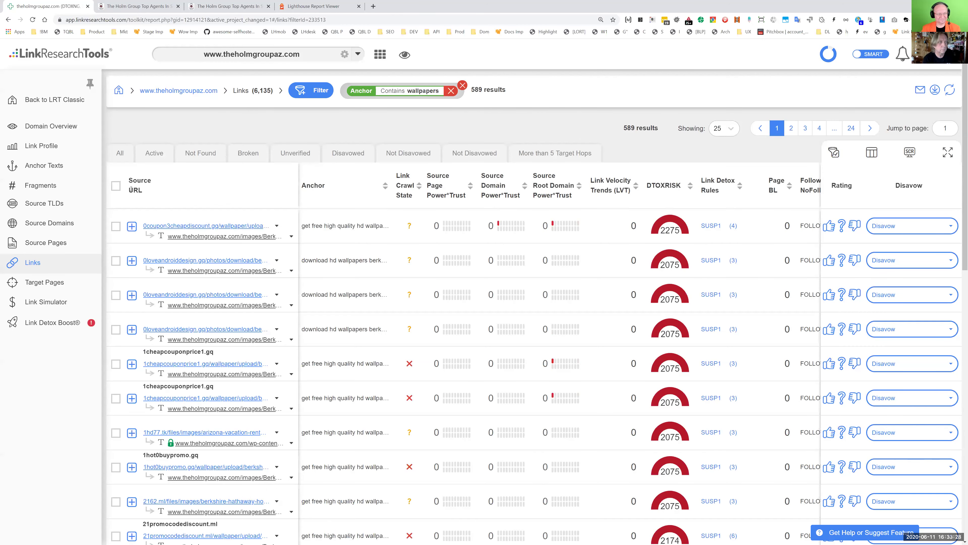
Step: Disavow all filtered links with "wallpapers" anchors on Root-Domain level
click(116, 186)
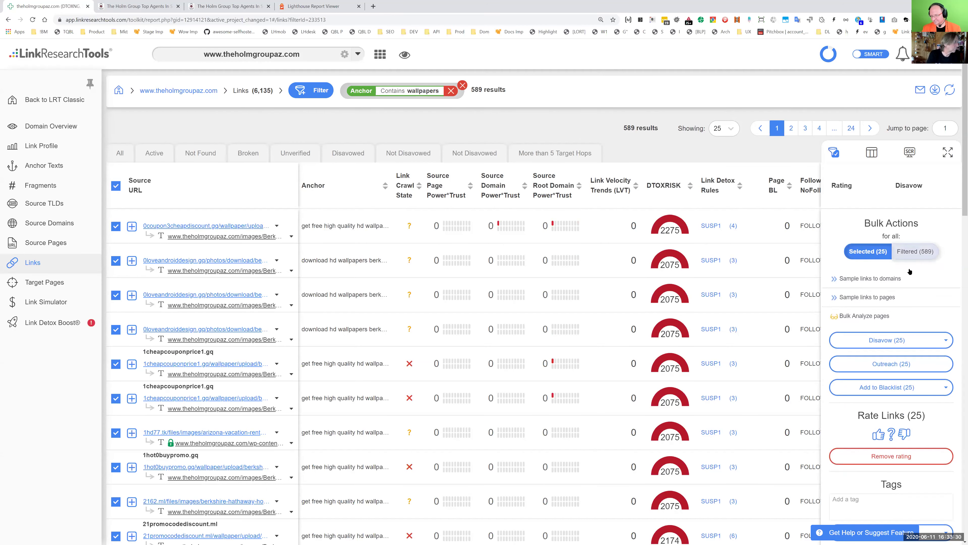
click(915, 251)
click(894, 340)
click(917, 399)
click(554, 331)
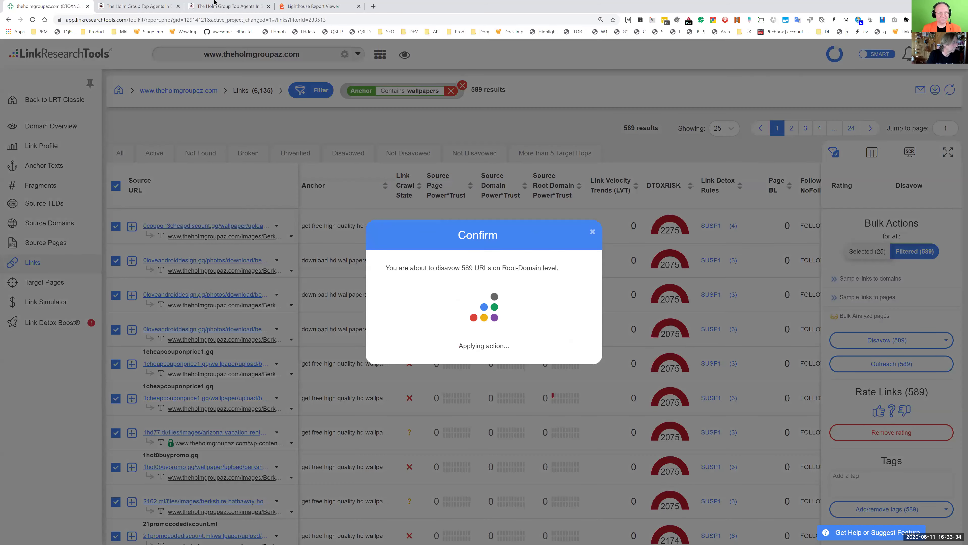
click(316, 6)
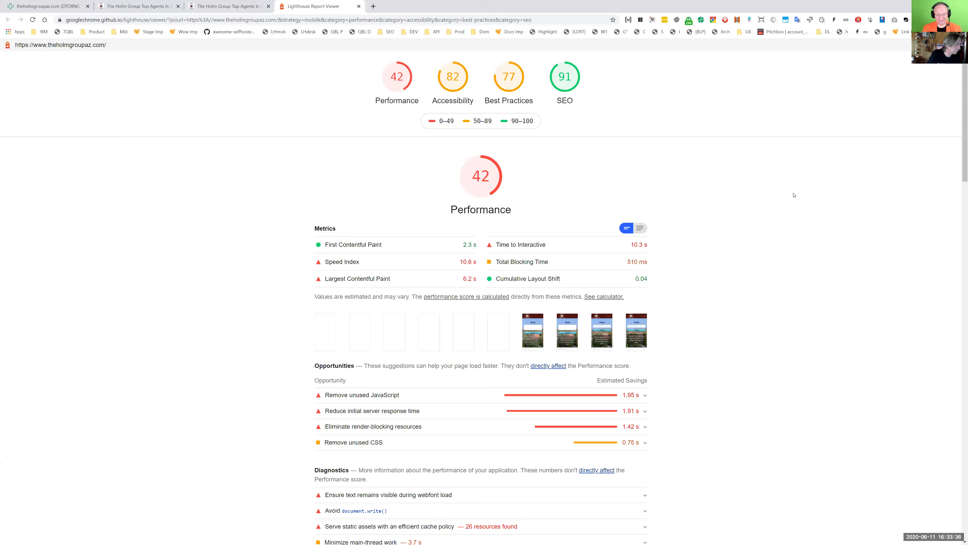
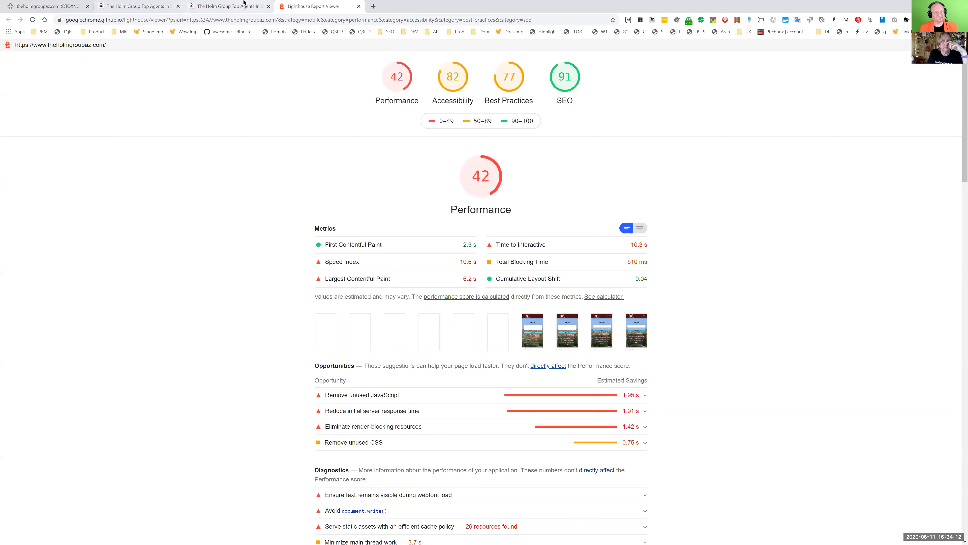
click(227, 6)
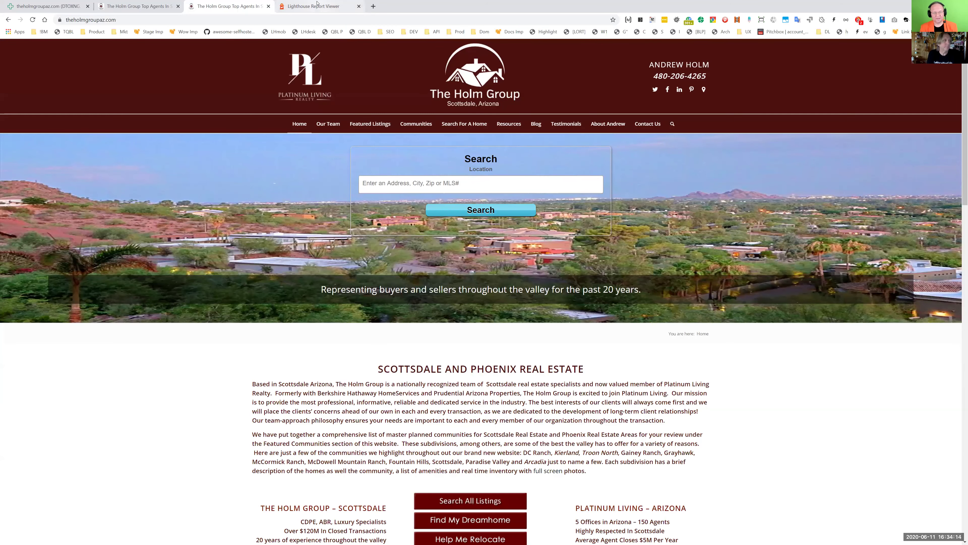
click(330, 7)
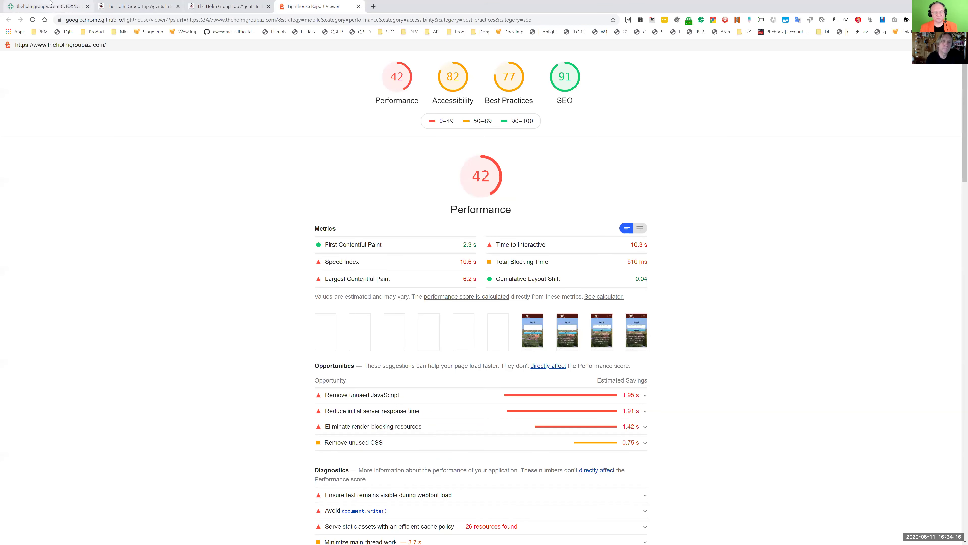
scroll(254, 262, down, 4)
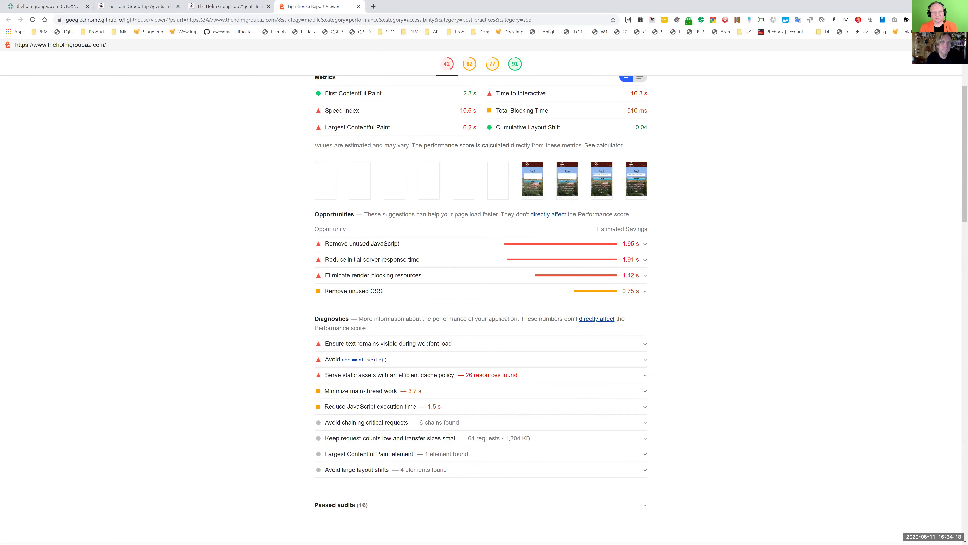
scroll(232, 98, up, 4)
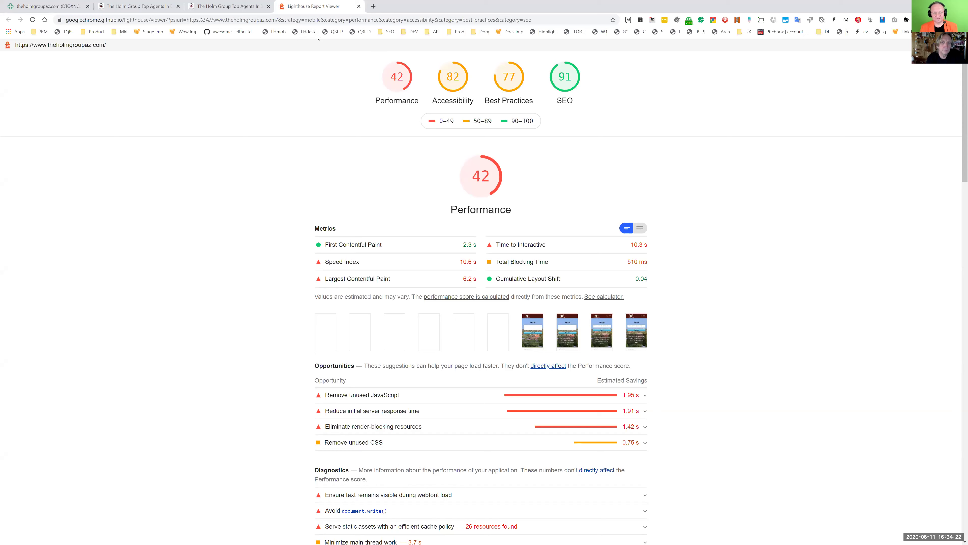
click(229, 6)
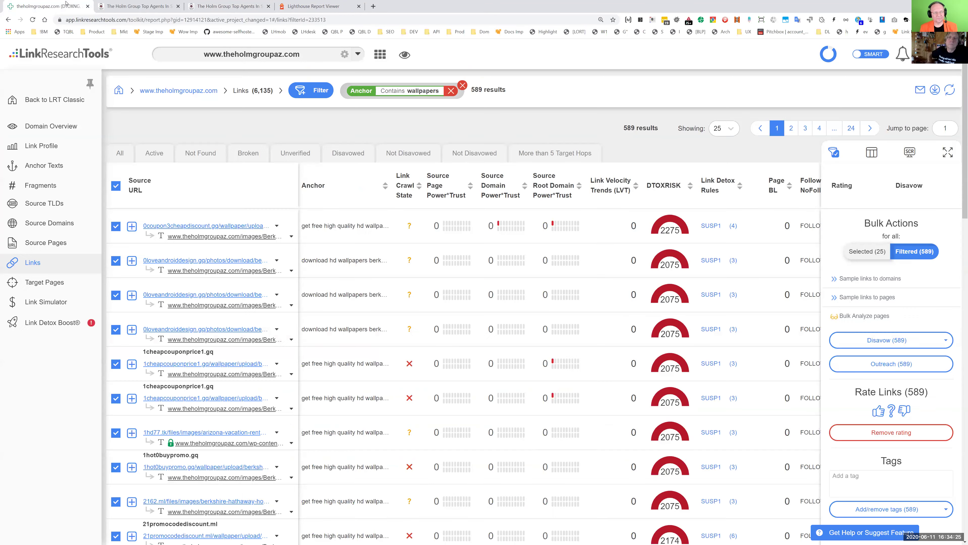
click(49, 6)
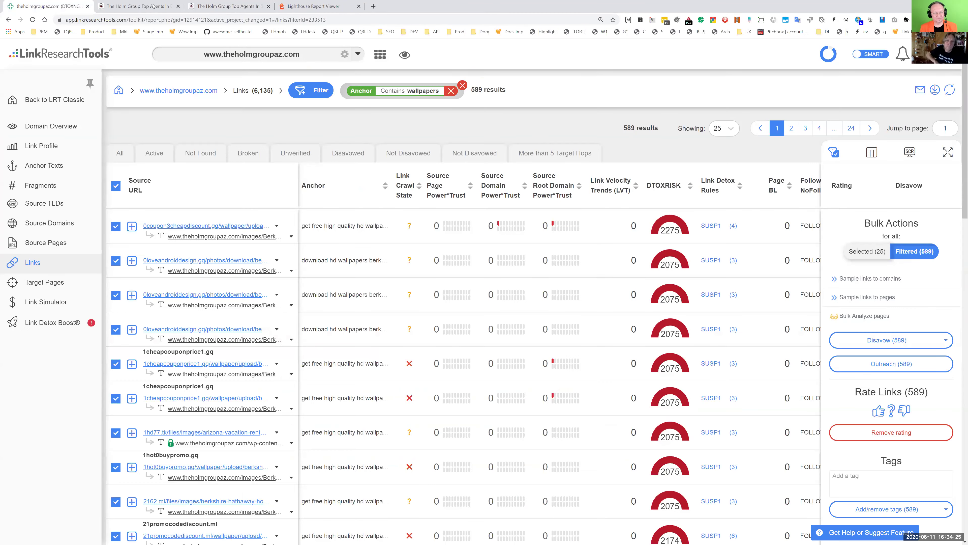
click(341, 3)
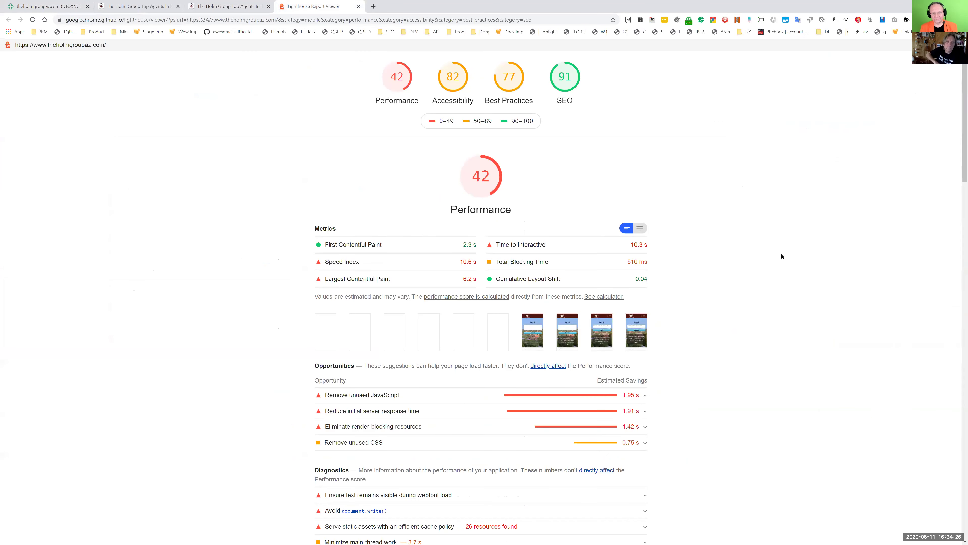
click(37, 7)
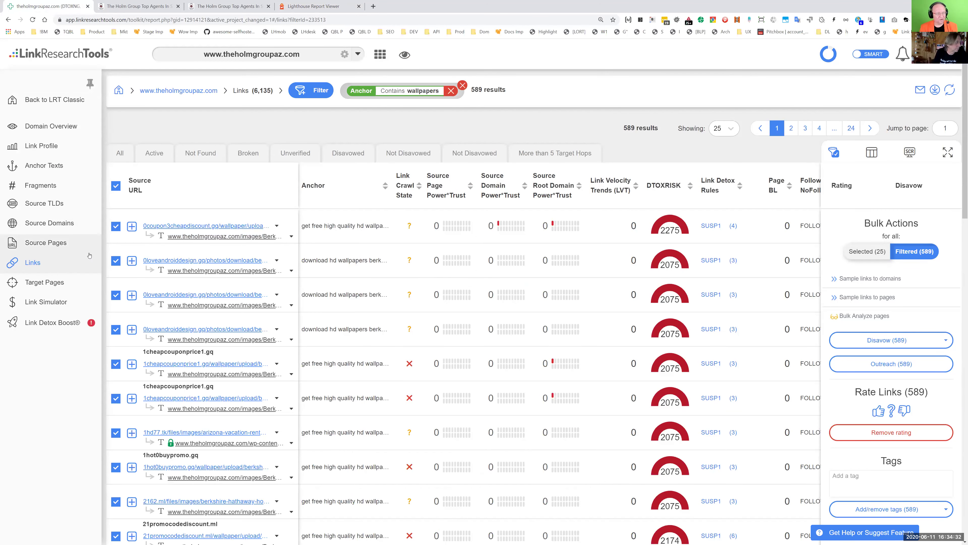
Step: List the target pages without the "wallpapers" anchor filter and add the Target Page BL column to the table
click(57, 282)
click(469, 90)
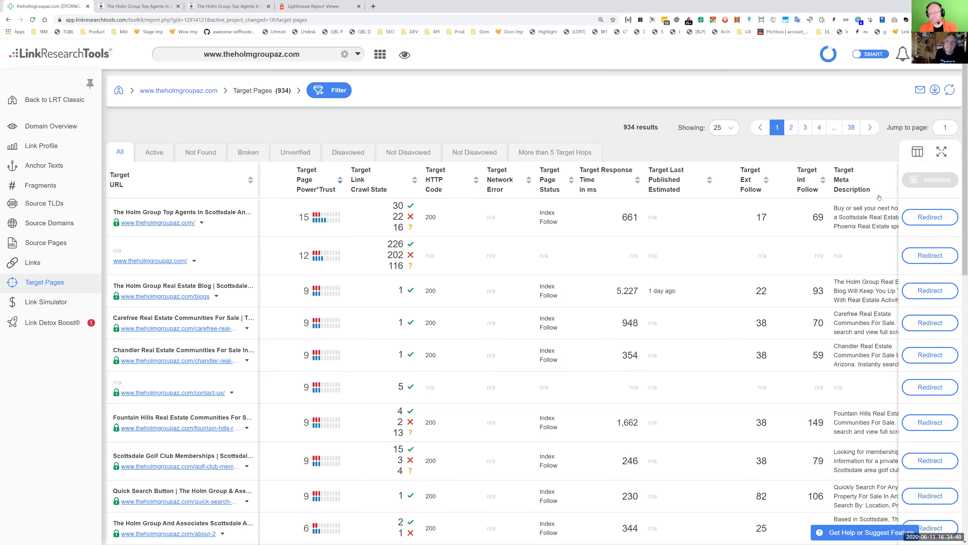
click(919, 152)
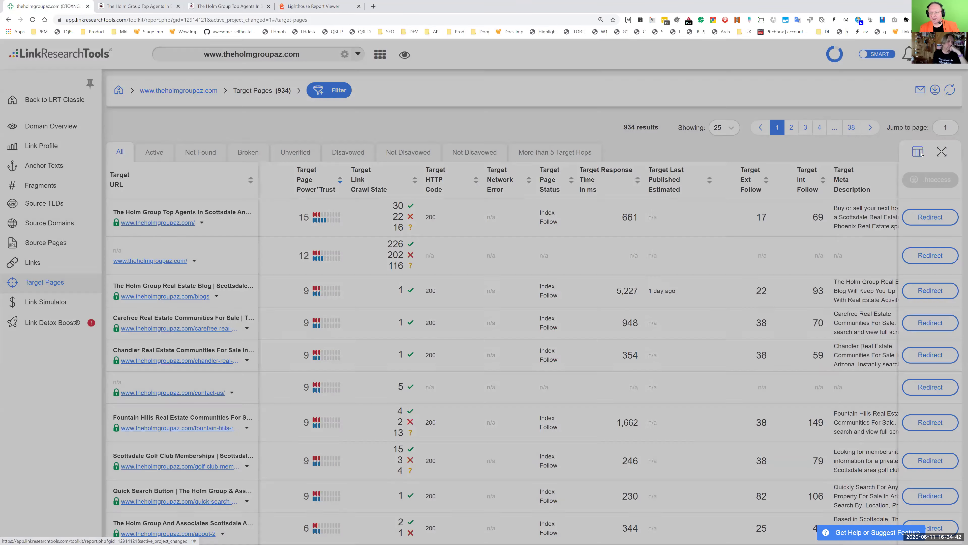
text(bl)
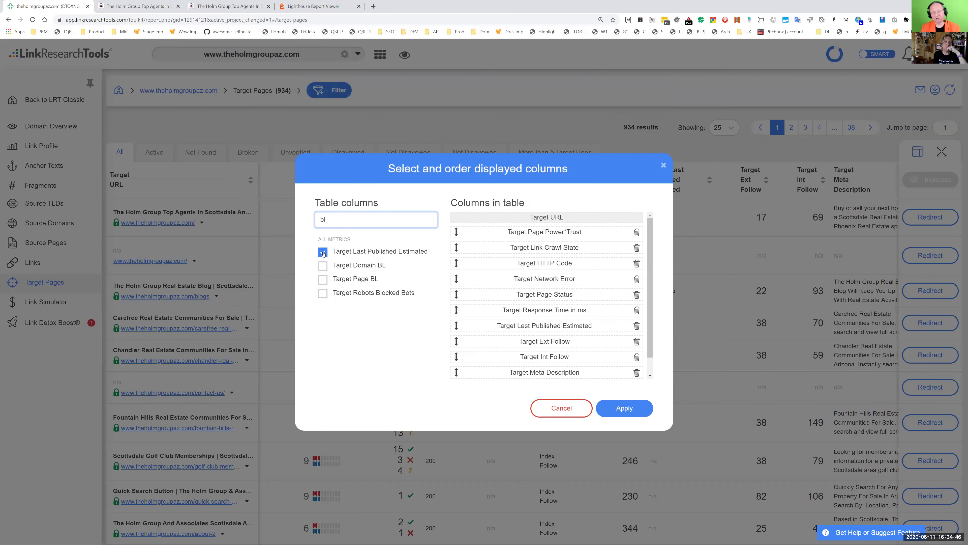
click(322, 279)
click(638, 408)
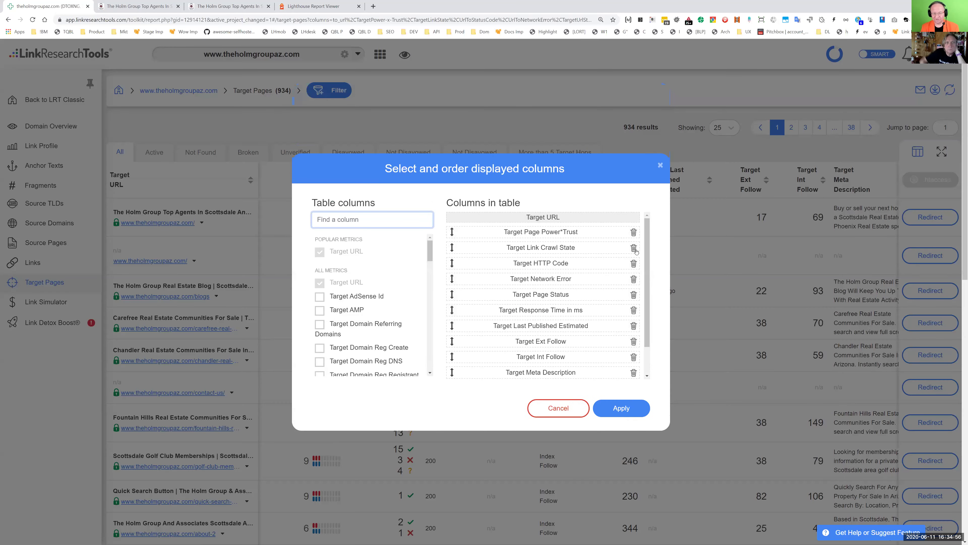
Step: Place the Target Page BL column directly after Target URL and sort the target pages by it in descending order
scroll(575, 349, down, 2)
drag(581, 370, 593, 231)
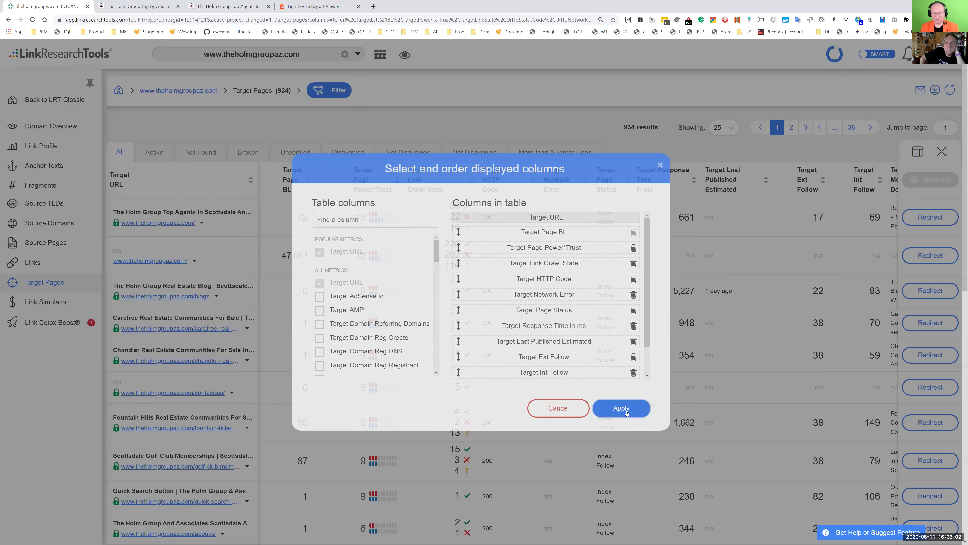
click(622, 408)
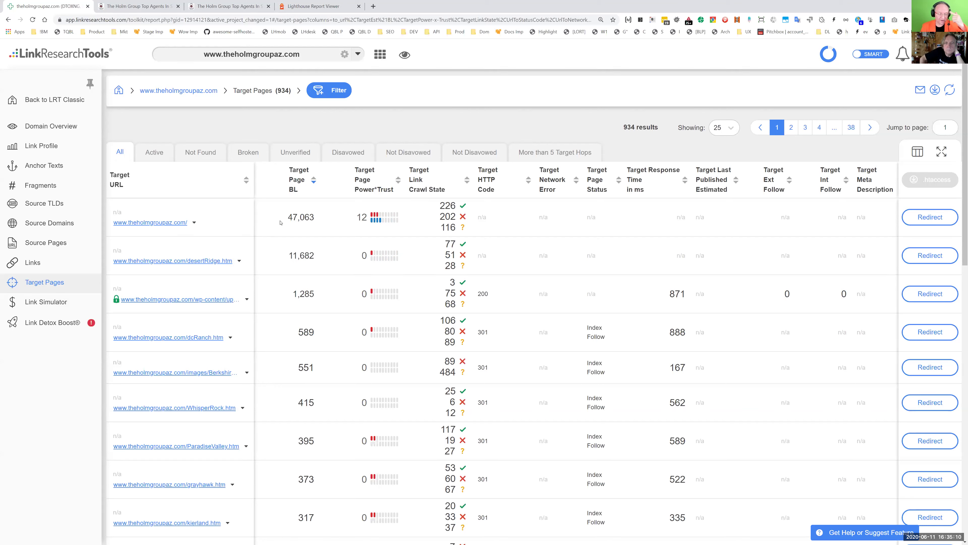
drag(290, 216, 319, 221)
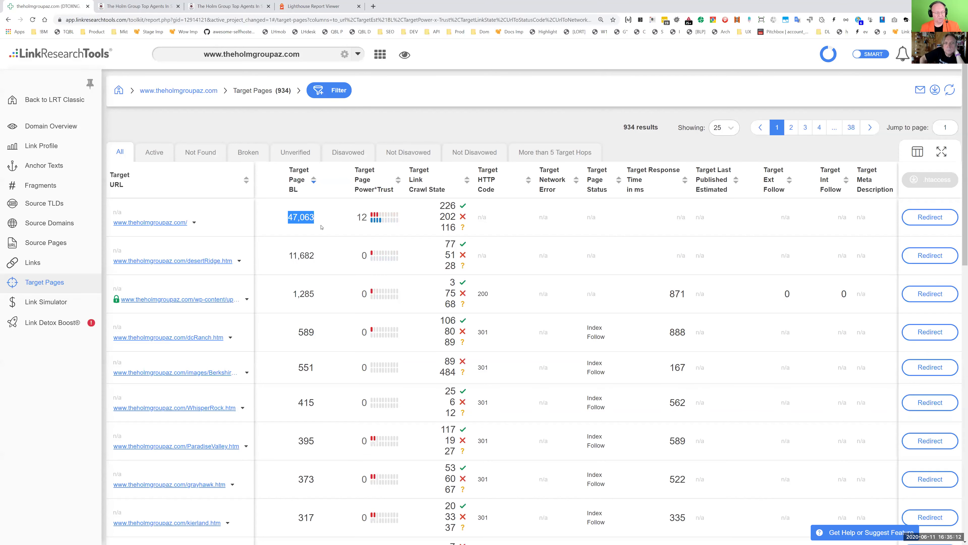
click(250, 264)
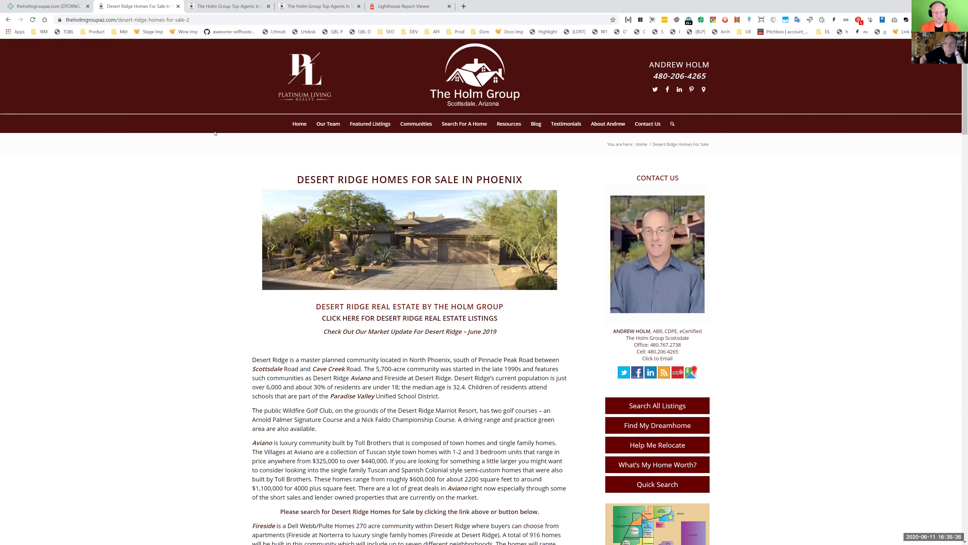
drag(118, 22, 590, 53)
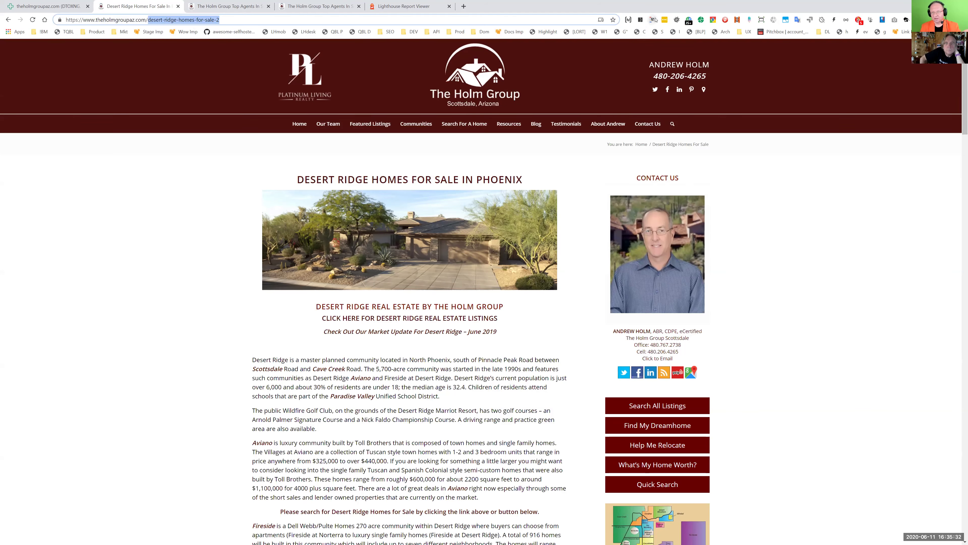
click(688, 19)
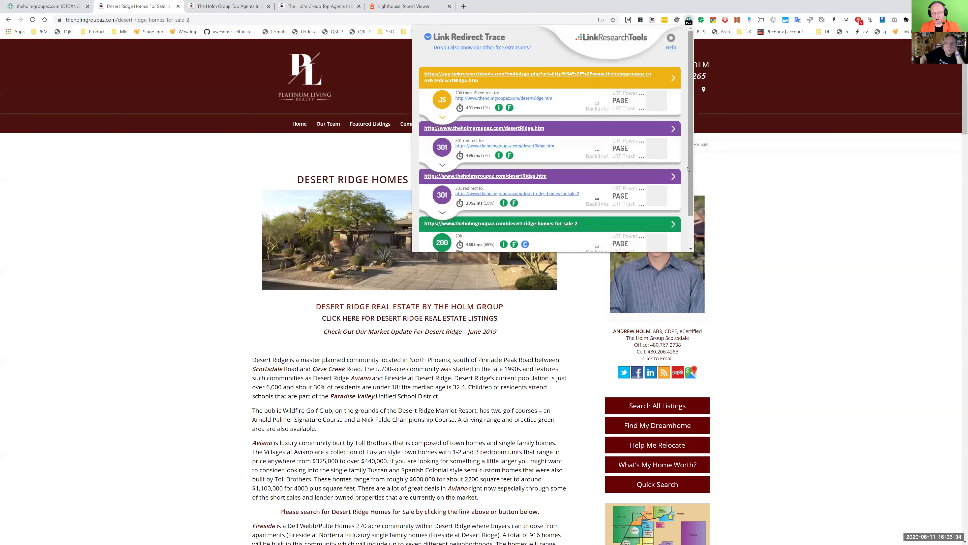
scroll(582, 217, down, 1)
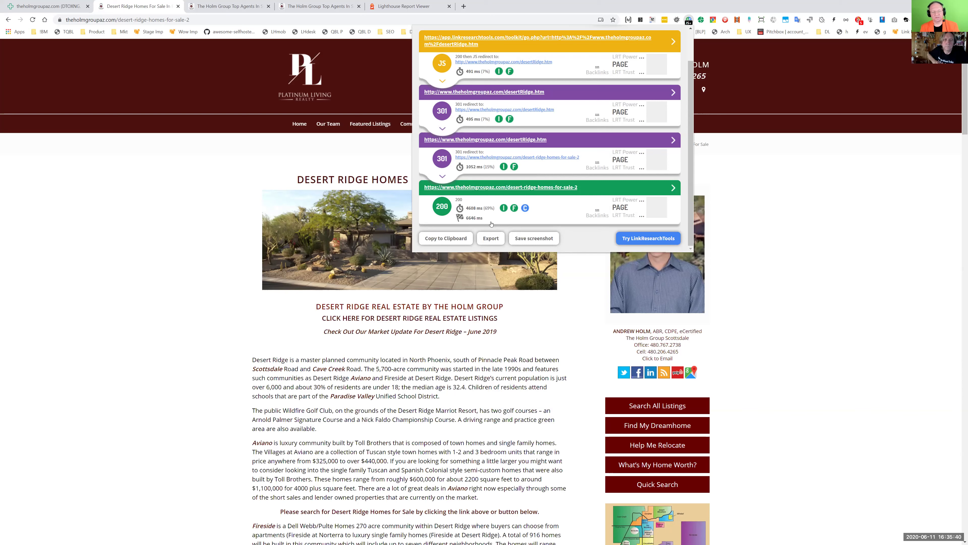
click(481, 365)
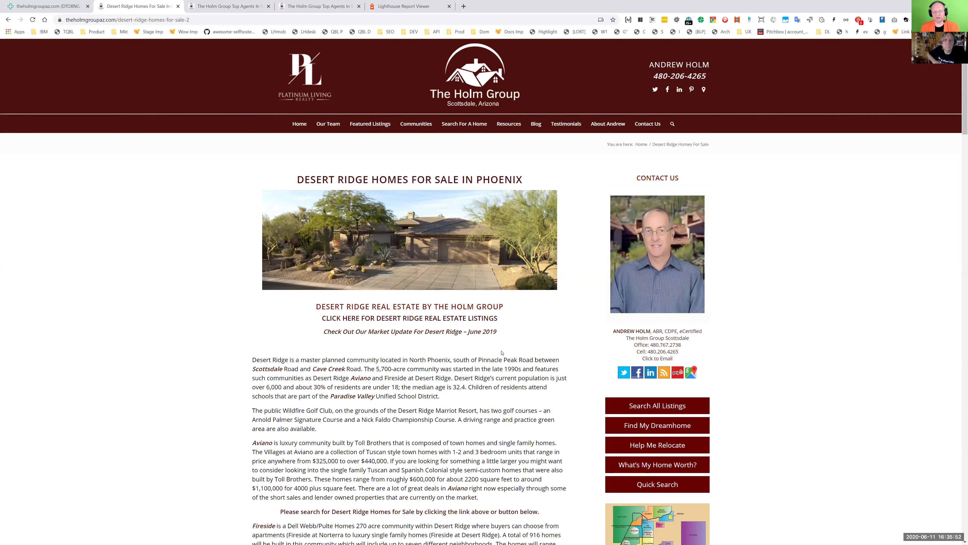
Step: Filter the target pages to URLs beginning with the desertRidge.htm address and list the source pages linking to them
click(76, 4)
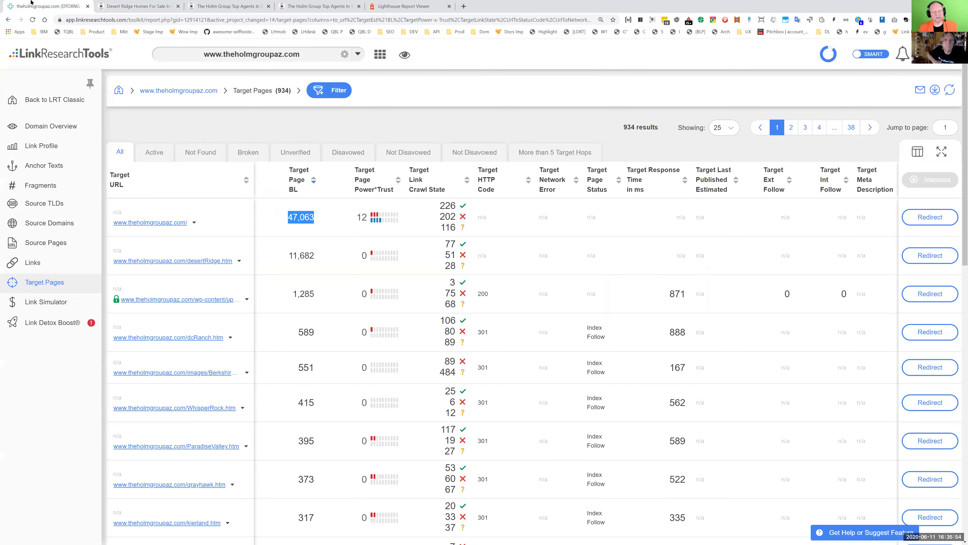
click(227, 261)
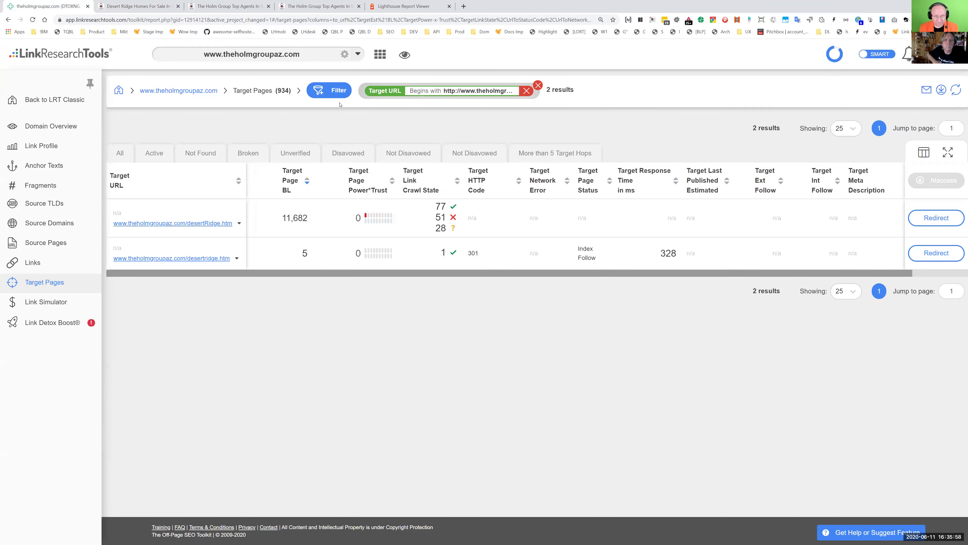
click(68, 244)
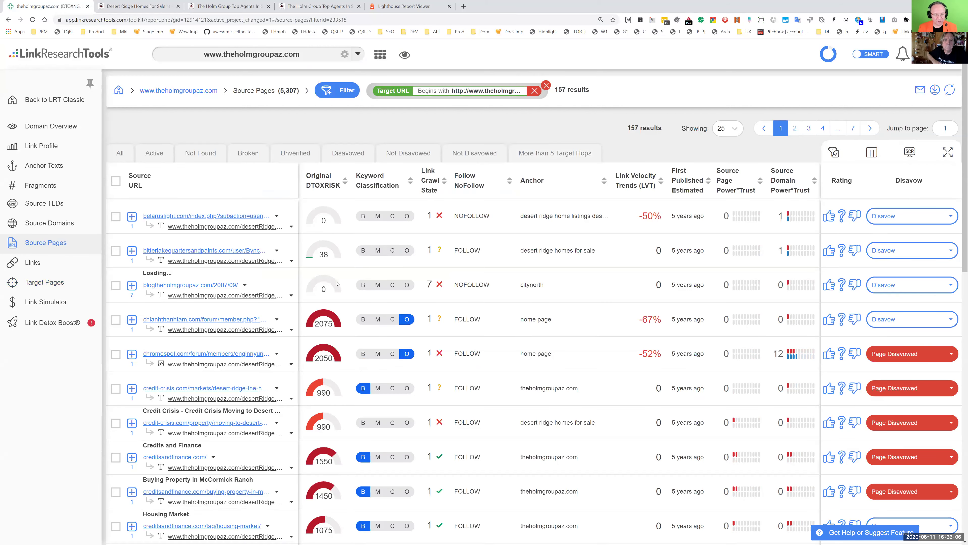
Step: Examine the source pages linking to desertRidge.htm, including the link traces of the belarusfight.com and bitterlakequartersandpaints.com entries
scroll(707, 369, down, 8)
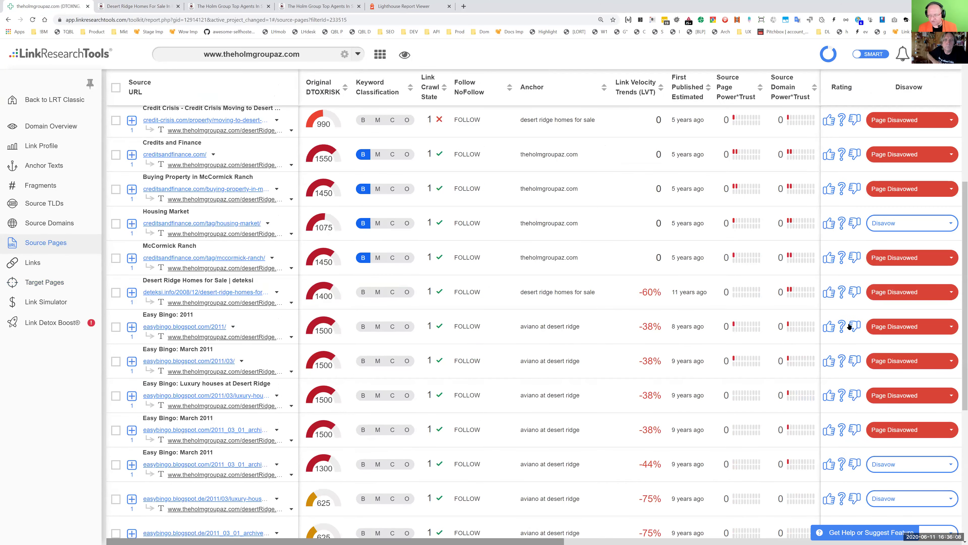
scroll(572, 330, down, 5)
scroll(343, 332, up, 4)
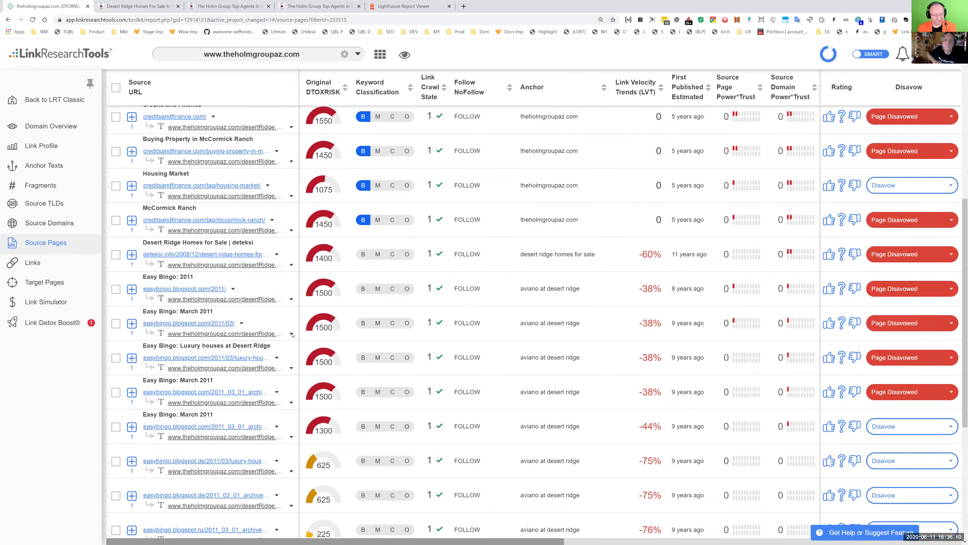
scroll(292, 334, up, 10)
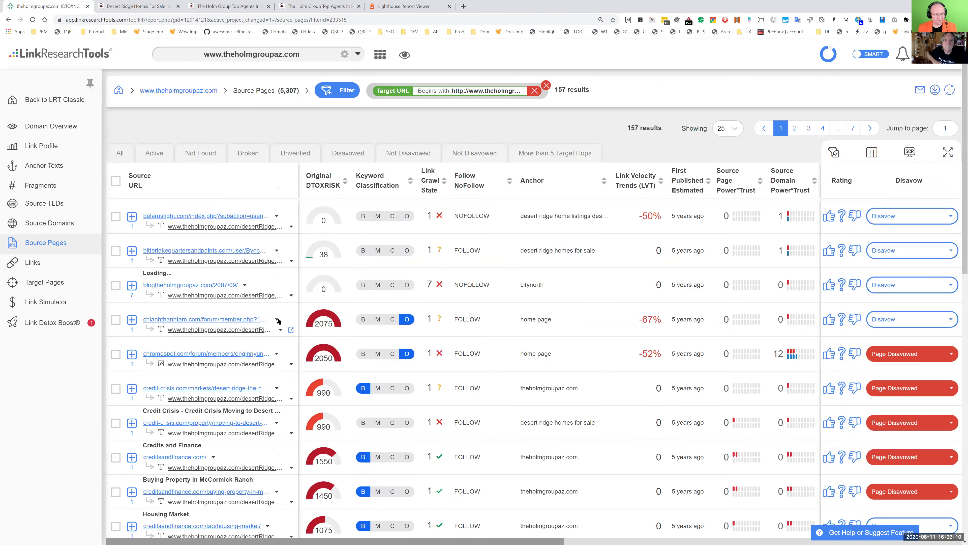
click(132, 216)
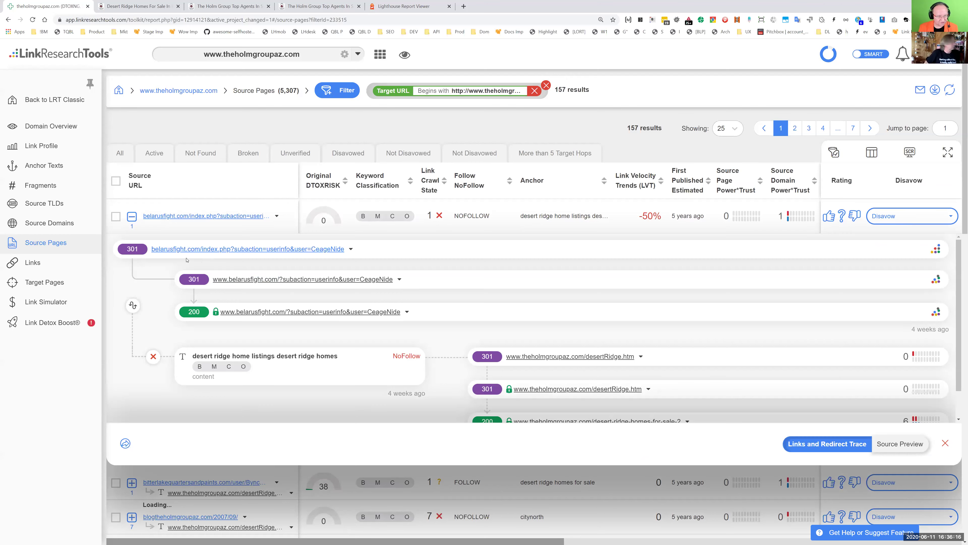
click(132, 216)
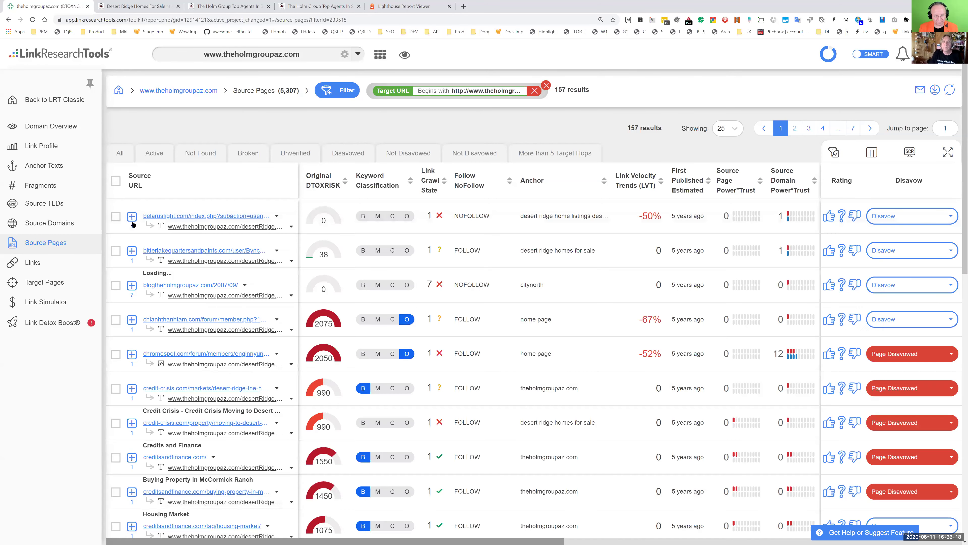
click(132, 252)
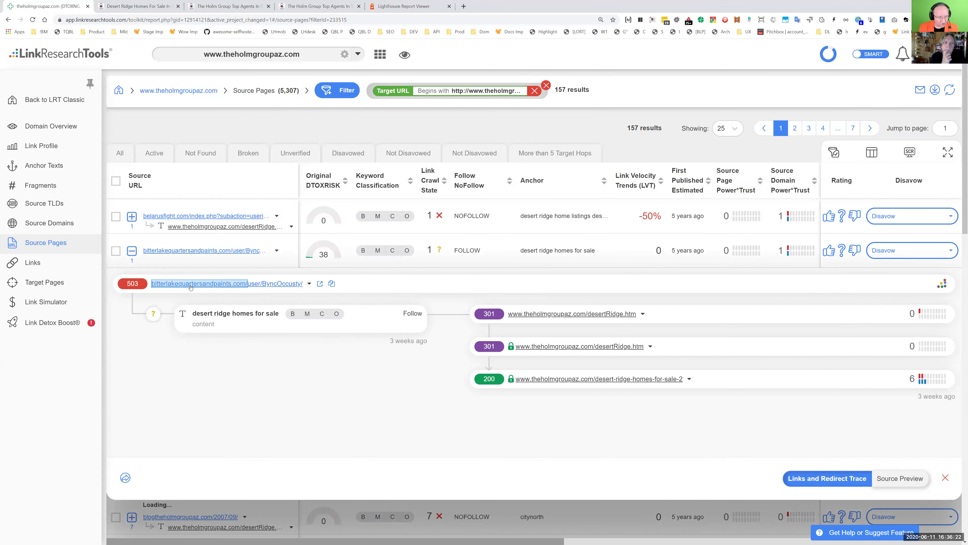
click(133, 252)
double_click(195, 284)
Step: Try to show only the active source pages and examine the link trace of abiansemal.blogspot.com/2010/10/
click(154, 153)
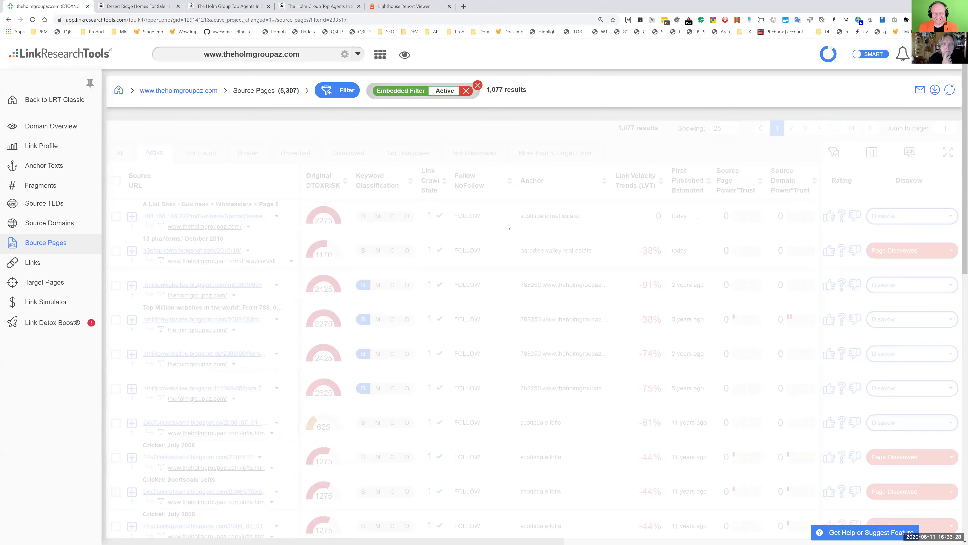
scroll(194, 282, down, 10)
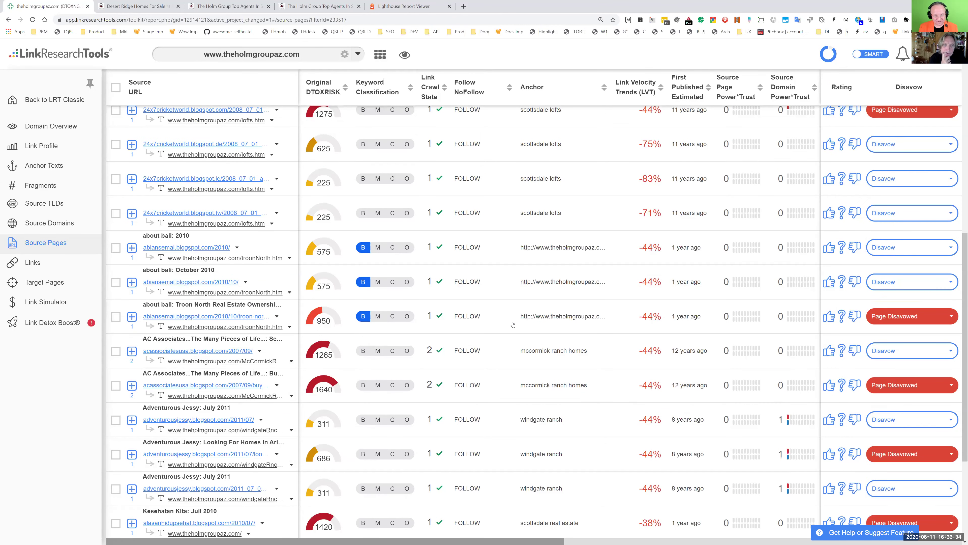
click(132, 282)
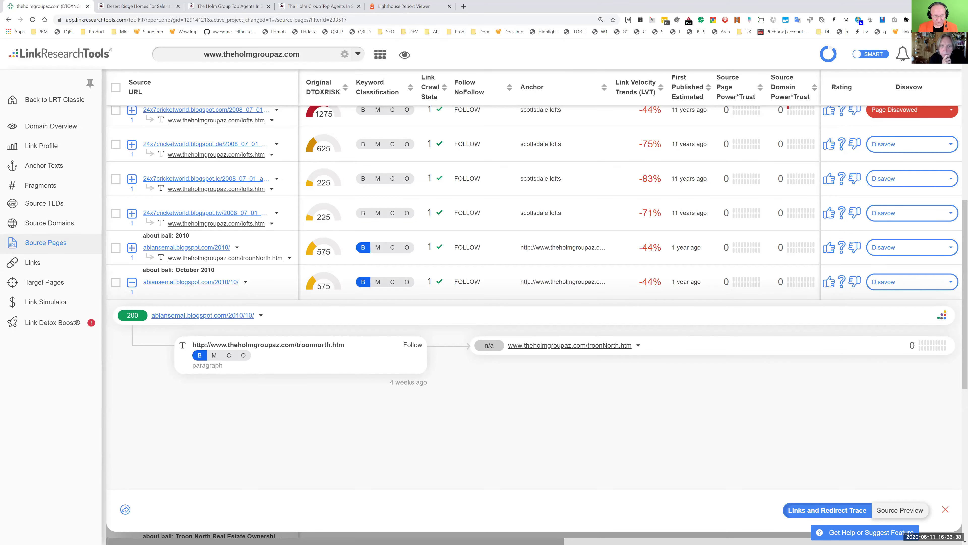
scroll(351, 245, up, 10)
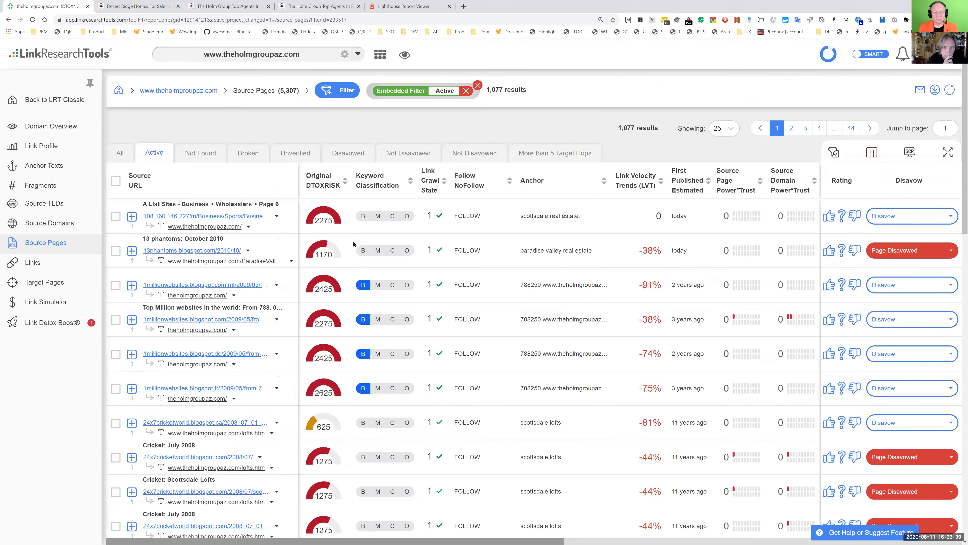
click(345, 178)
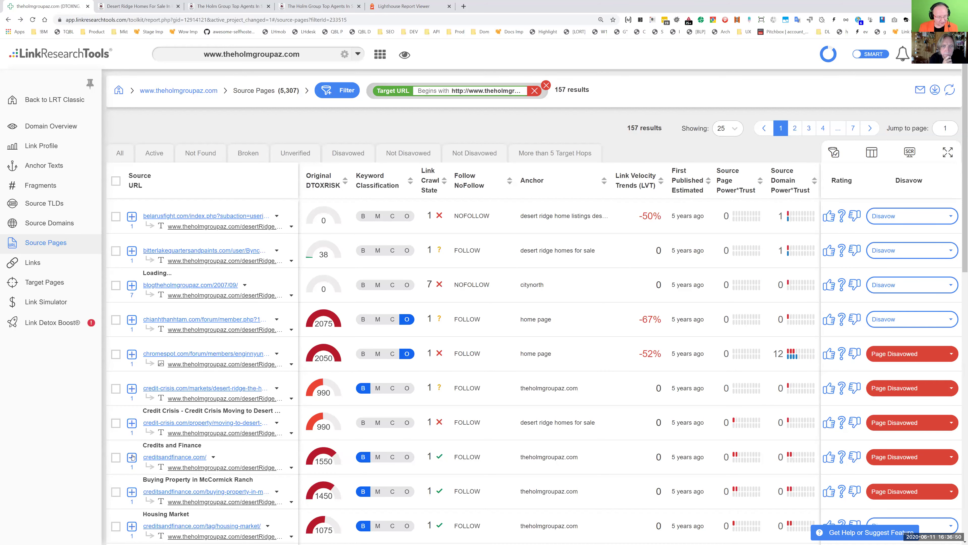
Step: Examine the link traces of the creditsandfinance.com and credit-crisis.com/property/moving-to-desert-ridge/ source pages
click(612, 446)
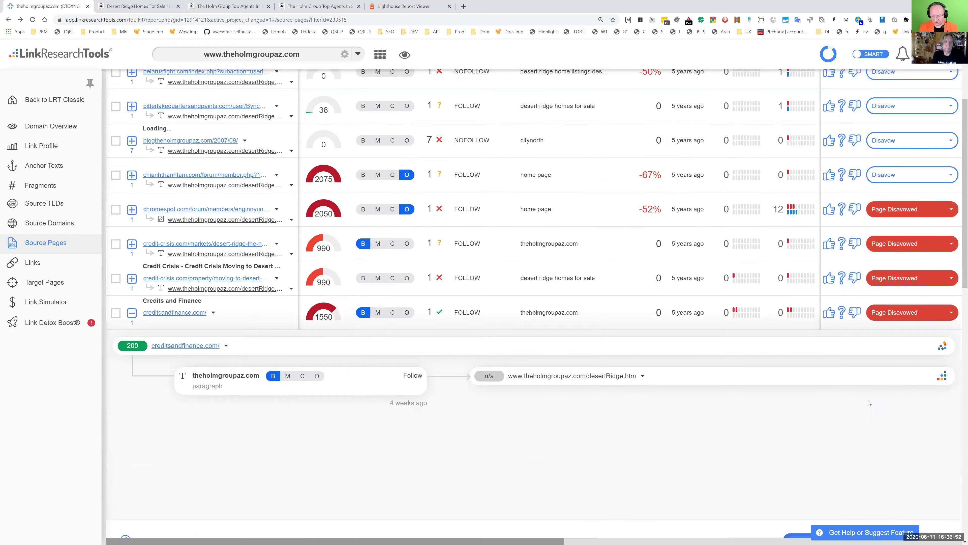
click(132, 120)
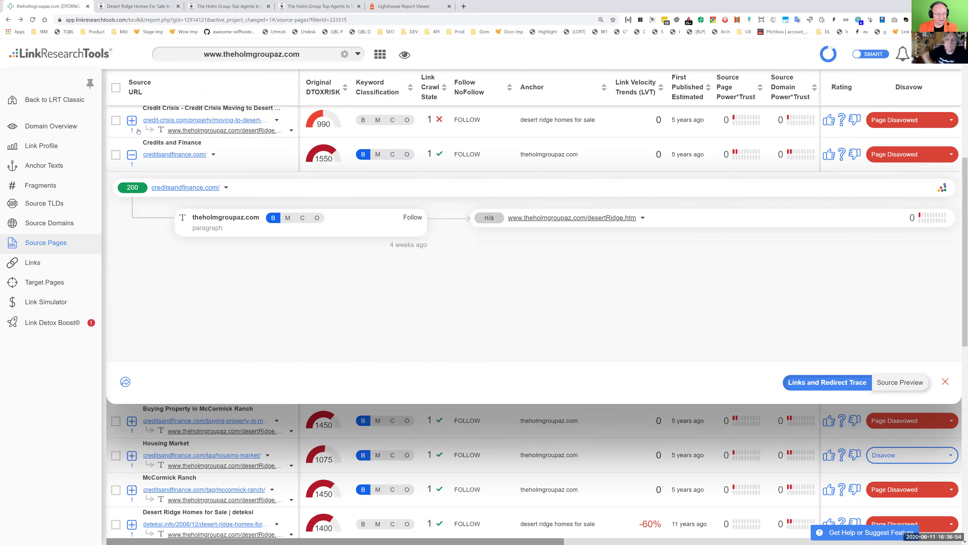
scroll(297, 203, up, 5)
Step: Examine the links and redirect trace of the blogtheholmgroupaz.com/2007/09/ source page, including its various target pages
click(132, 171)
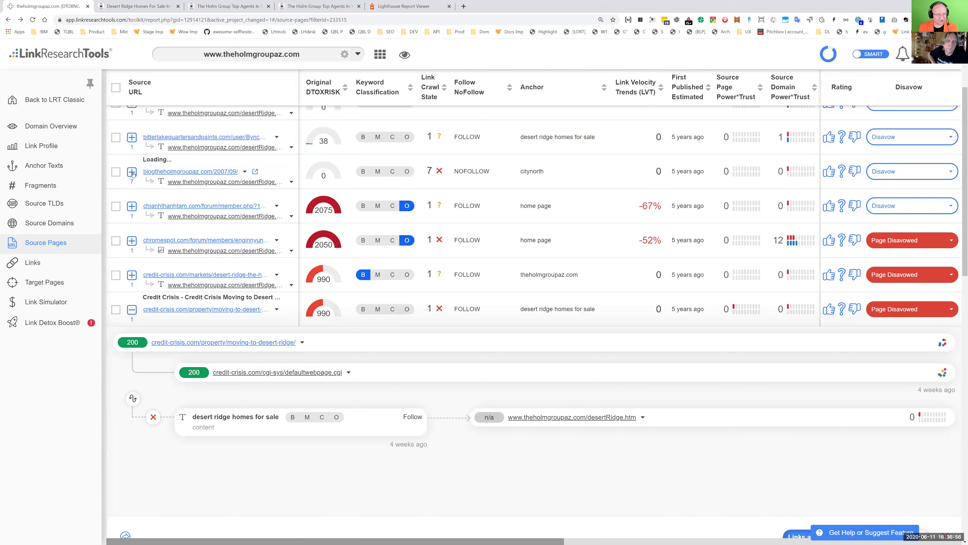
scroll(219, 260, down, 2)
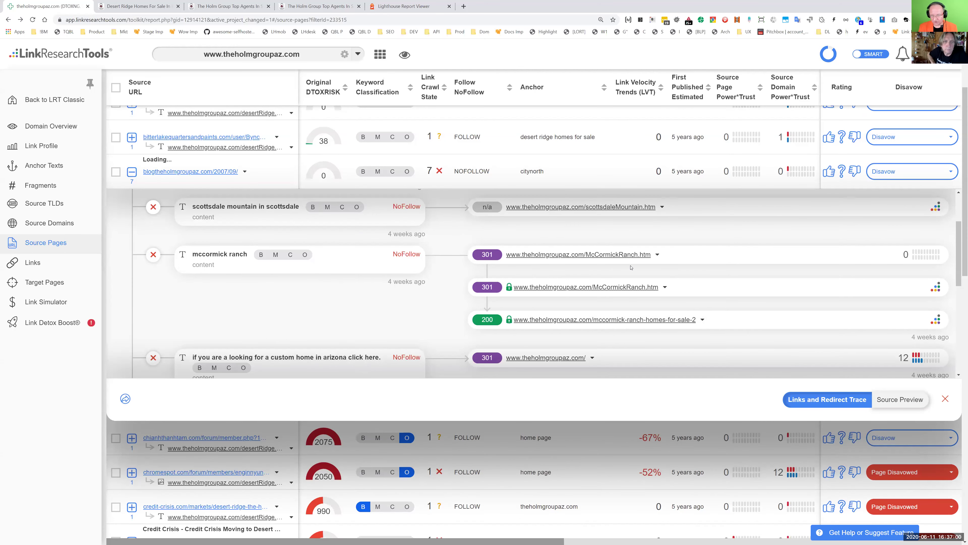
scroll(720, 288, down, 2)
scroll(721, 288, down, 5)
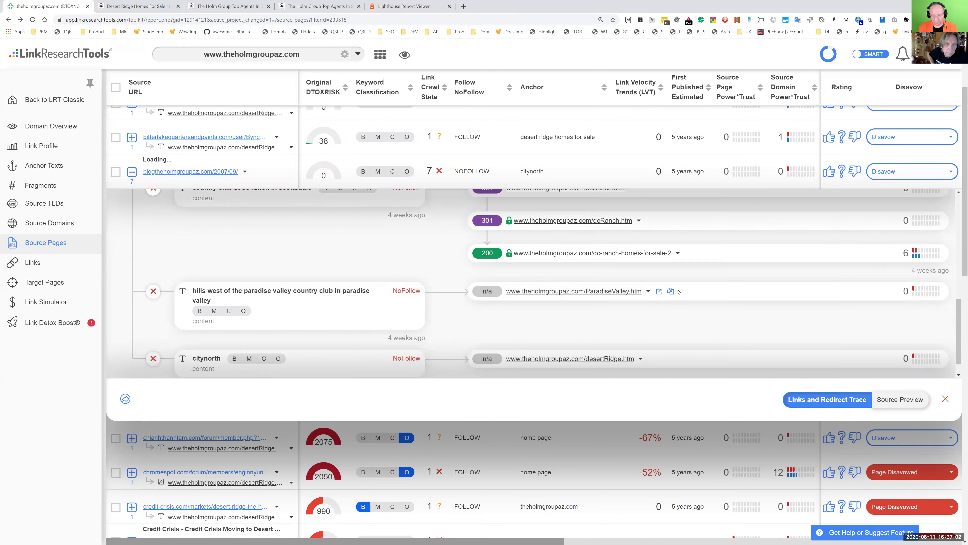
scroll(636, 235, up, 3)
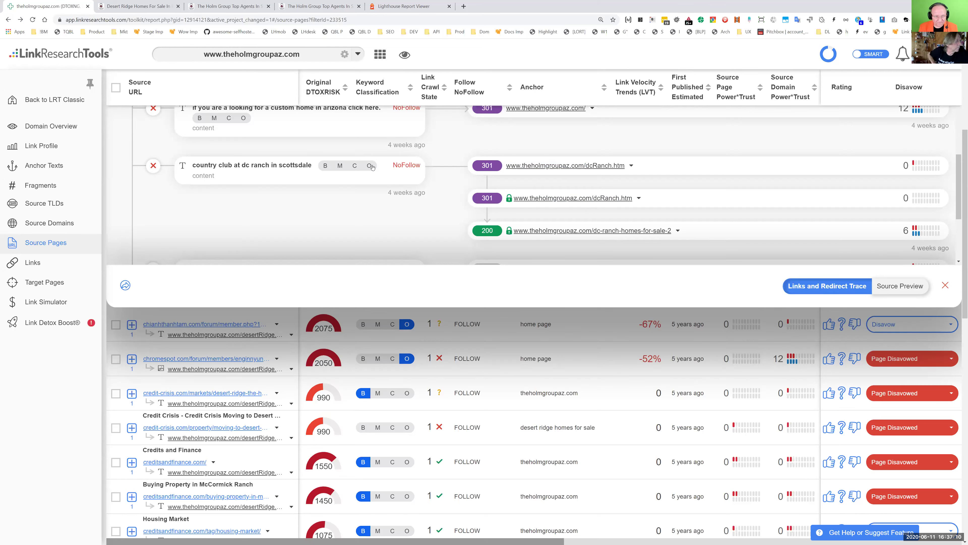
scroll(355, 166, down, 3)
click(359, 346)
Step: Look through the remaining source pages linking to desertRidge.htm and go to page 4 of the list
scroll(359, 345, down, 10)
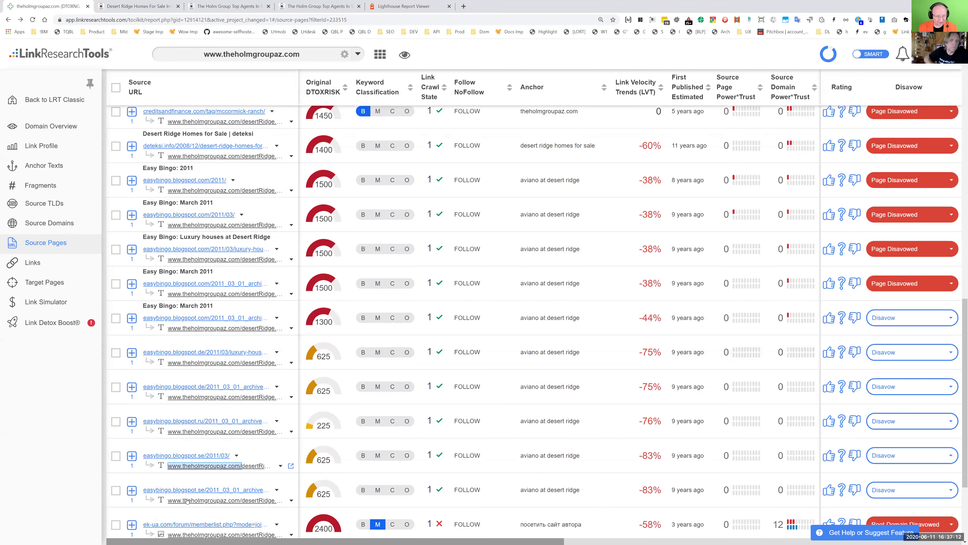
scroll(157, 441, down, 1)
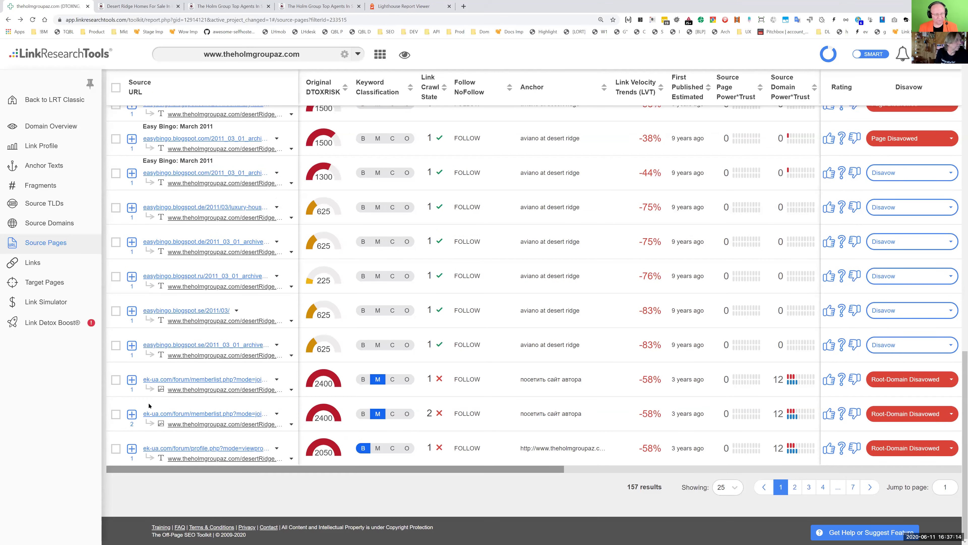
click(823, 486)
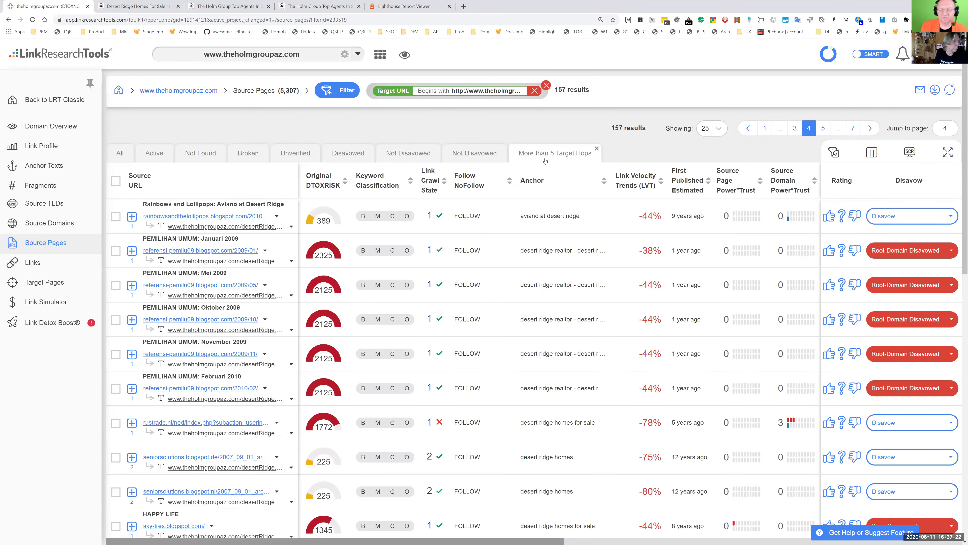
Step: Check for source pages with more than 5 target hops and clear all filters from the source pages
click(545, 161)
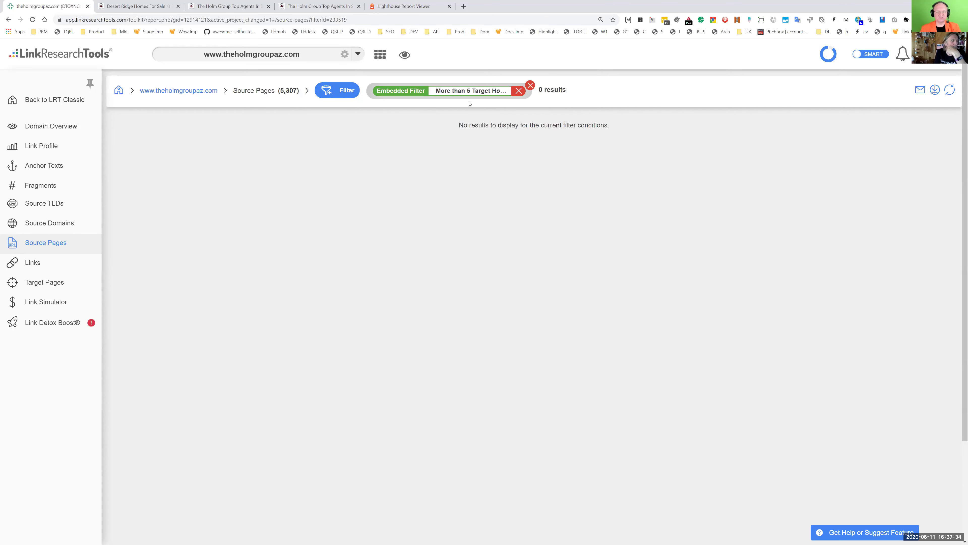
click(530, 85)
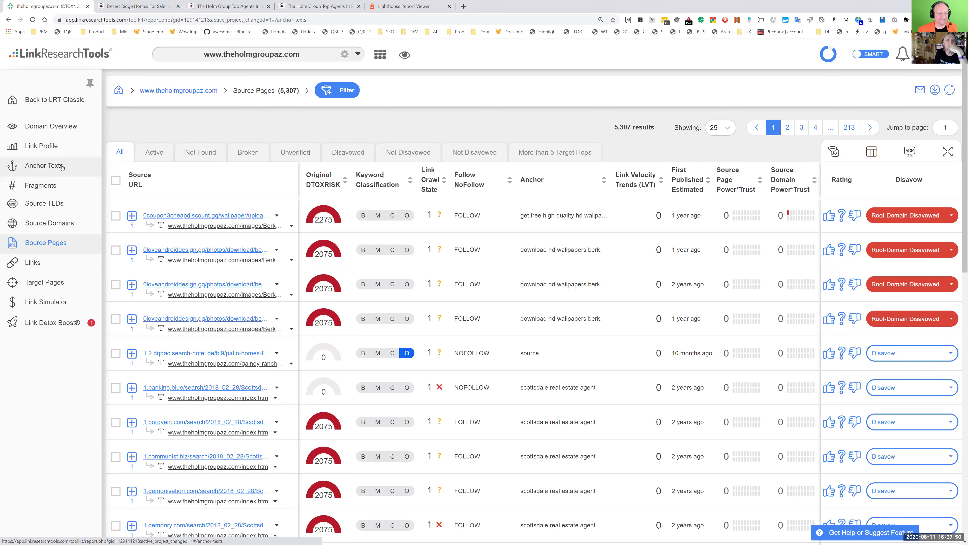
Step: From the anchor texts, list the links using the anchor "get free high quality hd wallpapers berkshire hathaway home services logo pdf"
click(43, 165)
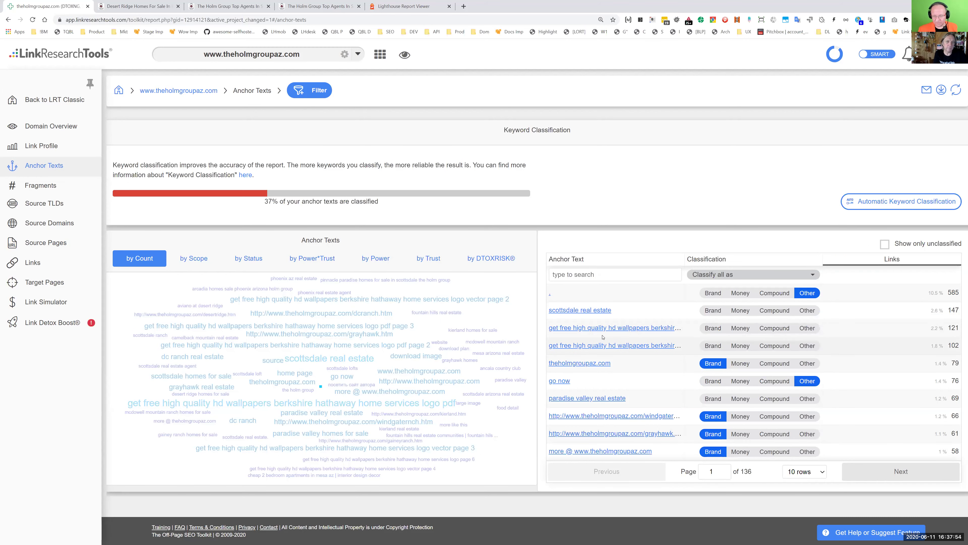
click(586, 328)
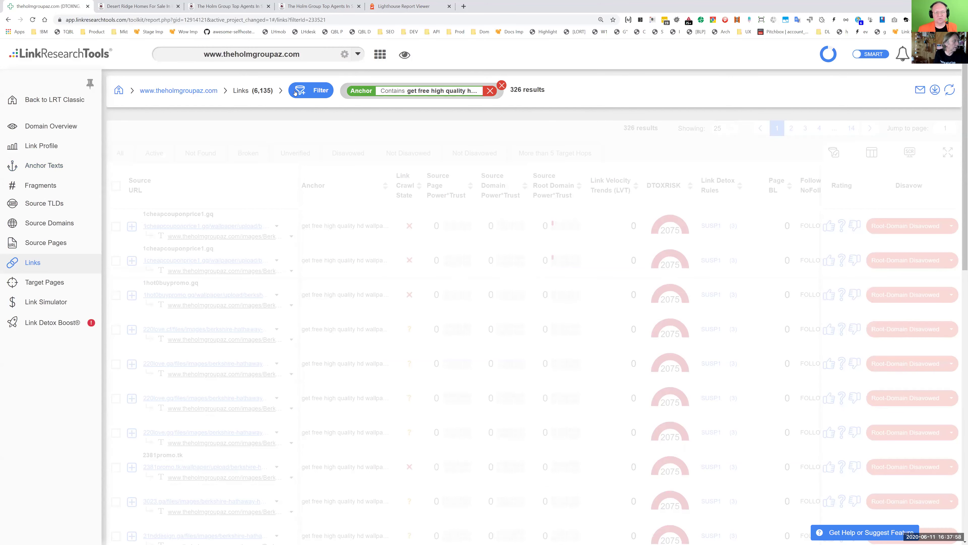
Step: Shorten the links' anchor filter value to "wallpapers" and apply it
click(307, 92)
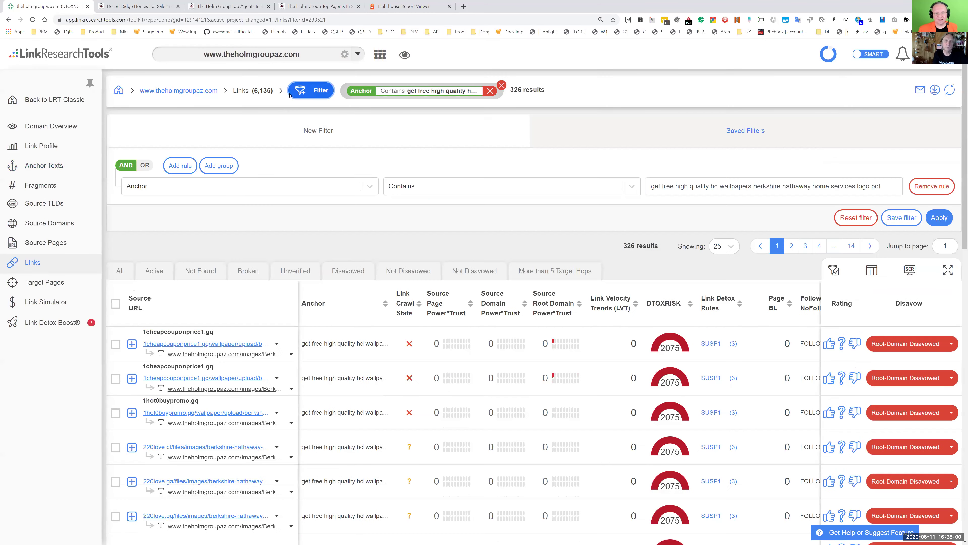
click(666, 185)
key(ctrl+shift+Right)
key(ctrl+shift+Right)
key(ctrl+shift+Right)
key(ctrl+shift+Right)
key(ctrl+shift+Right)
key(BackSpace)
key(ctrl+Right)
key(shift+End)
key(BackSpace)
key(Return)
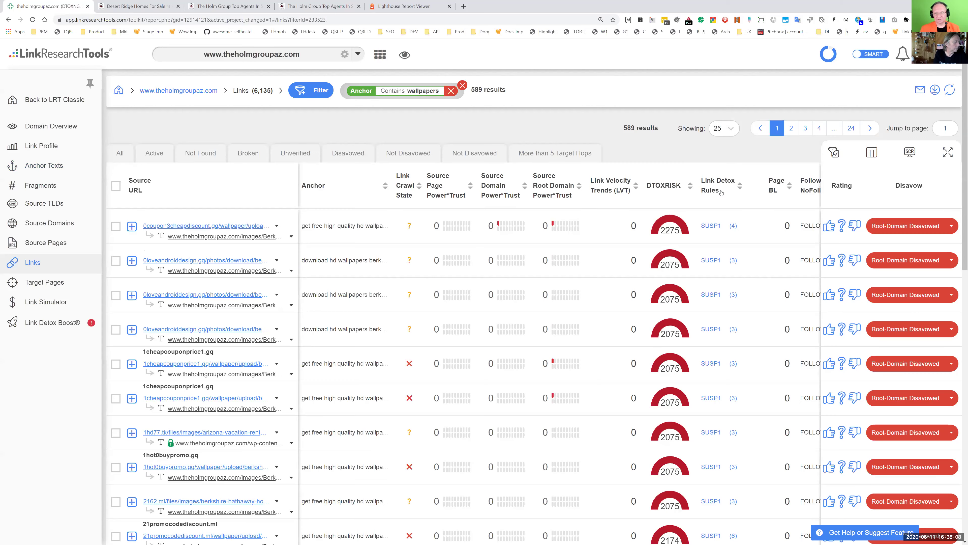
Step: Review the disavow status of the links with wallpapers anchors and go to page 24 of the list
scroll(865, 353, down, 8)
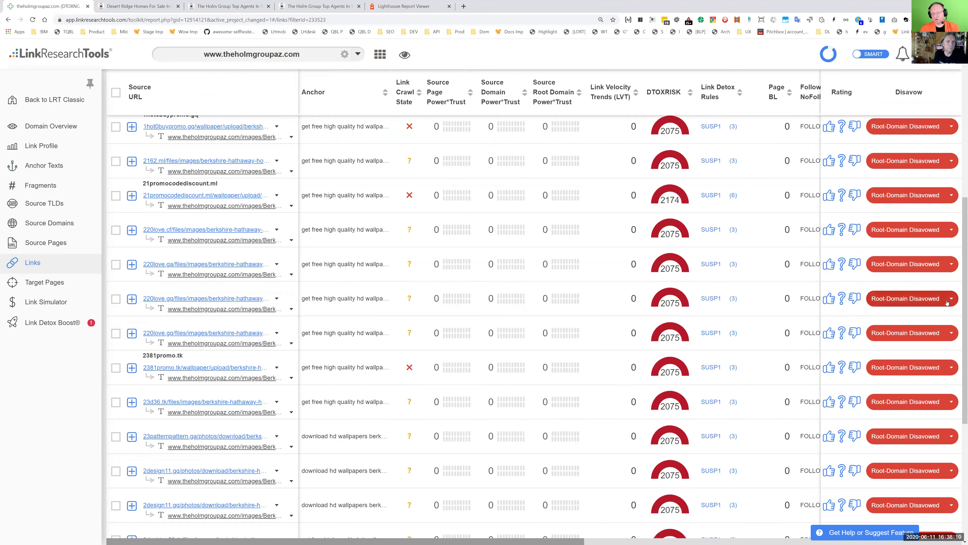
scroll(865, 353, down, 6)
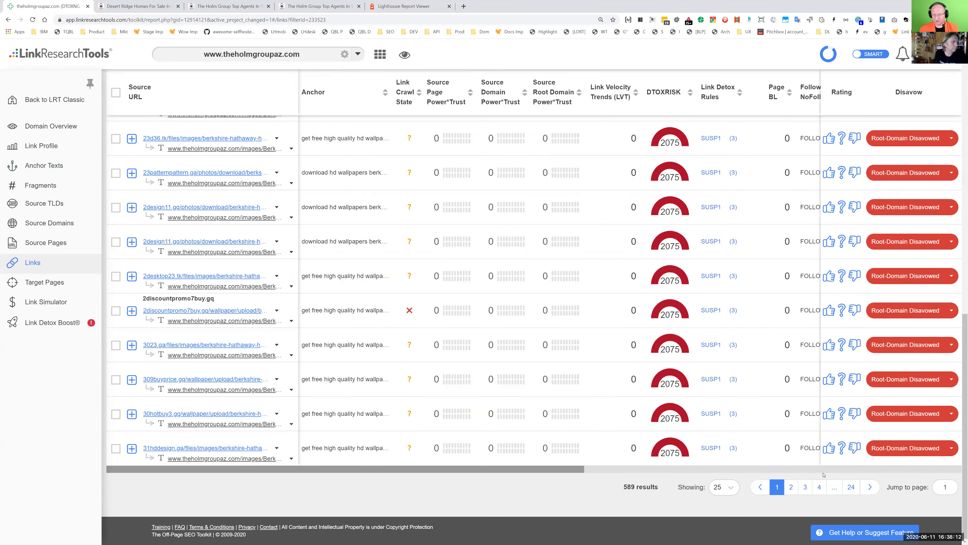
click(858, 490)
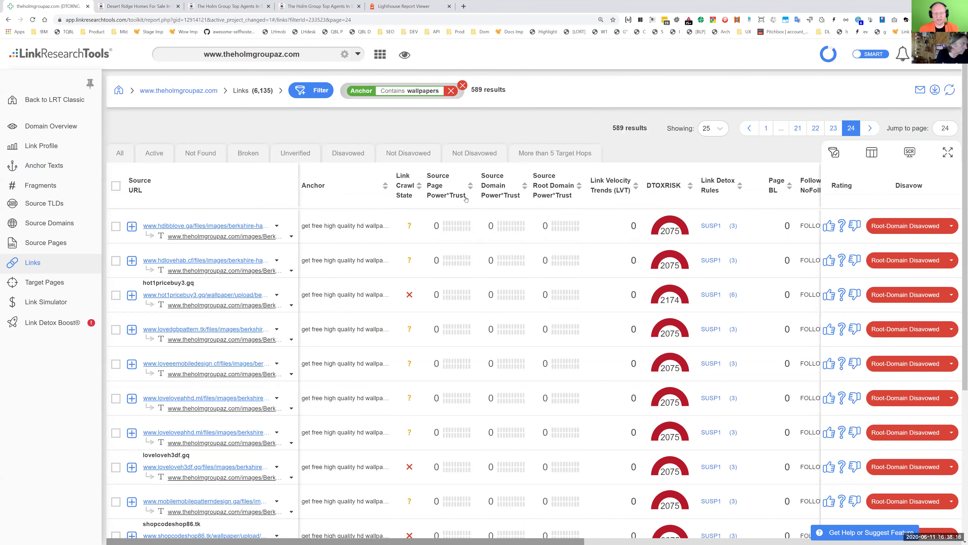
Step: Sort the wallpapers links by Source Page Power*Trust and return to the first page of the list
click(465, 197)
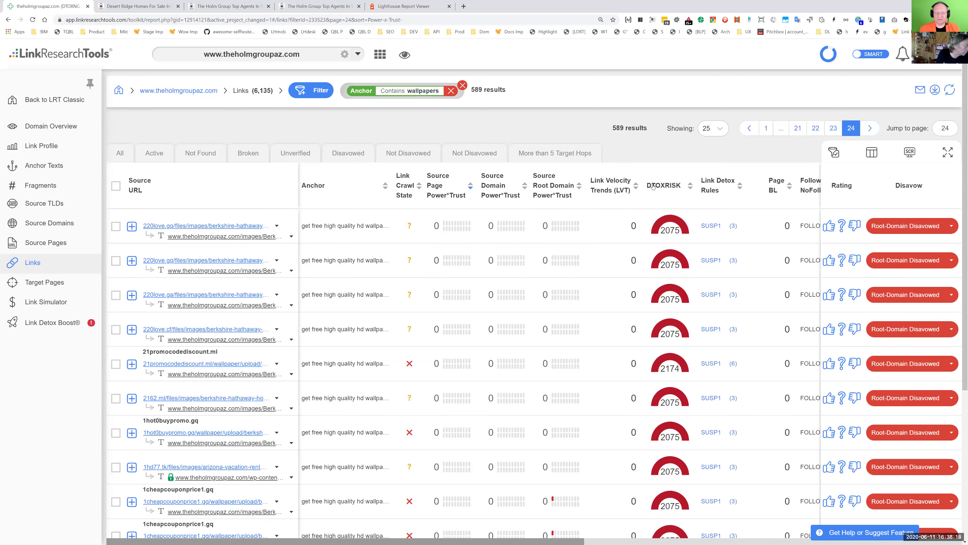
click(767, 129)
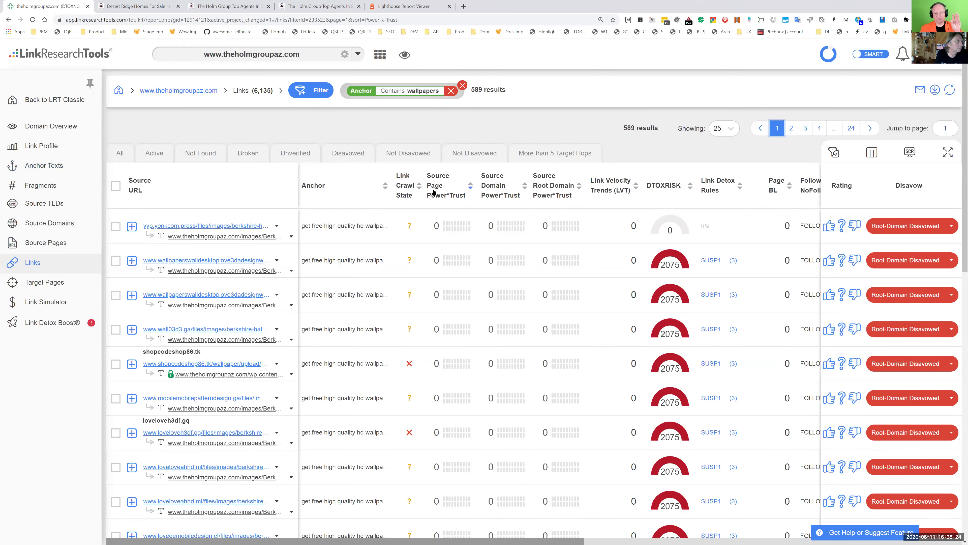
click(447, 197)
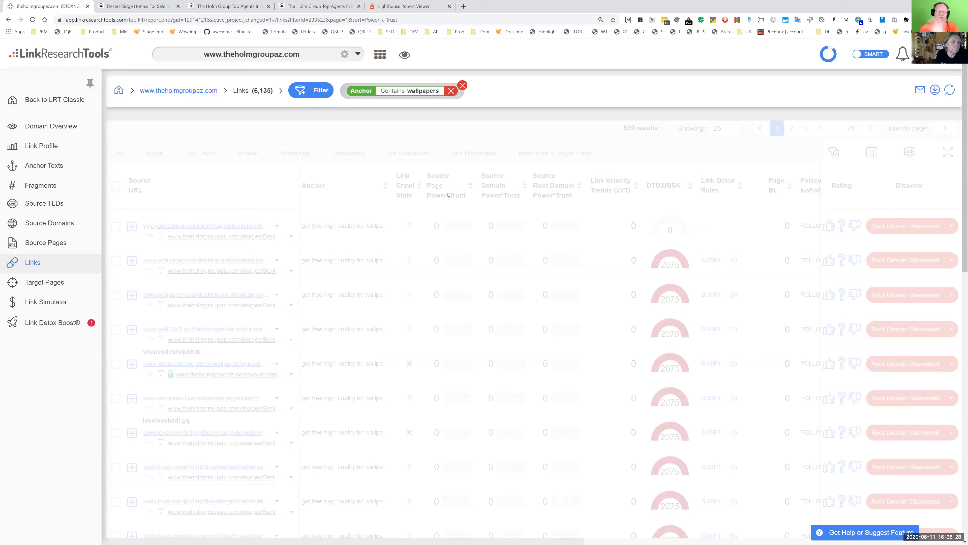
click(449, 196)
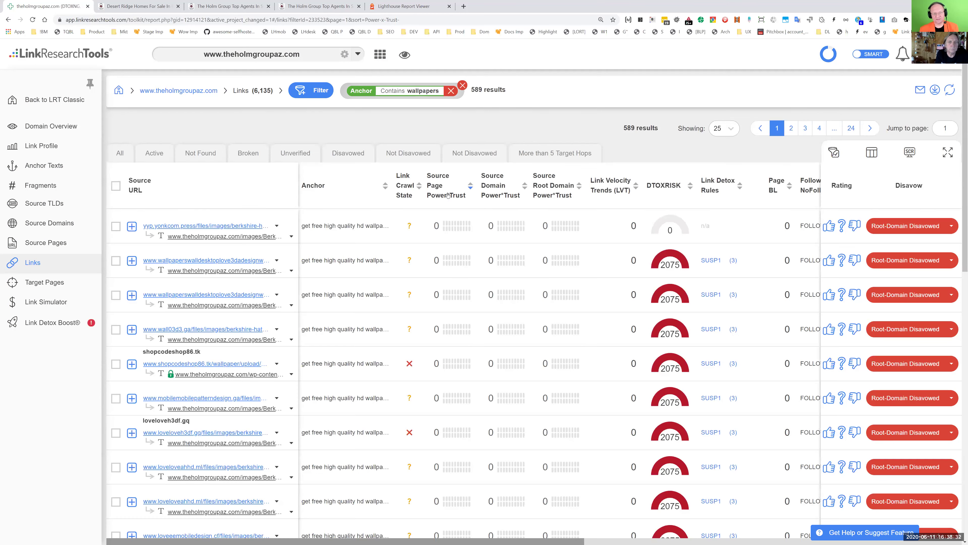
Step: Examine the anchor texts and the link profile's DTOXRISK distribution for the wallpapers links
click(60, 166)
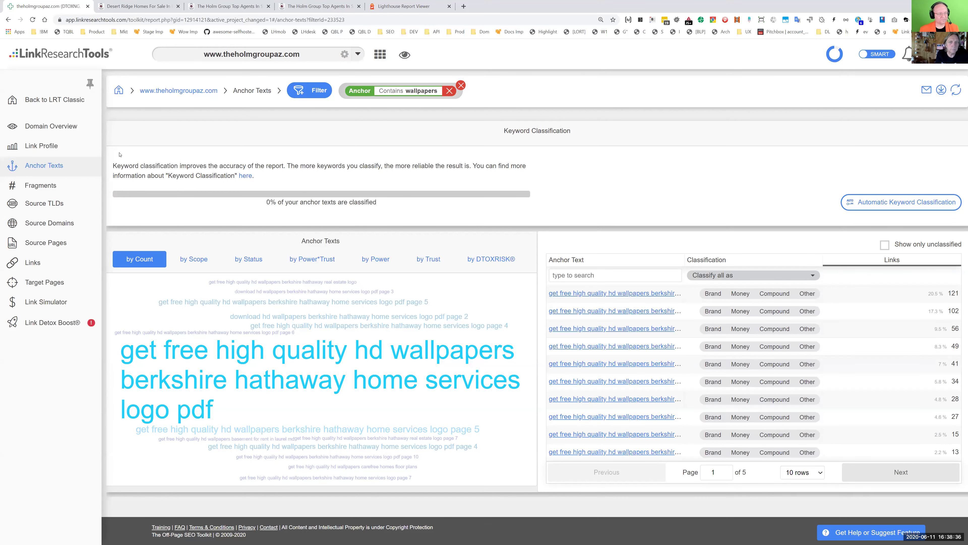
click(40, 145)
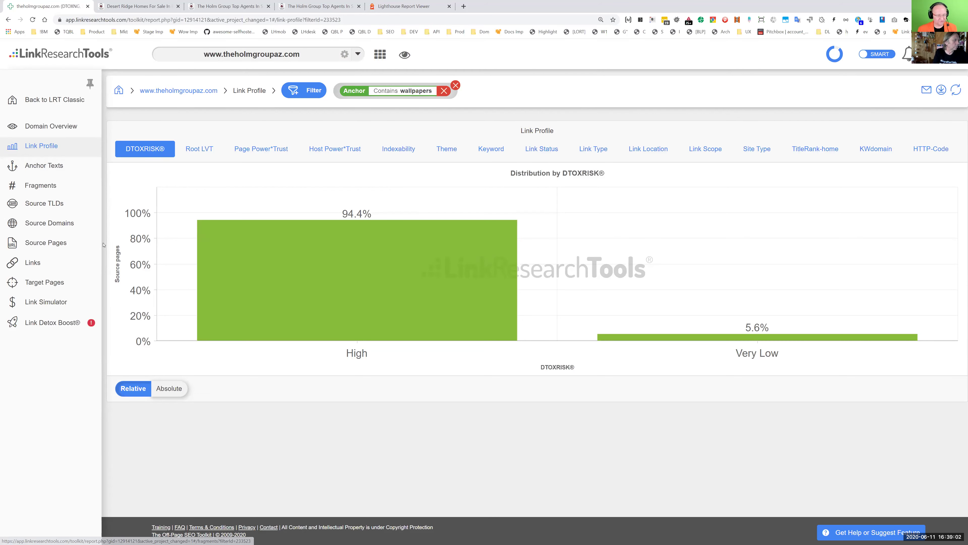
click(70, 168)
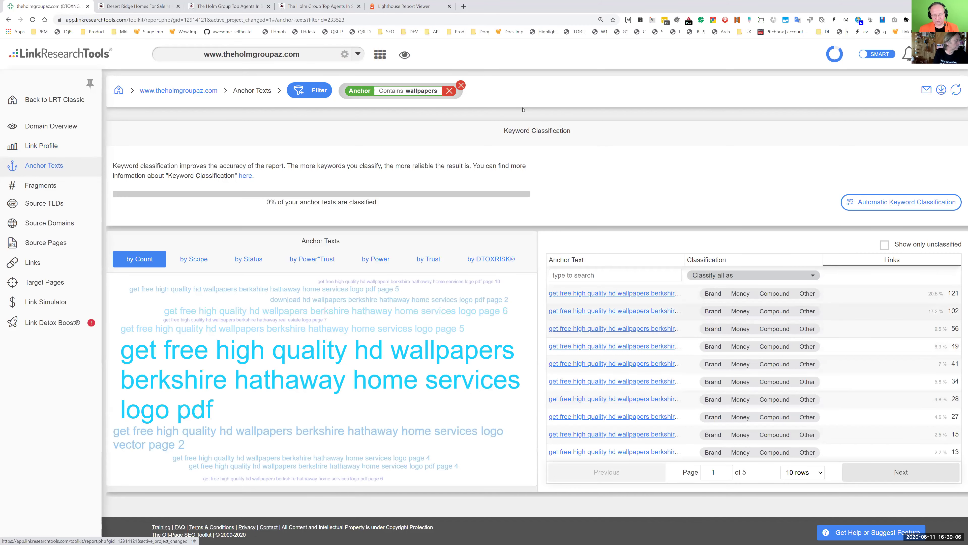
Step: Clear the wallpapers anchor filter and show the whole link profile's DTOXRISK distribution in absolute numbers
click(461, 85)
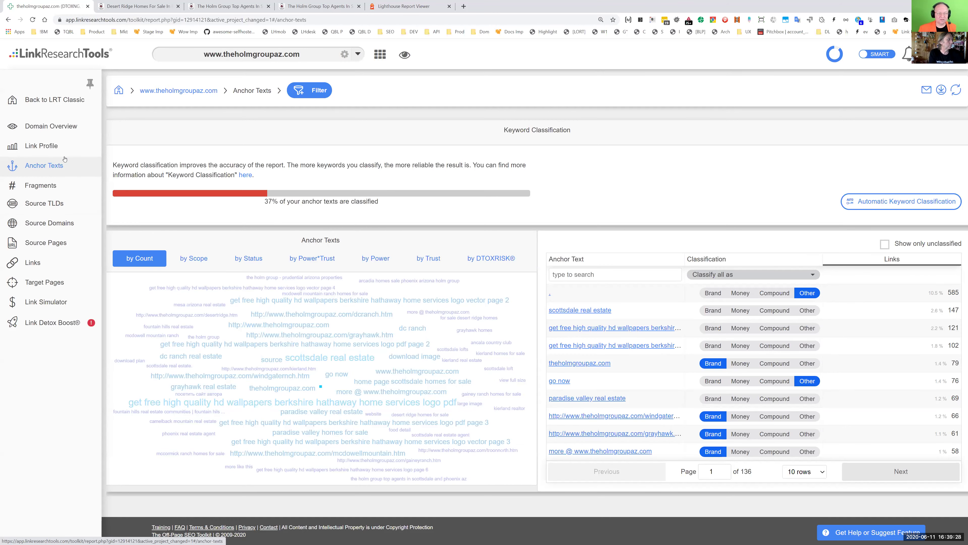
click(50, 126)
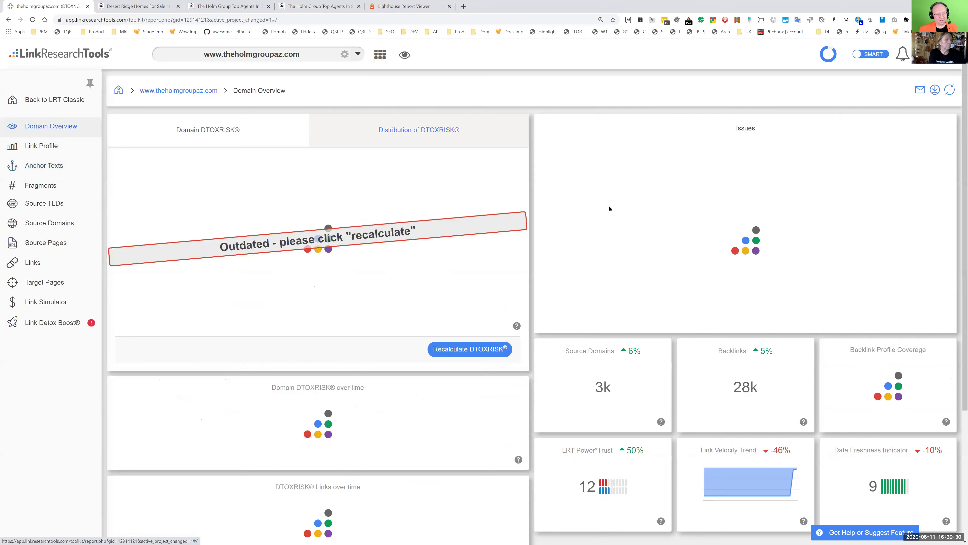
click(69, 147)
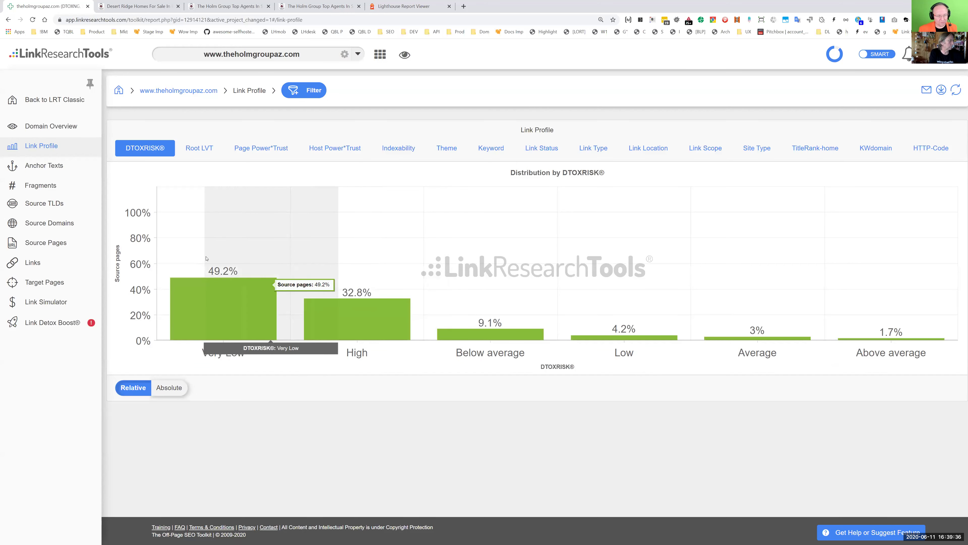
mouse_move(347, 311)
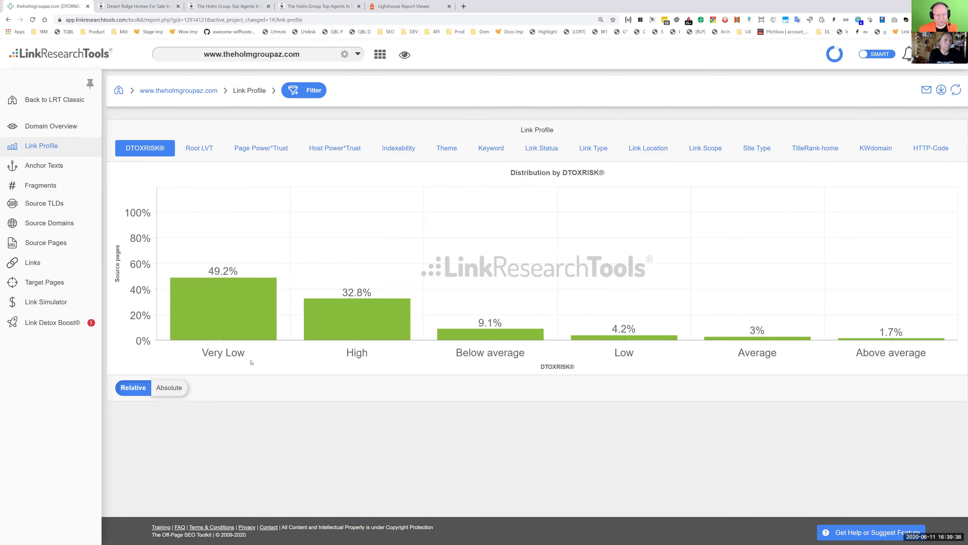
click(169, 388)
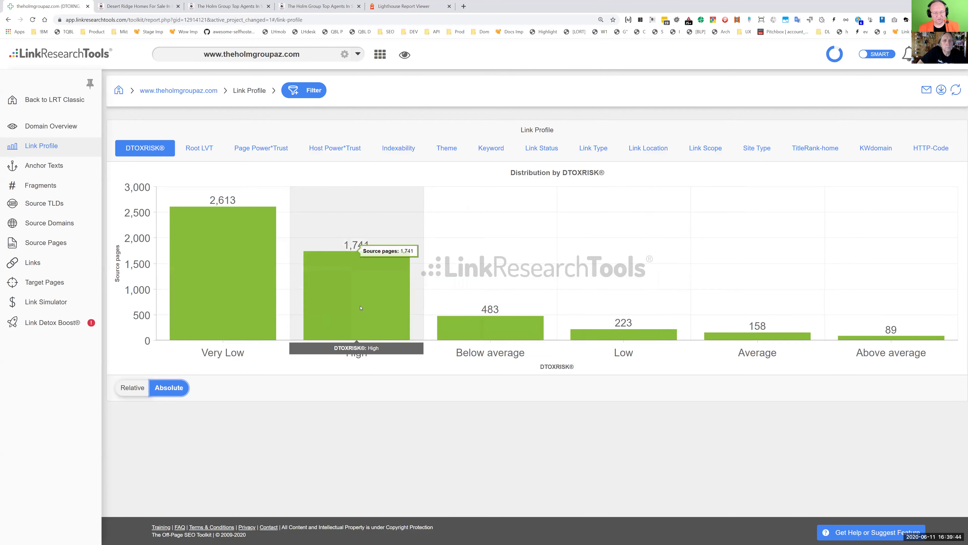
Step: List the source pages with High DTOXRISK, narrow them to the disavowed ones and highlight the result count
click(492, 290)
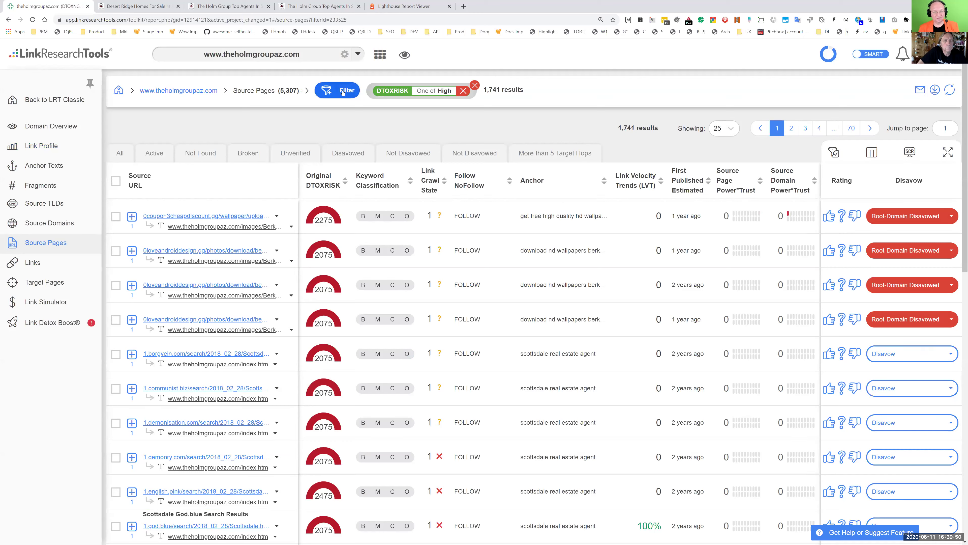
click(410, 94)
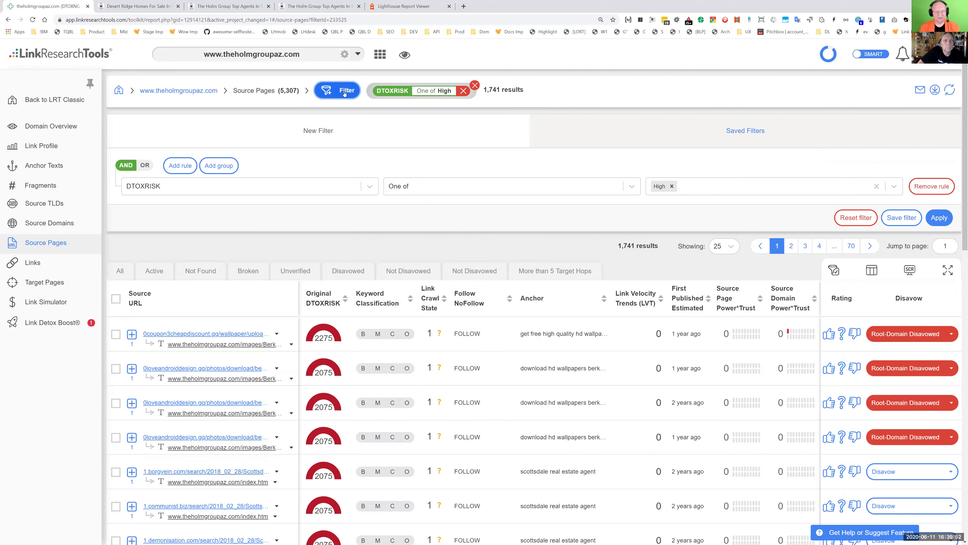
click(536, 151)
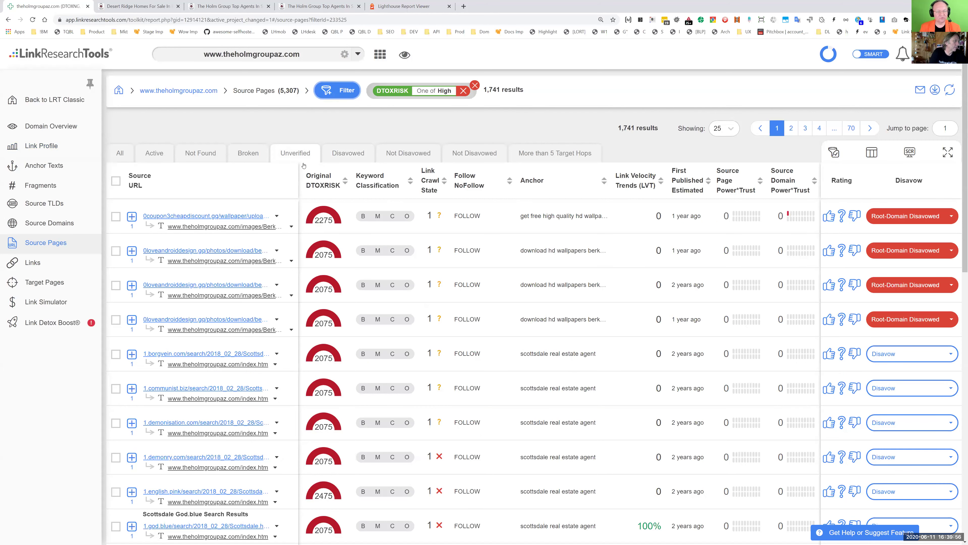
click(363, 154)
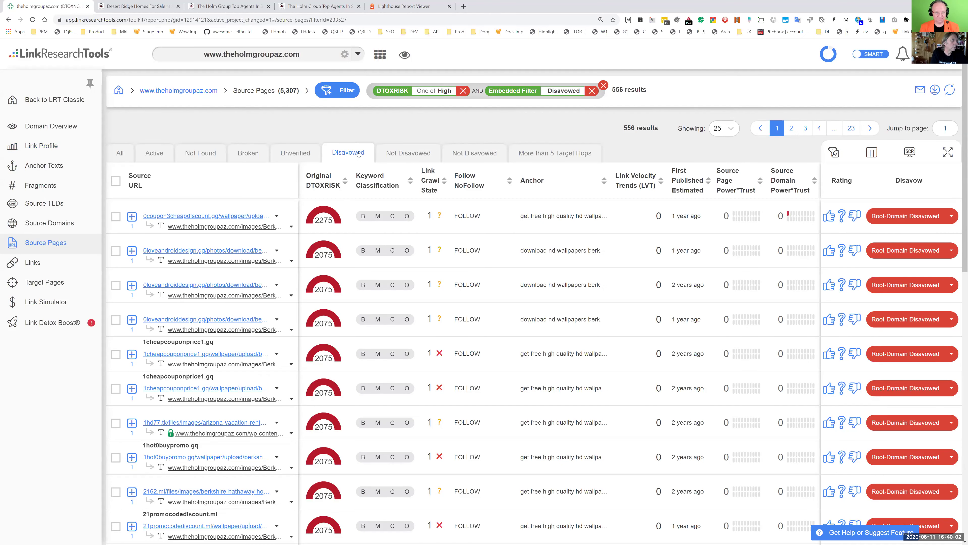
drag(608, 93, 647, 95)
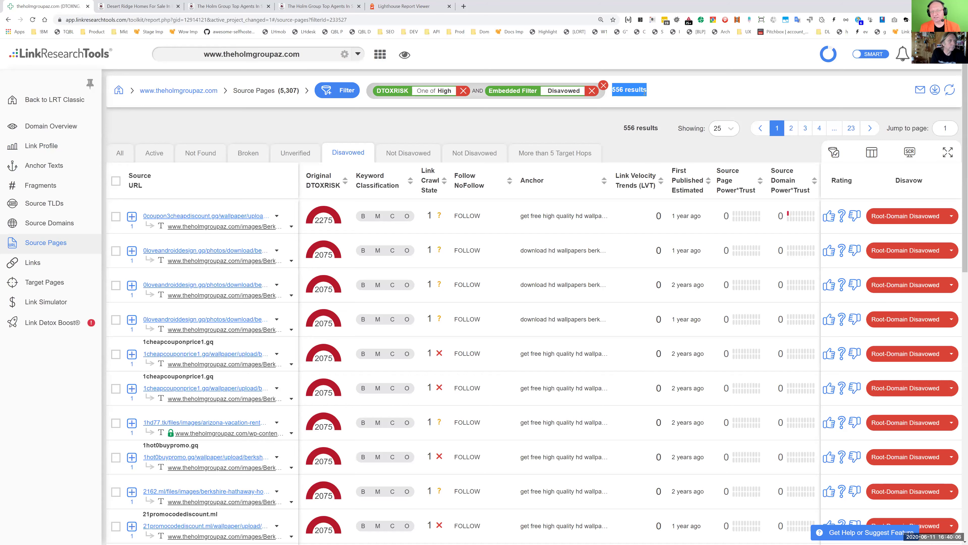
Step: Clear the disavowed-page filters, list the source pages with High DTOXRISK from the link profile and narrow them to the Not Disavowed ones
click(604, 87)
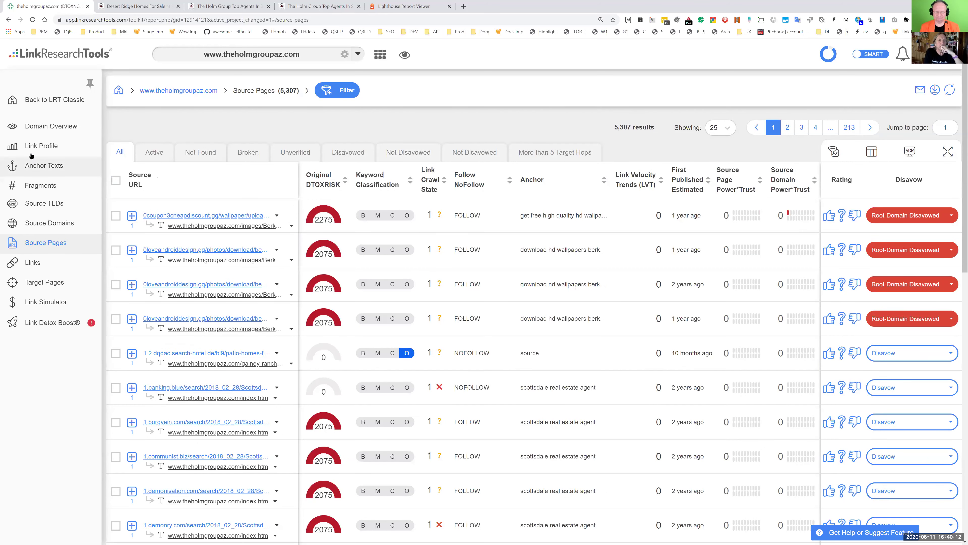
click(41, 146)
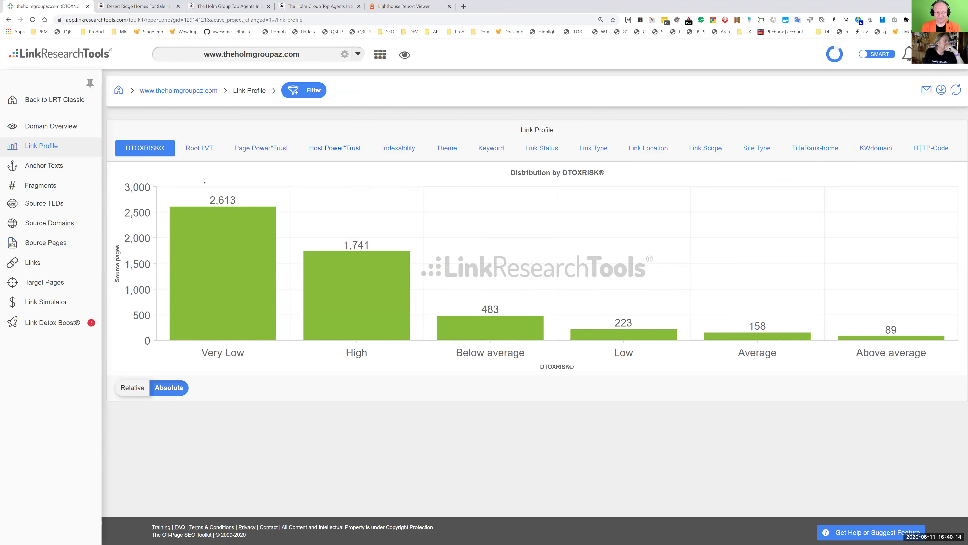
click(366, 301)
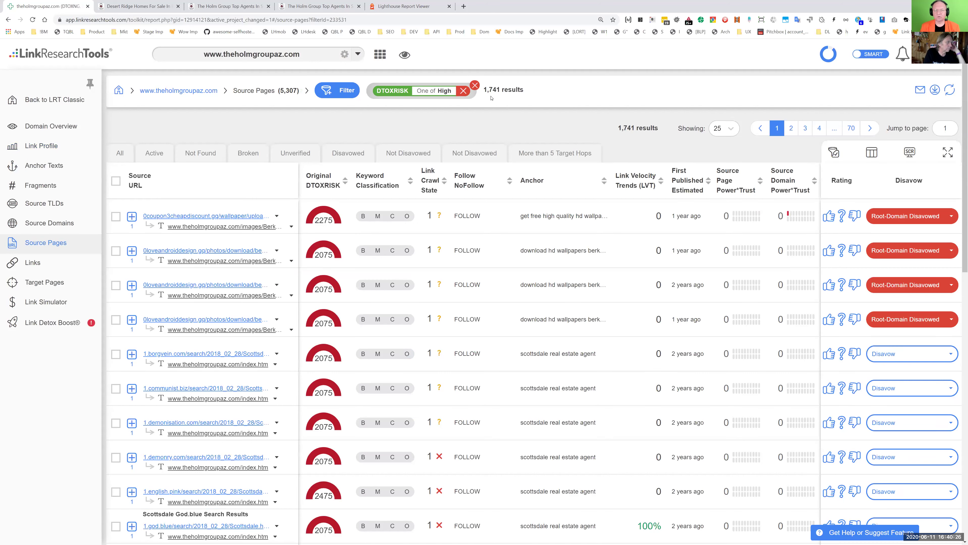
drag(485, 89, 525, 90)
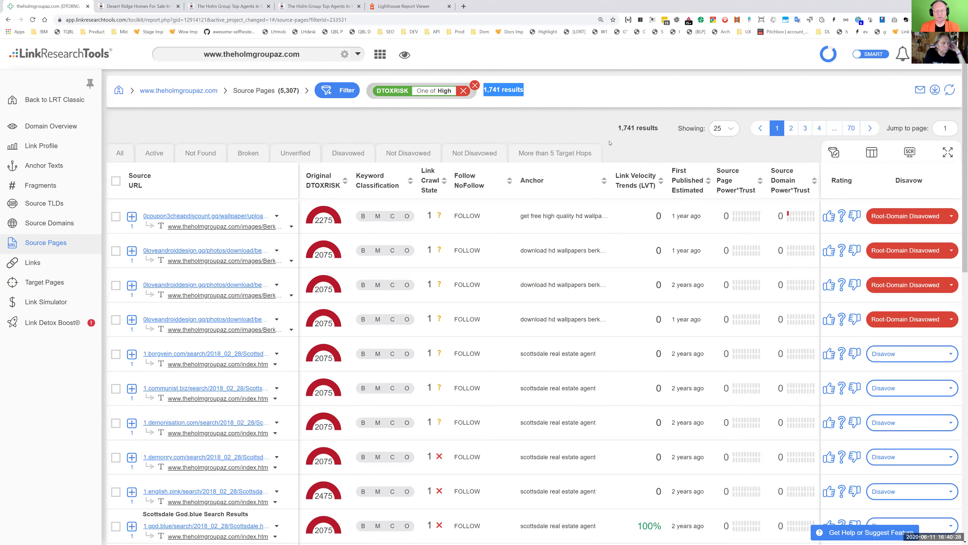
click(417, 156)
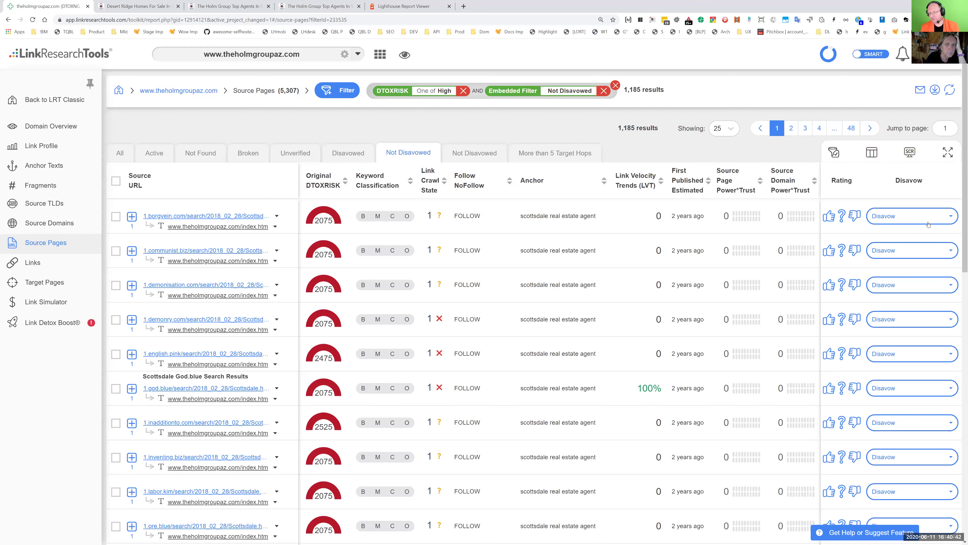
Step: Highlight the first page's estimated publishing age and search the table's column selection for "crawl", leaving the displayed columns as they are
drag(668, 216, 709, 218)
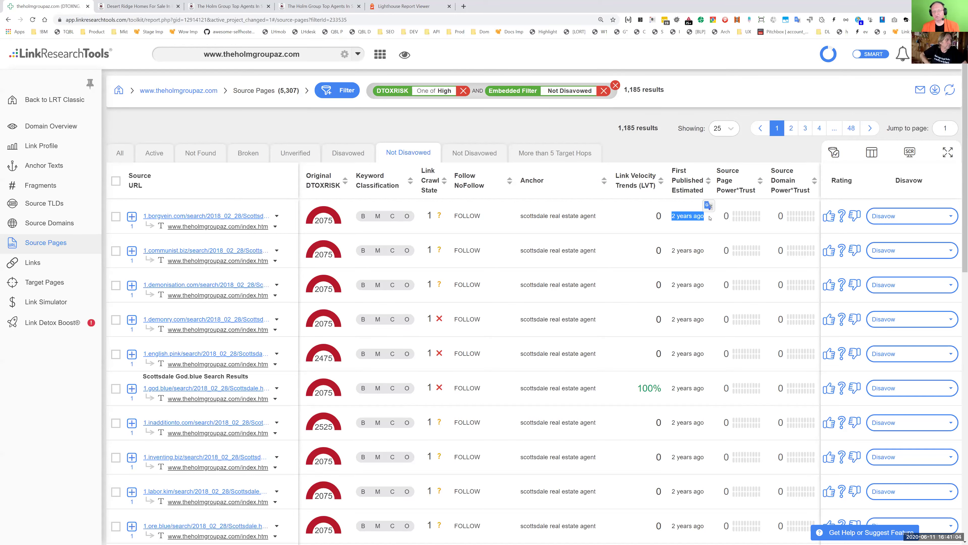
click(881, 160)
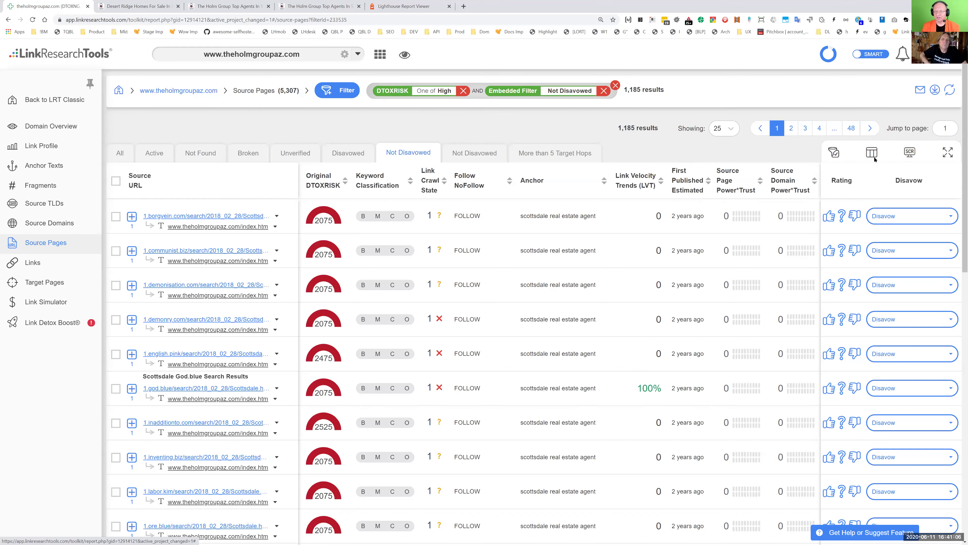
click(872, 153)
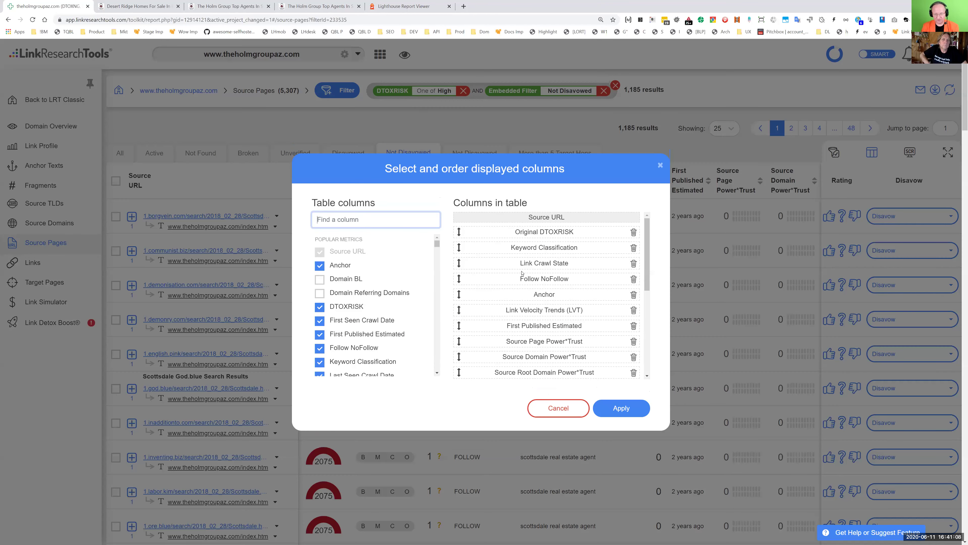
text(cral)
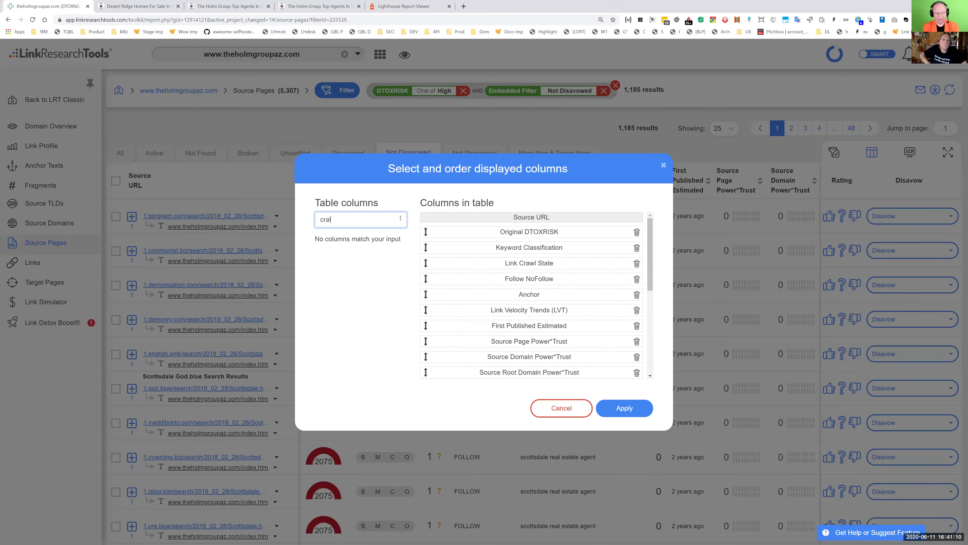
key(BackSpace)
text(wl)
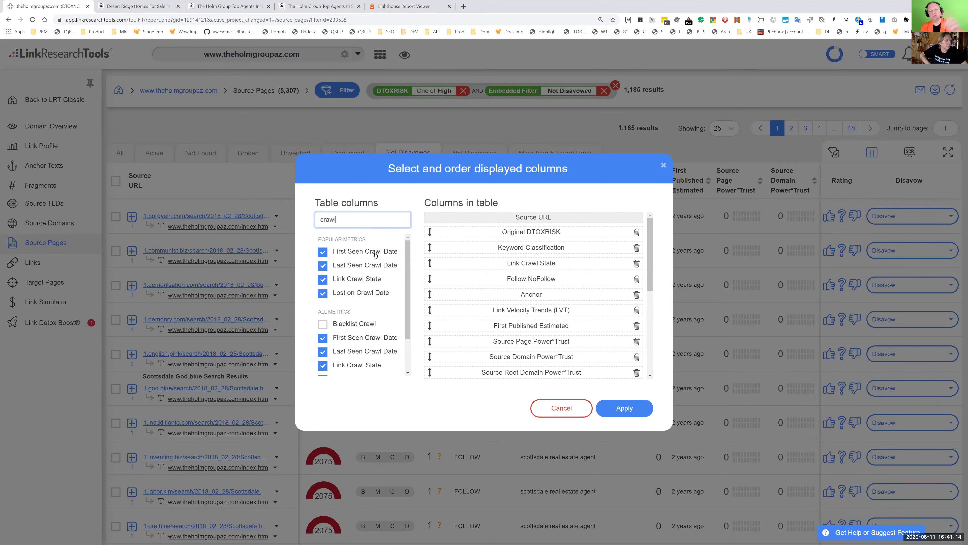
click(561, 408)
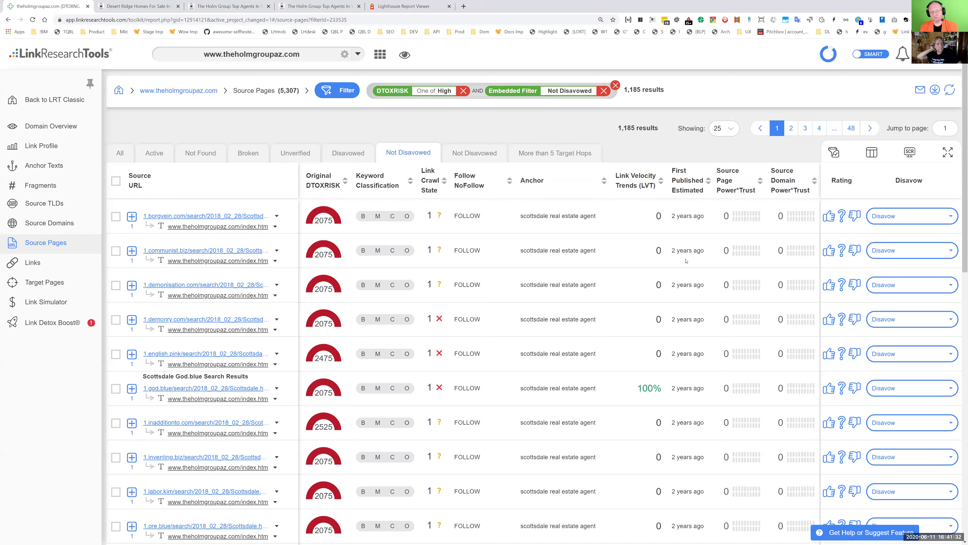
Step: Look through the not disavowed source pages, select all listed rows and extend the bulk actions to all filtered pages
scroll(653, 255, down, 5)
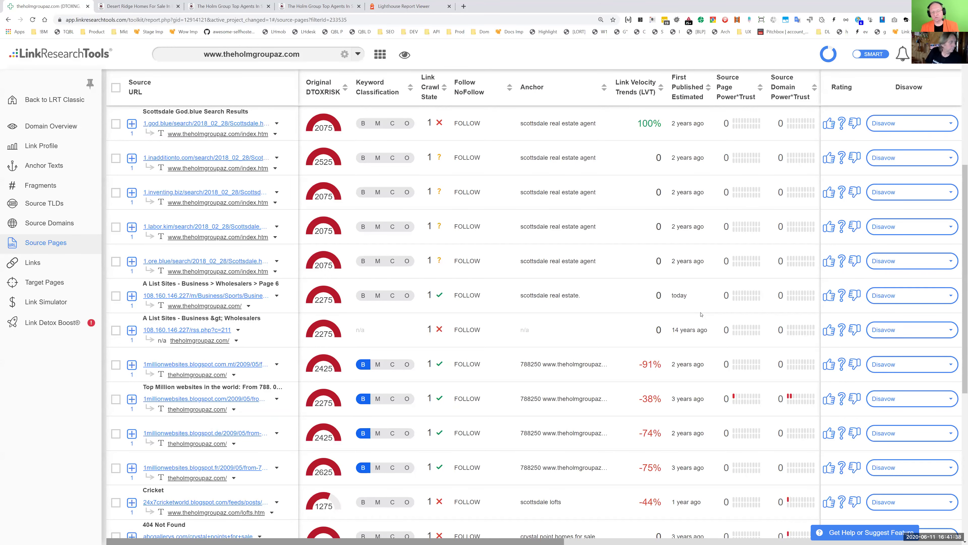
scroll(309, 229, up, 5)
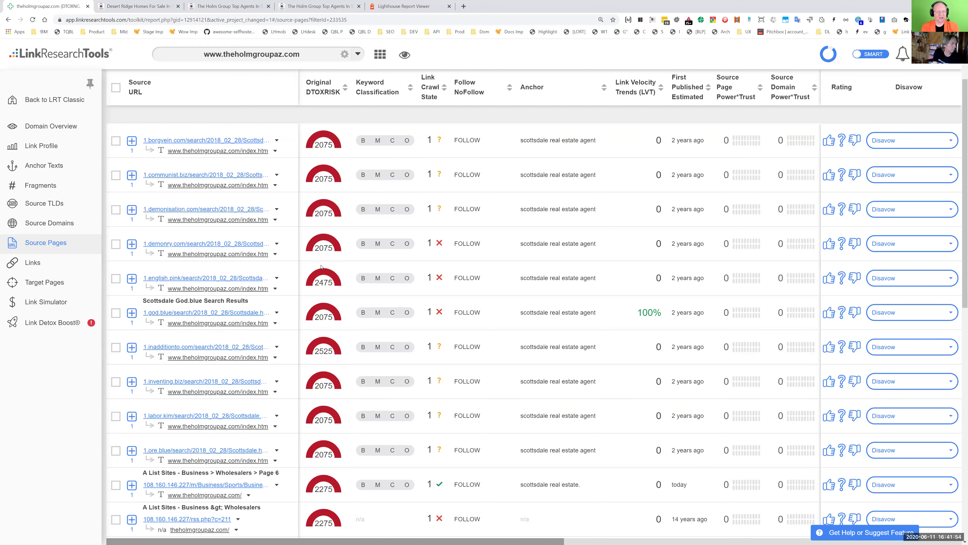
scroll(321, 267, up, 3)
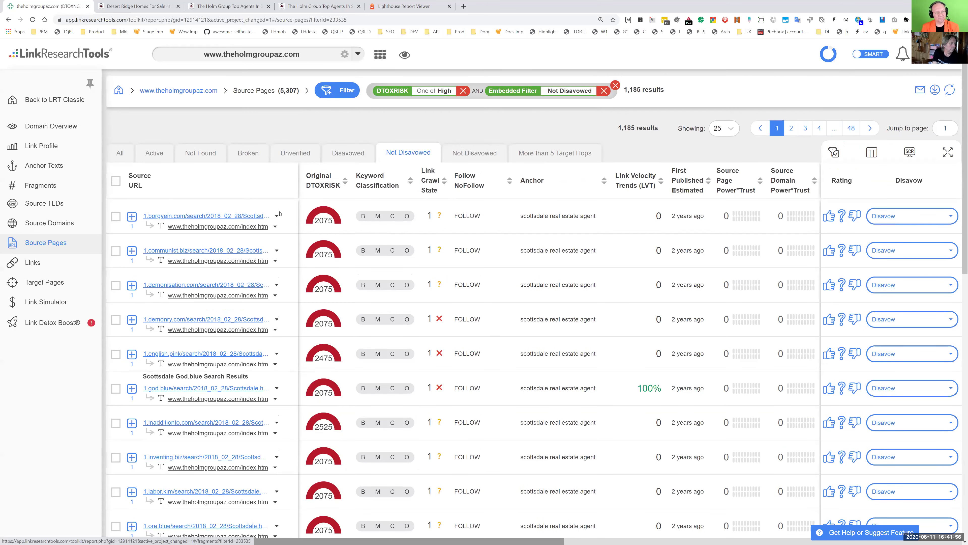
click(117, 183)
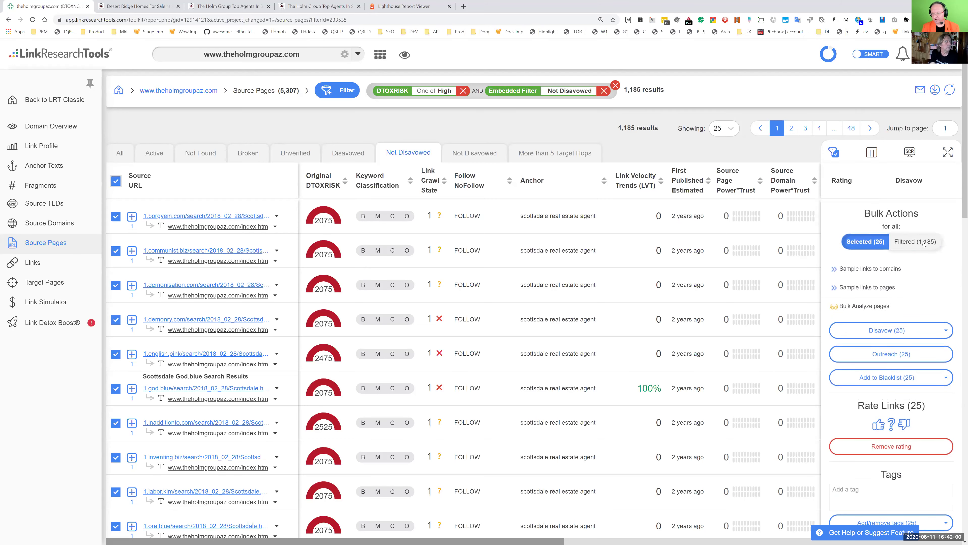
click(925, 243)
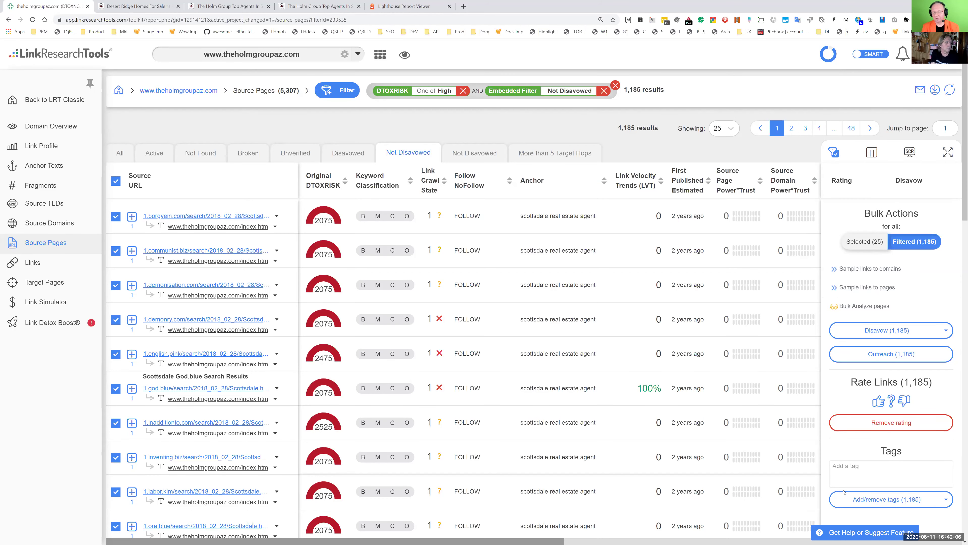
Step: Deselect all source pages, sort the high-risk list by Source Page Power*Trust, and review the strongest pages and their first published dates
click(116, 181)
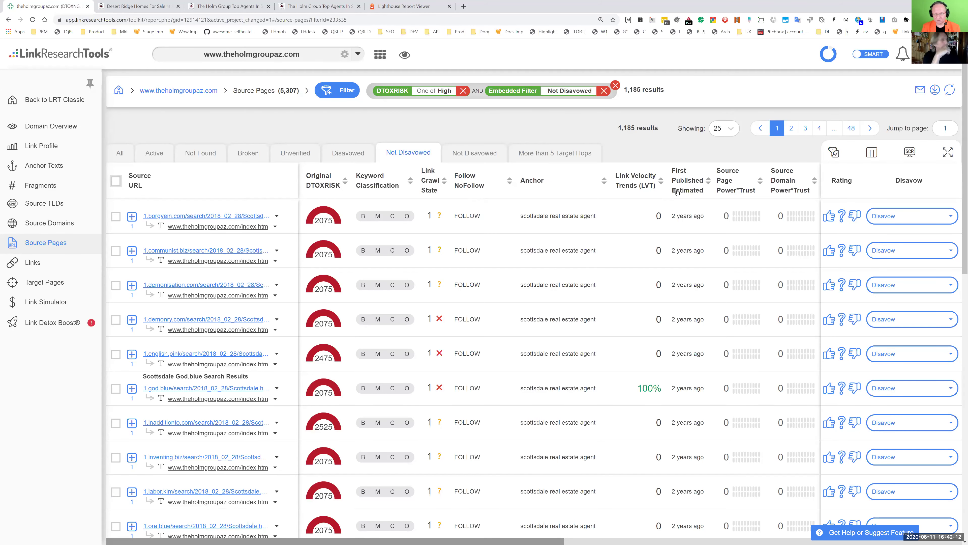
click(736, 186)
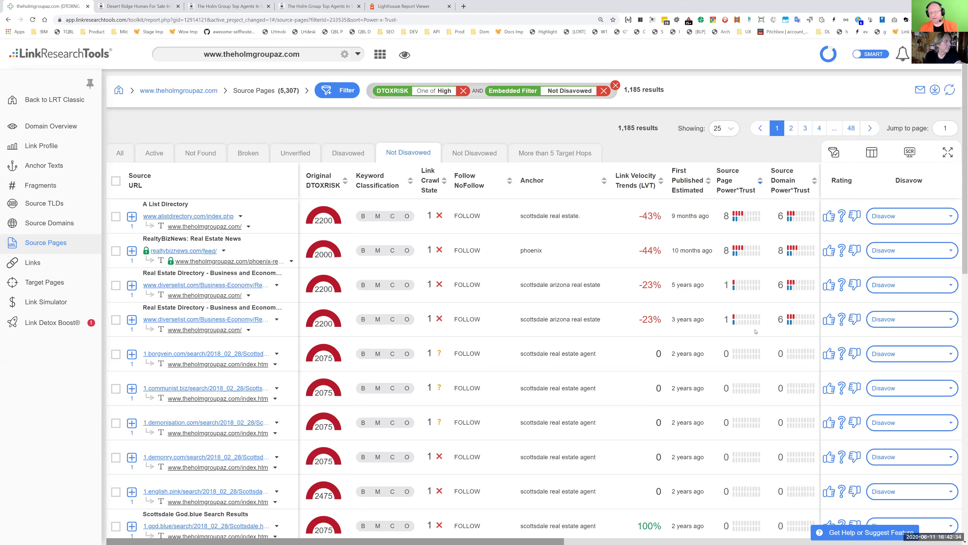
drag(670, 284, 704, 285)
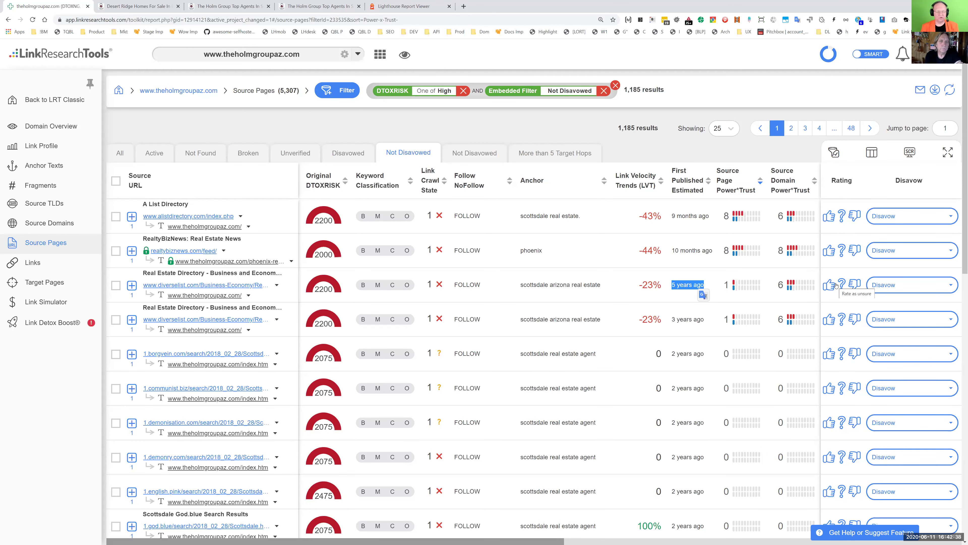
scroll(571, 372, down, 10)
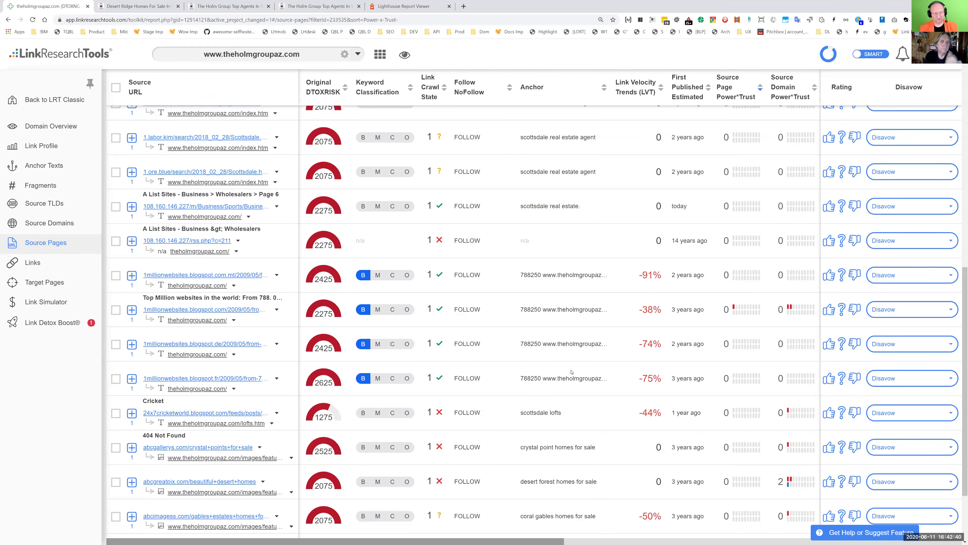
scroll(570, 372, down, 3)
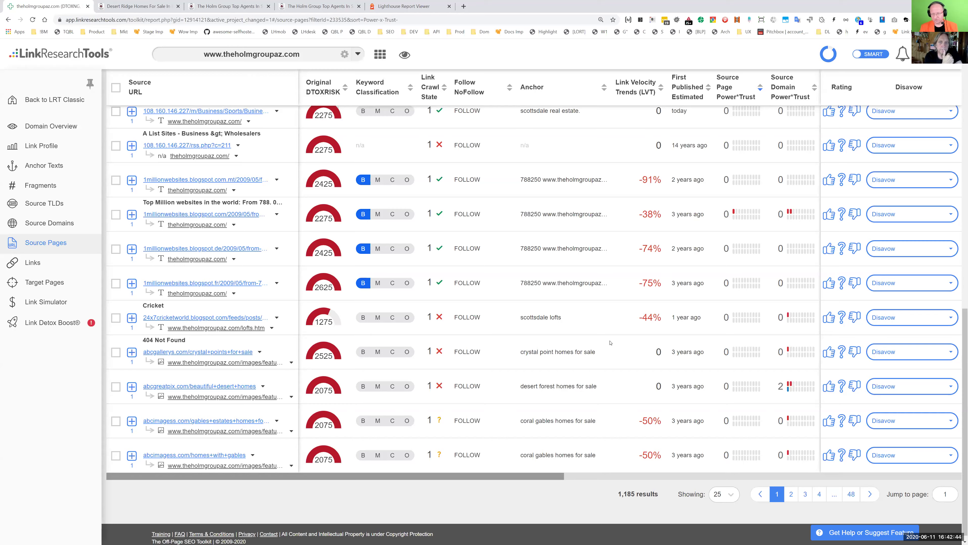
scroll(610, 343, up, 15)
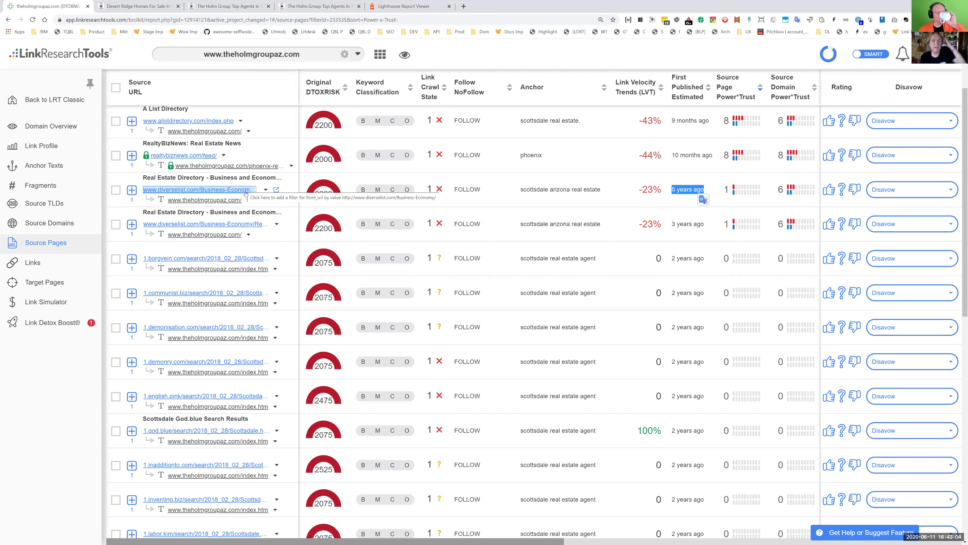
scroll(246, 193, up, 1)
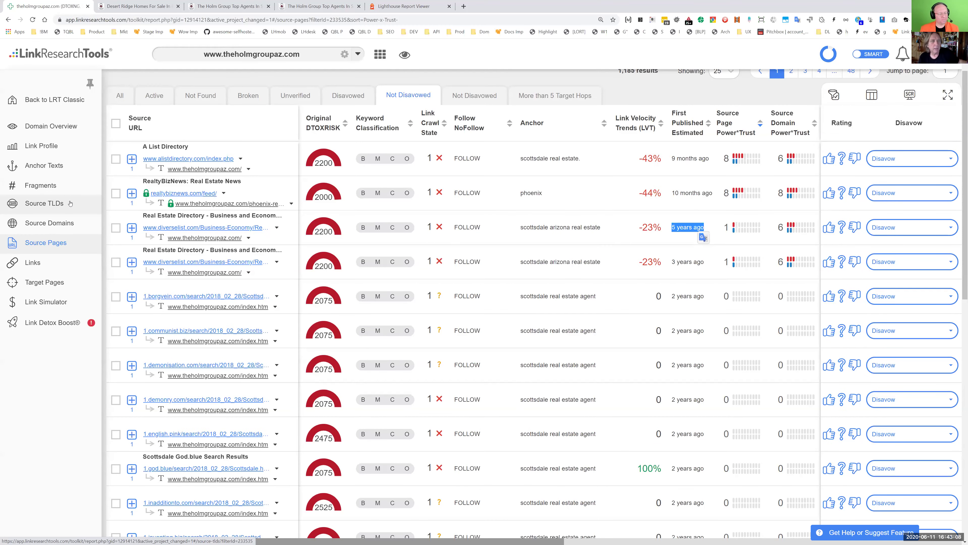
scroll(96, 213, up, 2)
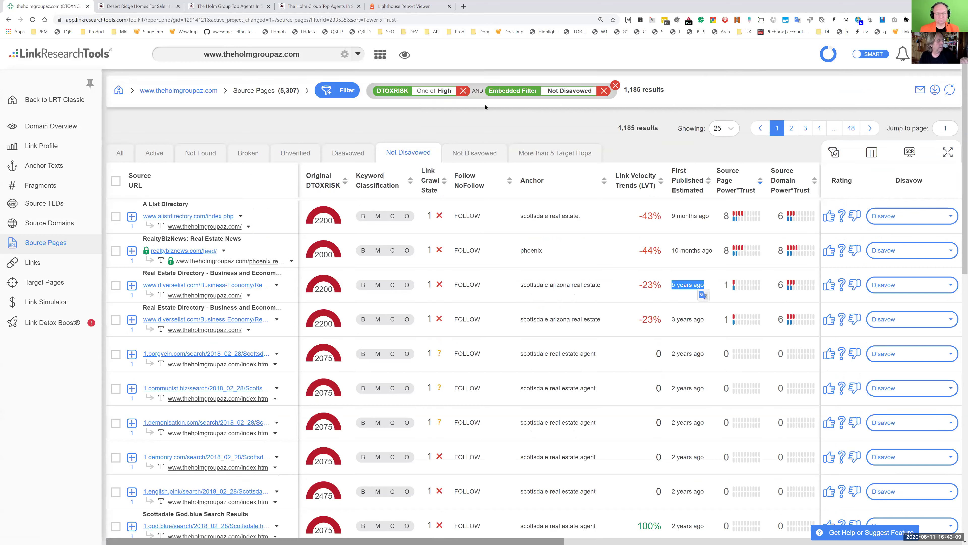
Step: Check the filtered source domains, return to the source pages, and clear the DTOXRISK and Not Disavowed filters
click(64, 231)
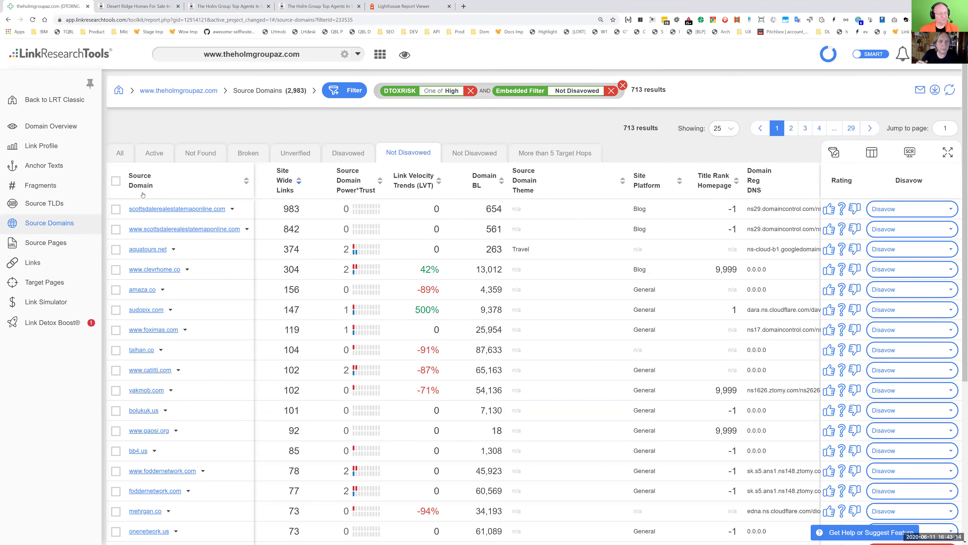
click(62, 243)
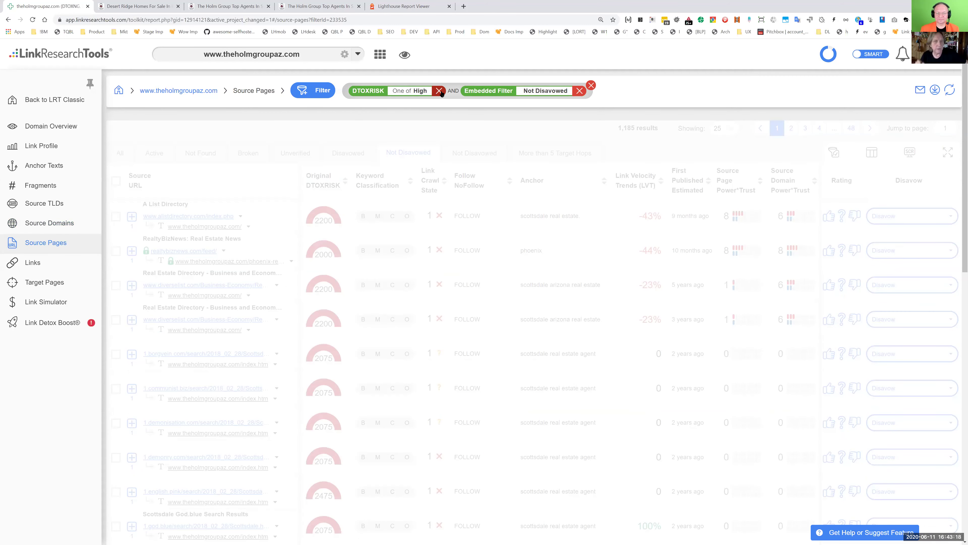
click(587, 89)
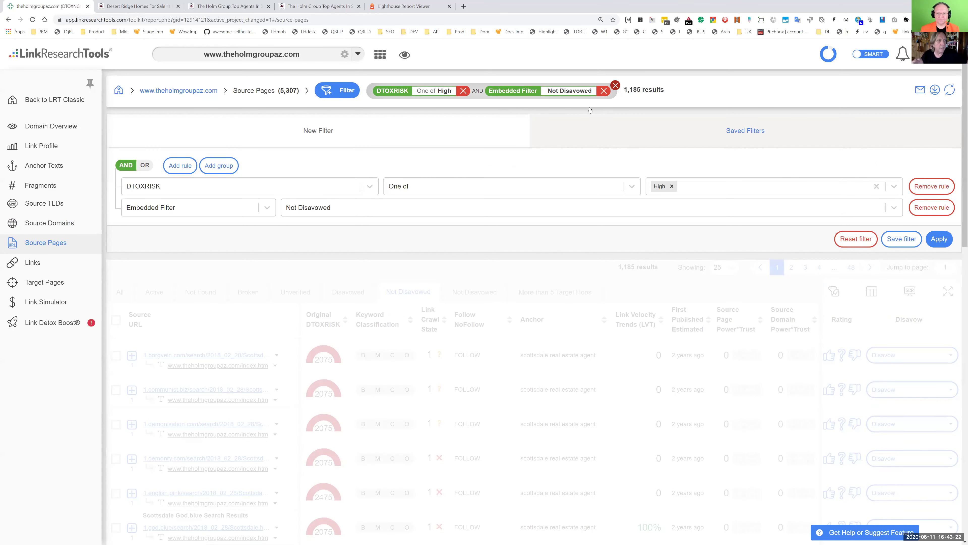
click(615, 85)
Step: Show only the source pages with Very Low DTOXRISK, drilling down from the link profile's DTOXRISK distribution
click(344, 94)
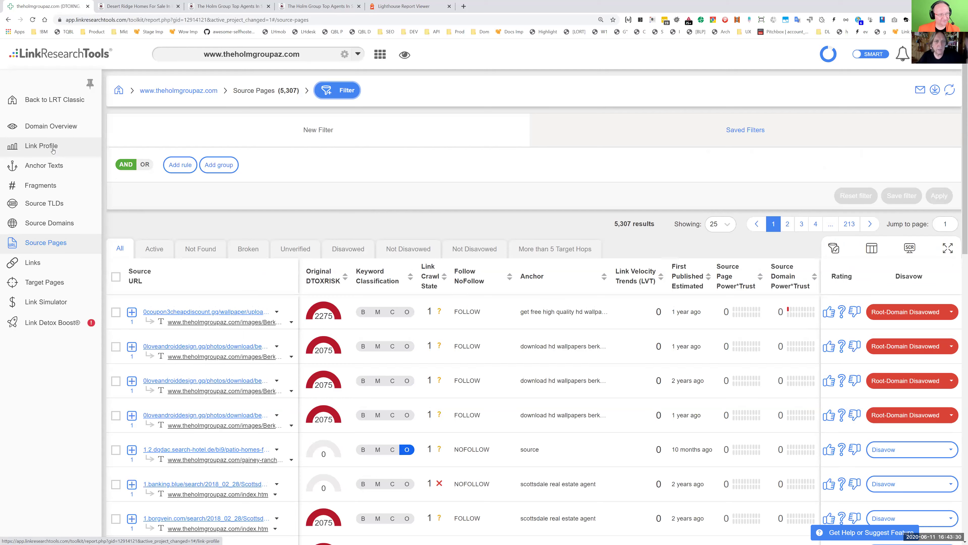
click(53, 150)
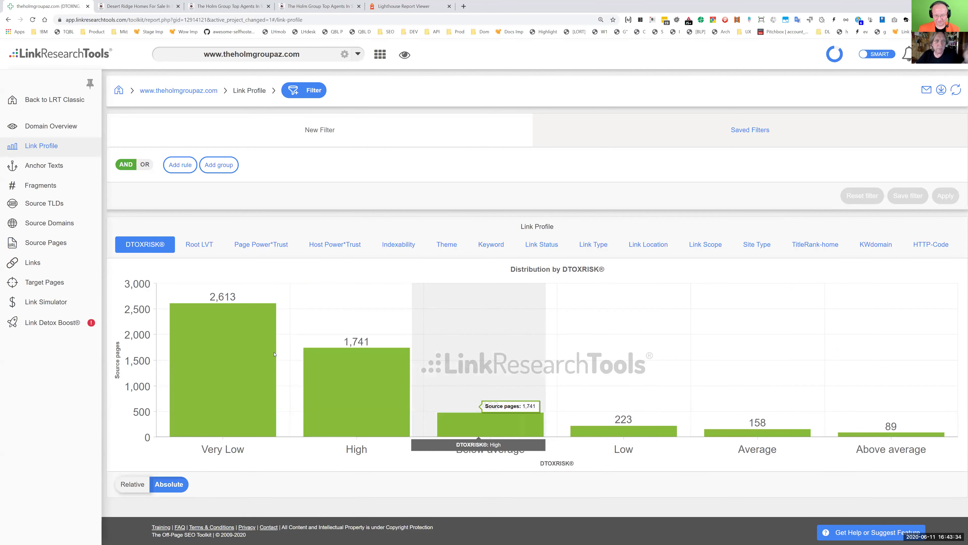
click(207, 335)
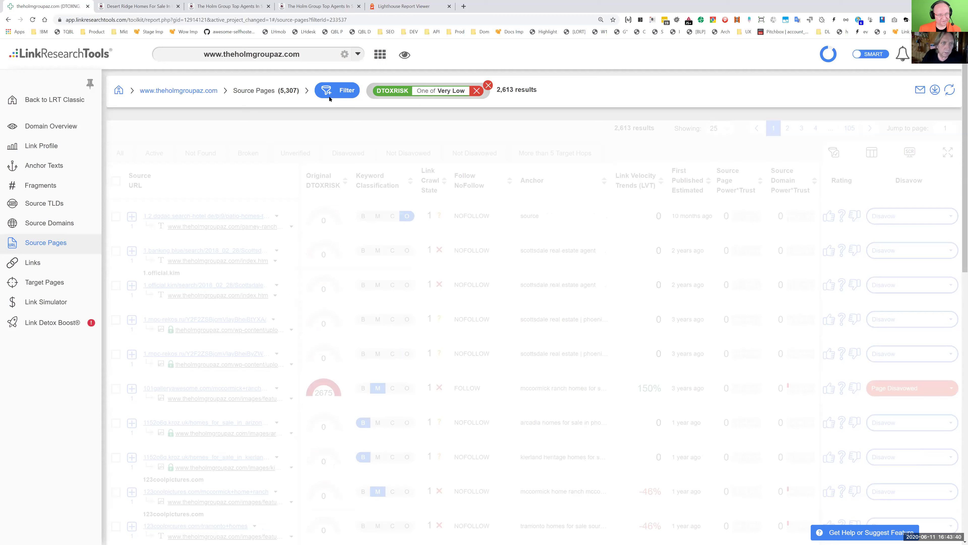
Step: Add a filter rule requiring Source Domain to contain "fbbd" and apply it to the Very Low risk source pages
click(337, 95)
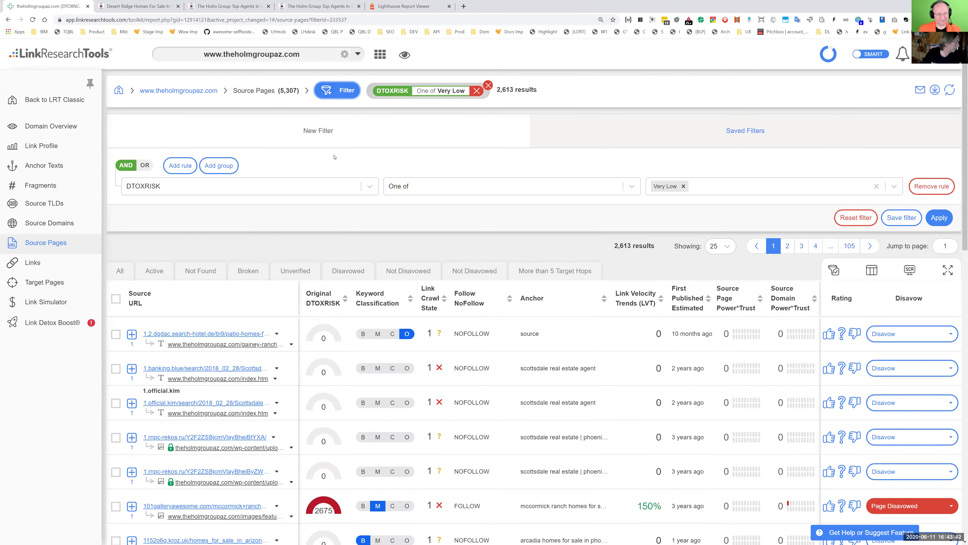
click(189, 166)
click(187, 208)
text(domain)
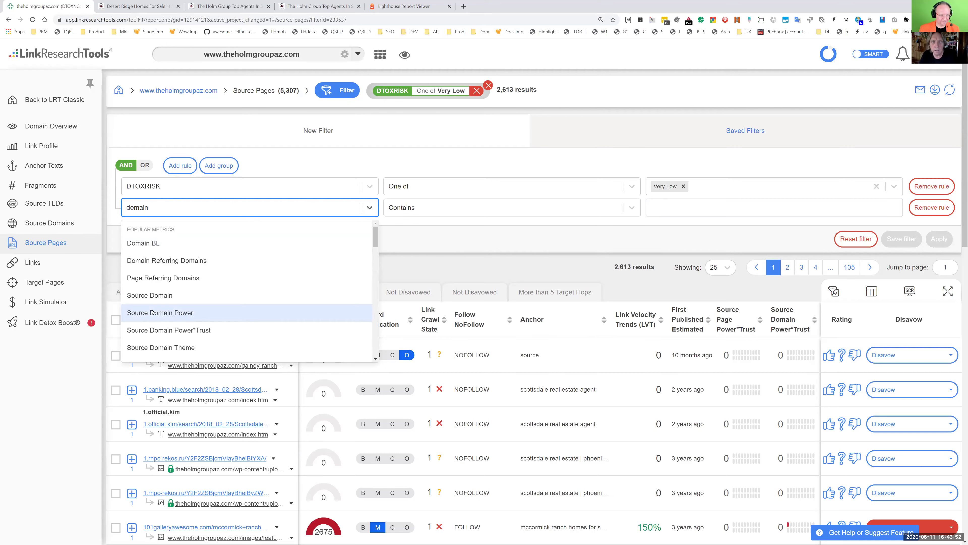
click(178, 296)
click(677, 209)
text(fbbd)
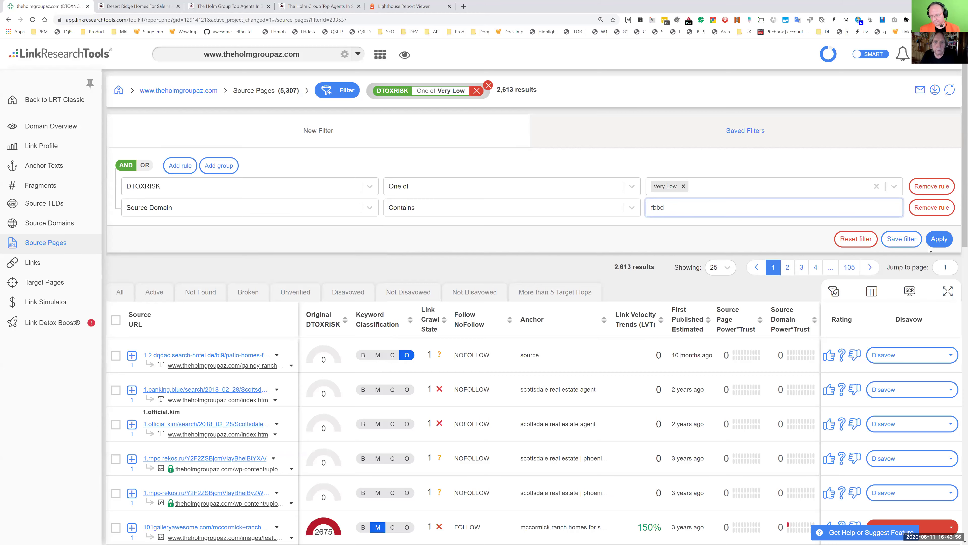
click(939, 239)
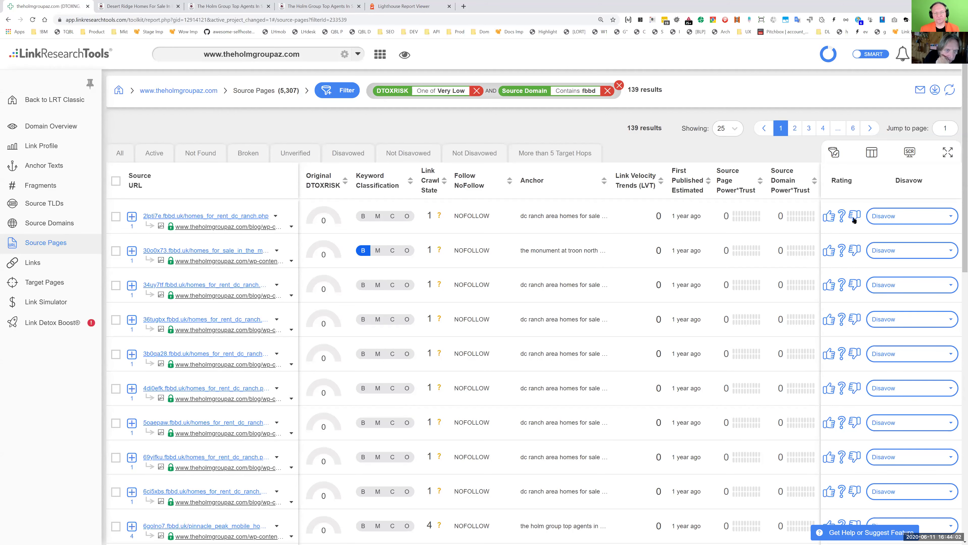
Step: Examine the result count and the list of source pages matching the fbbd filter
drag(625, 128, 656, 128)
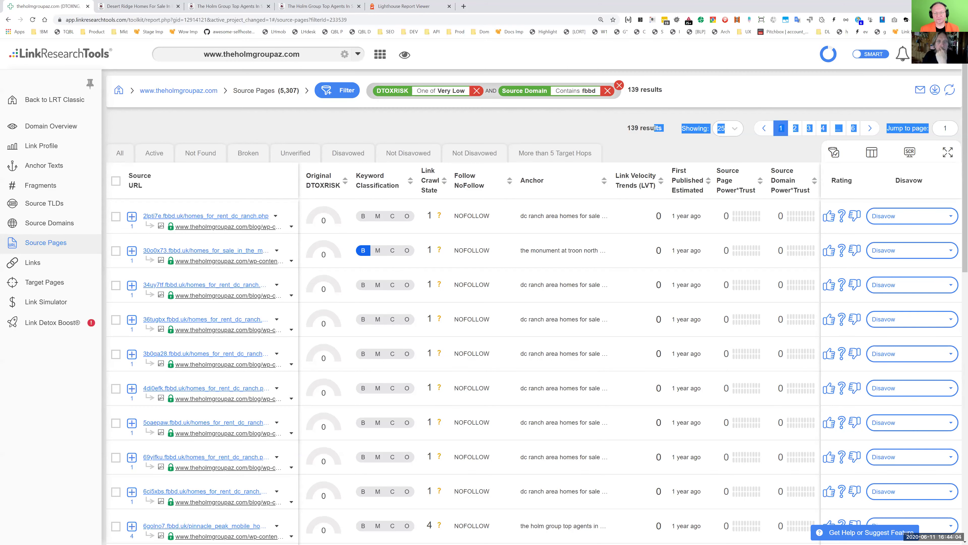
click(656, 128)
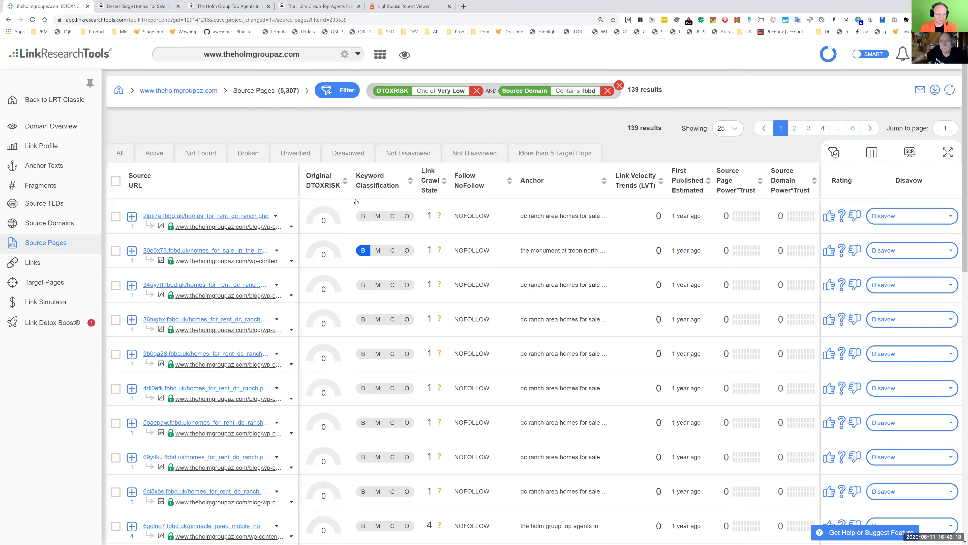
scroll(333, 318, down, 3)
scroll(332, 317, up, 3)
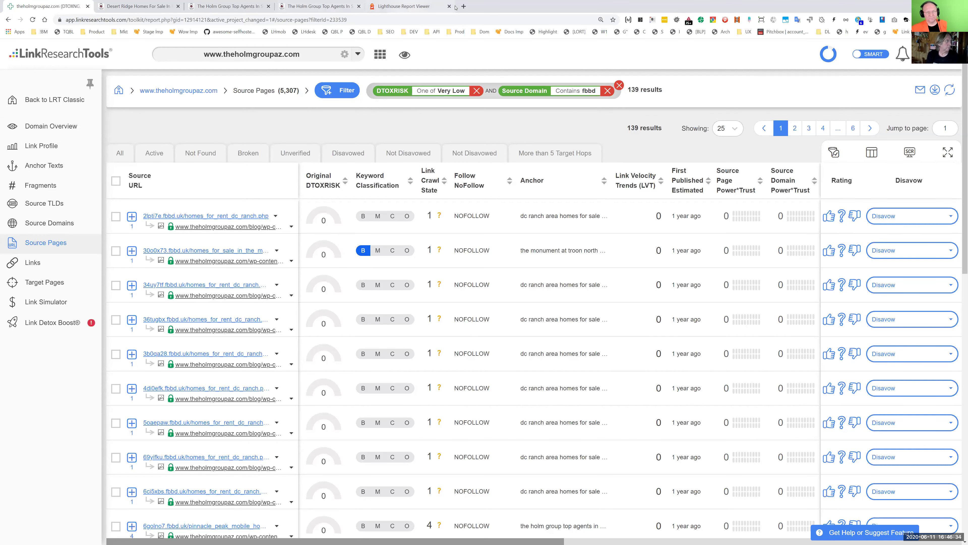
Step: Run a desktop Lighthouse report on the theholmgroupaz.com home page and view its scores
click(404, 6)
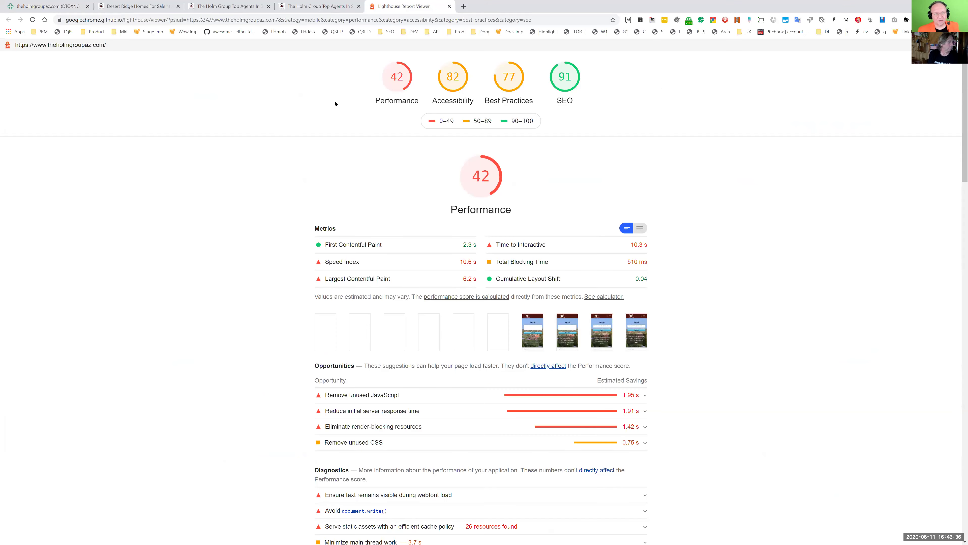
click(315, 7)
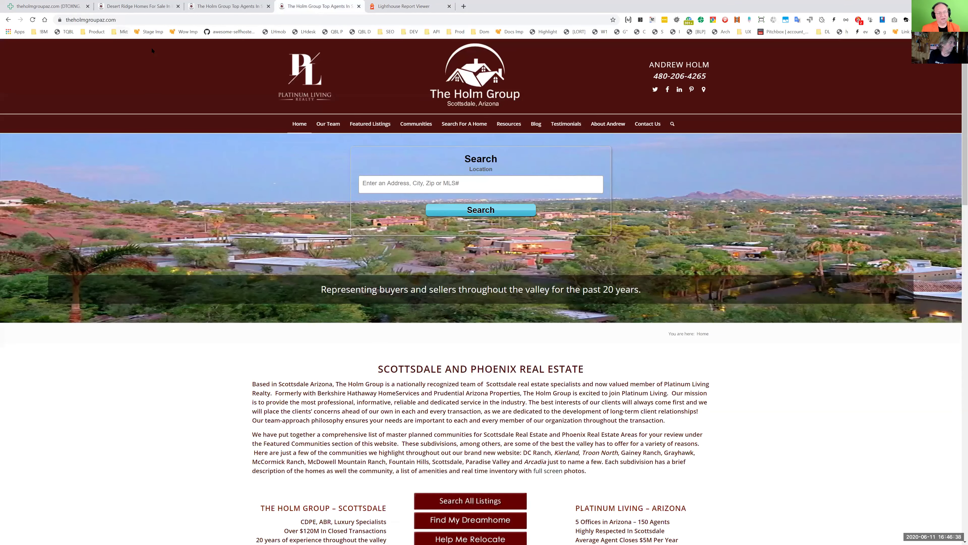
click(310, 34)
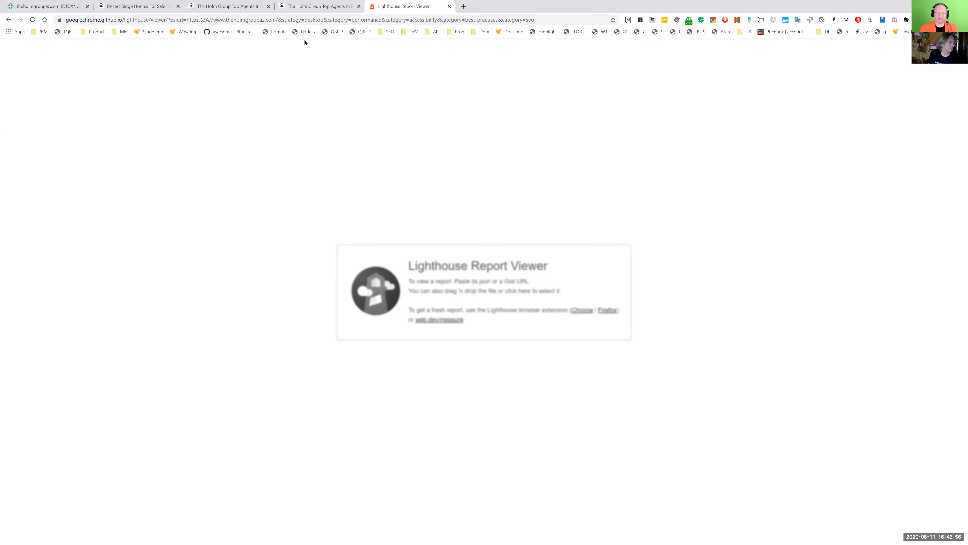
click(348, 7)
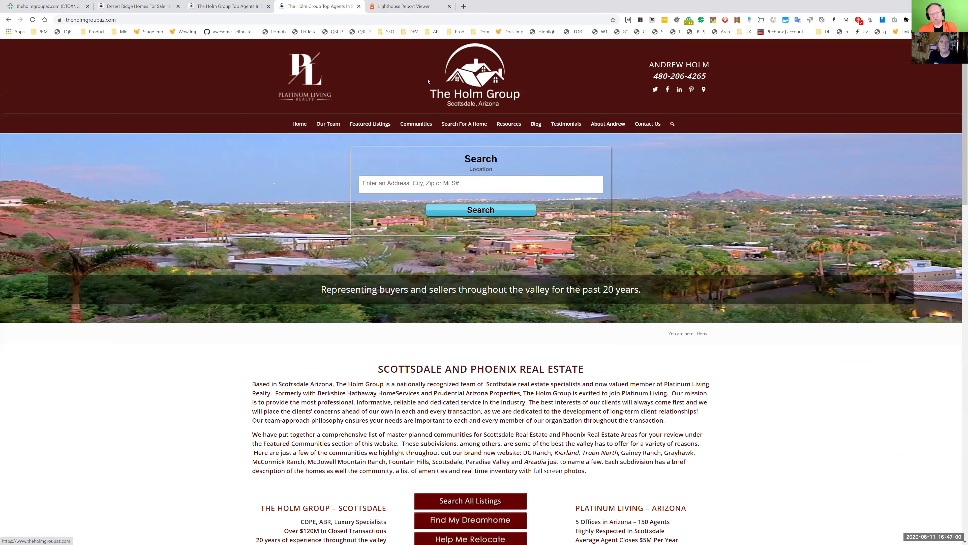
click(409, 7)
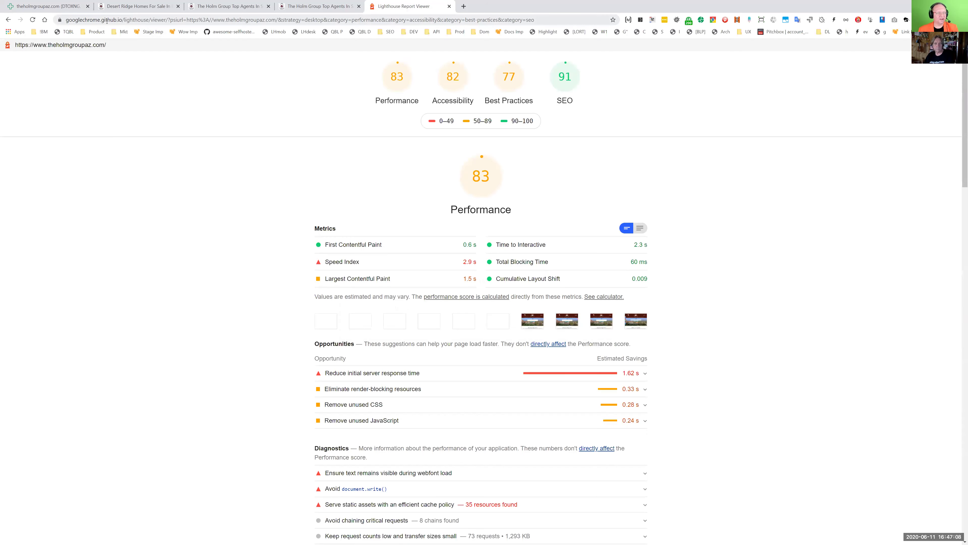
drag(118, 19, 167, 19)
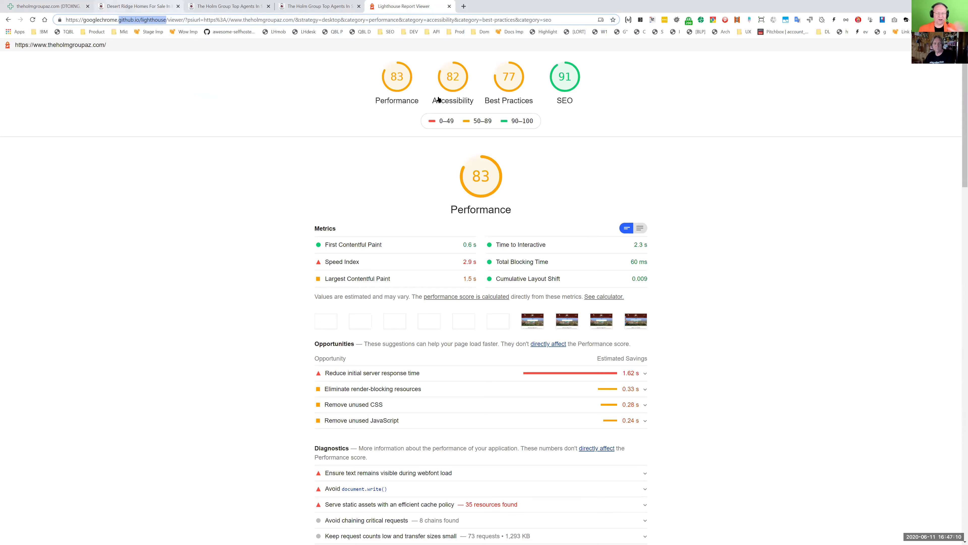
click(963, 19)
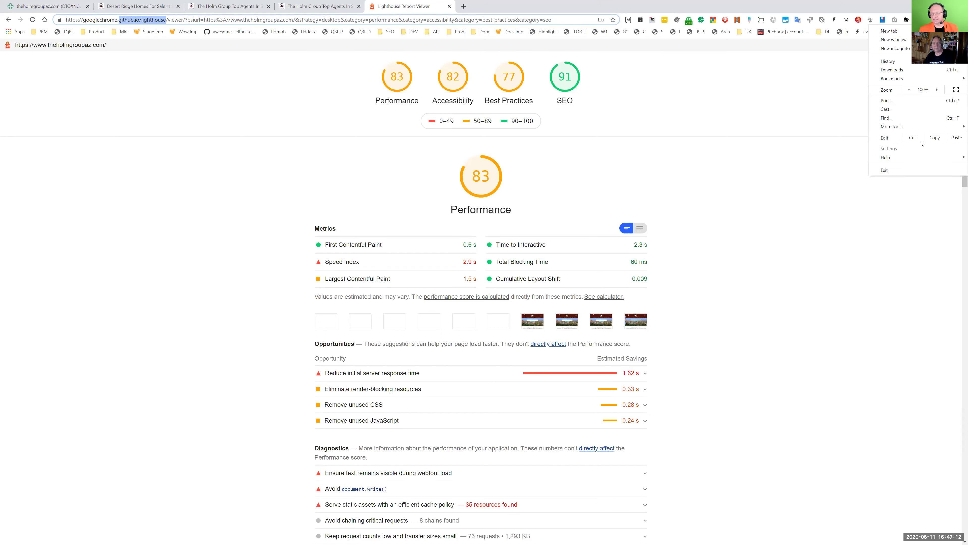
mouse_move(904, 128)
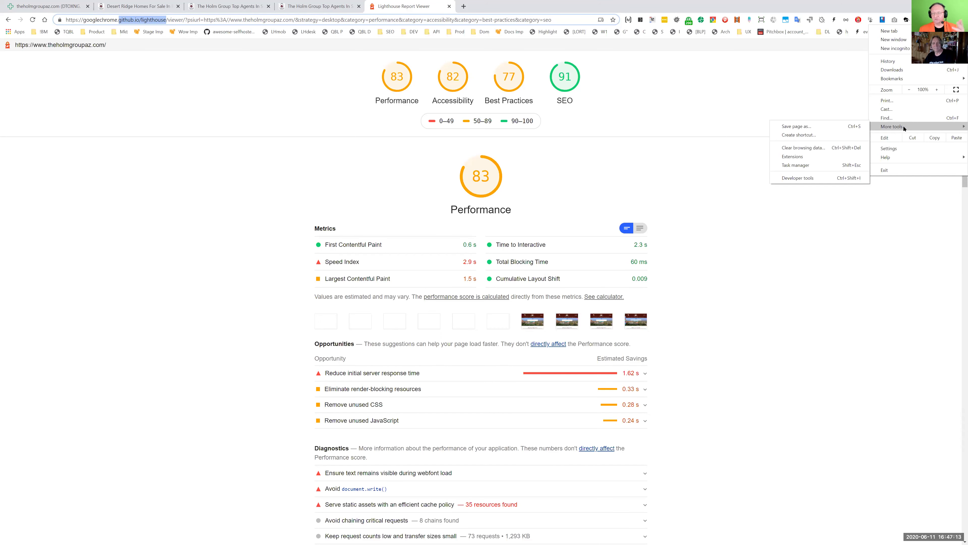
click(824, 157)
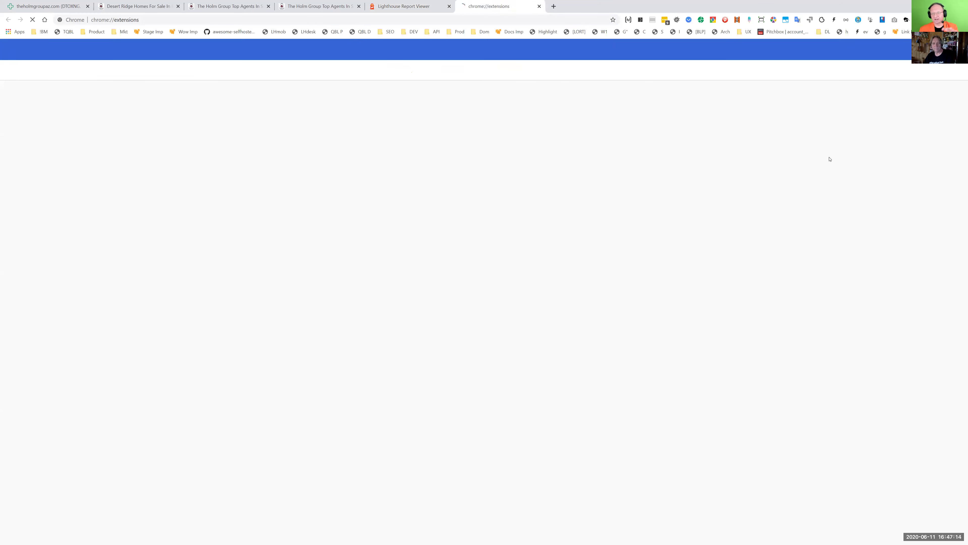
click(540, 5)
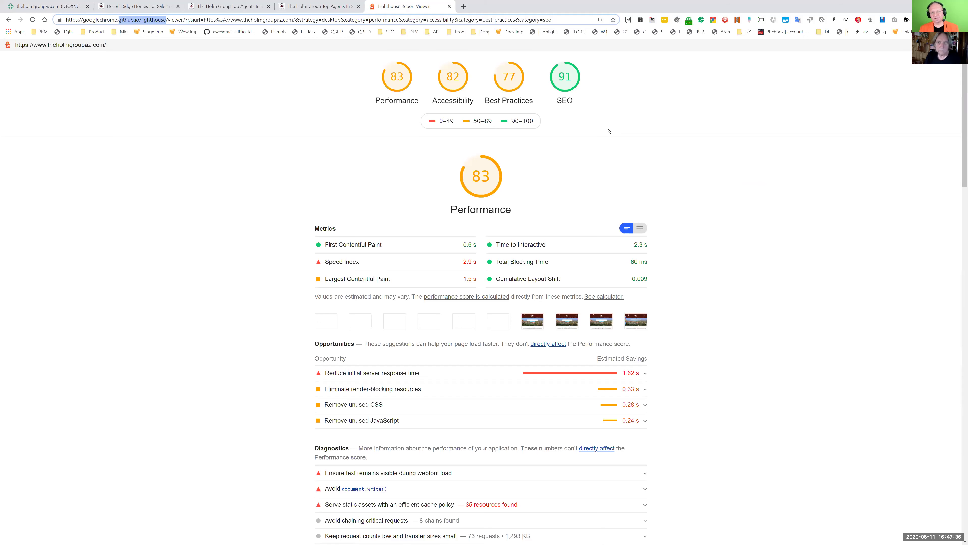
Step: Run a mobile Lighthouse report on the theholmgroupaz.com home page
click(356, 3)
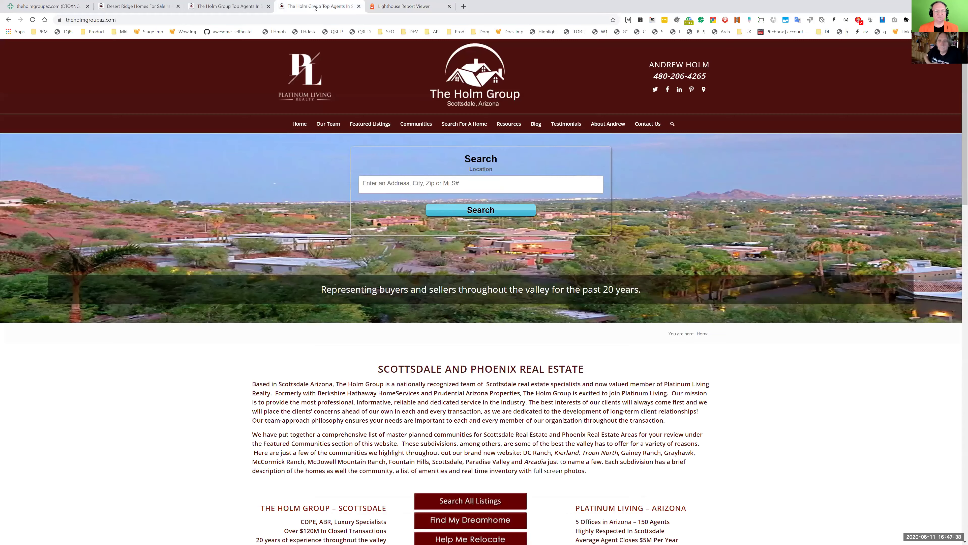
click(278, 32)
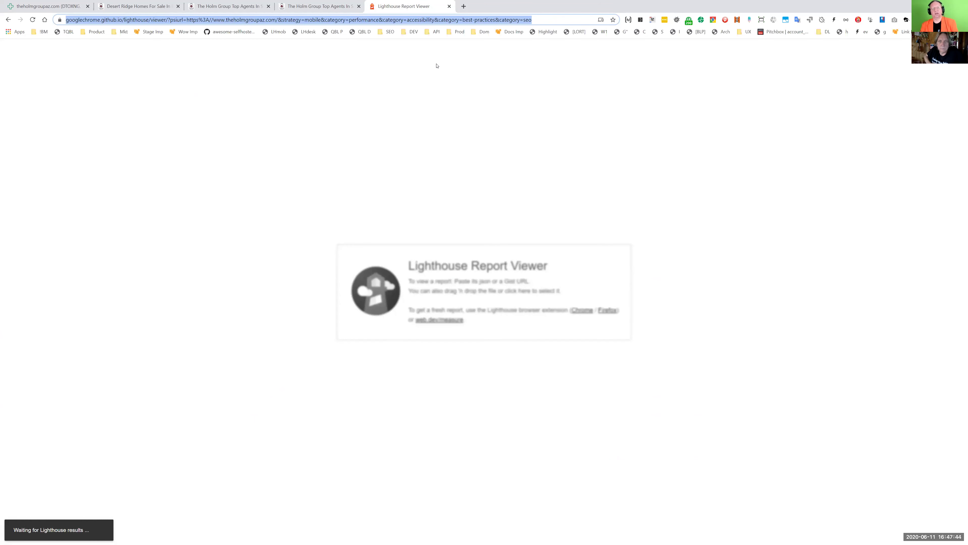
click(320, 5)
click(140, 20)
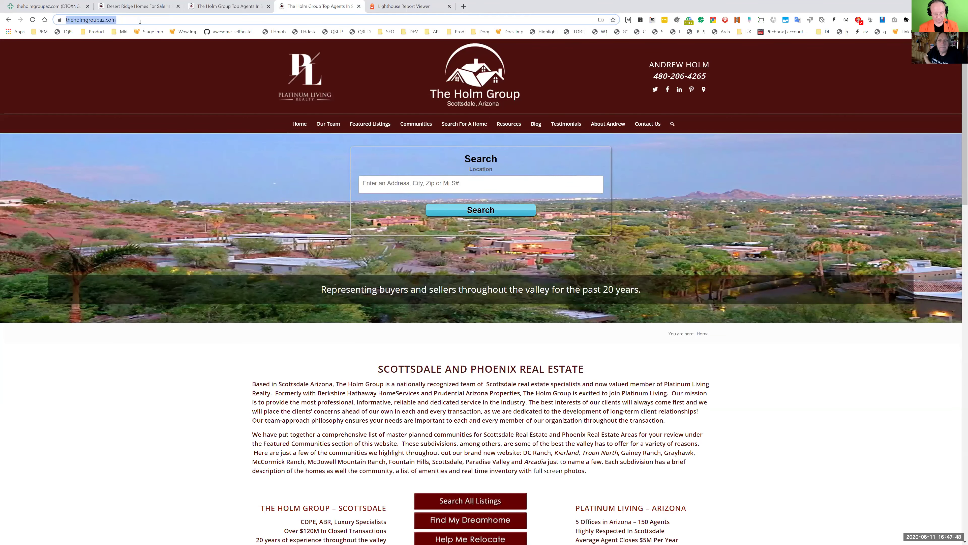
text(site:https://www.theholmgroupaz.com)
key(Return)
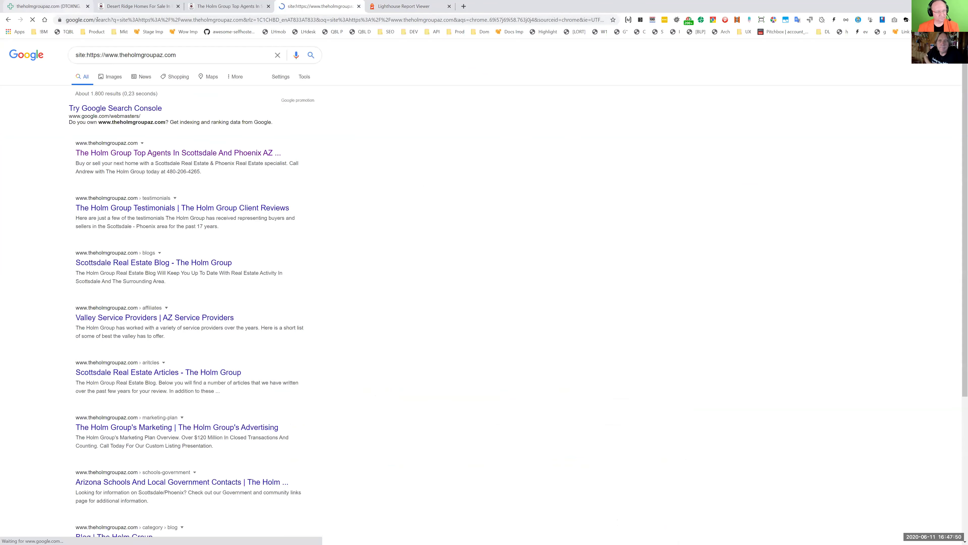
Step: Open the Arizona schools and local government contacts page from the search results and start a mobile Lighthouse report on it
scroll(383, 317, down, 5)
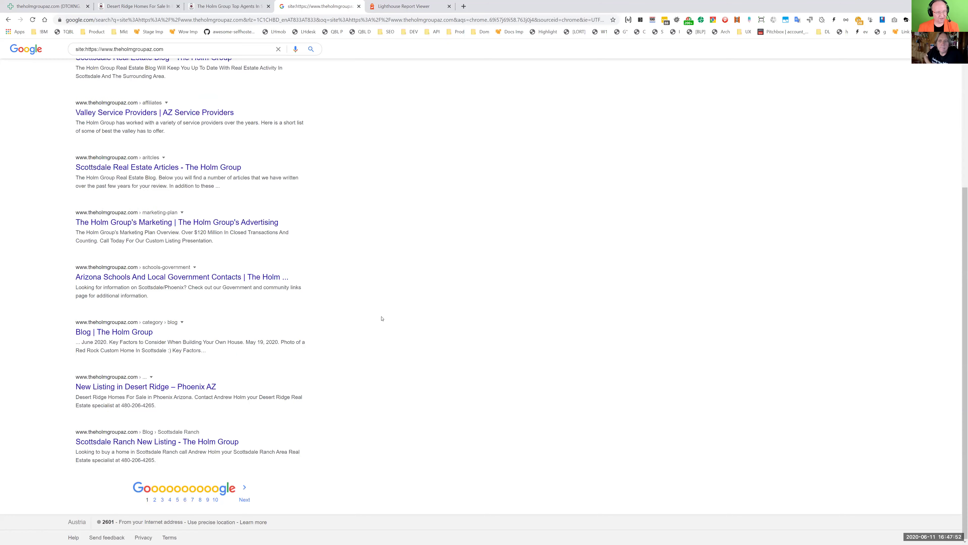
click(225, 282)
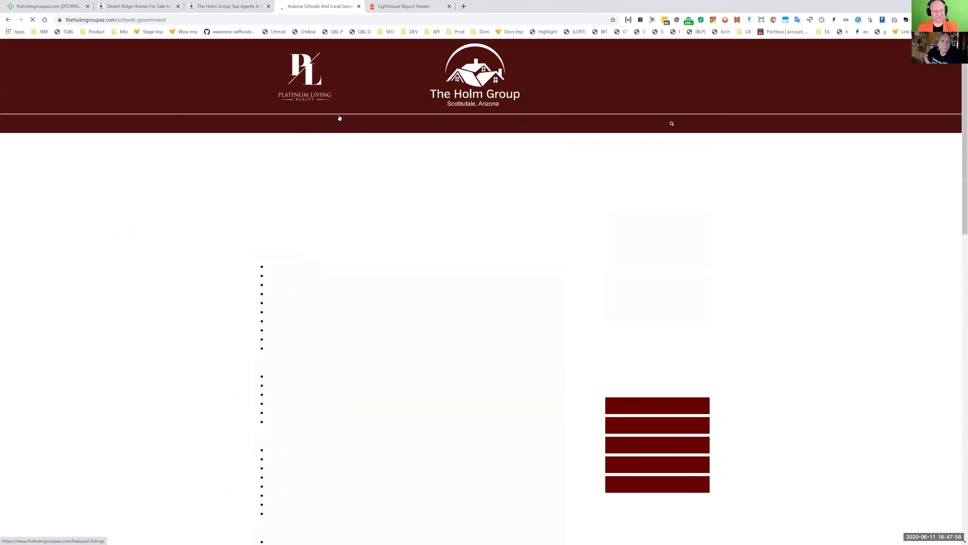
click(282, 33)
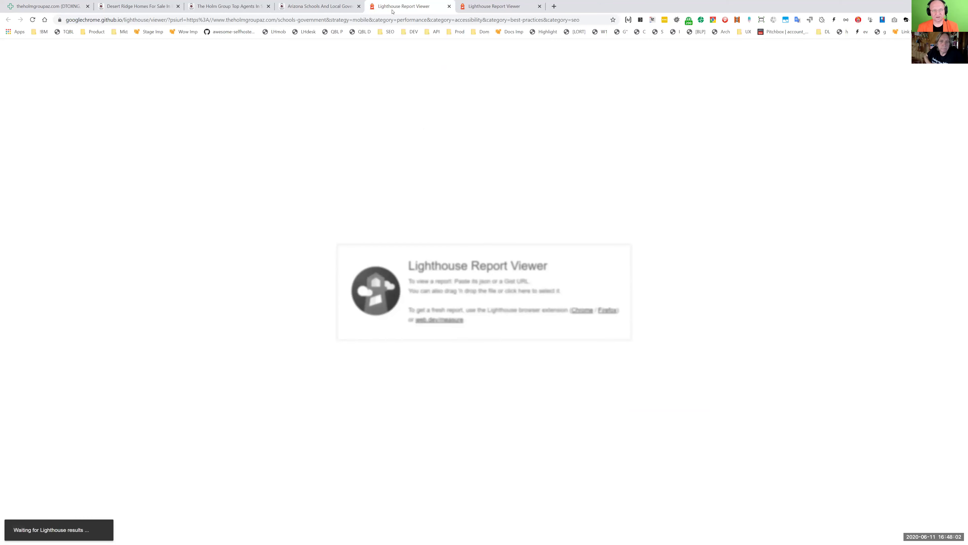
Step: Return to the schools and local government contacts page and review its full list of resource links
click(331, 7)
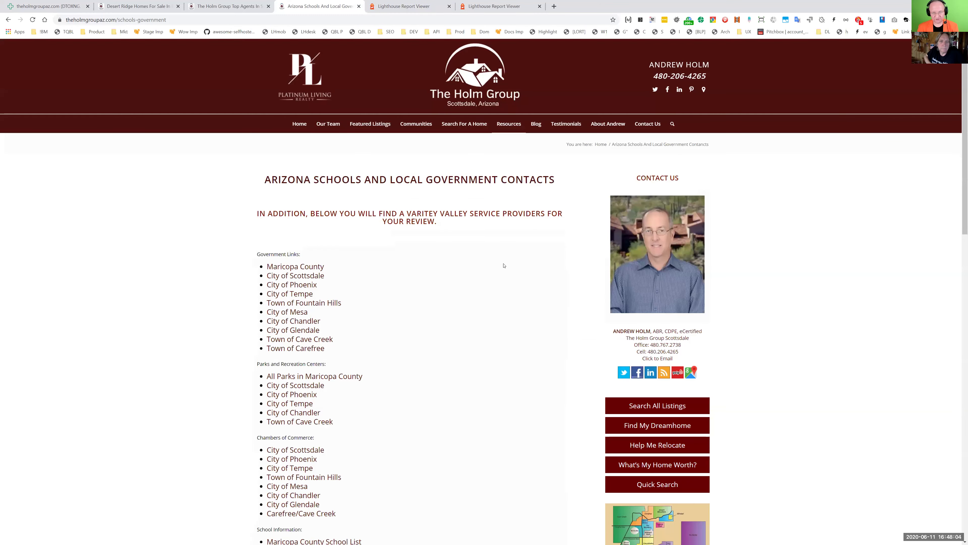
scroll(504, 266, down, 20)
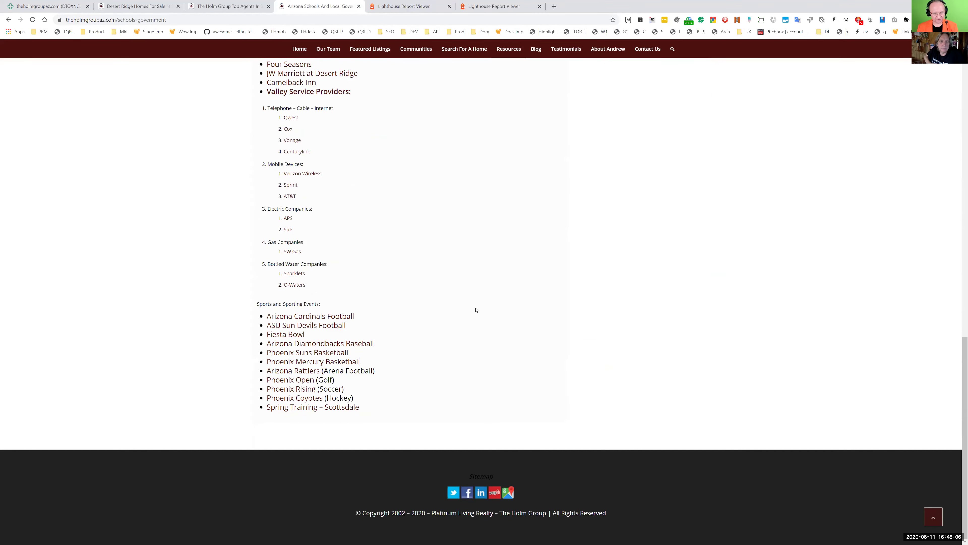
scroll(476, 310, up, 20)
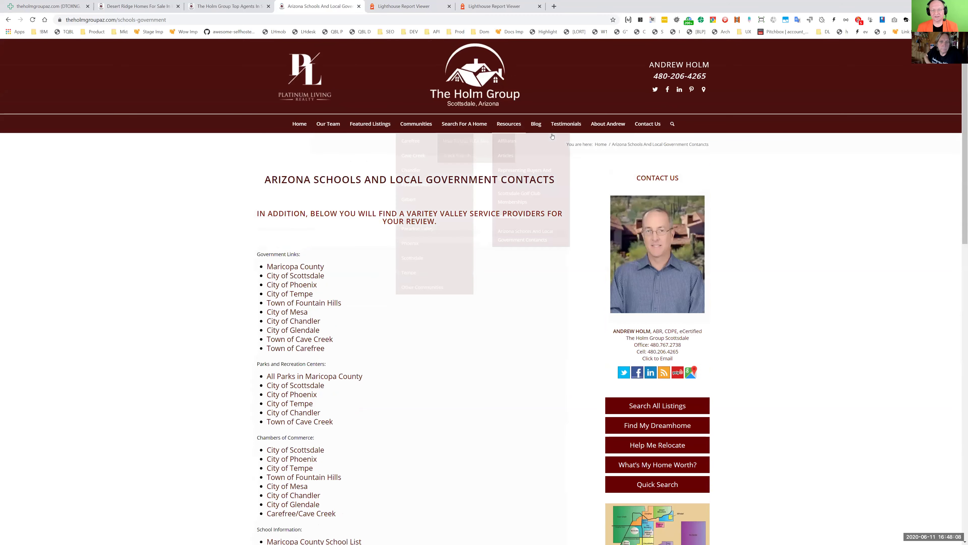
Step: Open the Gilbert communities page, go to its Allen Ranch listing page, and decline the portal creation offer
mouse_move(416, 124)
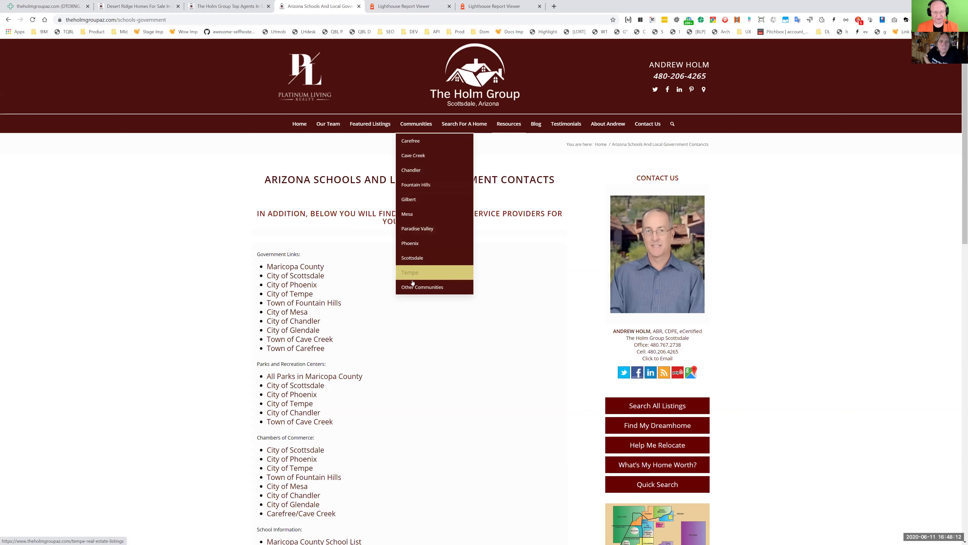
click(409, 199)
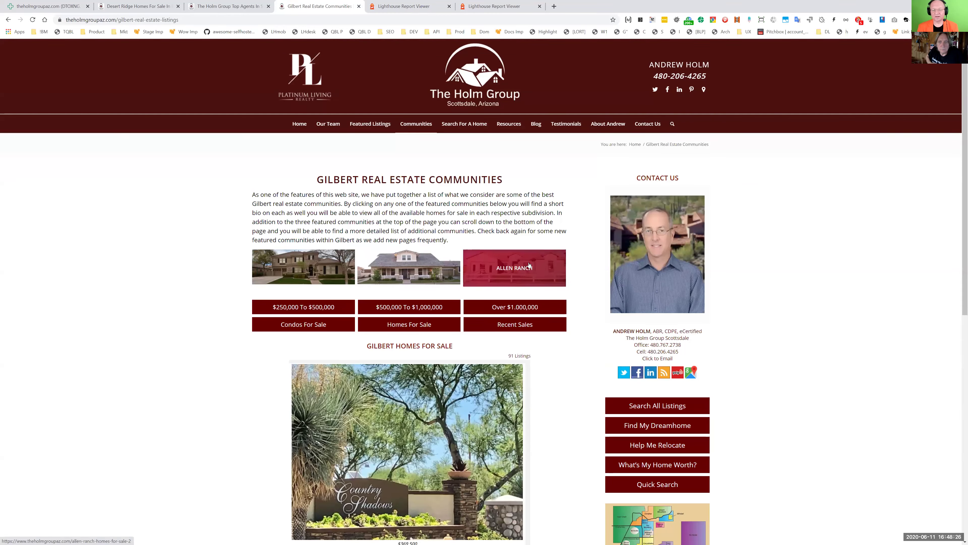
click(549, 276)
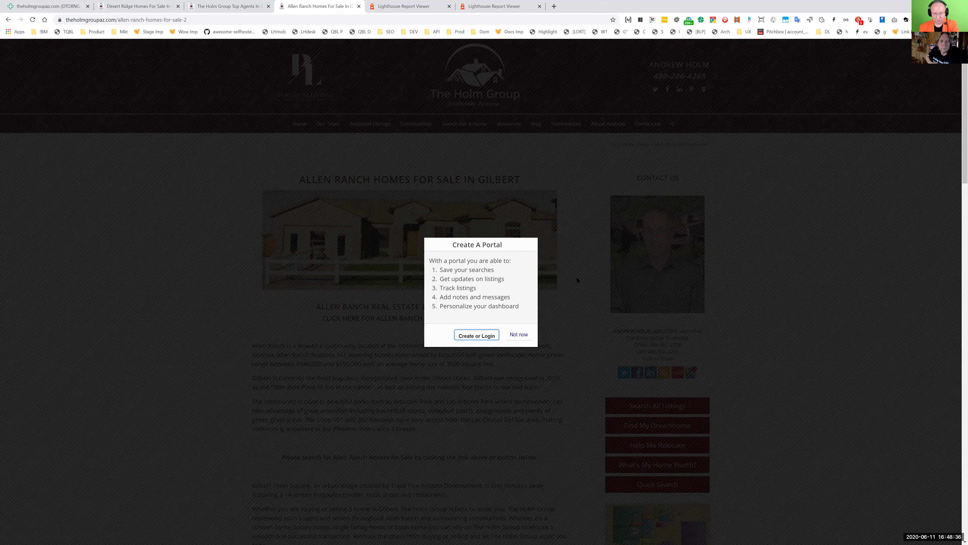
click(521, 335)
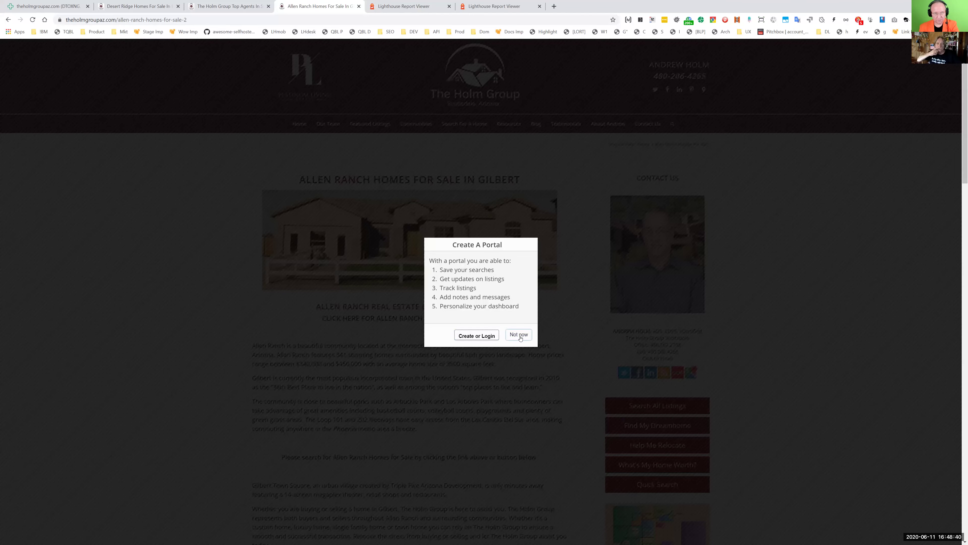
click(520, 335)
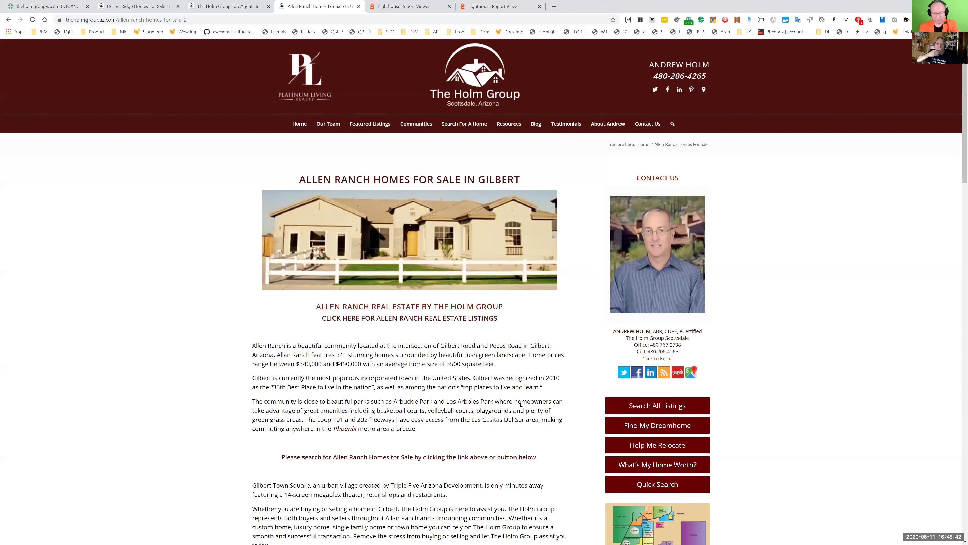
Step: Examine the Allen Ranch page's description text, photo slideshow and homes-for-sale listings
scroll(521, 404, down, 3)
scroll(521, 403, up, 3)
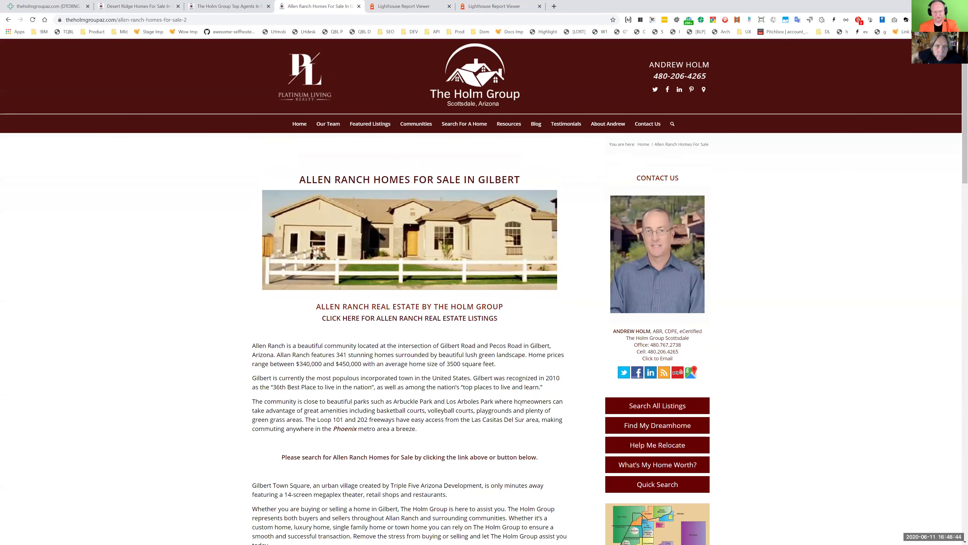
scroll(521, 402, down, 3)
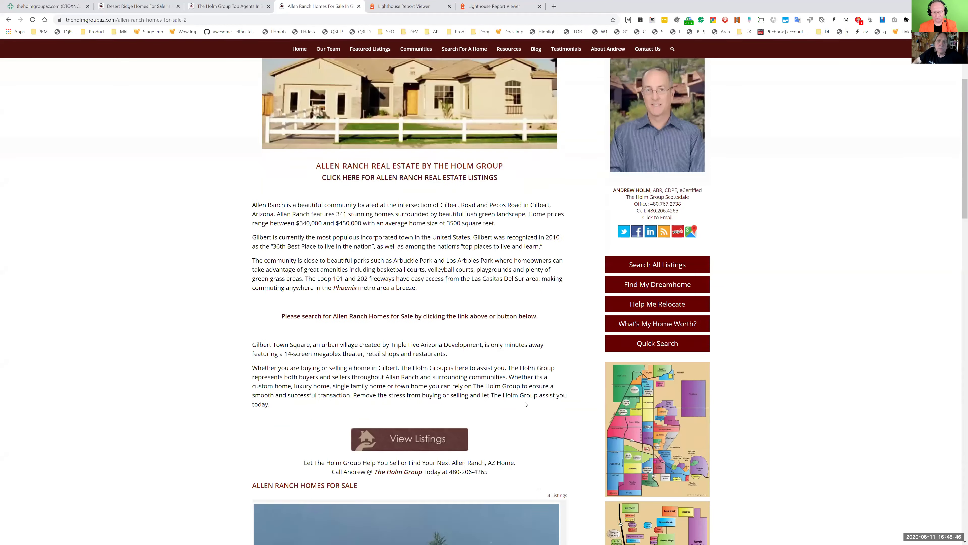
scroll(522, 404, up, 3)
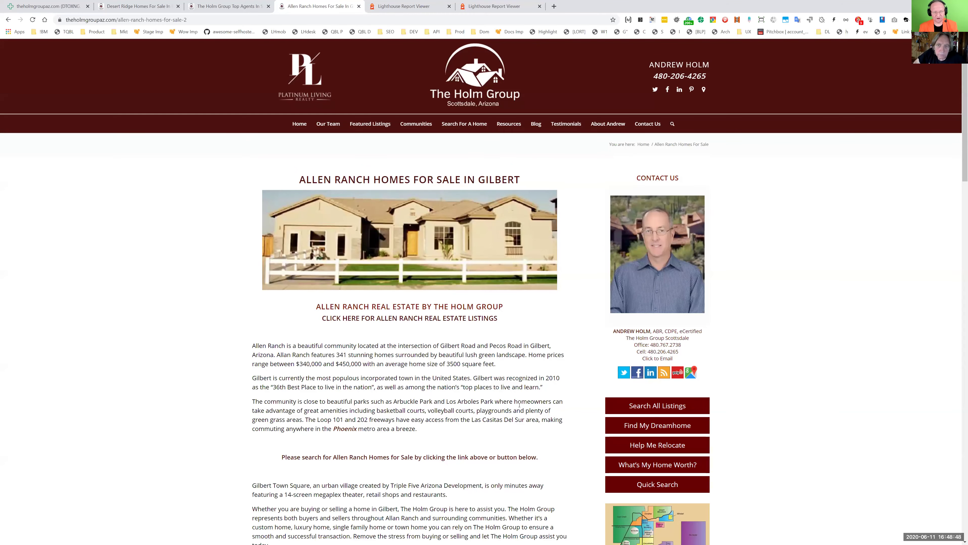
scroll(519, 404, down, 10)
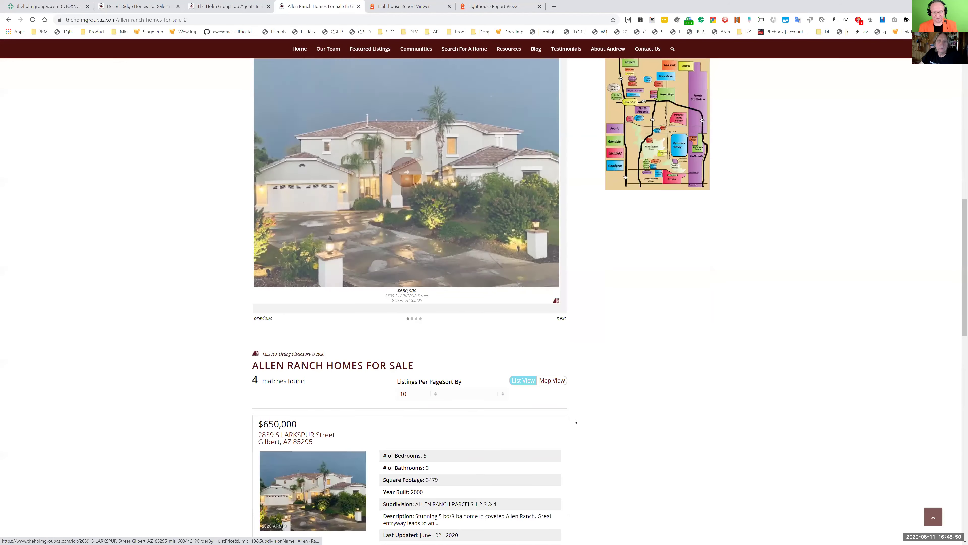
scroll(572, 425, up, 10)
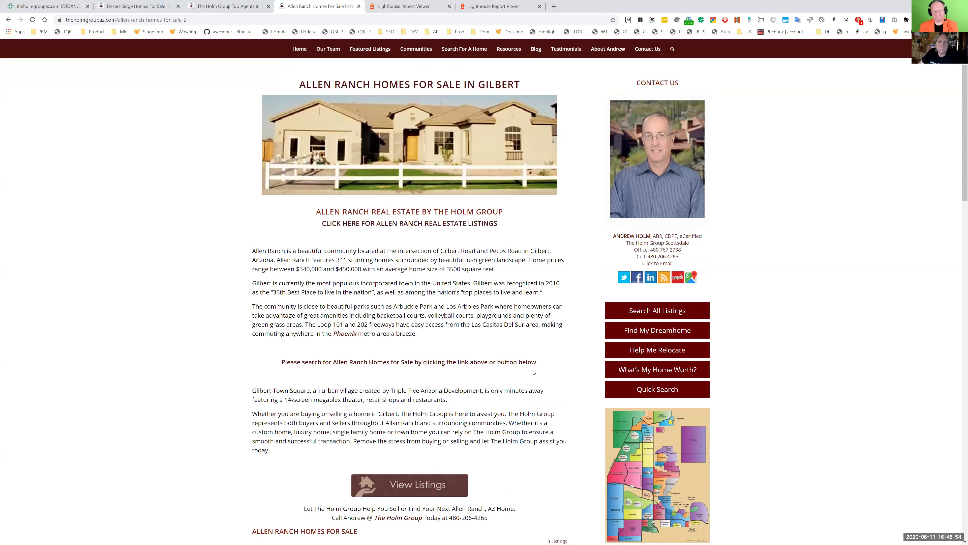
scroll(533, 372, down, 2)
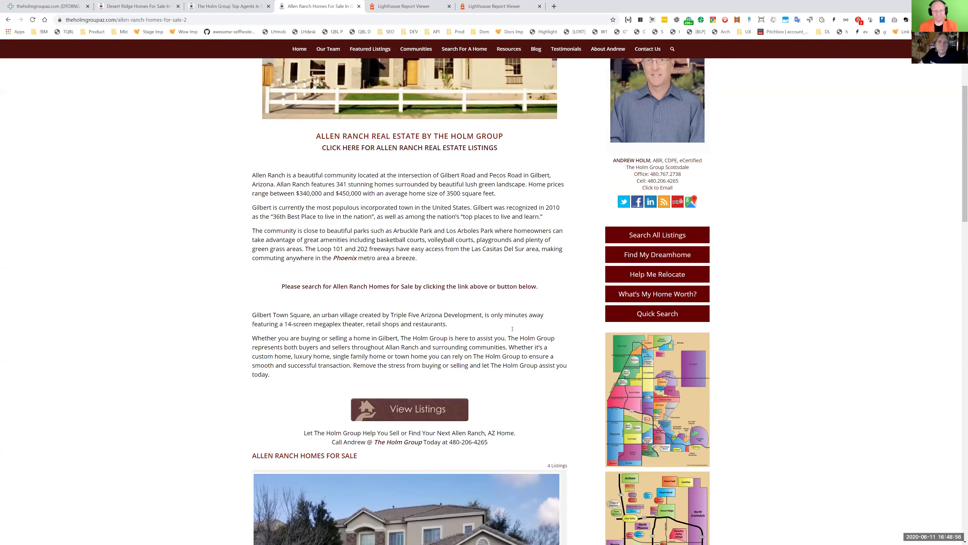
Step: Load the AMP version of the Allen Ranch page by appending "/amp" to its URL
click(198, 22)
click(222, 21)
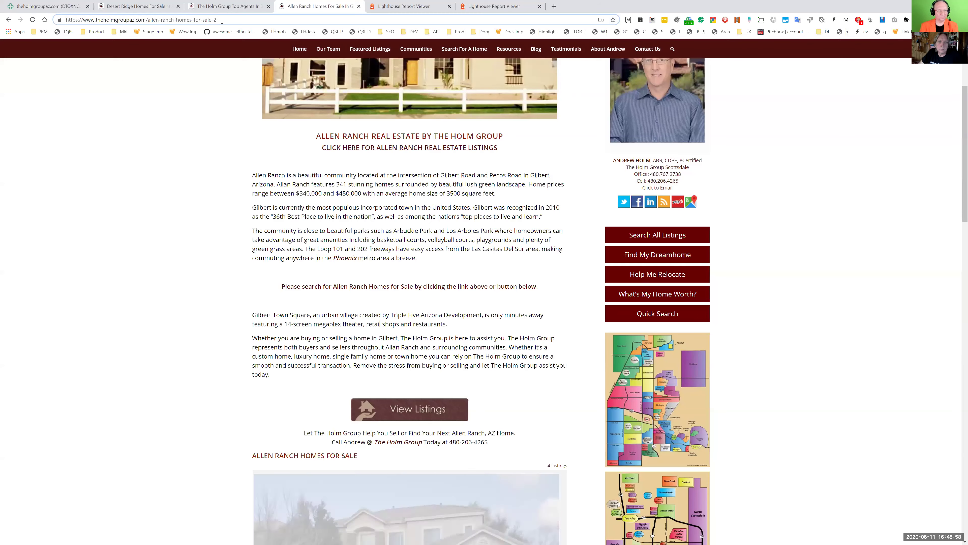
text(/ampüü)
key(BackSpace)
key(BackSpace)
key(Return)
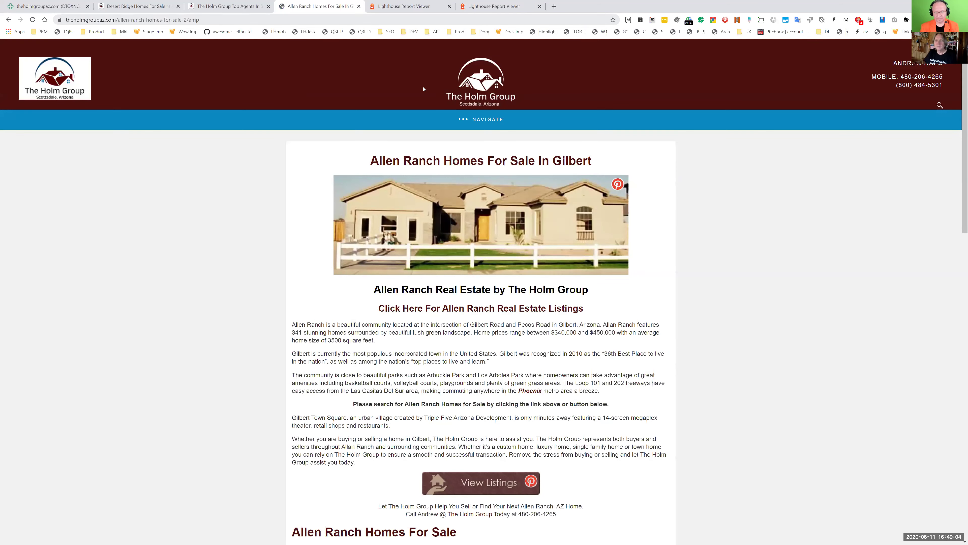
Step: Run a mobile Lighthouse report on the Allen Ranch AMP page and view its scores
scroll(727, 316, down, 6)
scroll(727, 315, down, 10)
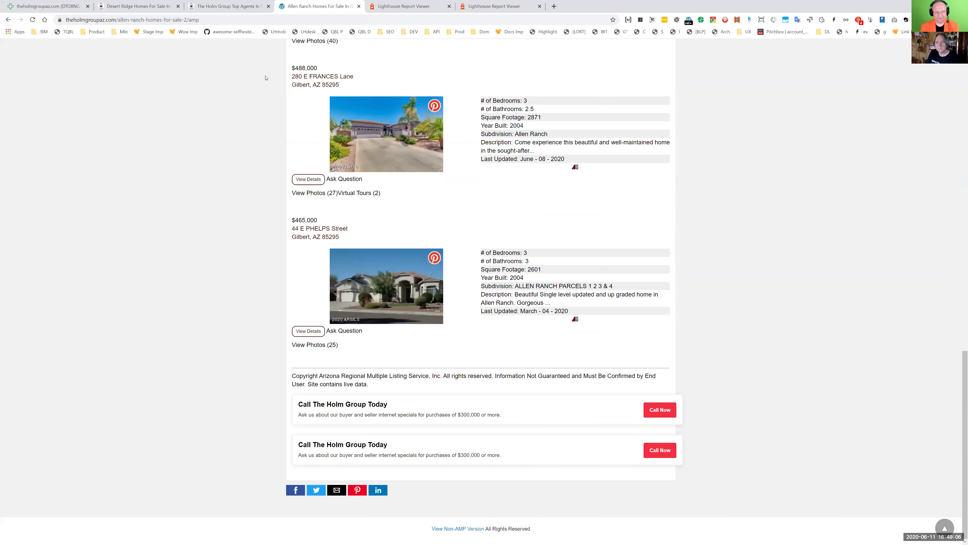
click(277, 34)
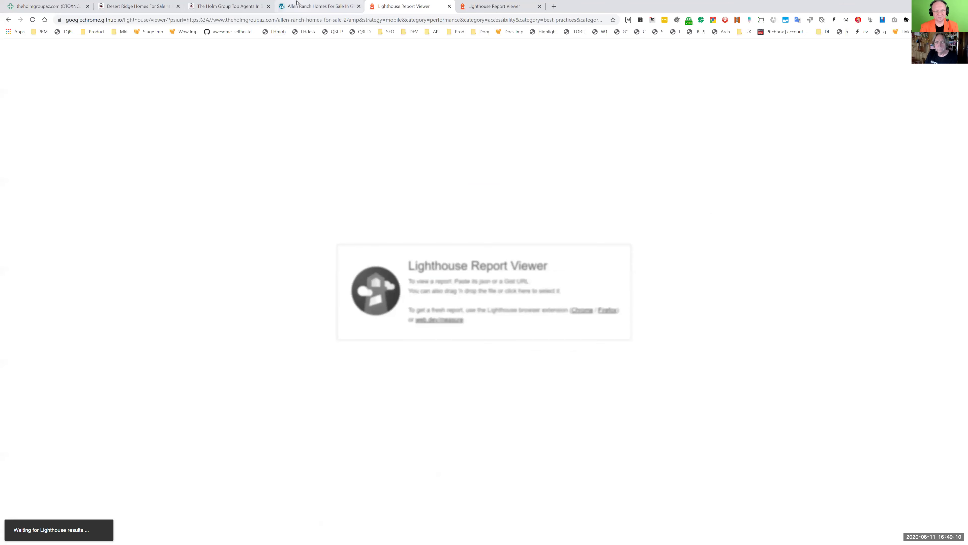
click(320, 6)
click(404, 6)
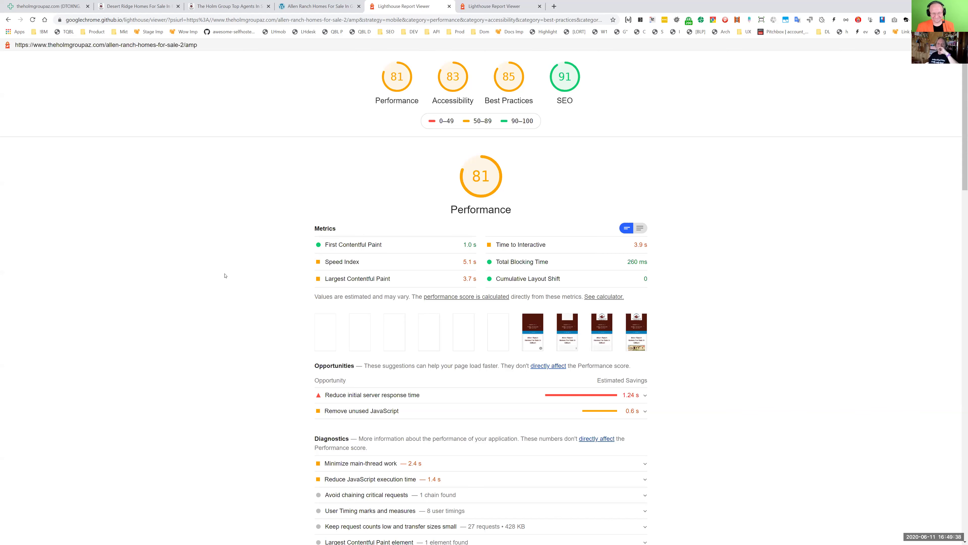
Step: Return to the Allen Ranch AMP page and review its header, introductory text and start of the listings
click(317, 3)
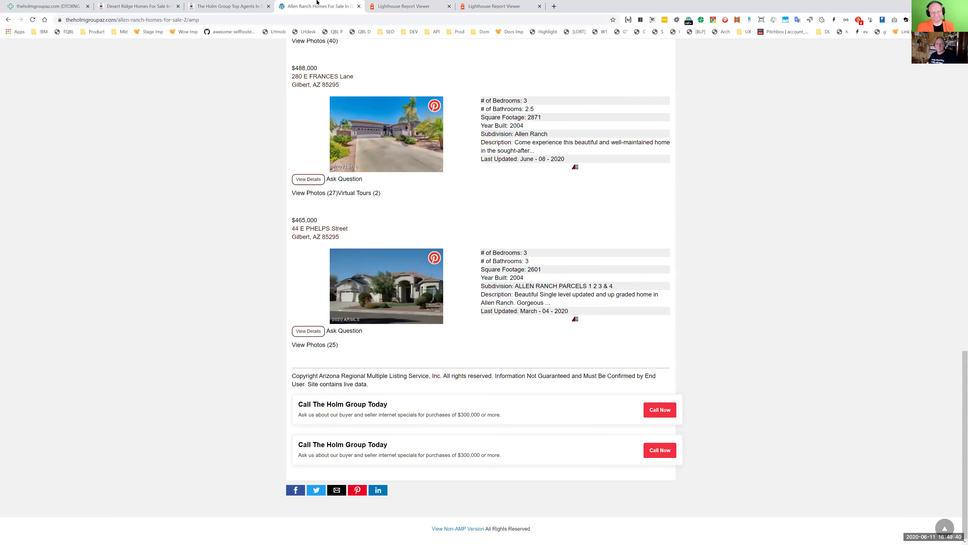
scroll(496, 187, up, 20)
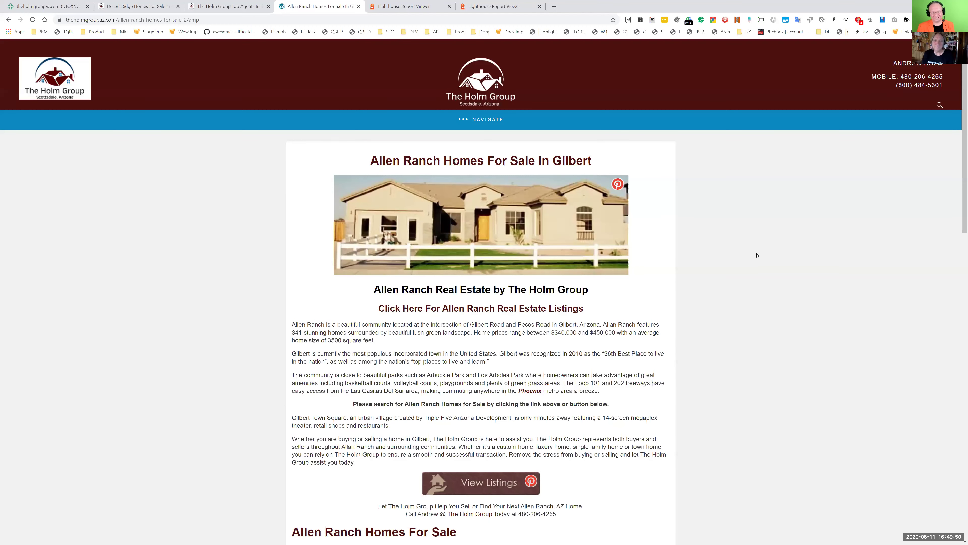
scroll(753, 265, down, 3)
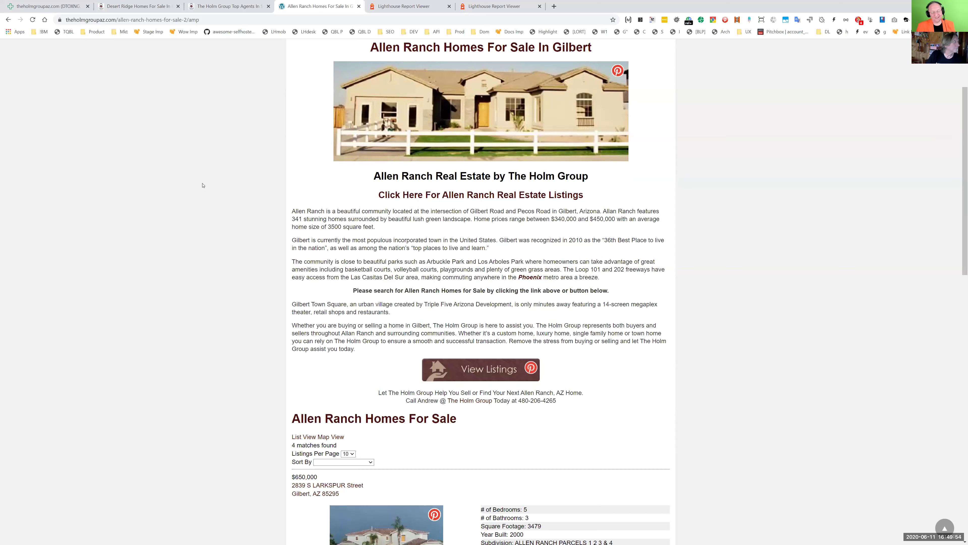
Step: Switch to LinkResearchTools and open the Domain Overview with the DTOXRISK gauge and issues list
click(61, 9)
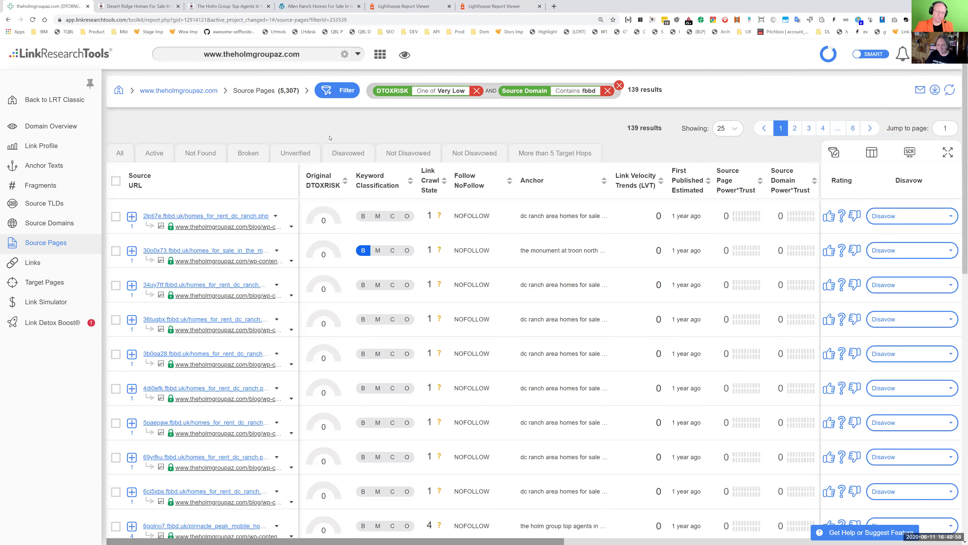
click(53, 133)
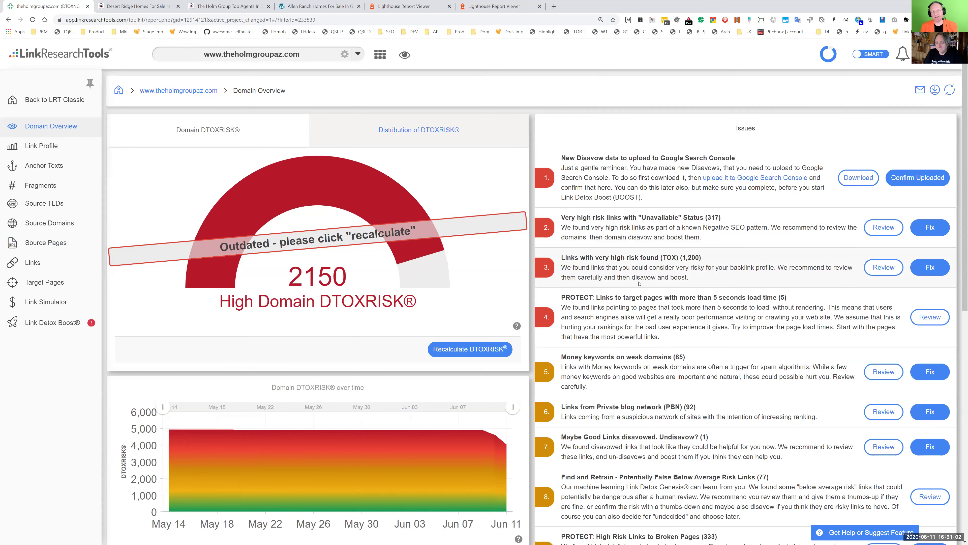
Step: Close the Allen Ranch AMP page and both remaining Lighthouse reports, and open the Holm Group site's Blog page
click(335, 7)
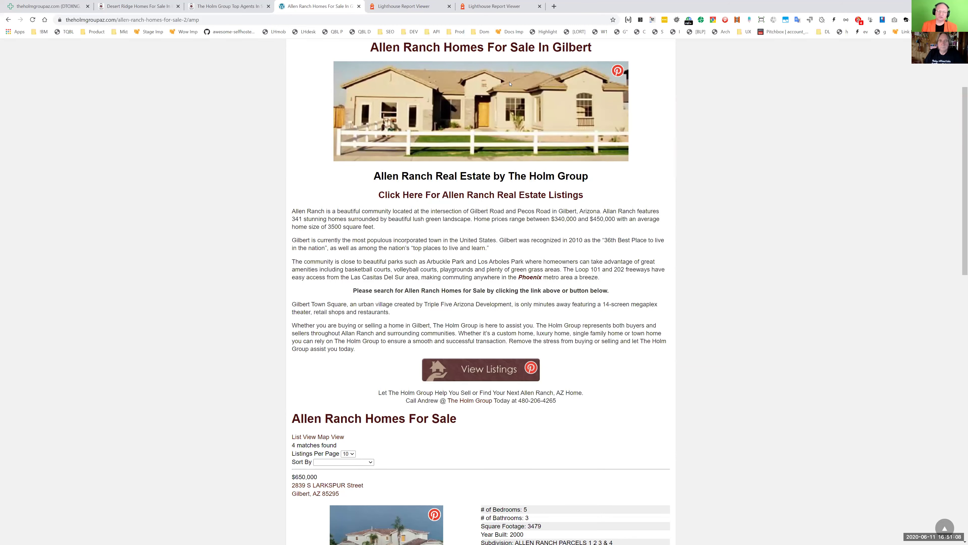
scroll(668, 248, up, 3)
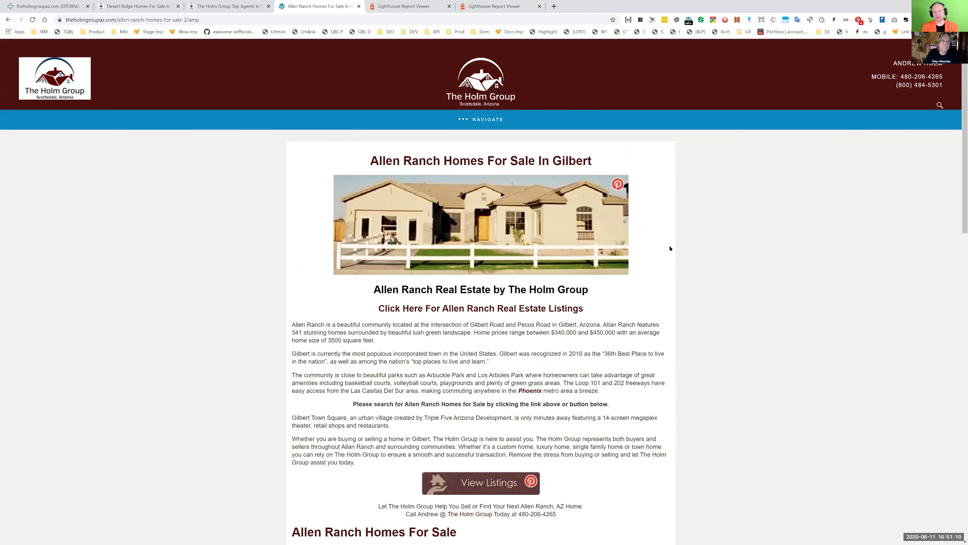
click(359, 7)
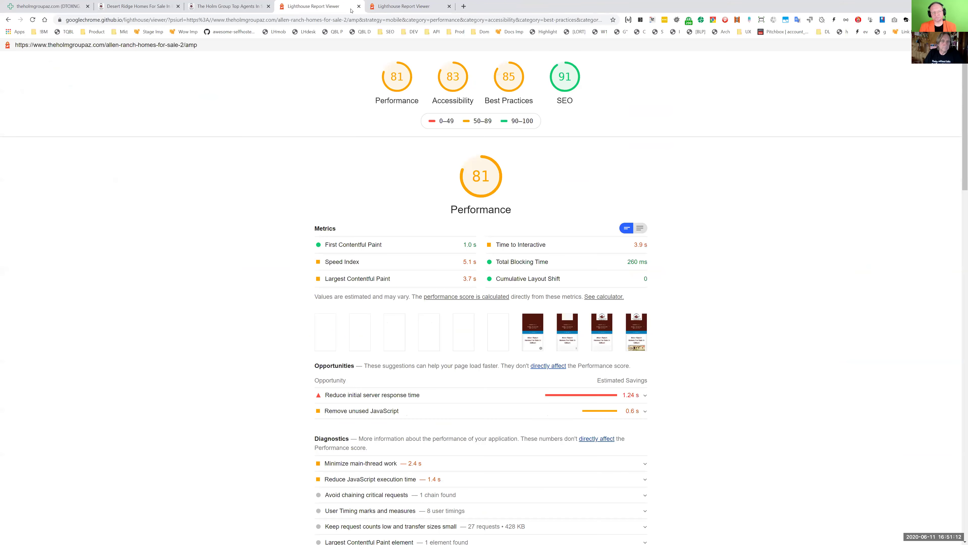
click(359, 6)
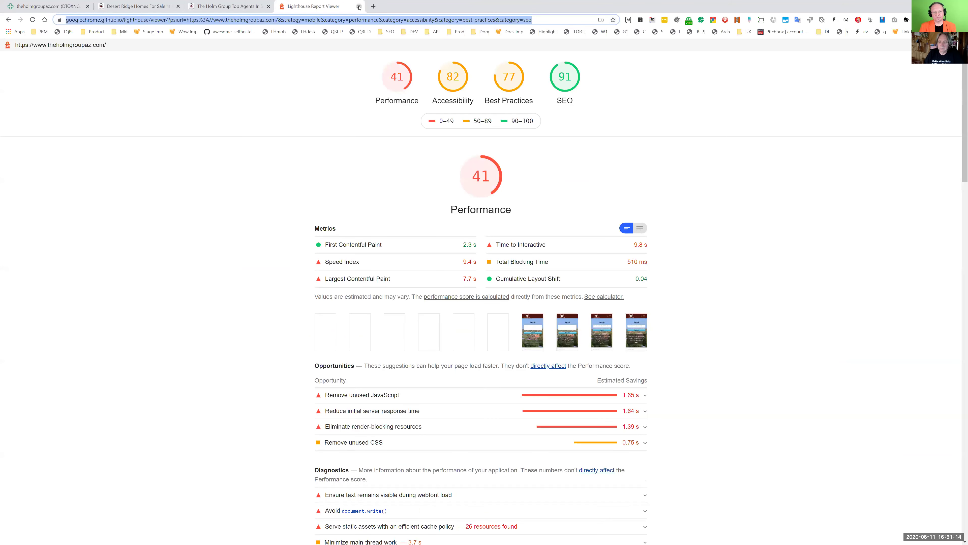
click(359, 6)
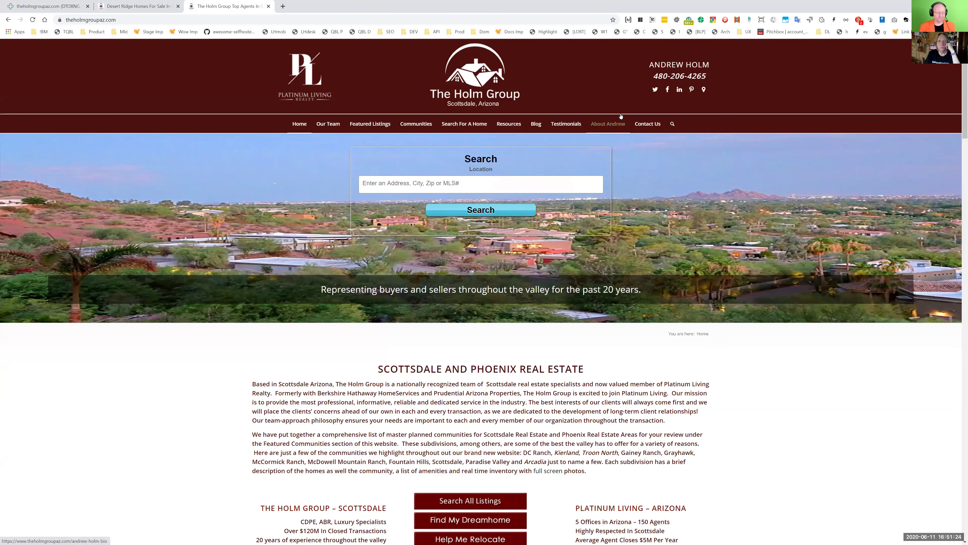
click(536, 125)
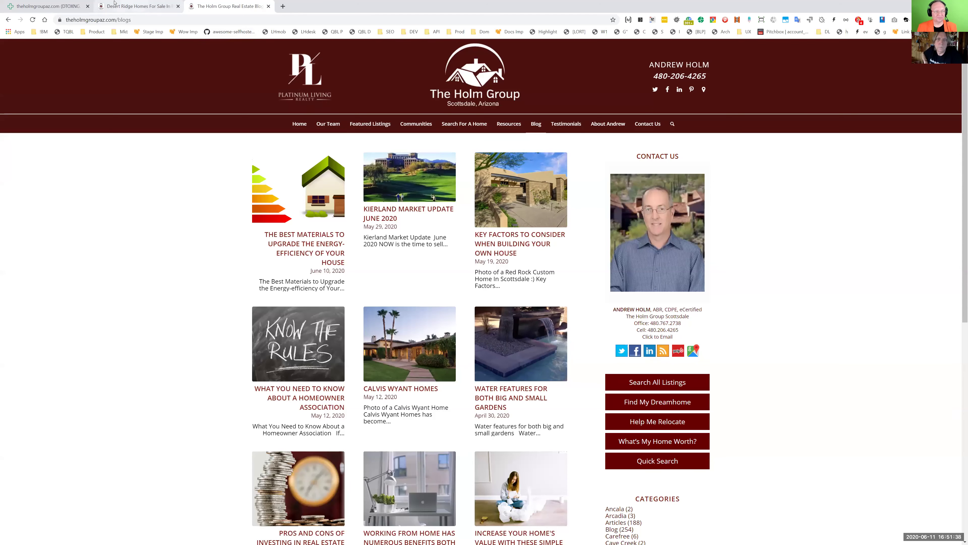
Step: Switch back to LinkResearchTools and open the Link Profile's distribution by DTOXRISK
click(50, 6)
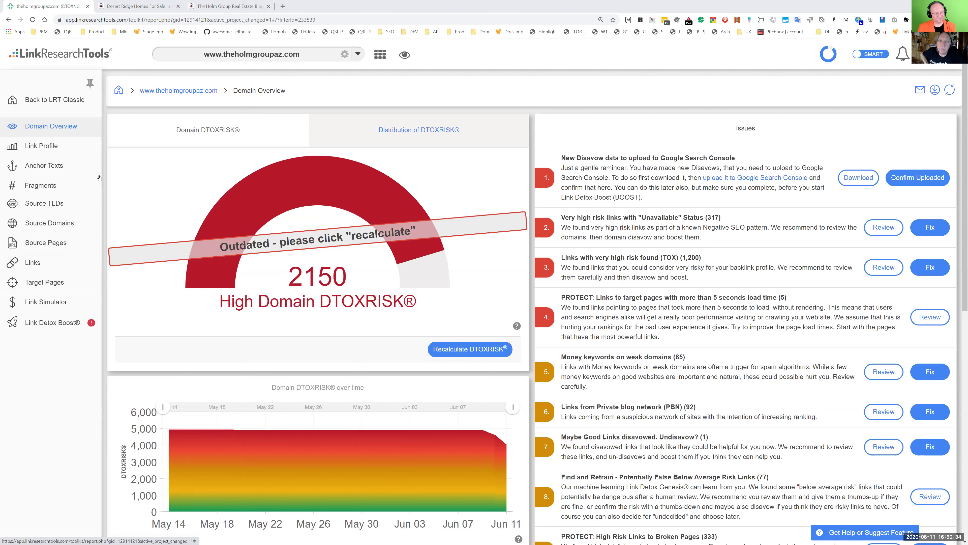
click(80, 149)
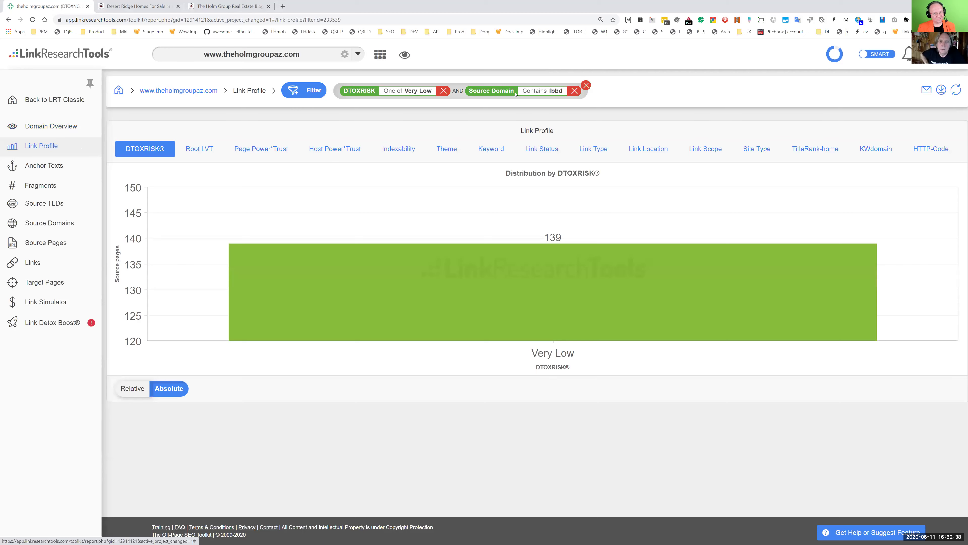
Step: Open the Source Pages list for the Very Low DTOXRISK links from fbbd domains and sort it by Original DTOXRISK
click(65, 245)
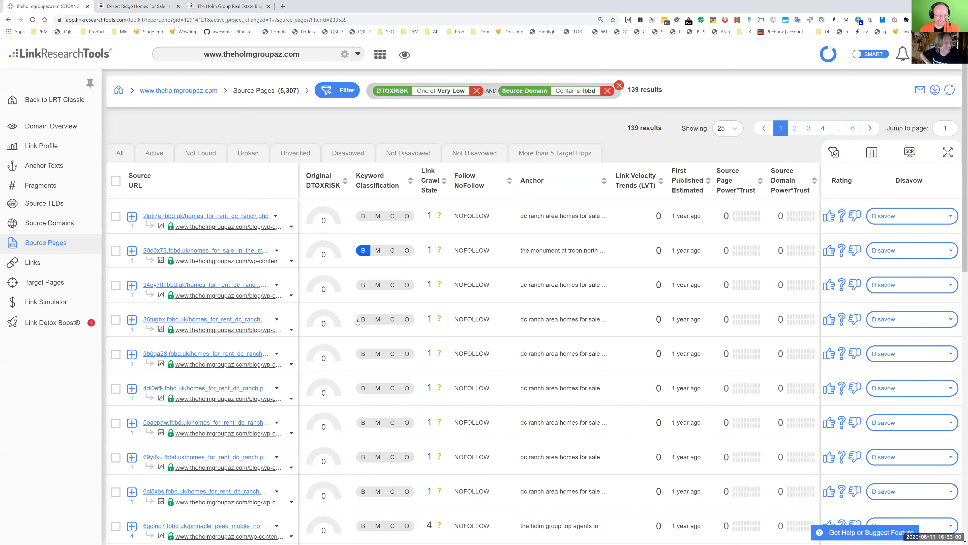
click(330, 187)
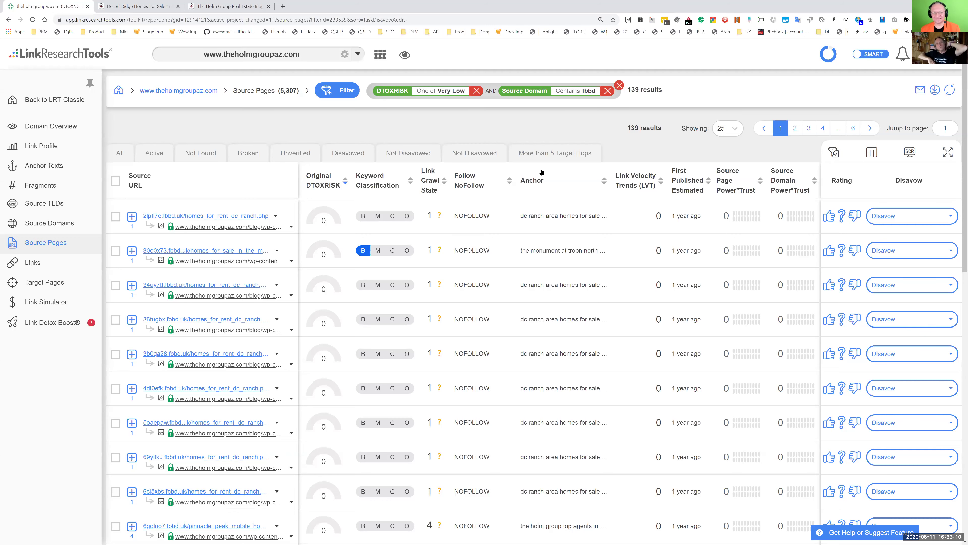
Step: Return to the Domain Overview and review the numbered issues list beside the Domain DTOXRISK gauge
click(58, 171)
click(50, 126)
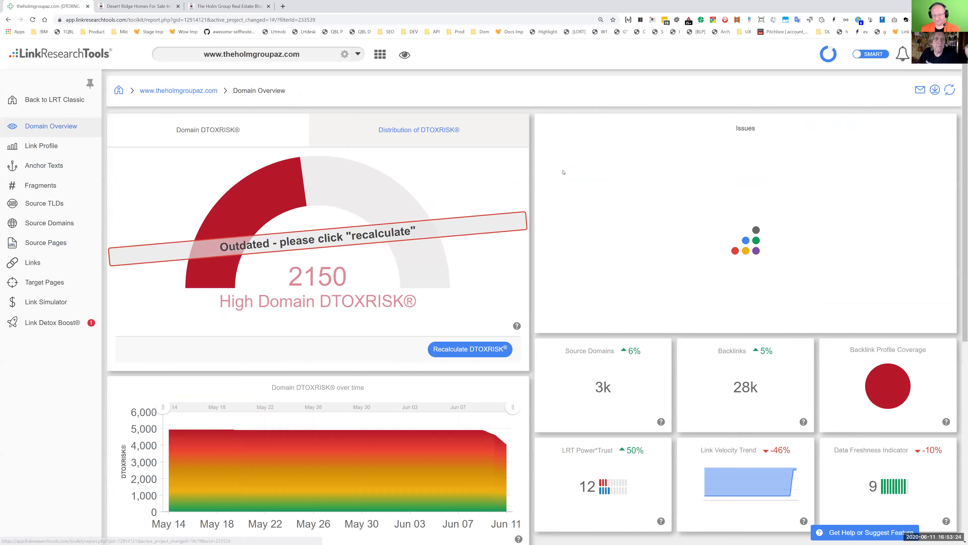
scroll(871, 359, down, 2)
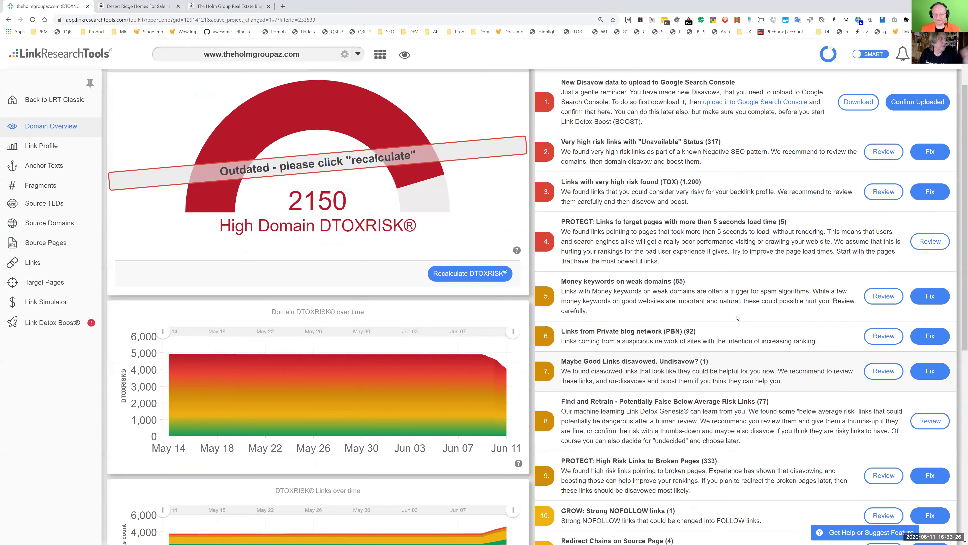
Step: Search the Anchor Texts for "scottsdale" and remove the DTOXRISK and Source Domain filters
click(44, 165)
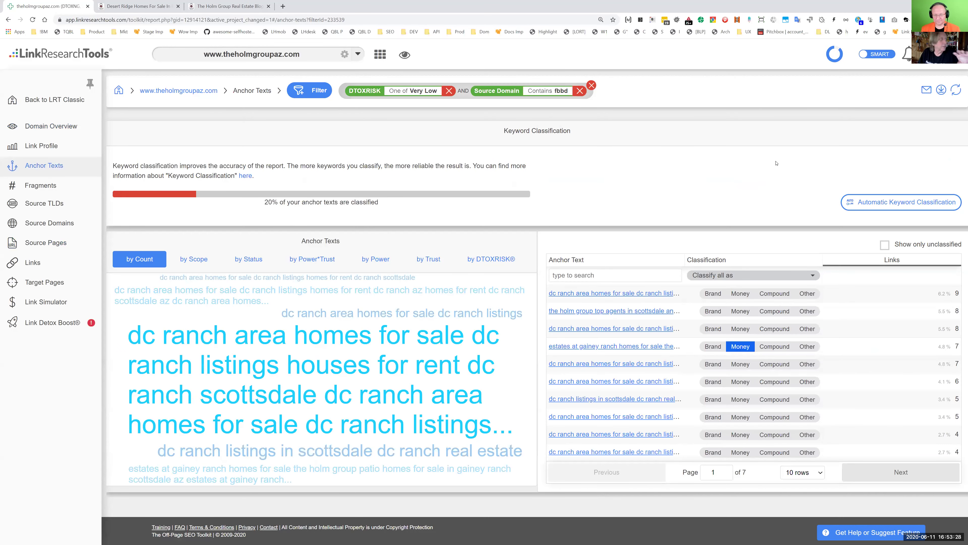
text(scott)
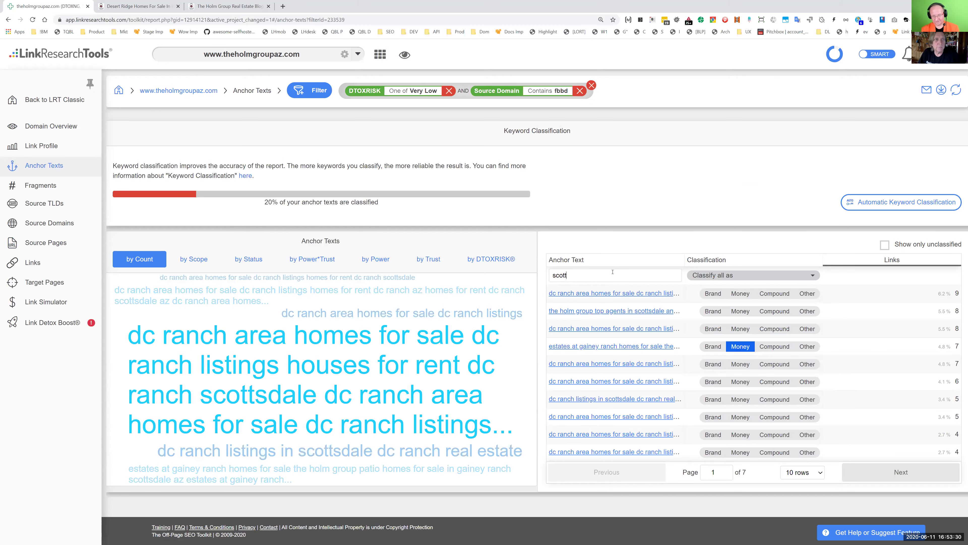
text(sdale)
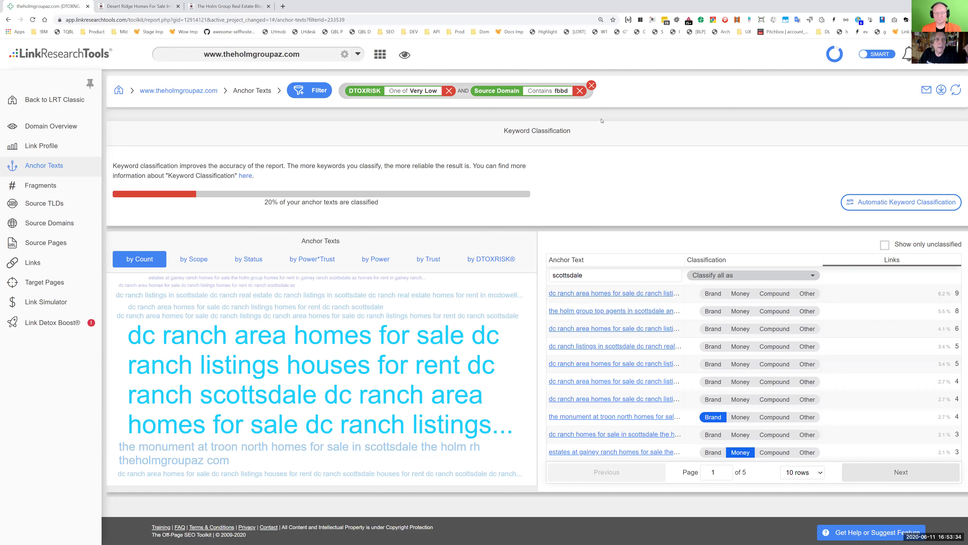
click(580, 91)
click(449, 90)
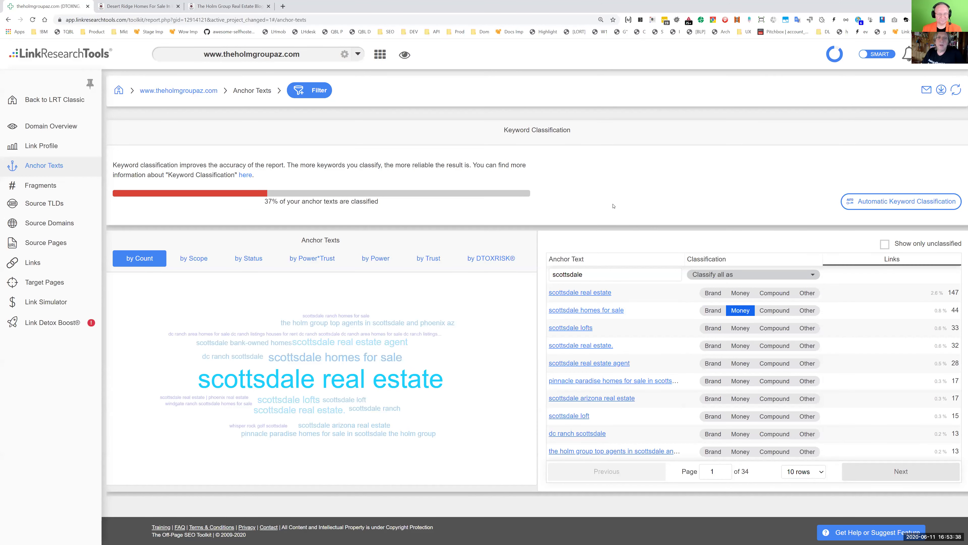
Step: Search the anchor texts for the brand term "theholmgroupaz", taken from the domain name
drag(218, 90, 154, 93)
key(ctrl+c)
double_click(626, 275)
key(ctrl+v)
key(BackSpace)
key(BackSpace)
key(BackSpace)
key(BackSpace)
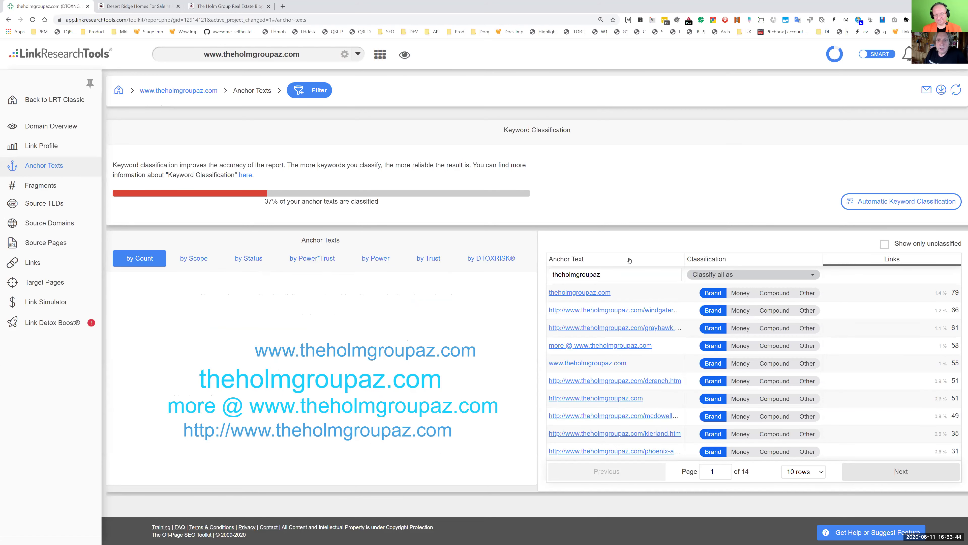
Step: Clear the anchor text search so that the unfiltered anchor texts are listed
key(ctrl+a)
key(BackSpace)
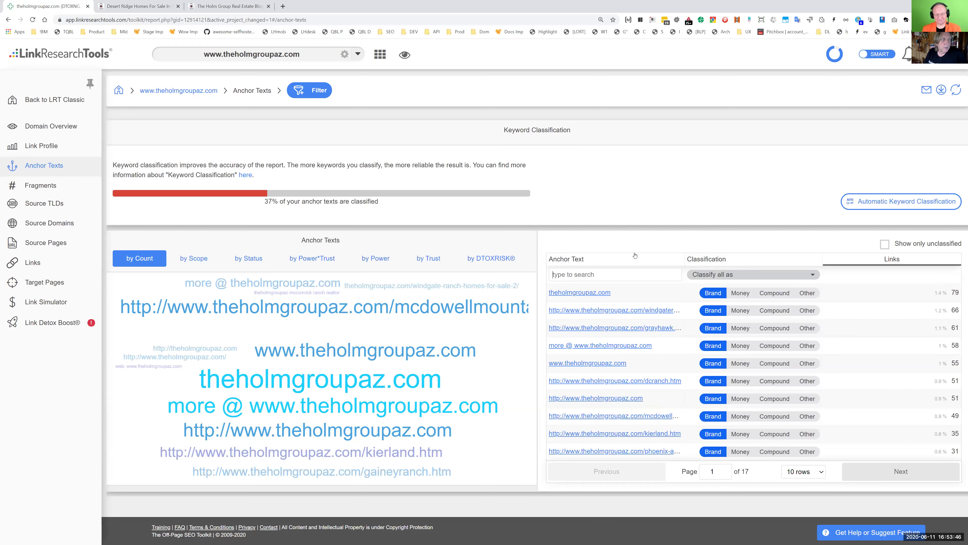
key(Tab)
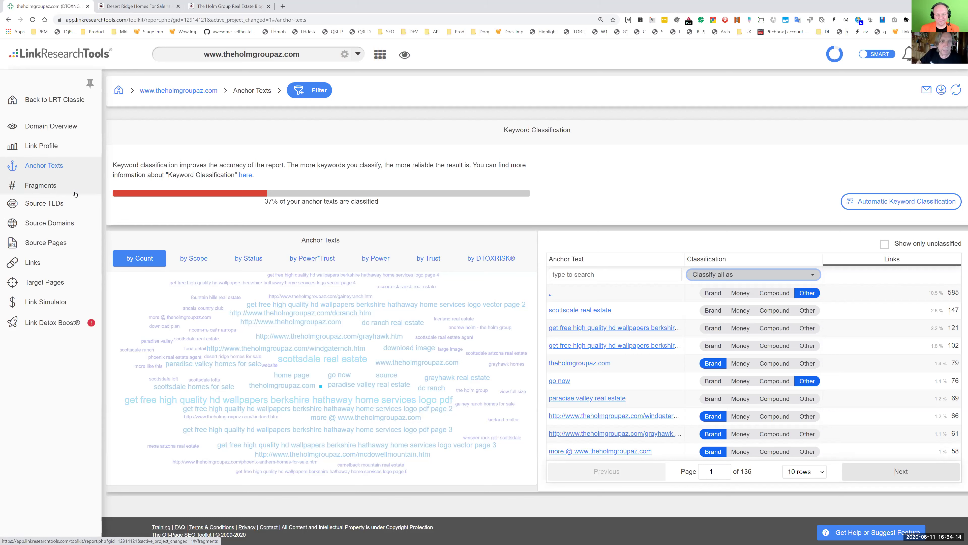
Step: Open the Link Profile's distribution by Keyword classification and show it in relative percentages
click(74, 146)
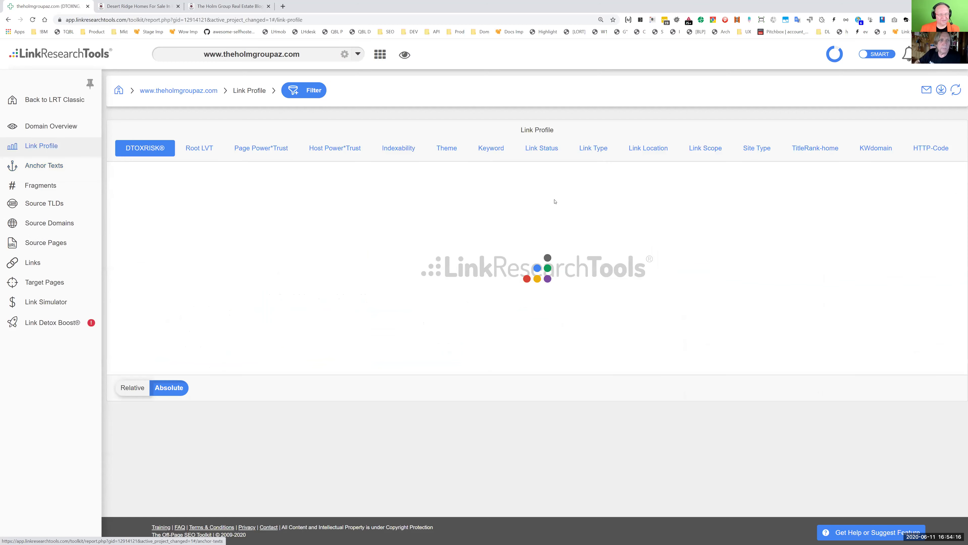
click(491, 148)
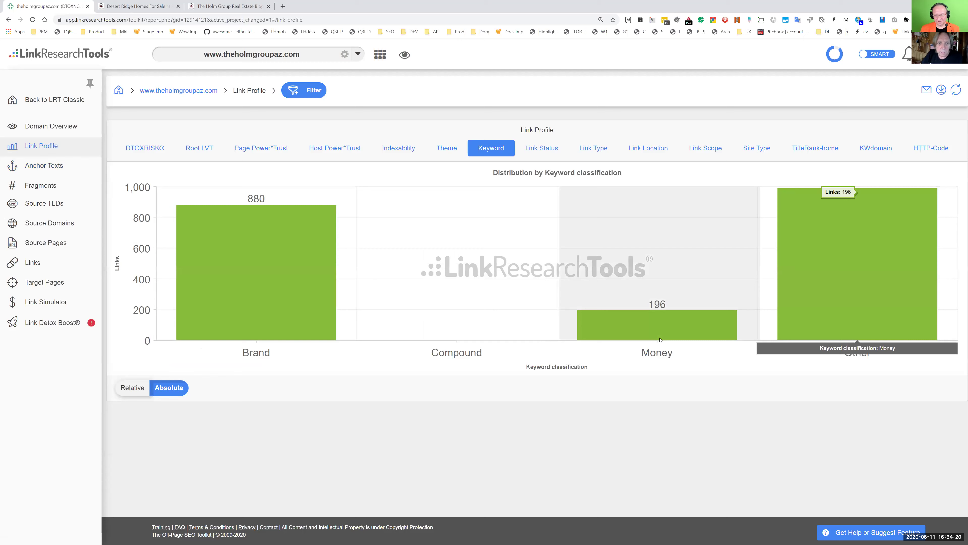
mouse_move(663, 334)
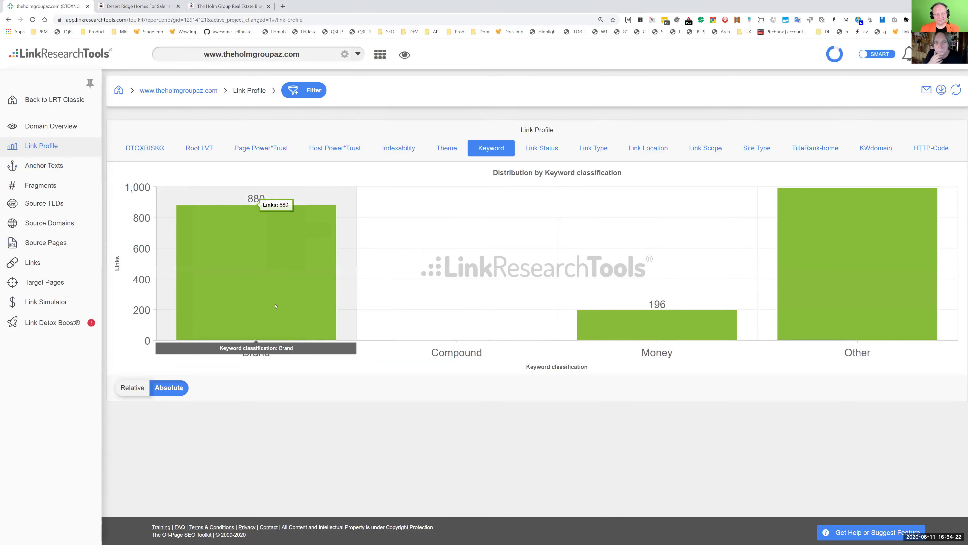
click(133, 388)
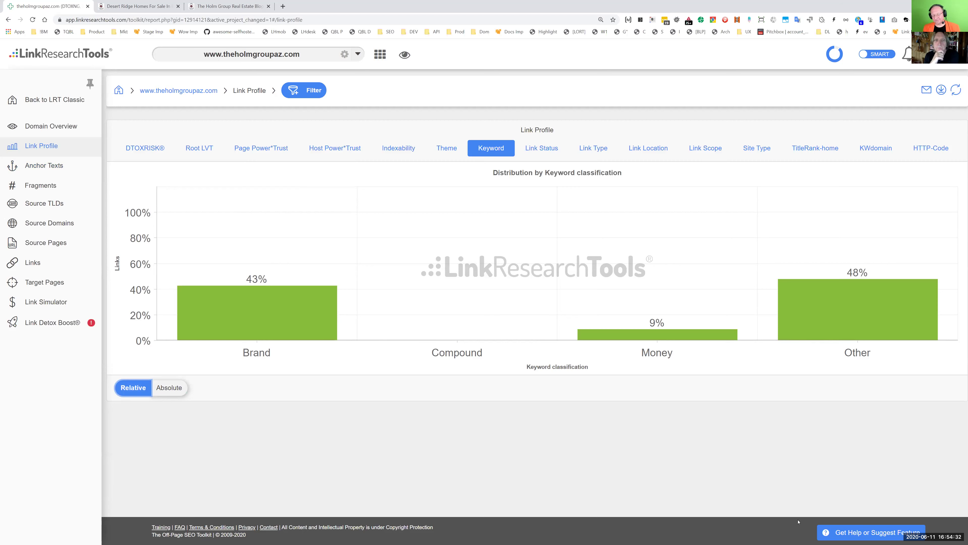
Step: Open the SEO consultancy inquiry form for the domain and close it without sending
click(818, 535)
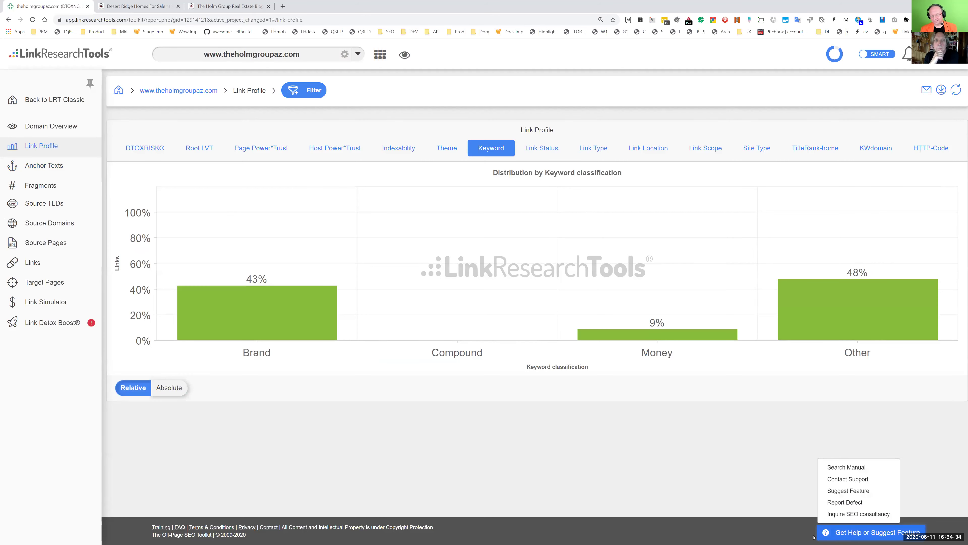
click(855, 514)
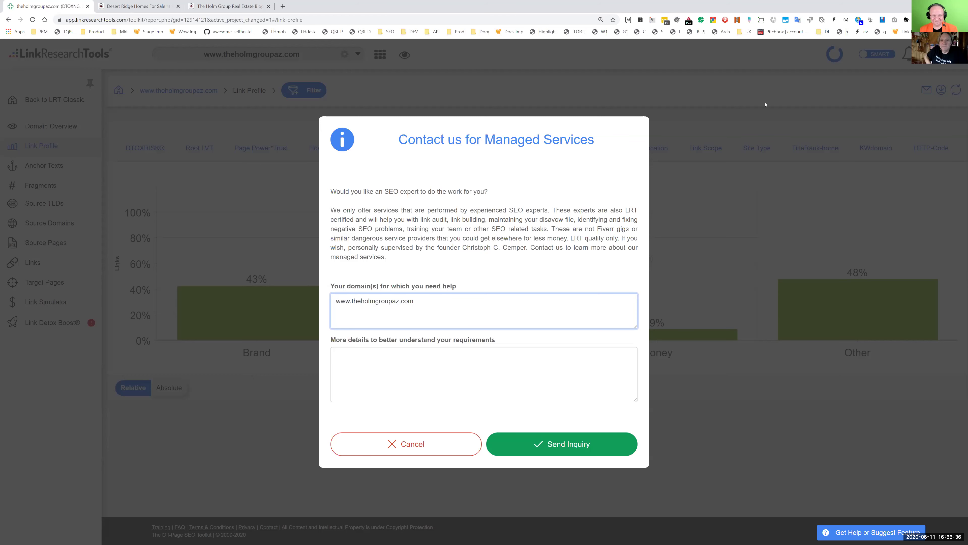
click(462, 440)
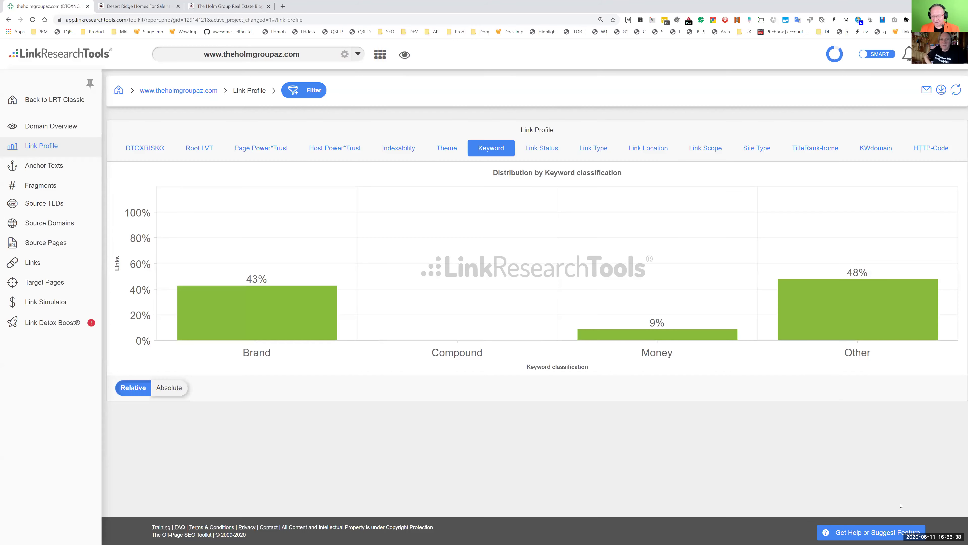
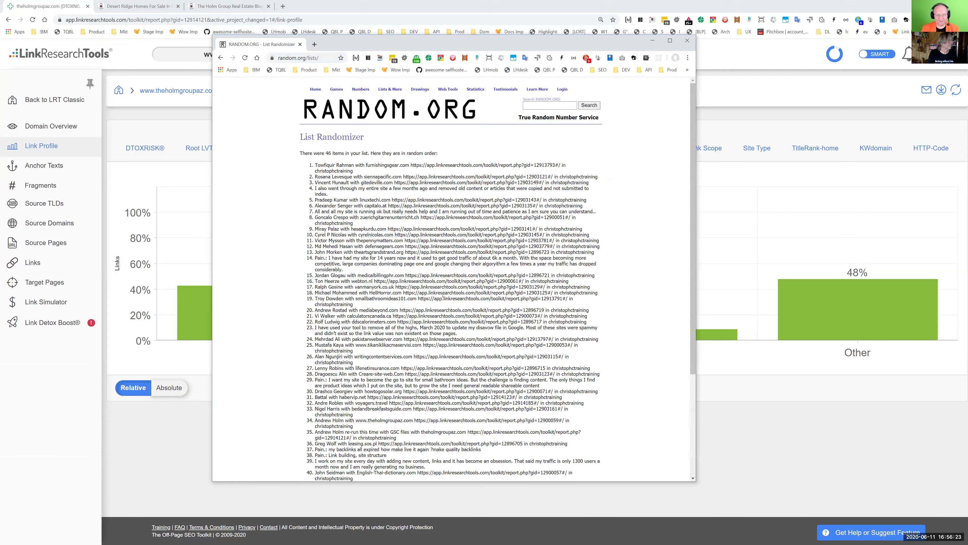
Step: Re-randomize the participant list in the RANDOM.ORG List Randomizer and enlarge its window
click(310, 435)
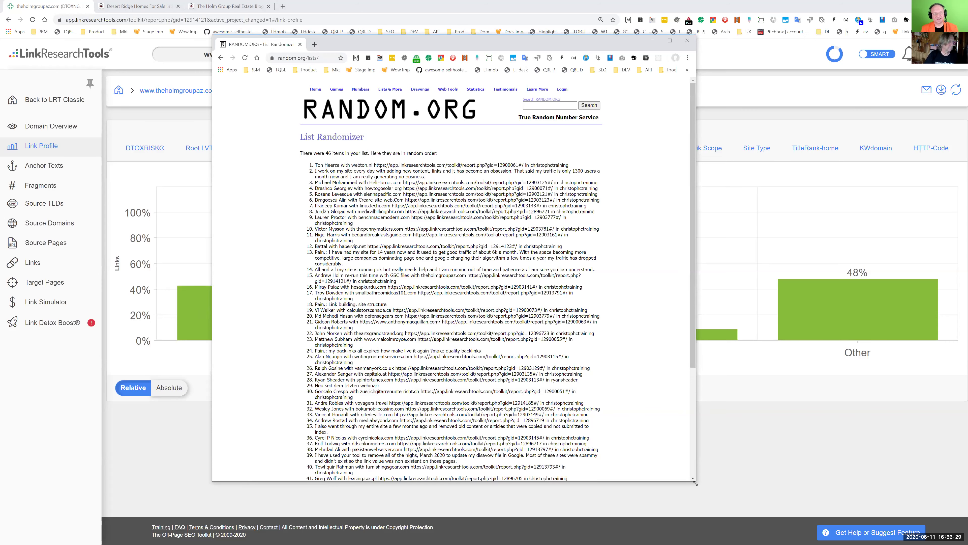
drag(695, 483, 748, 506)
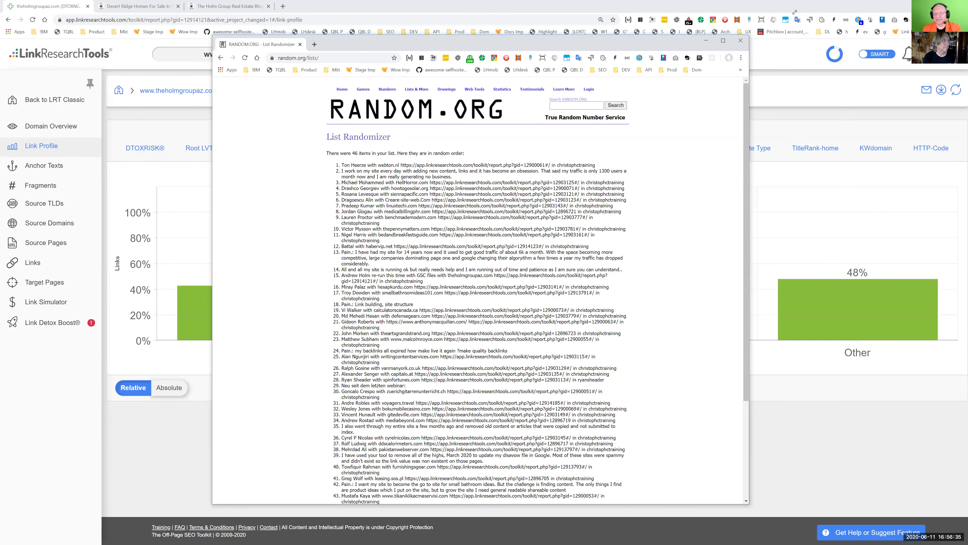
drag(795, 12, 793, 12)
drag(365, 142, 406, 151)
click(406, 151)
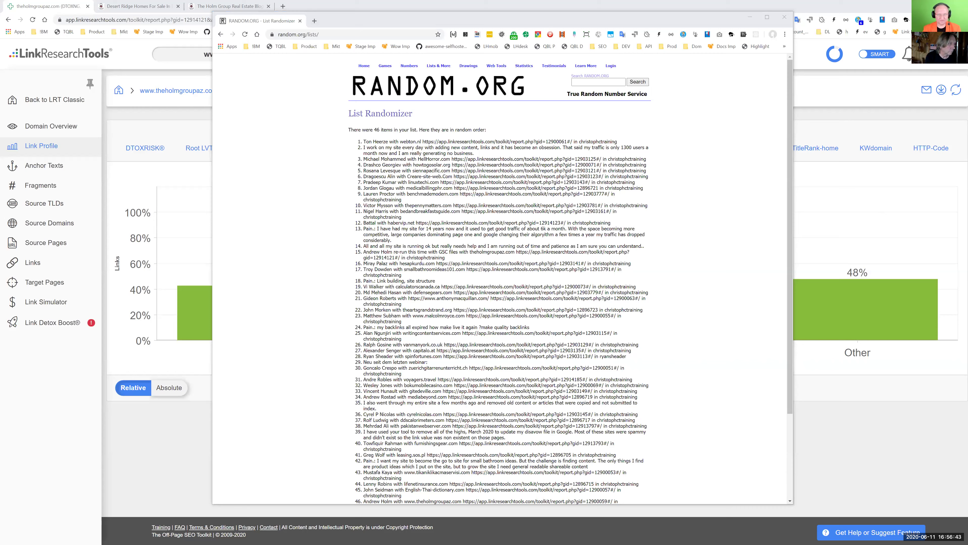
Step: Randomize the 46-item participant list three more times
scroll(459, 377, down, 5)
click(358, 460)
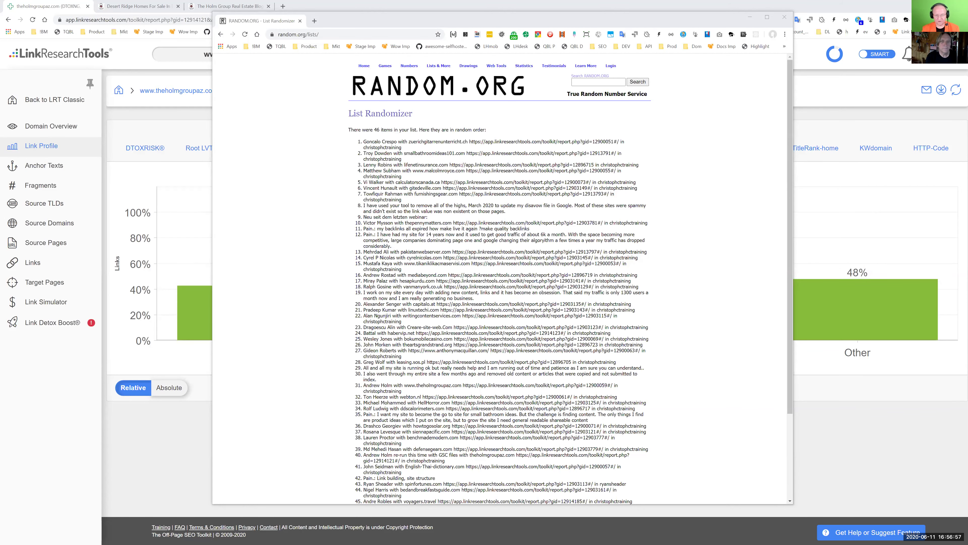
scroll(479, 343, down, 5)
click(393, 464)
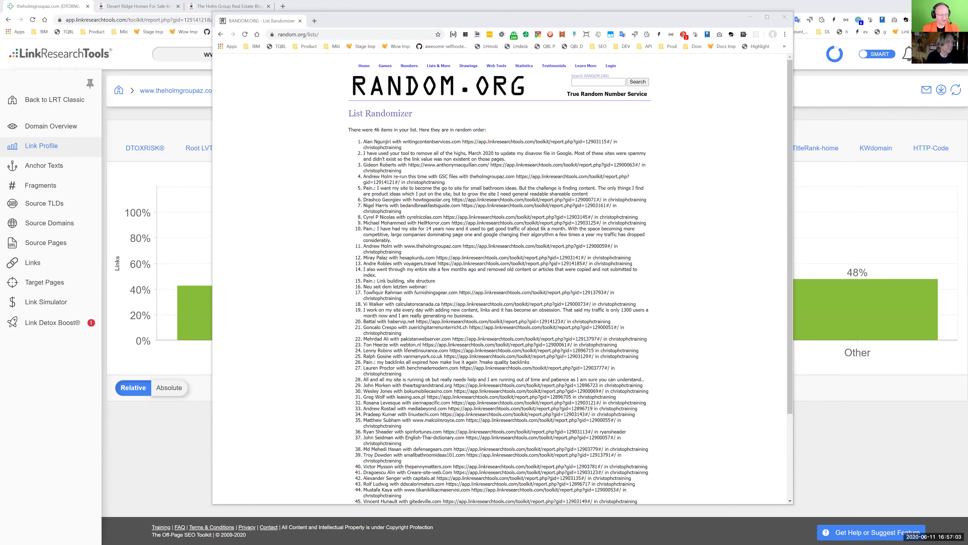
scroll(416, 424, down, 3)
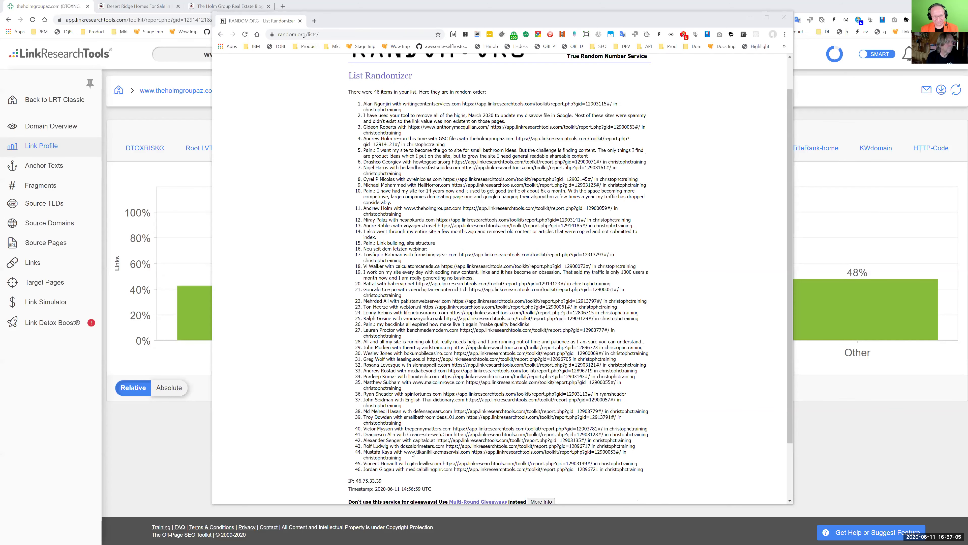
click(358, 458)
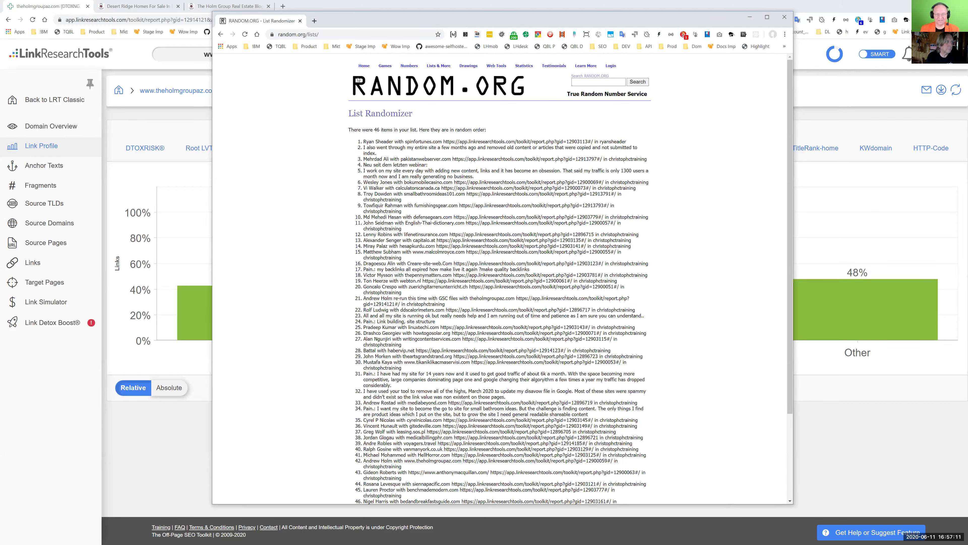
Step: Search the randomized list for several participants' names, one after another
key(ctrl+f)
text(dav)
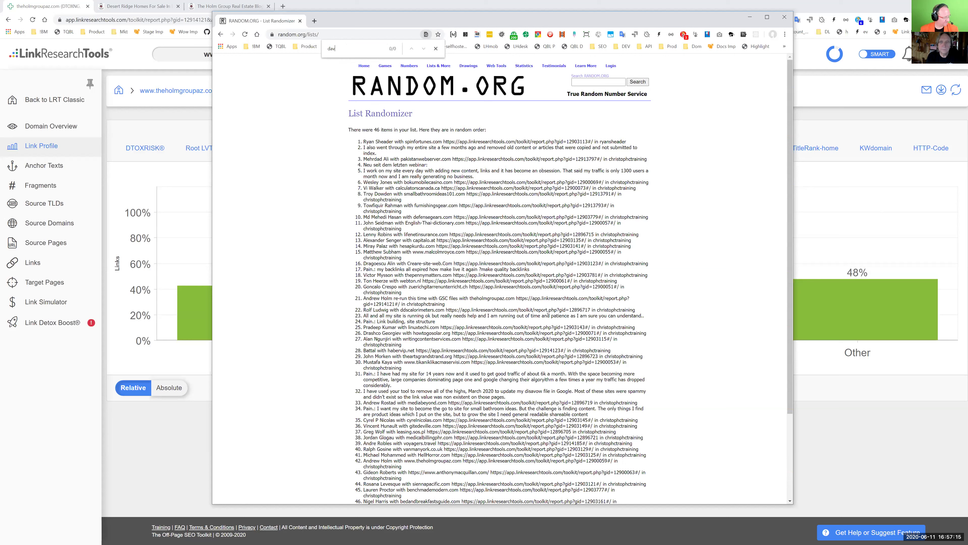
key(BackSpace)
key(BackSpace)
key(BackSpace)
text(iv)
text(wong)
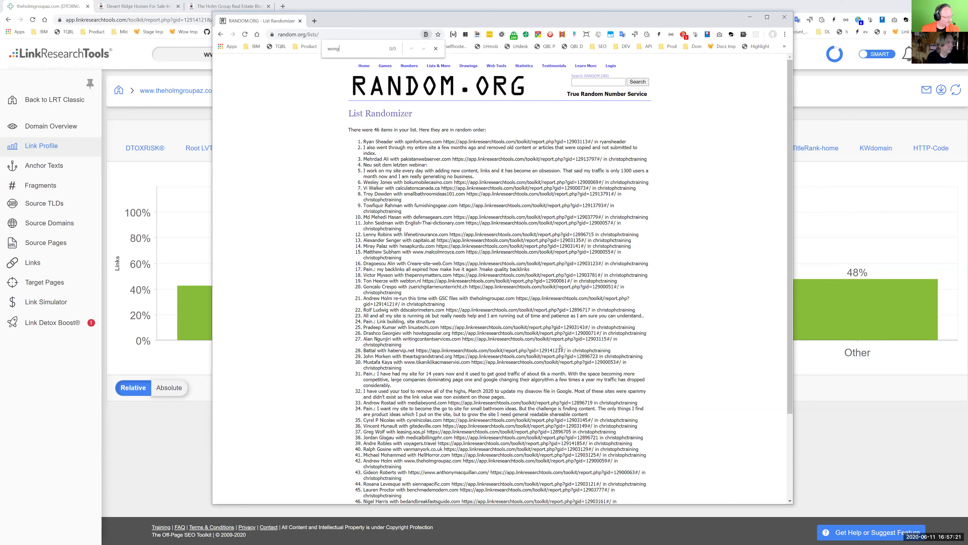
key(ctrl+a)
text(aöle)
key(BackSpace)
text(lex)
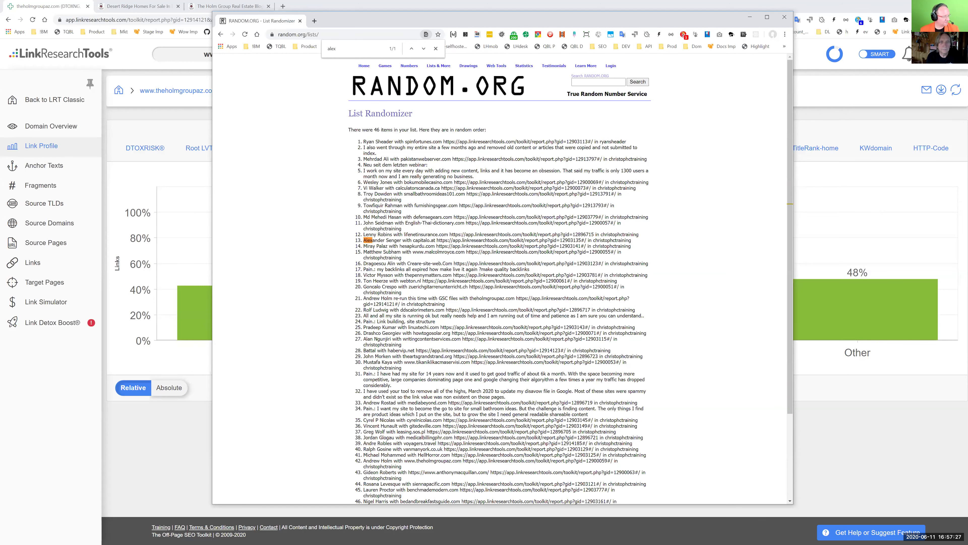
Step: Randomize the participant list again twice and minimize the RANDOM.ORG window
scroll(528, 307, down, 3)
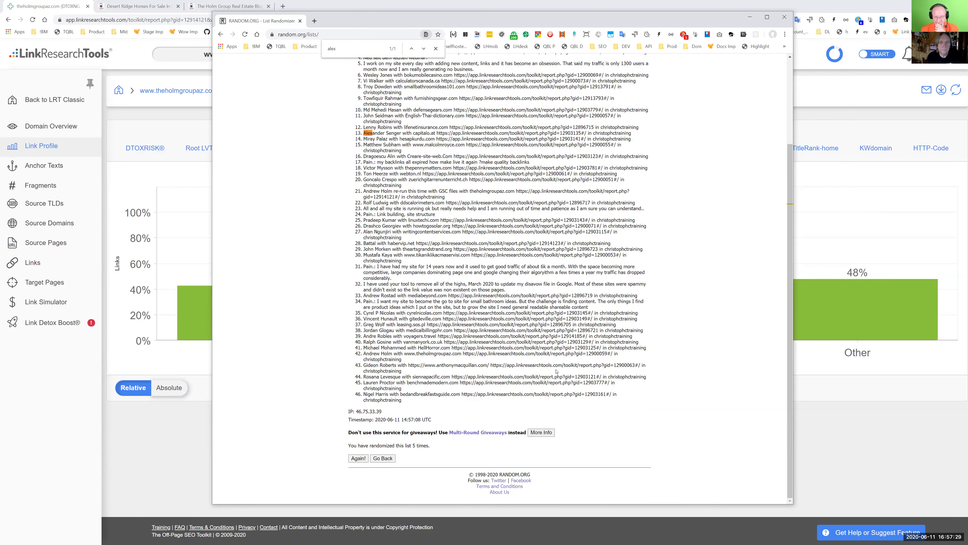
scroll(532, 408, up, 3)
scroll(534, 401, down, 3)
click(358, 458)
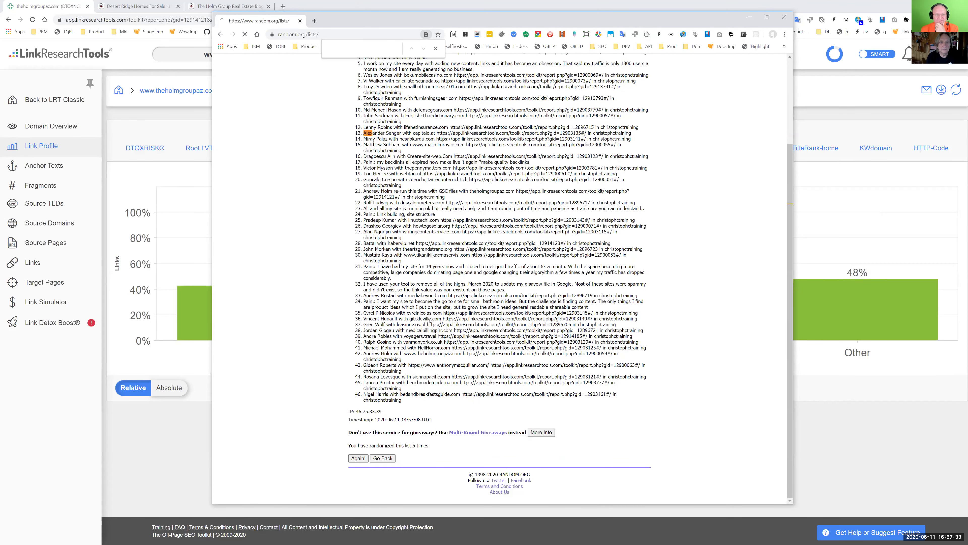
scroll(405, 429, down, 3)
click(358, 459)
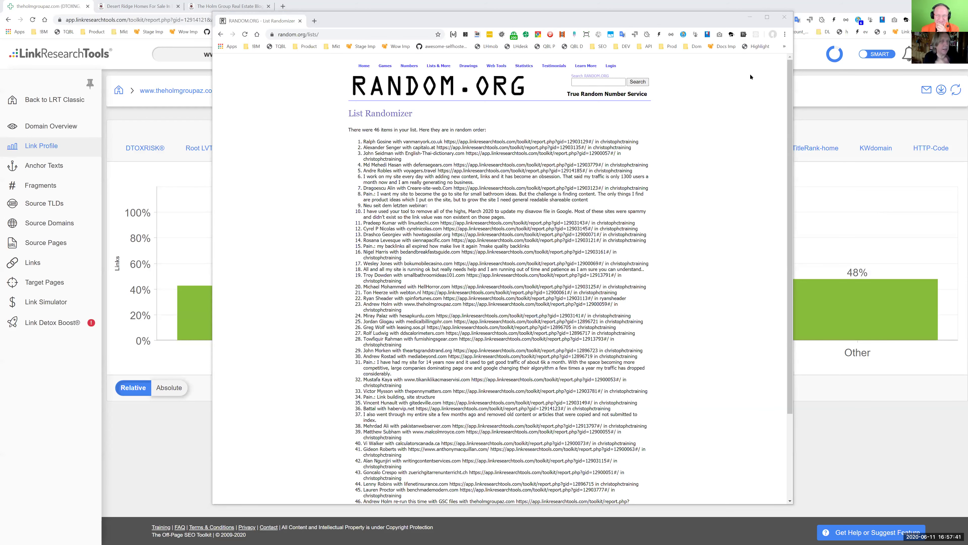
click(749, 17)
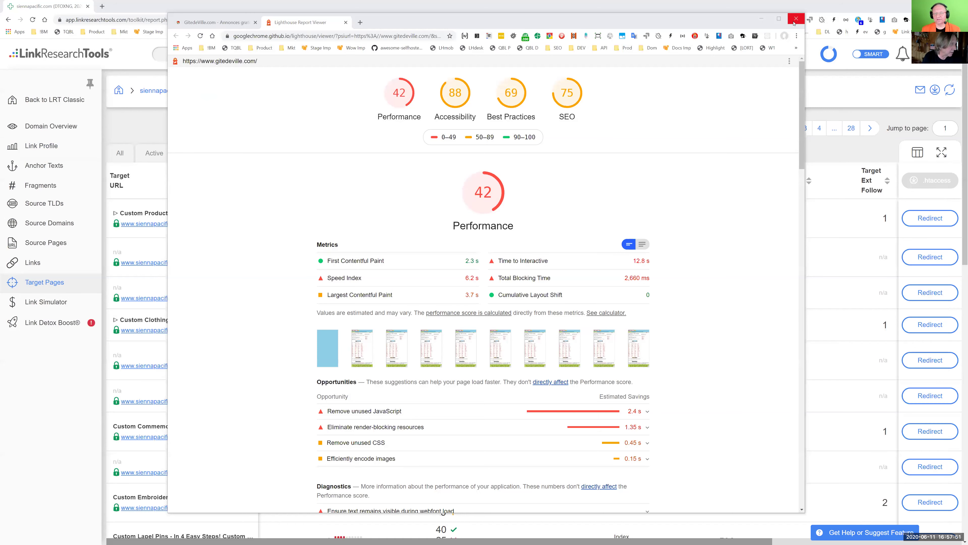
Step: Close the gitedeville.com Lighthouse report window and remove the Not Found filter from siennapacific.com's Target Pages
click(796, 18)
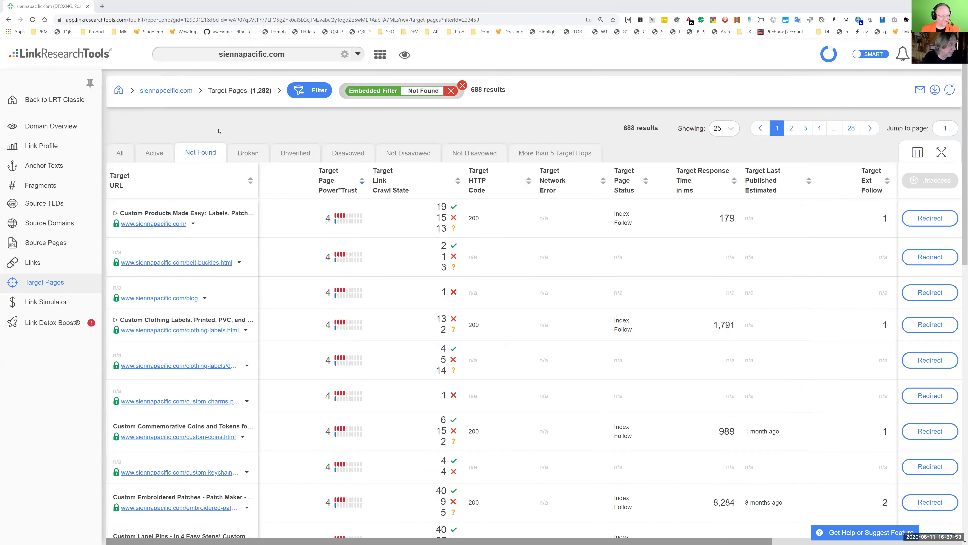
click(463, 85)
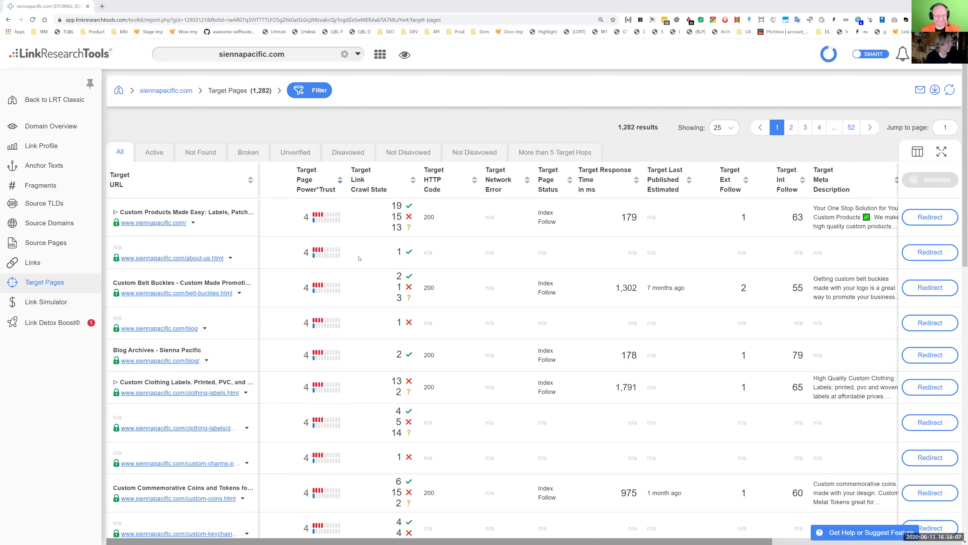
Step: Review siennapacific.com's DTOXRISK link profile distribution and its anchor text cloud and classification list
click(52, 147)
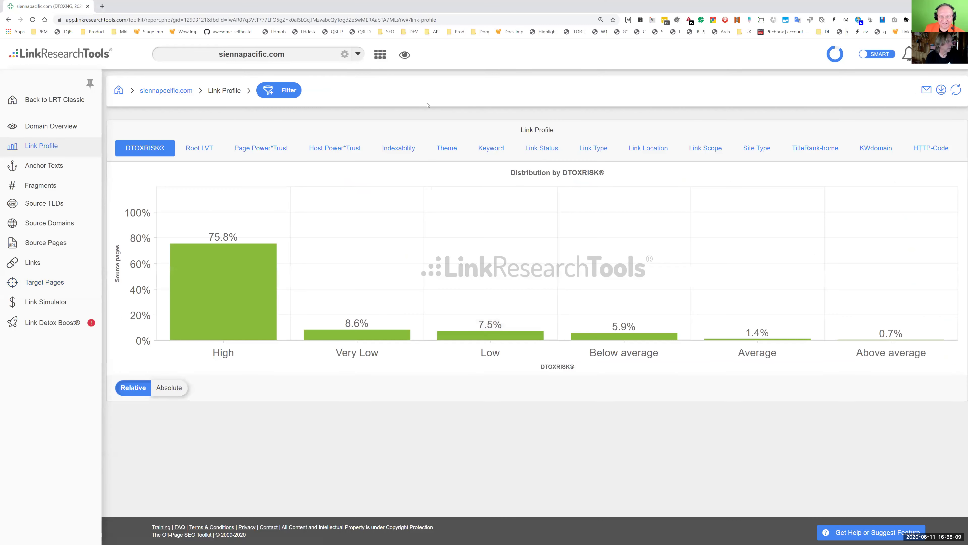
click(44, 165)
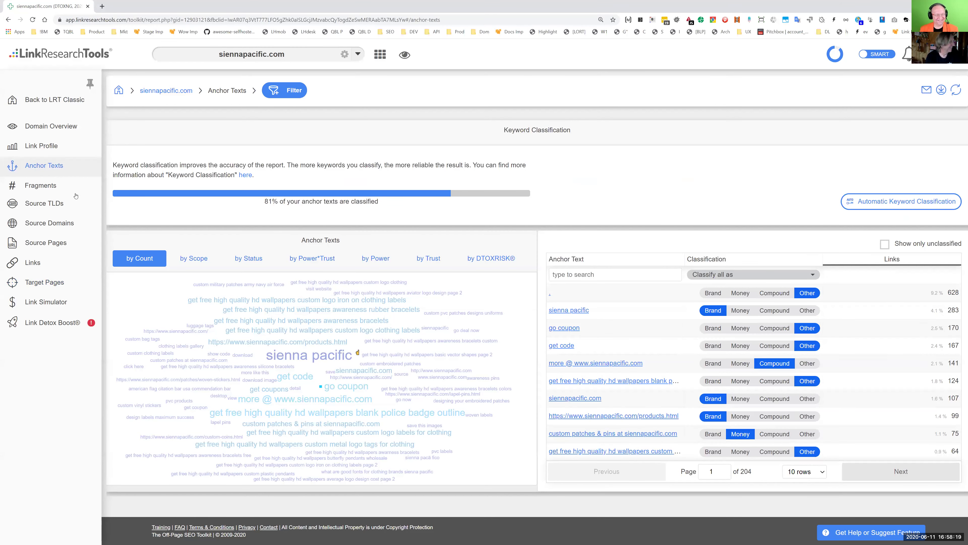
Step: Filter the site's Source Pages to links whose anchor contains "wallpapers"
click(61, 244)
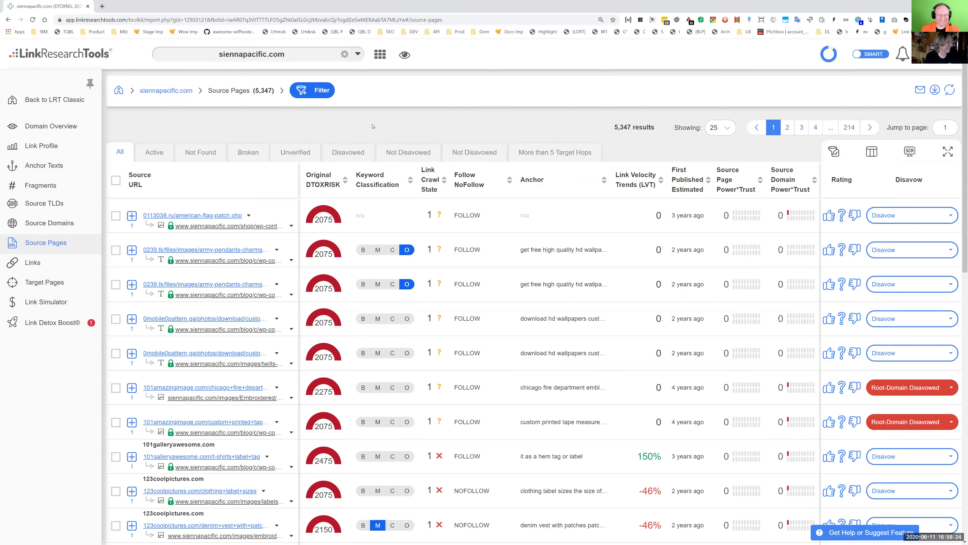
click(301, 95)
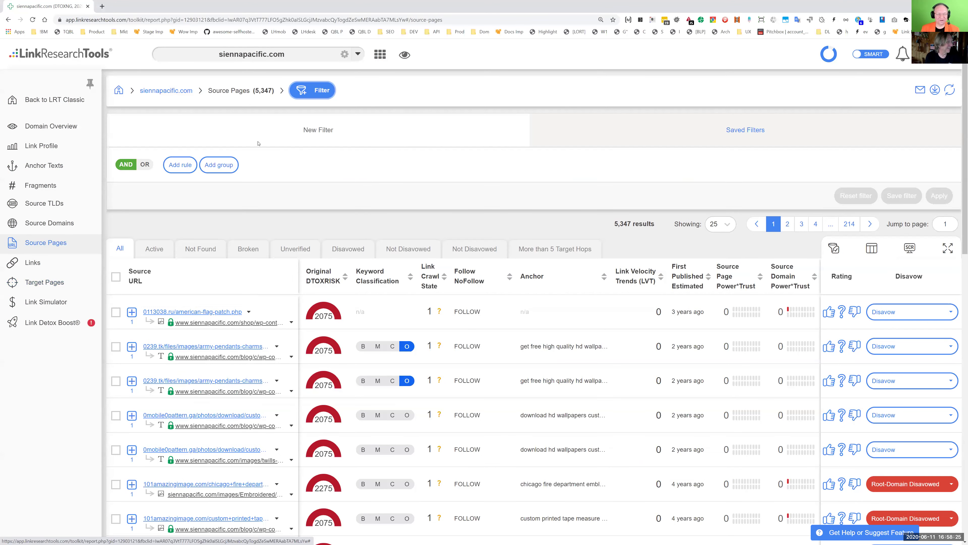
click(181, 164)
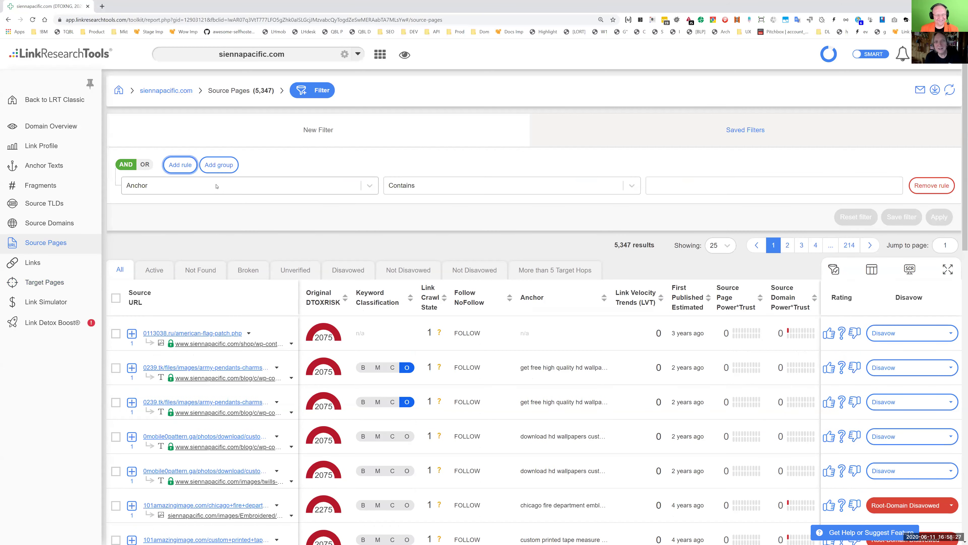
click(690, 185)
text(wallpapers)
key(Return)
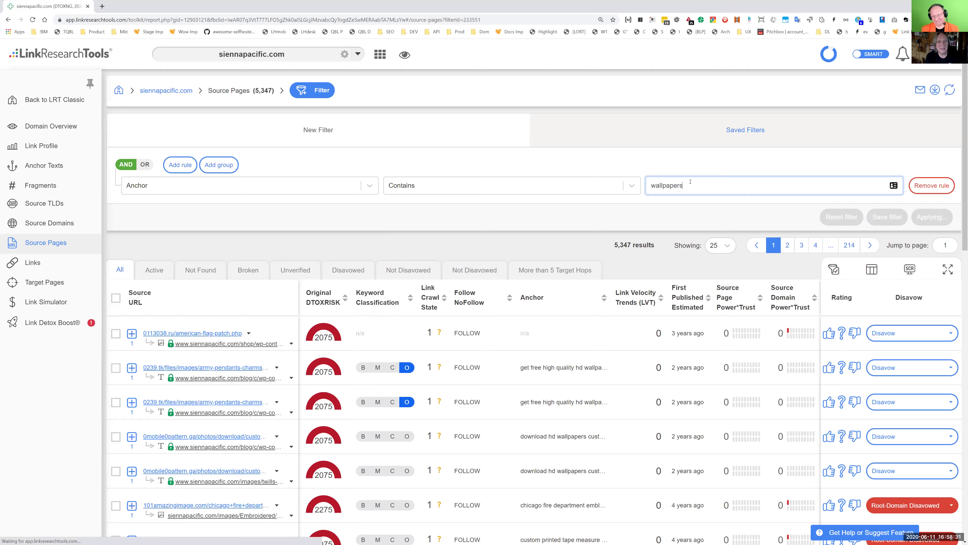
Step: Save the current anchor filter under the name "wallpapers"
click(321, 92)
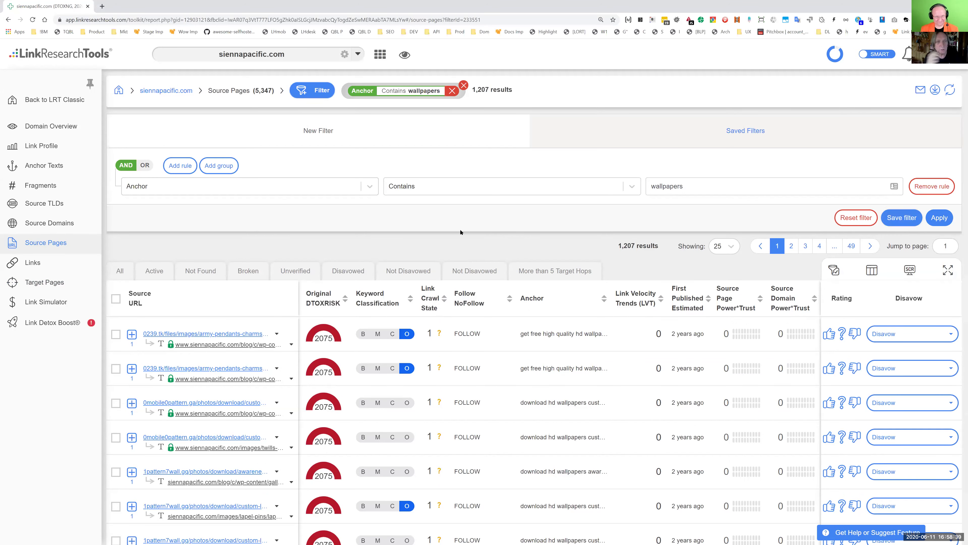
click(897, 220)
click(423, 297)
text(wallpapers)
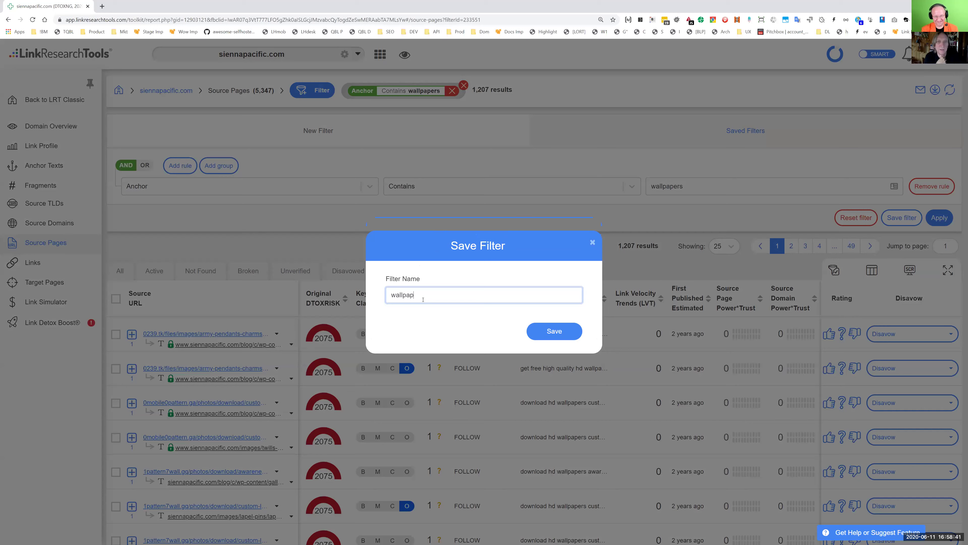
click(553, 331)
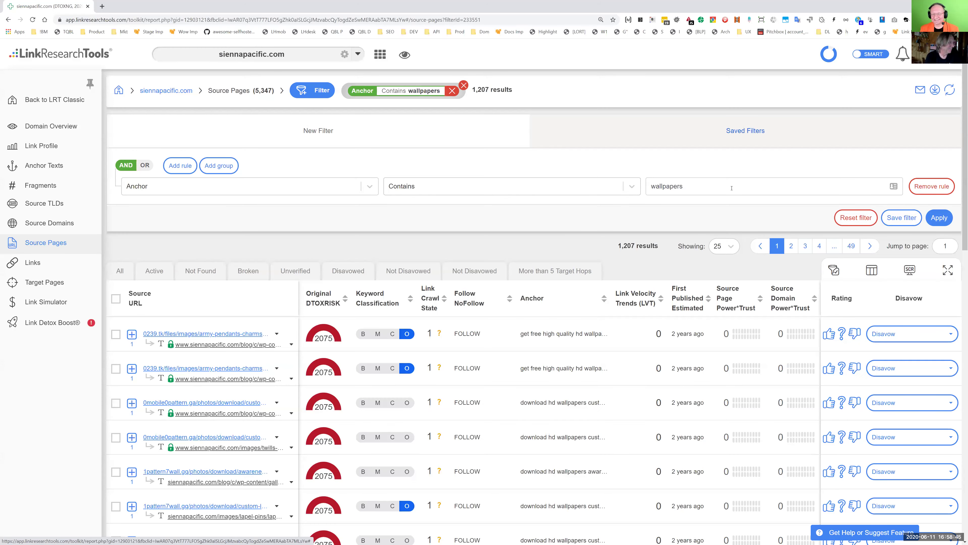
Step: Change the Source Pages filter rule to anchor equals "." and apply it
text(.)
click(549, 185)
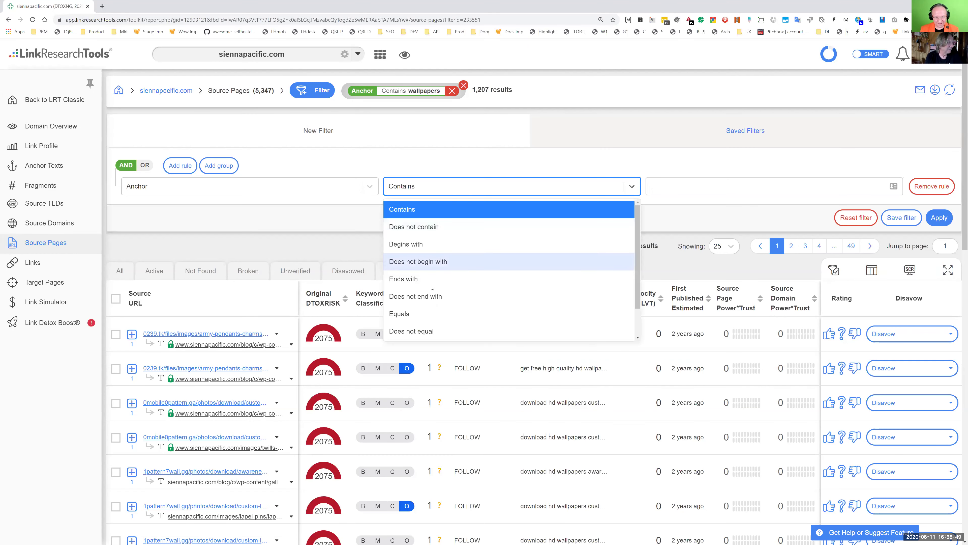
click(511, 314)
click(940, 218)
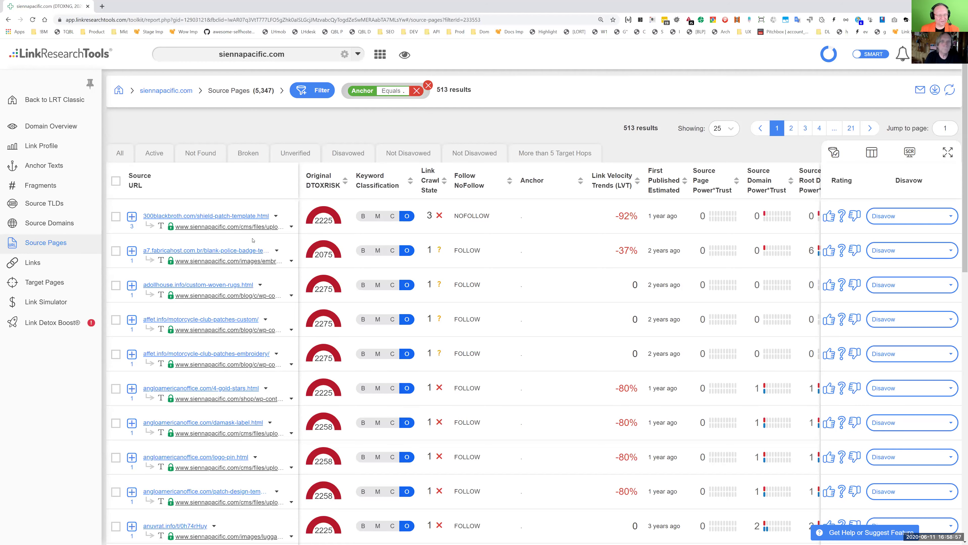
Step: Save the dot-anchor filter under the name "Just DOT"
click(328, 97)
click(750, 131)
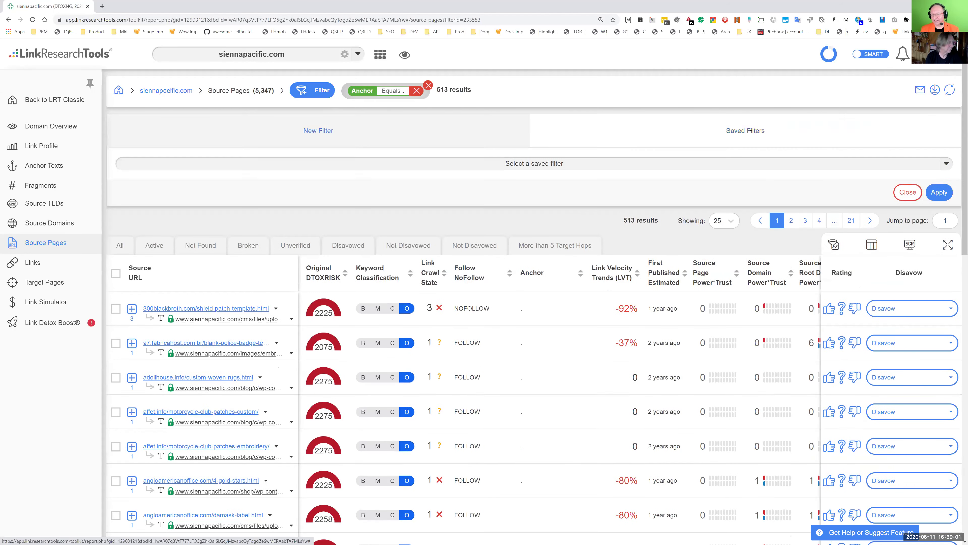
click(422, 136)
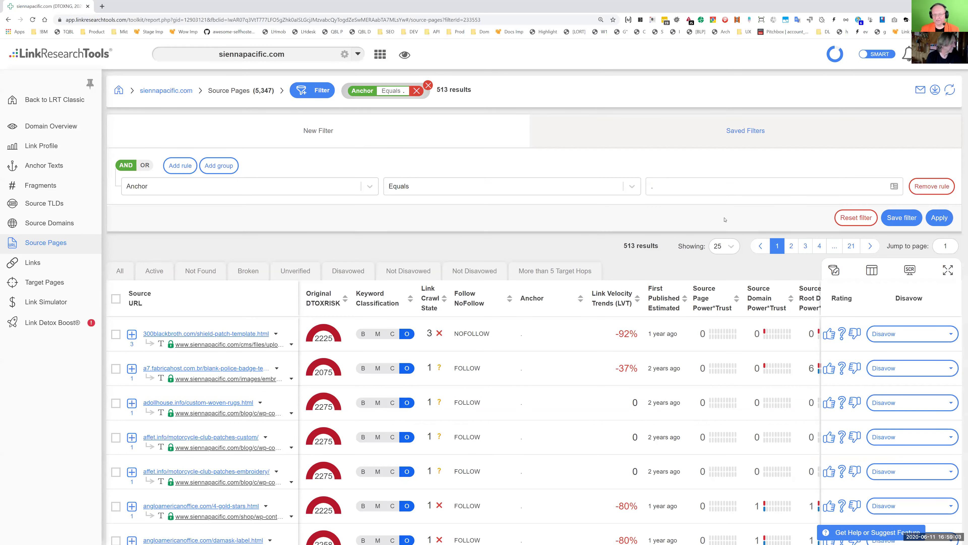
click(902, 218)
click(421, 295)
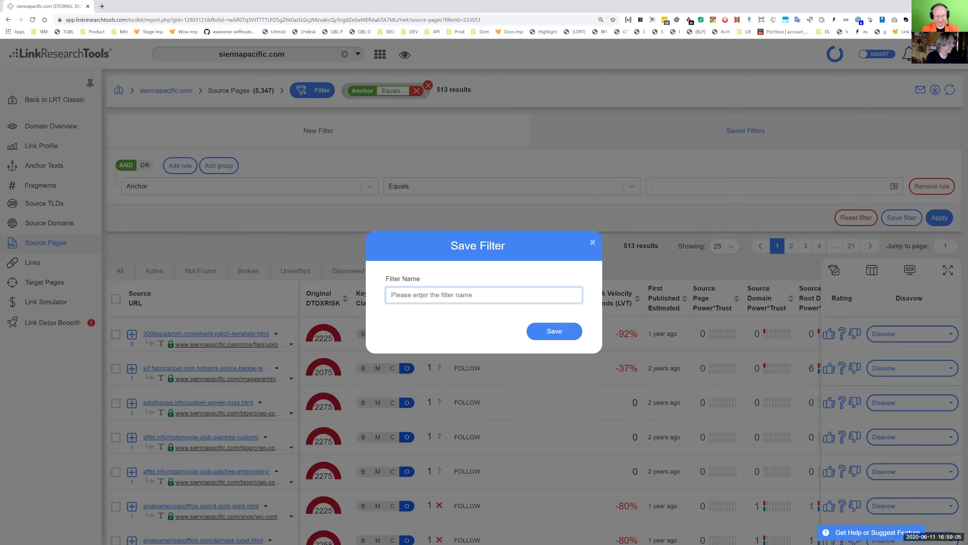
text(Just DOT)
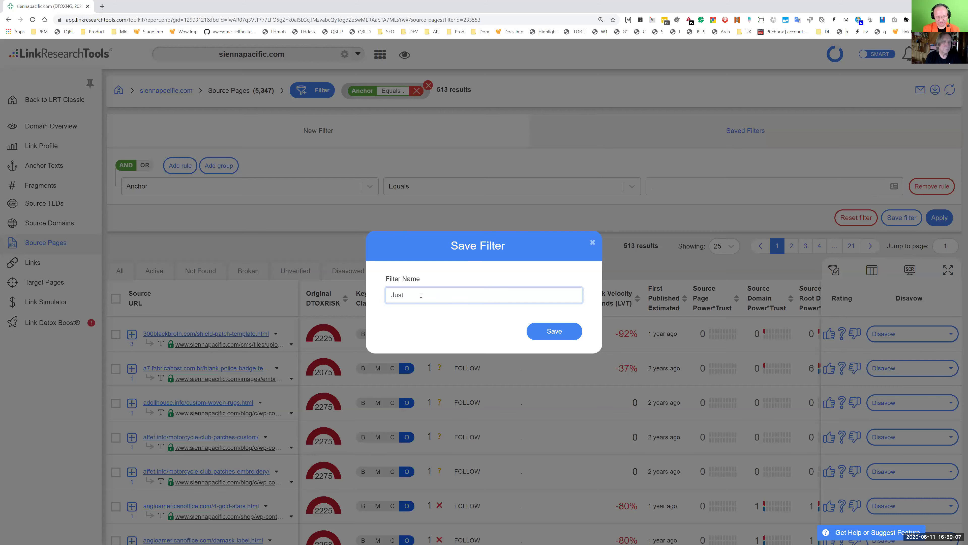
click(563, 331)
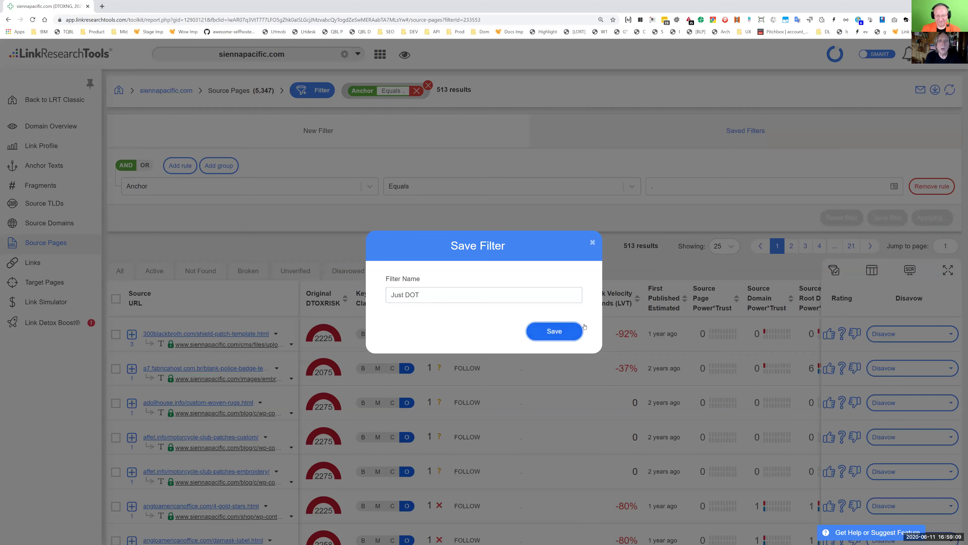
Step: Star the saved filters "Just DOT" and "wallpapers" as favorites and close the saved filter list
click(801, 137)
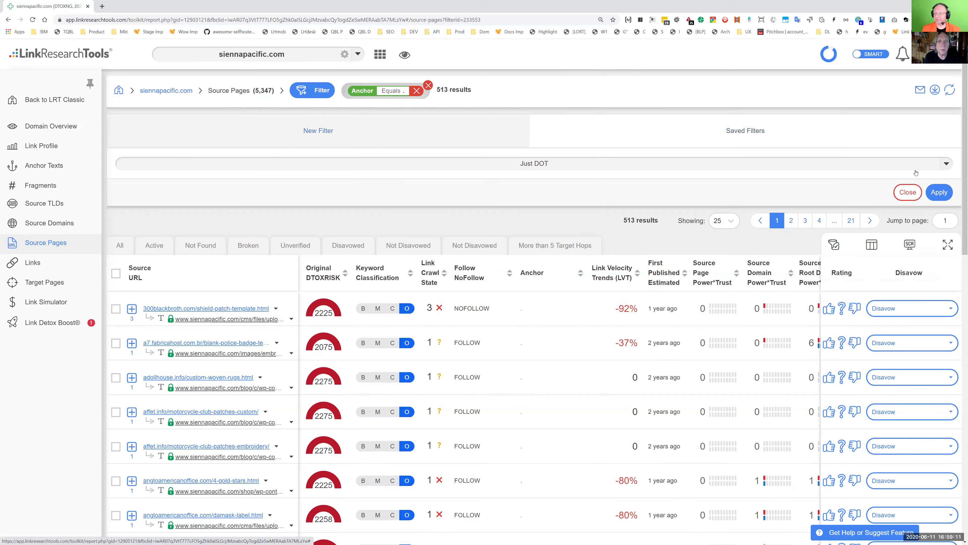
click(947, 166)
scroll(242, 284, down, 15)
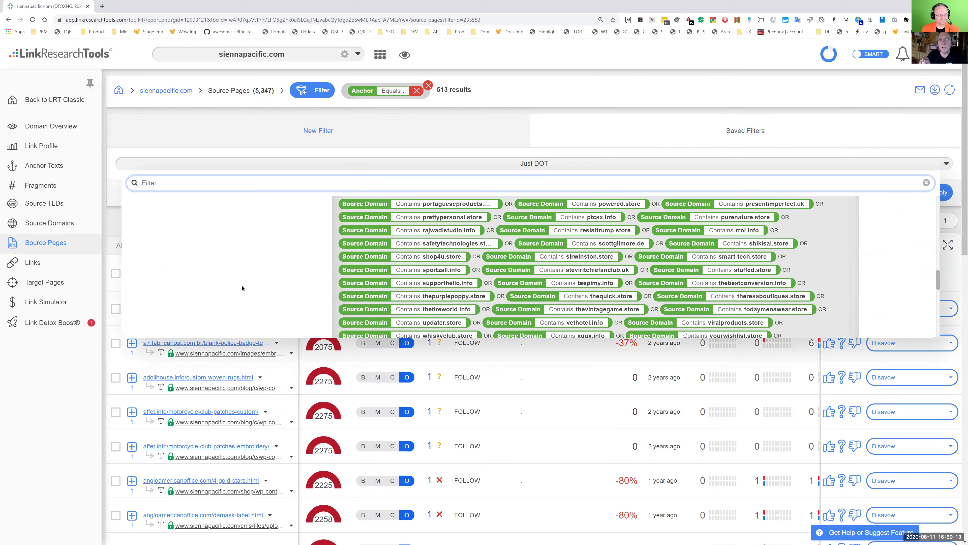
click(895, 319)
click(894, 289)
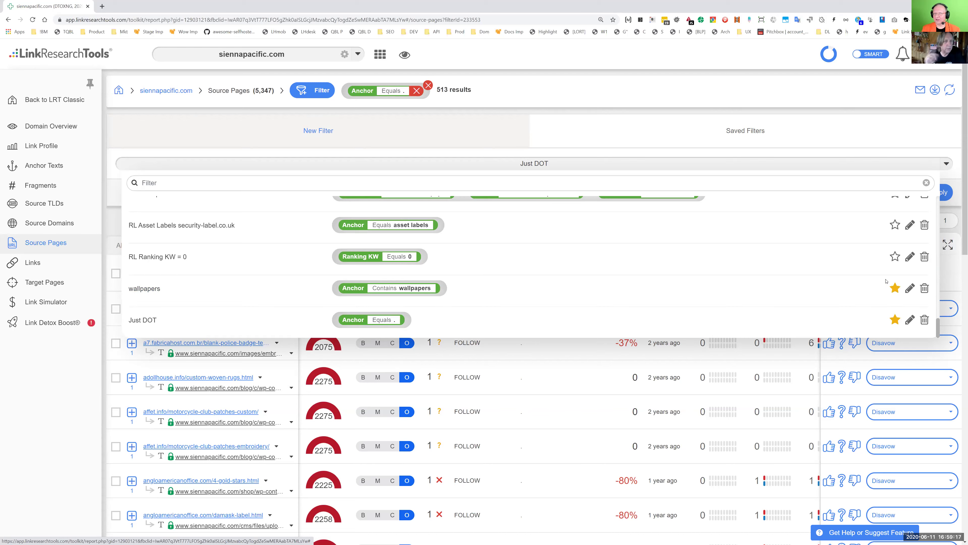
click(906, 144)
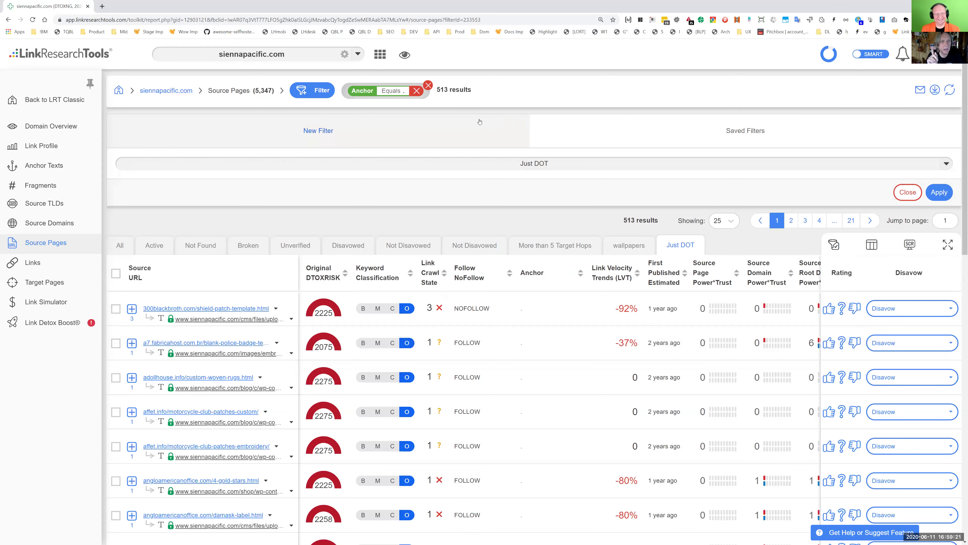
Step: Remove the dot-anchor filter from Source Pages and review the Anchor Texts report again
click(414, 92)
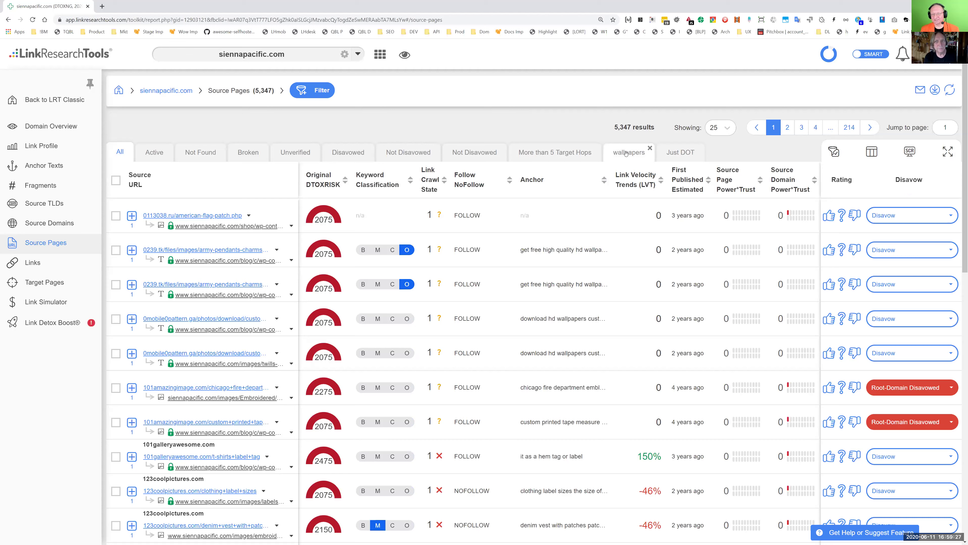
click(44, 165)
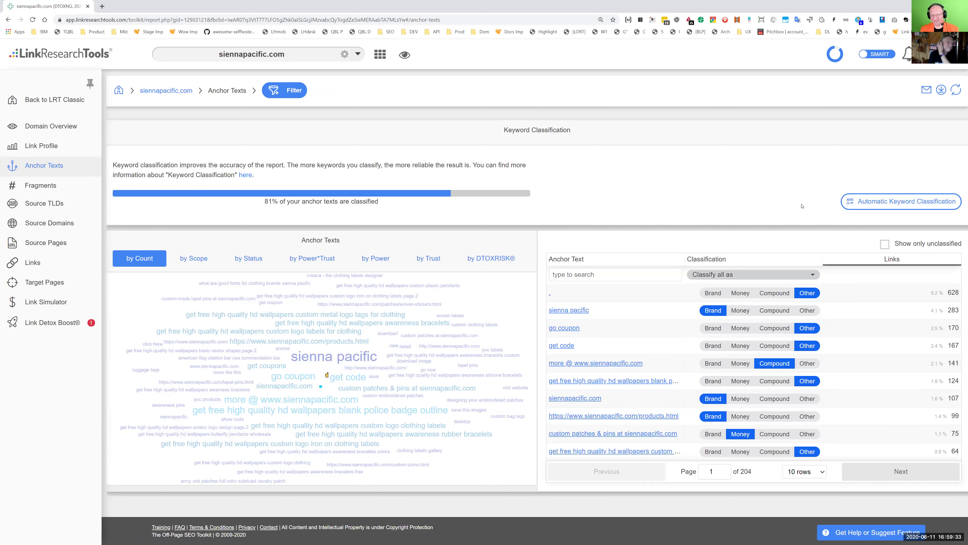
Step: Apply the "wallpapers" filter to the Source Domains and sort them by Source Domain Power*Trust in ascending order
click(55, 221)
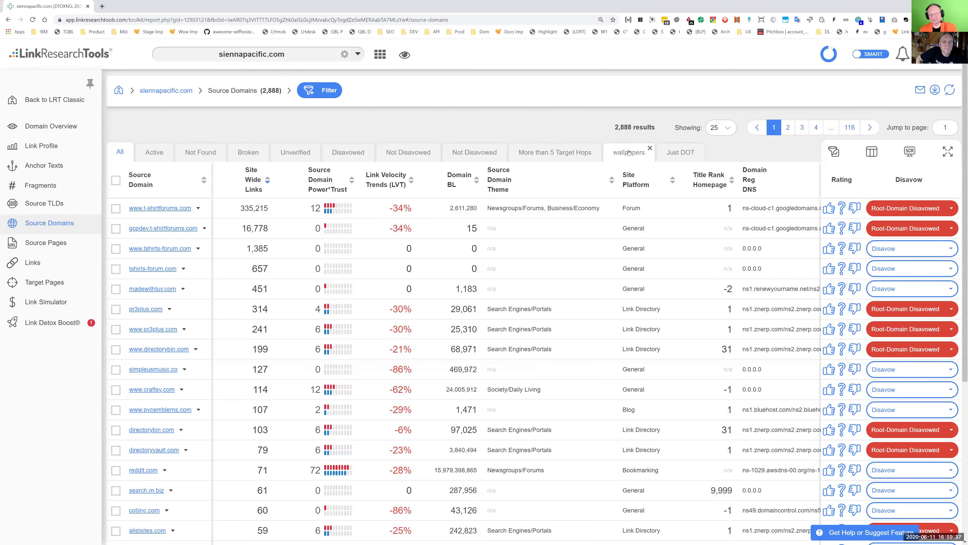
click(627, 153)
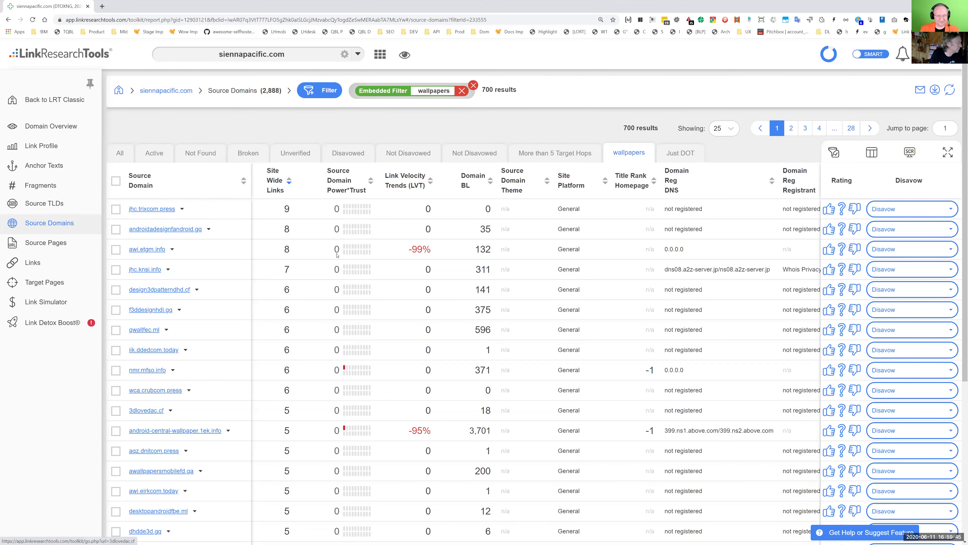
click(344, 193)
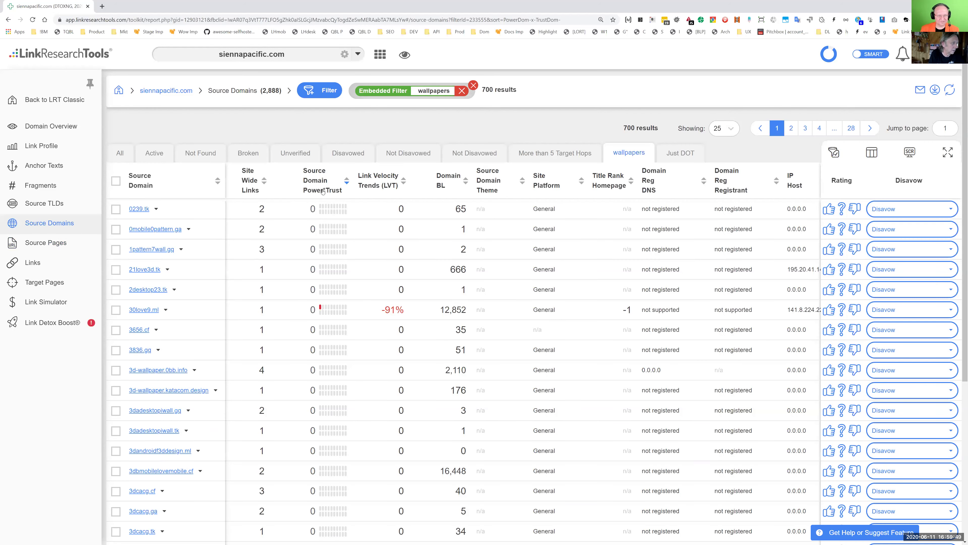
click(322, 190)
Step: Disavow all source domains matching the "wallpapers" filter at root-domain level as a bulk action
click(116, 181)
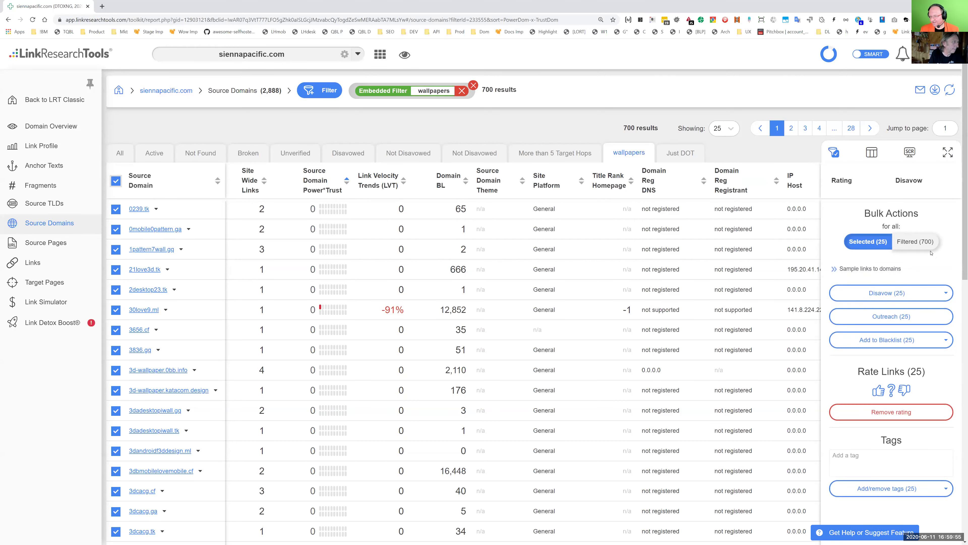
click(928, 242)
click(941, 293)
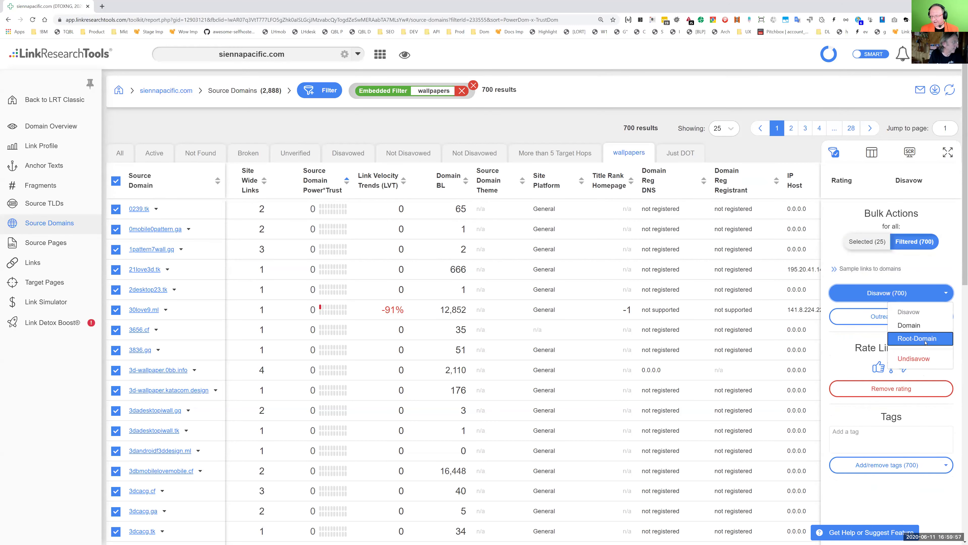
click(926, 339)
click(554, 338)
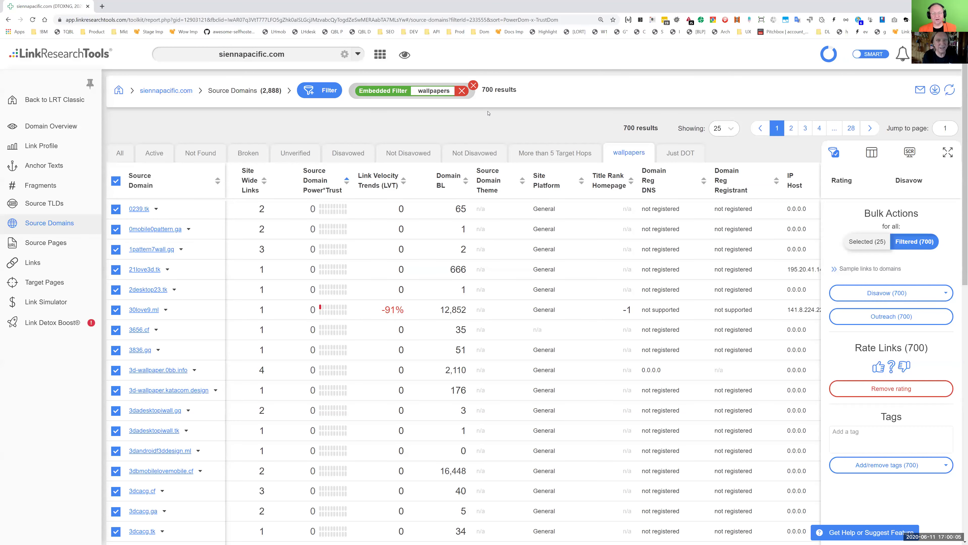
Step: Apply the "Just DOT" filter to the Source Domains and sort them by Site Wide Links in descending order
click(673, 155)
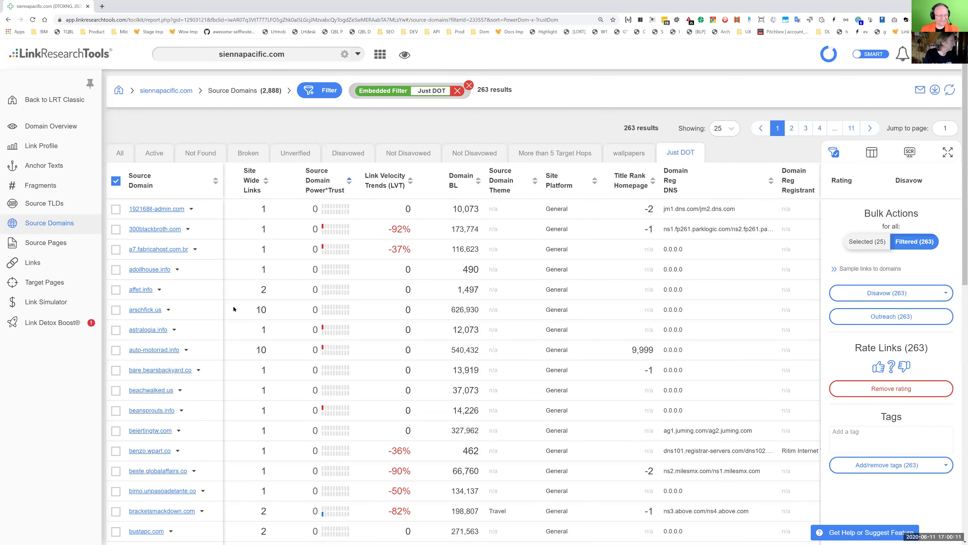
click(252, 187)
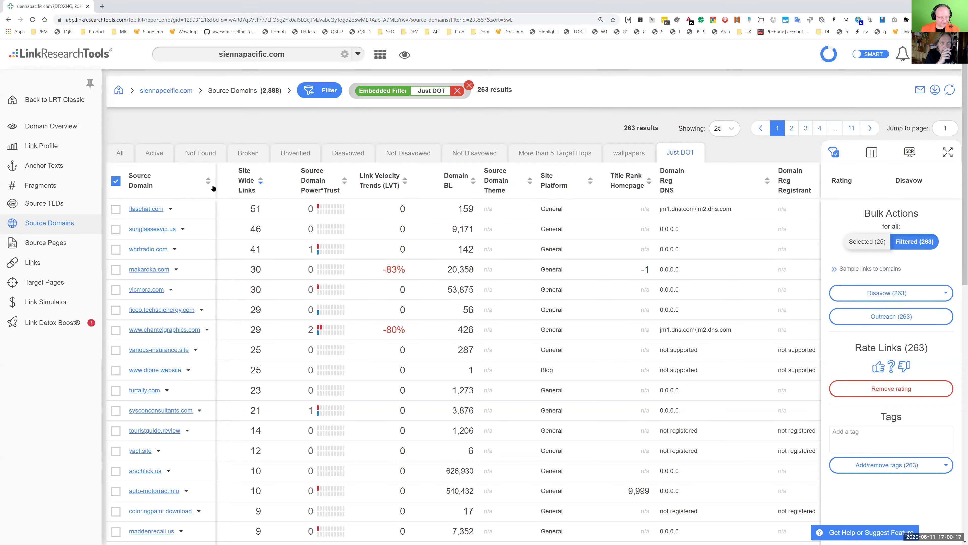
click(170, 187)
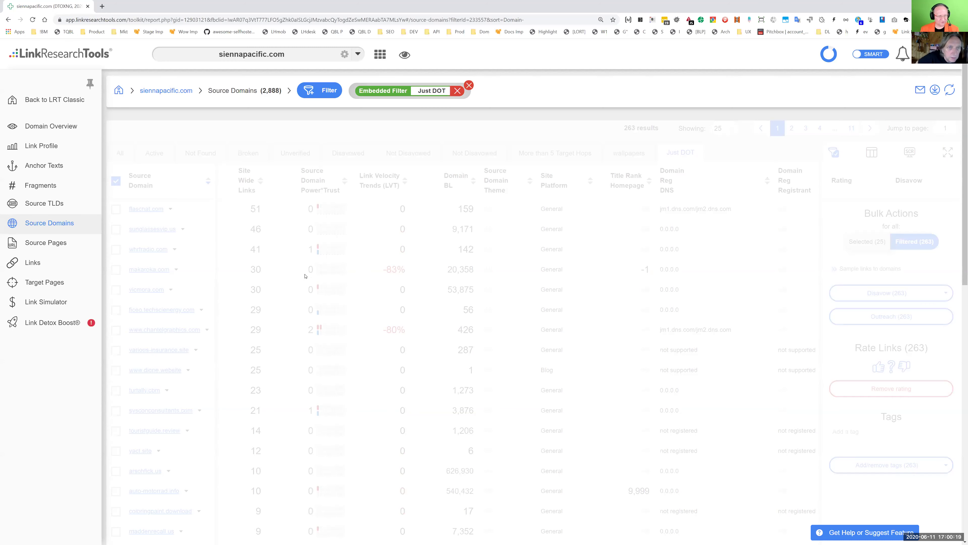
scroll(307, 281, down, 4)
scroll(304, 287, up, 5)
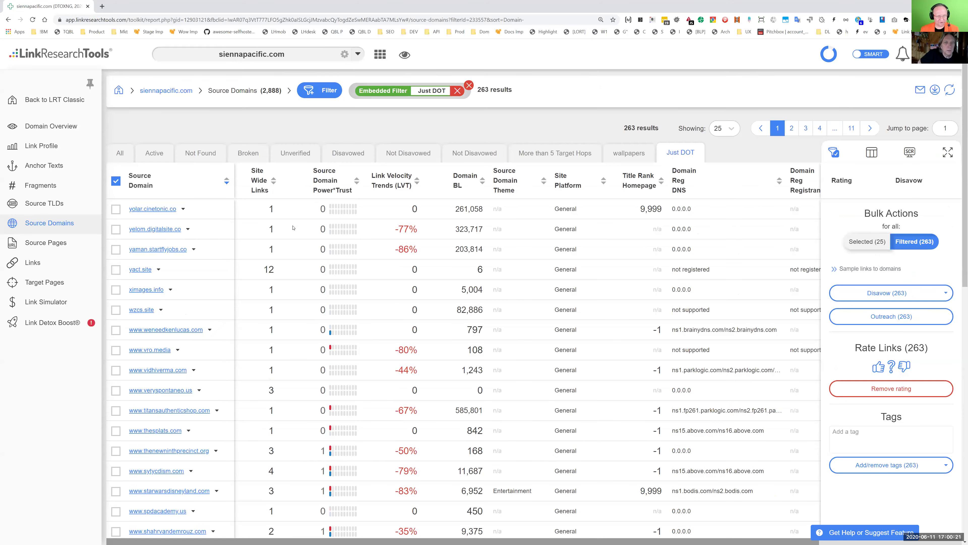
click(263, 181)
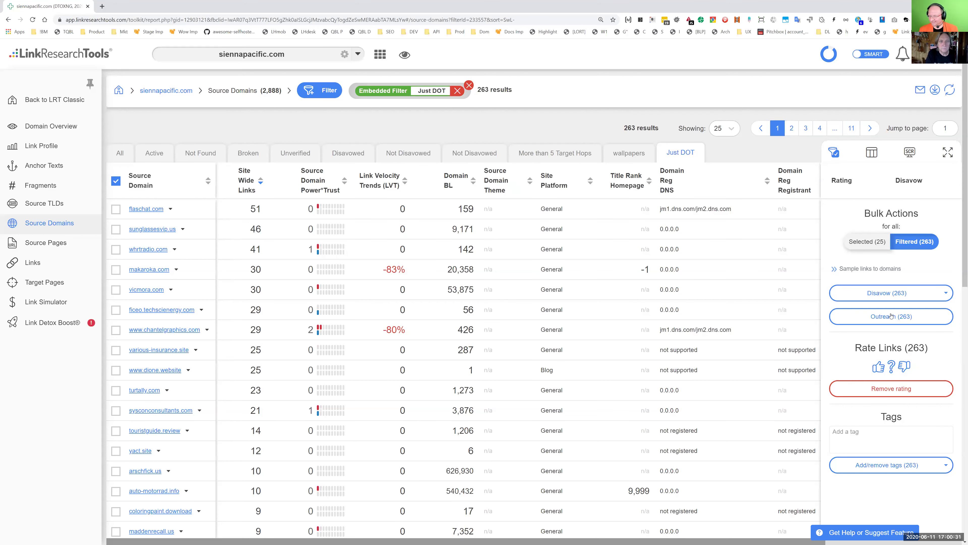
Step: Disavow all source domains matching the "Just DOT" filter at root-domain level as a bulk action
click(916, 291)
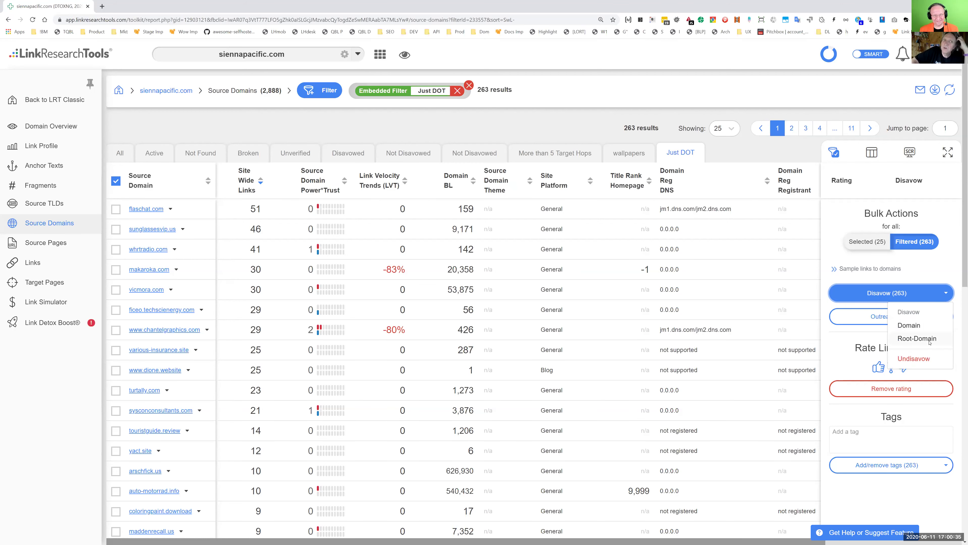
click(917, 339)
click(572, 338)
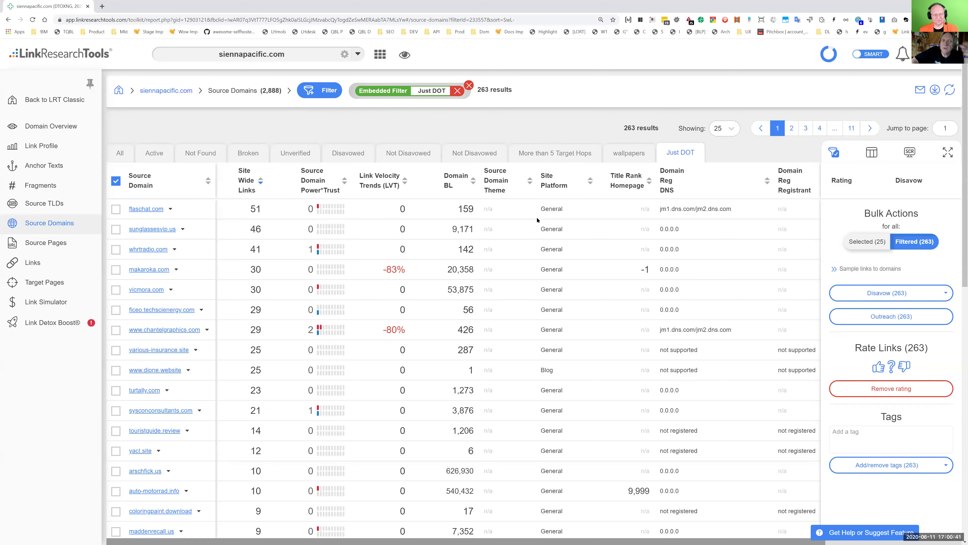
Step: Remove the "Just DOT" filter and list the source pages whose anchor text contains "go coupon"
click(470, 85)
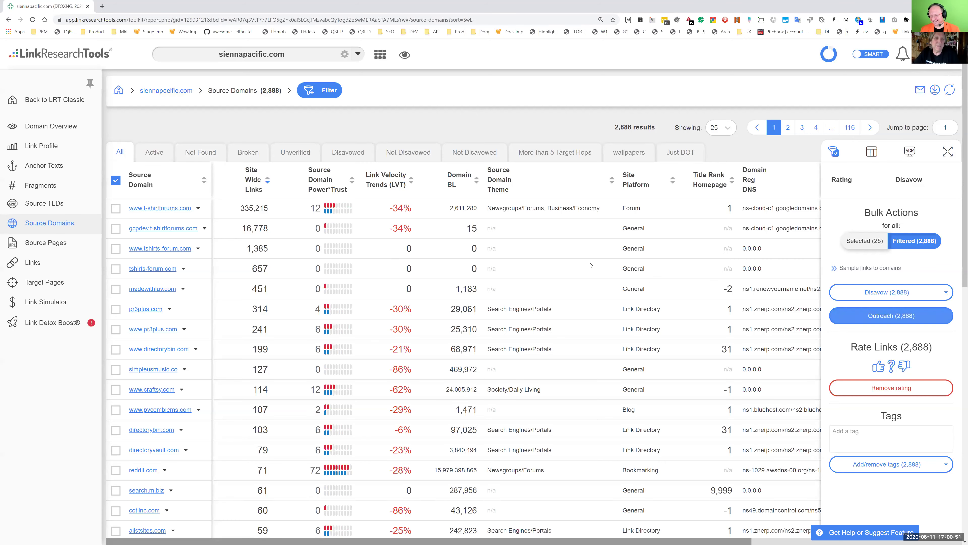
click(49, 165)
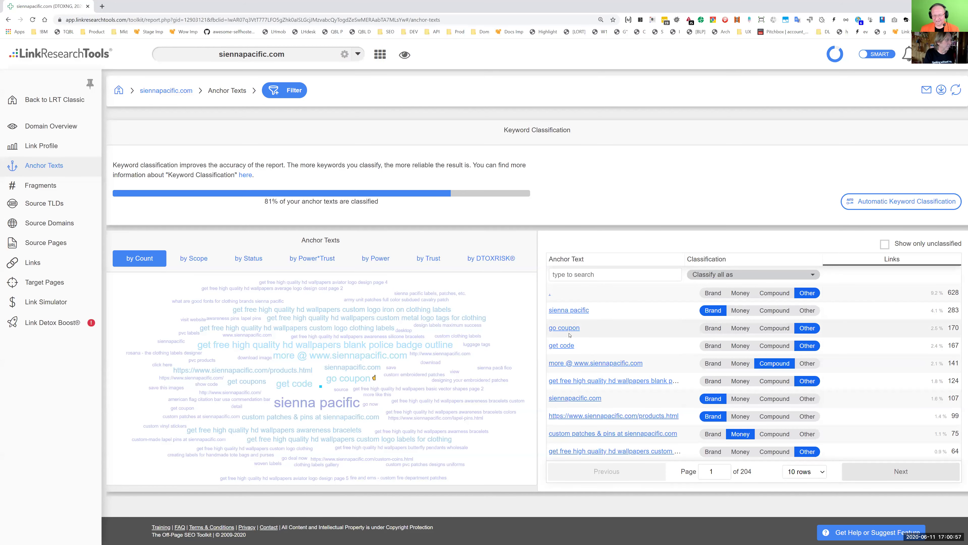
drag(579, 328, 561, 331)
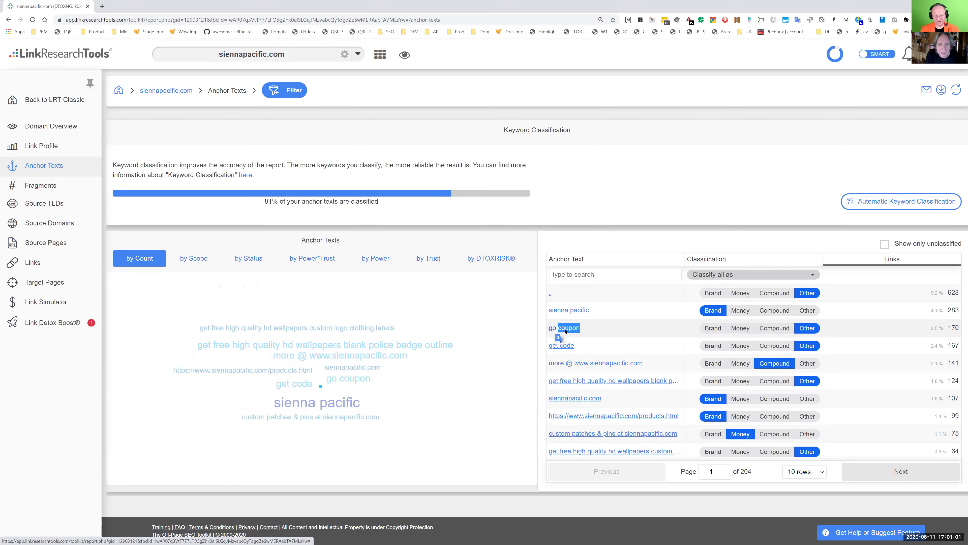
click(559, 328)
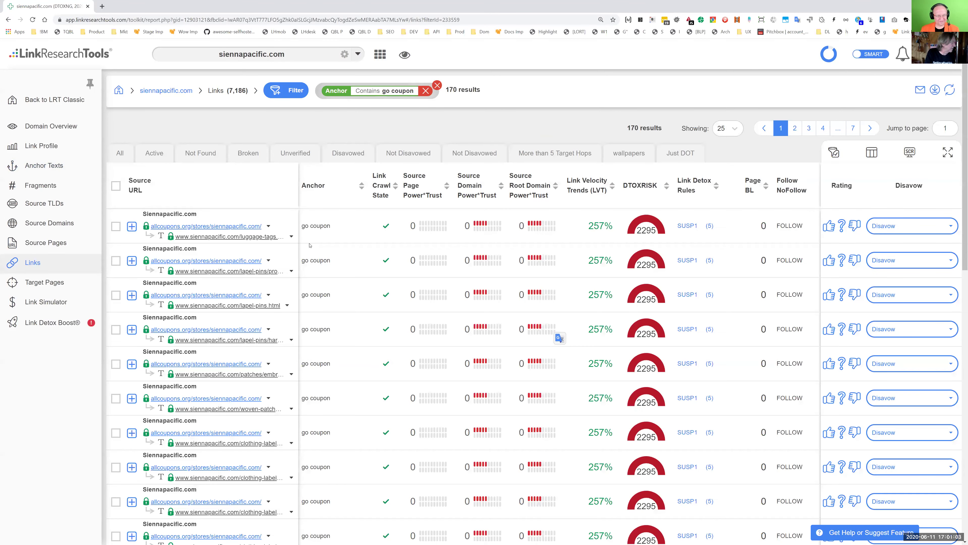
scroll(315, 323, down, 2)
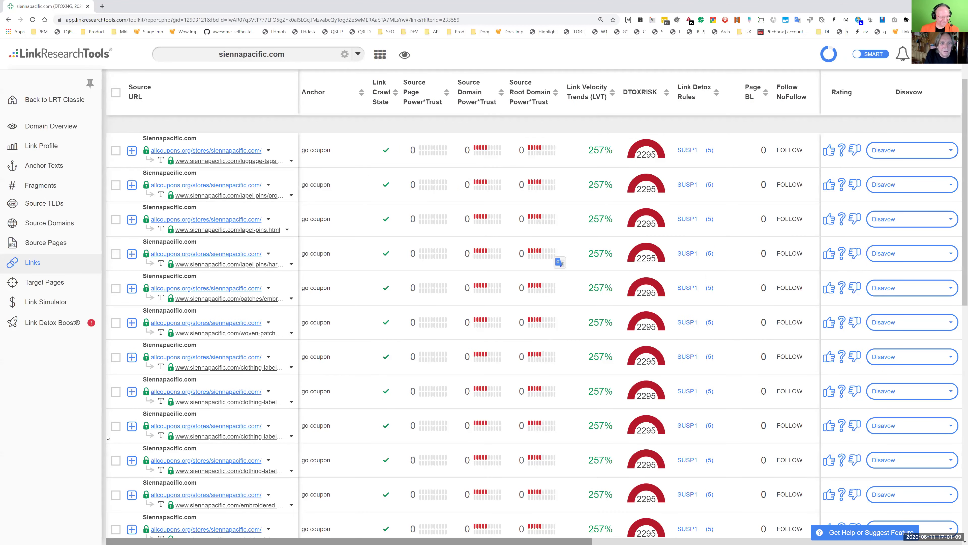
click(55, 245)
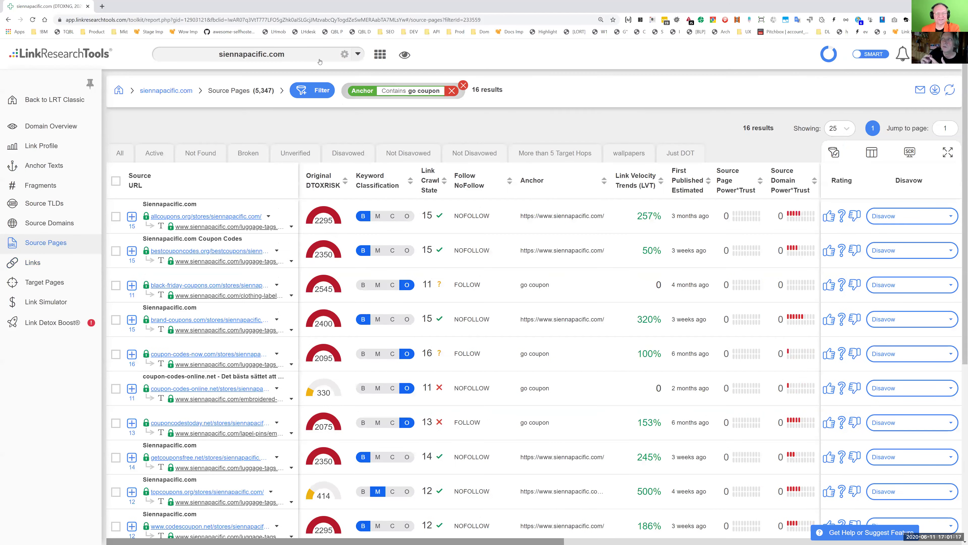
Step: Change the value of the Anchor Contains filter rule on the source pages to "coupon"
click(313, 90)
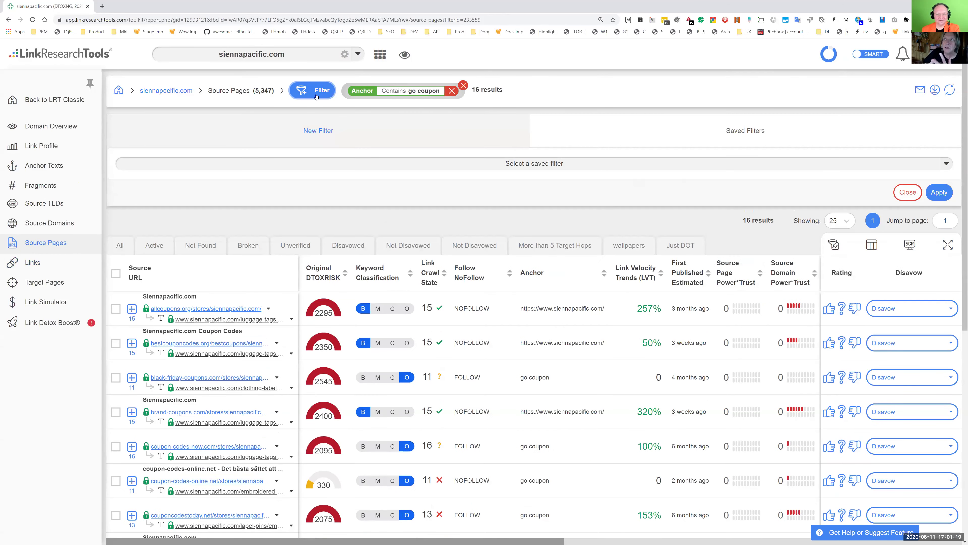
click(316, 95)
click(316, 95)
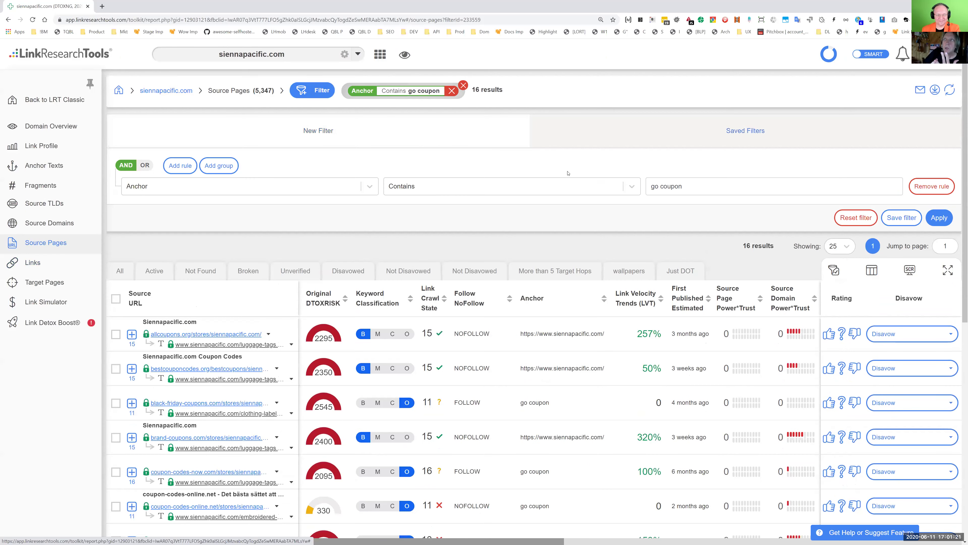
click(723, 182)
key(Home)
key(ctrl+shift+Right)
key(Delete)
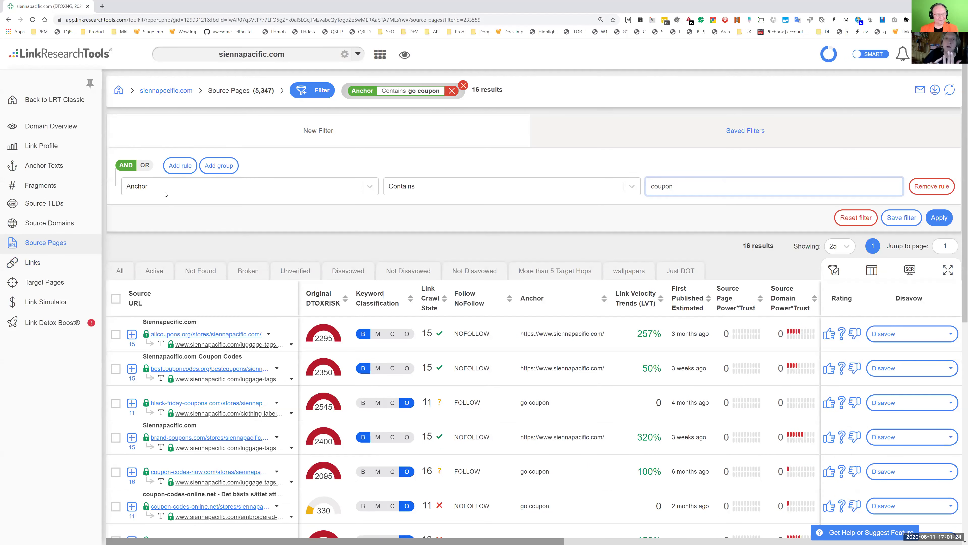
Step: Combine the filter rules with OR and add Anchor Contains rules for "promo" and "voucher"
click(144, 166)
click(180, 166)
click(688, 206)
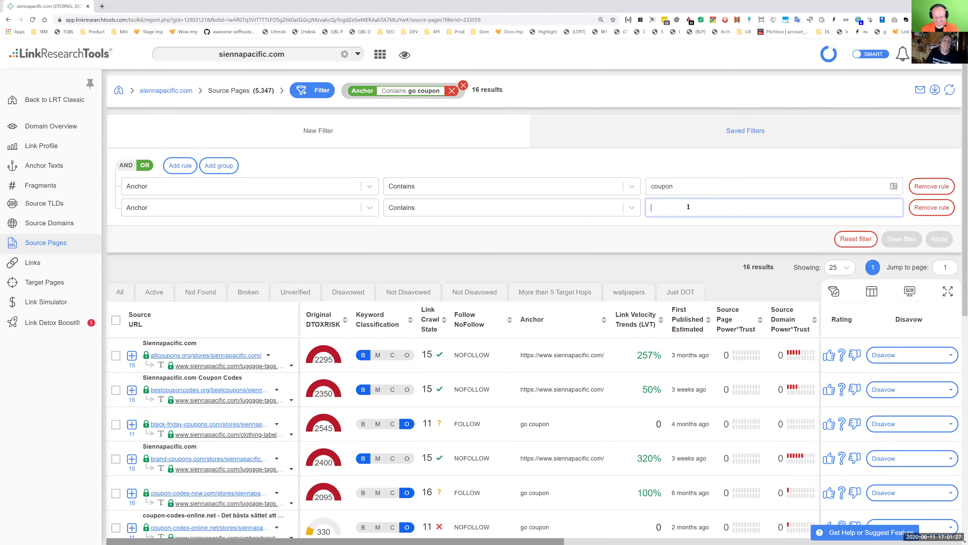
text(pü)
key(BackSpace)
text(romo)
click(180, 165)
click(649, 234)
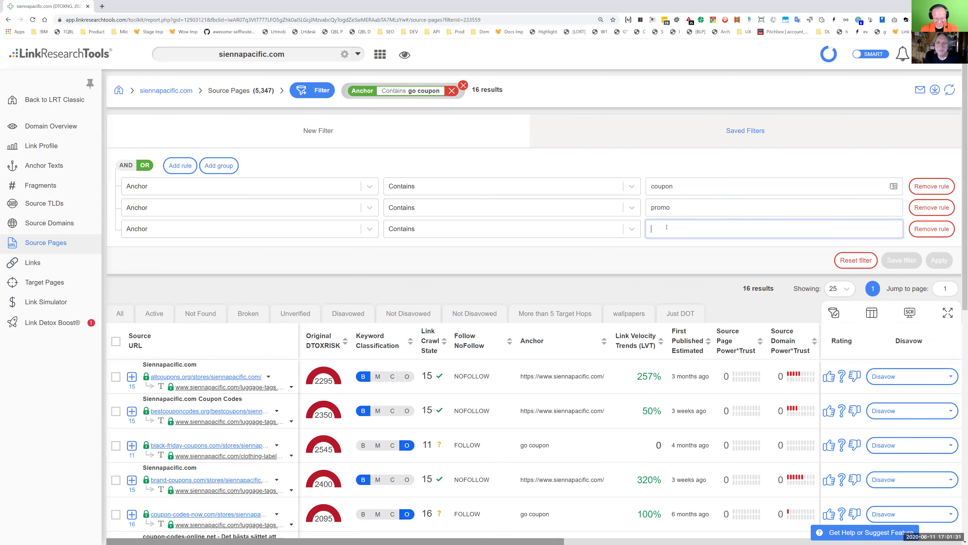
text(voucher)
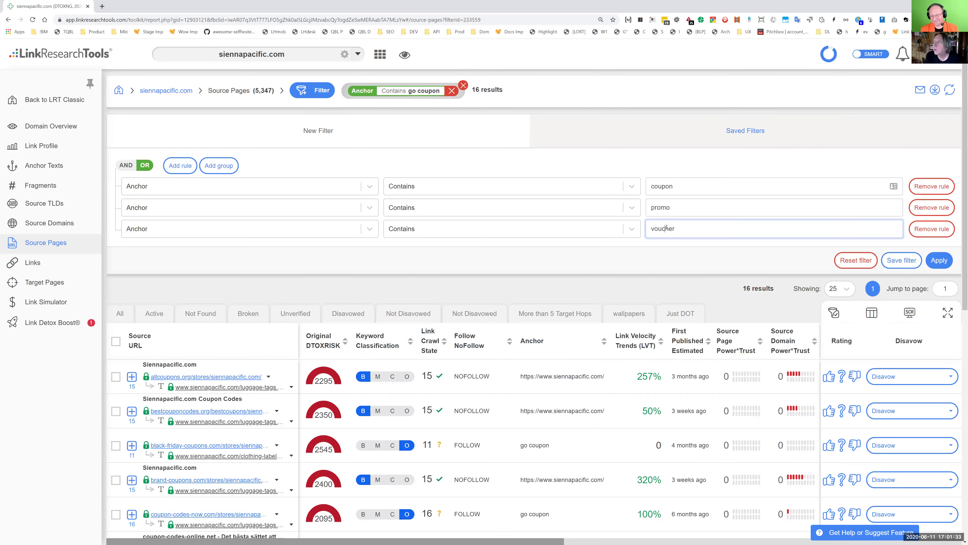
Step: Add a fourth Anchor Contains rule for "discount" and apply the filter to the source pages
click(180, 165)
click(794, 252)
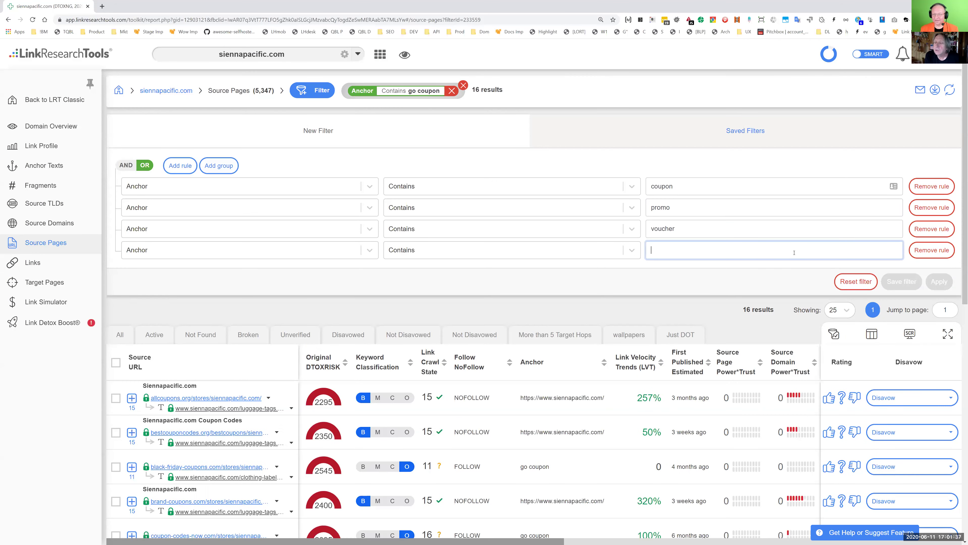
text(diuscou)
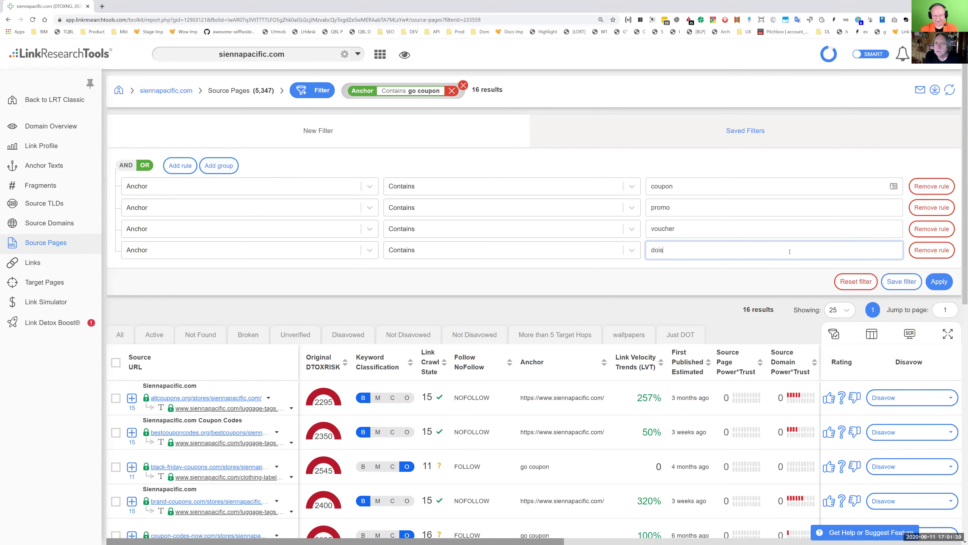
key(BackSpace)
key(BackSpace)
key(BackSpace)
key(BackSpace)
key(BackSpace)
text(scount)
click(940, 284)
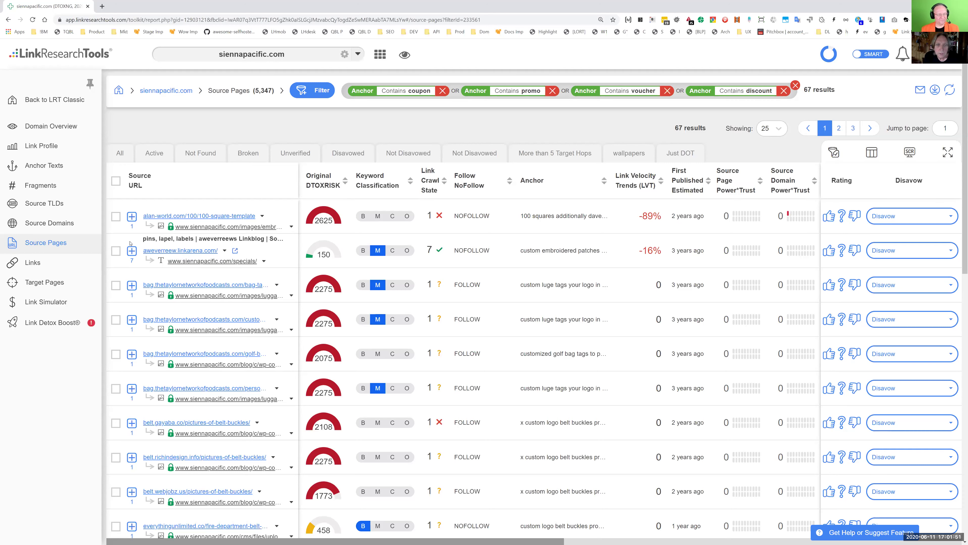
Step: Examine the links and redirect trace of the source page aweverreew.linkarena.com for anchors that match the filter, and collapse it
click(131, 251)
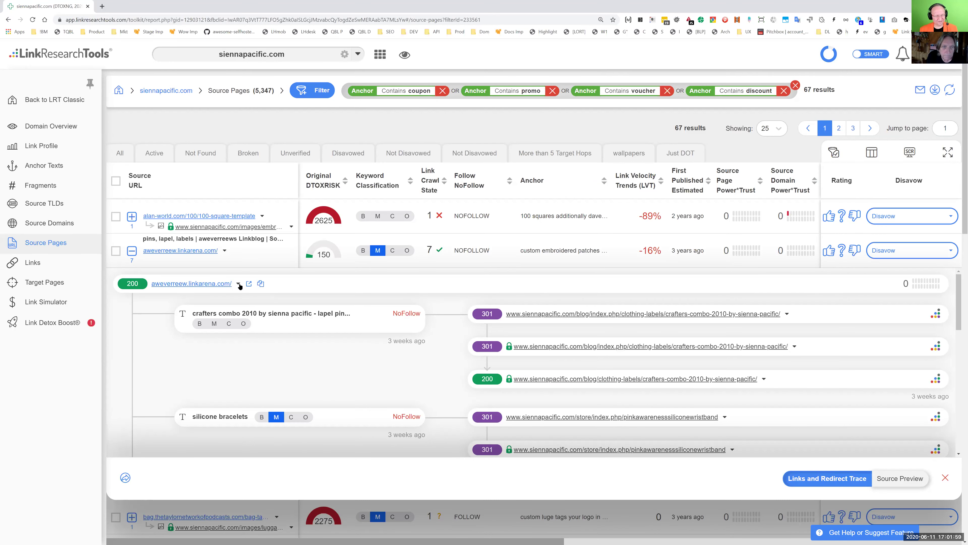
scroll(638, 356, down, 2)
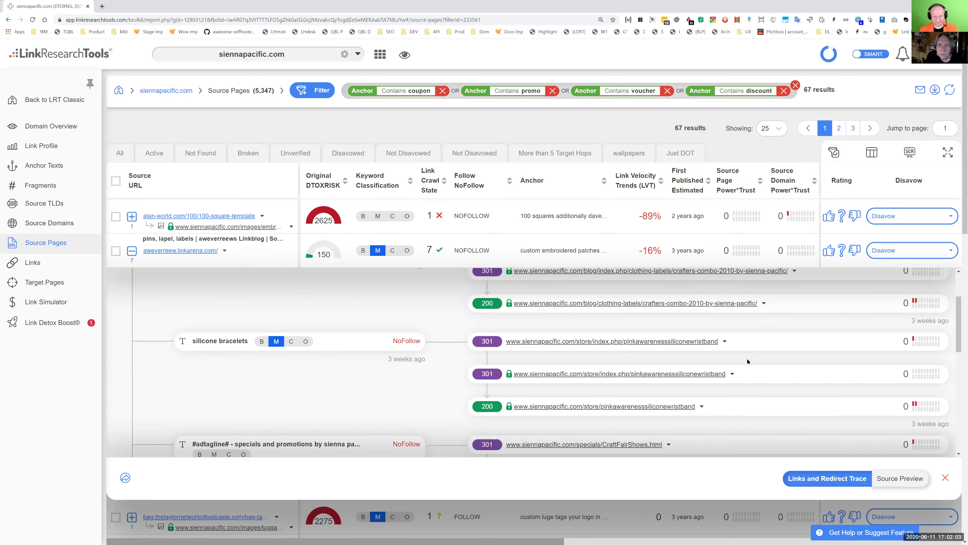
scroll(747, 361, down, 10)
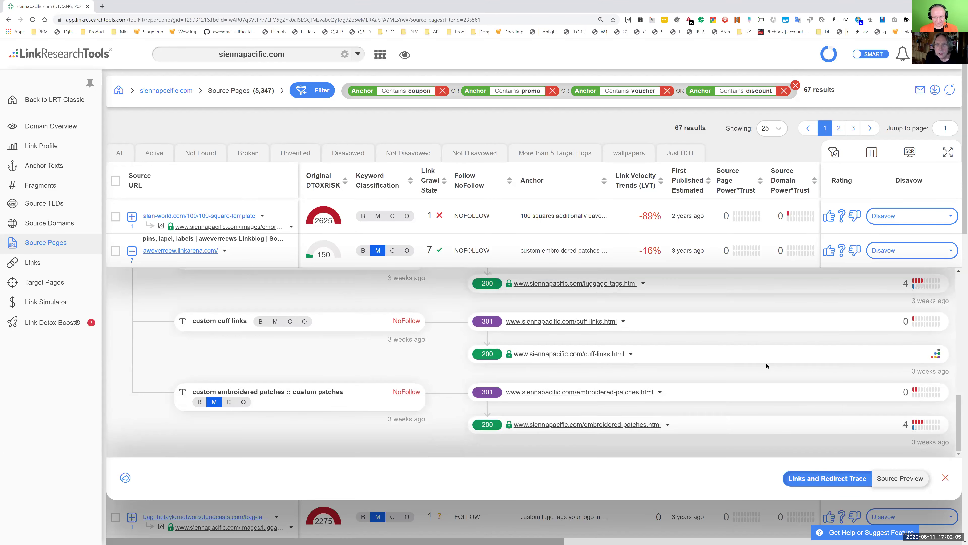
scroll(740, 382, down, 2)
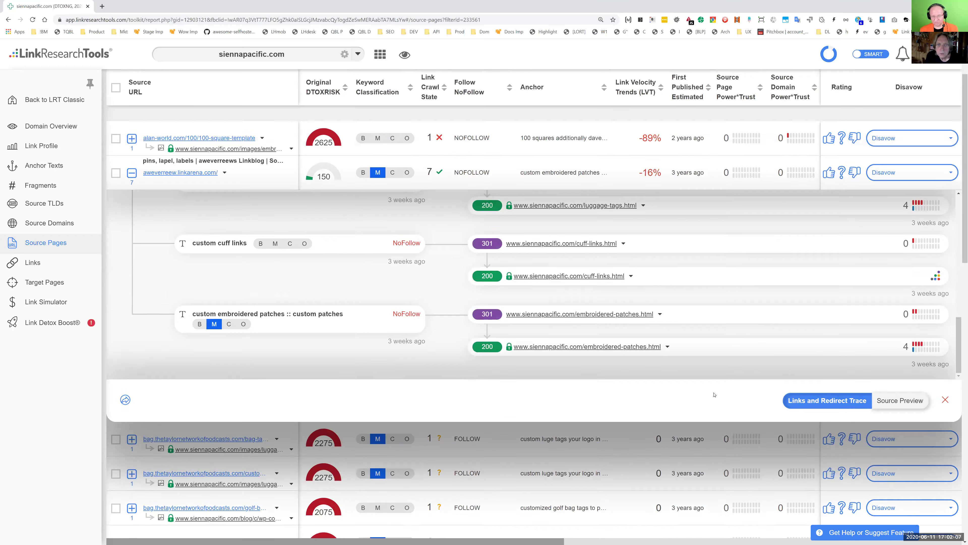
scroll(714, 394, up, 2)
scroll(405, 306, up, 8)
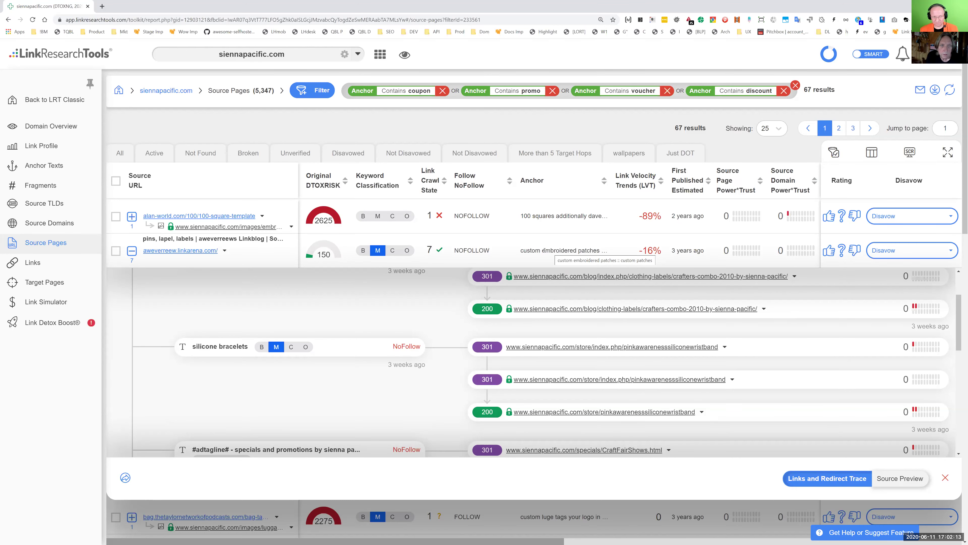
scroll(759, 363, down, 6)
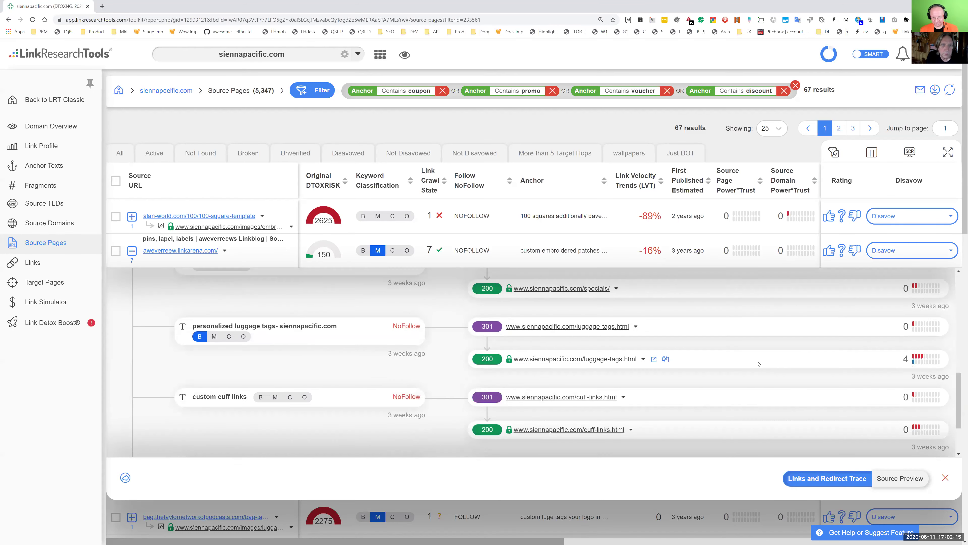
scroll(759, 363, down, 2)
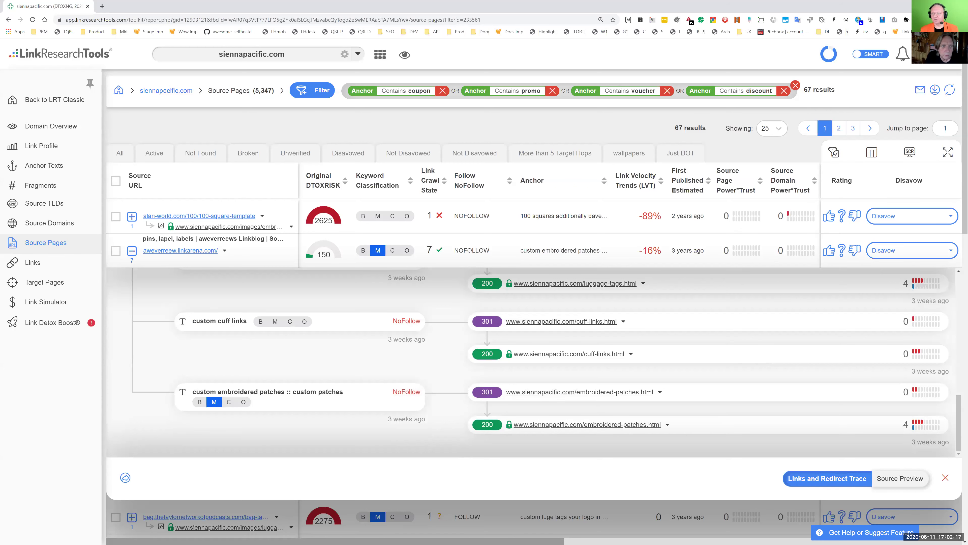
drag(804, 90, 812, 90)
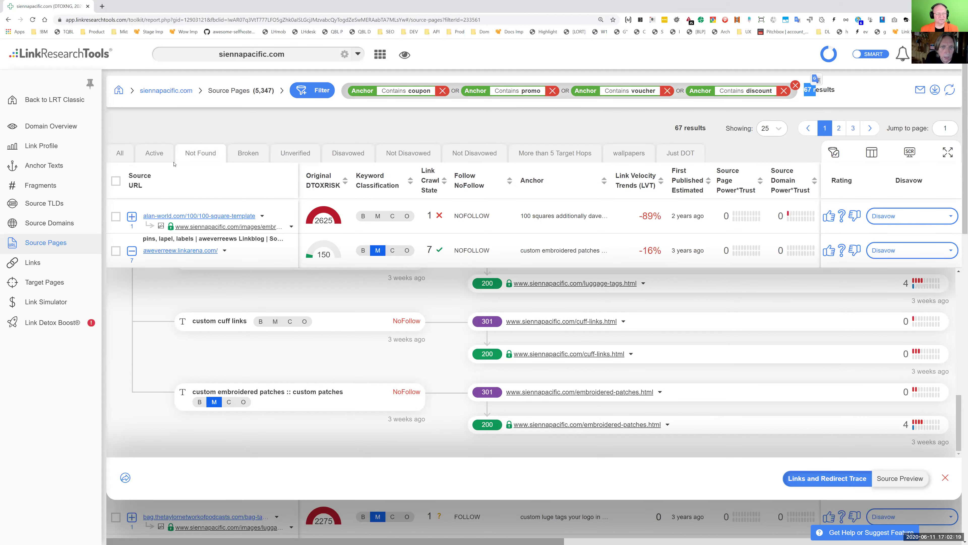
click(133, 248)
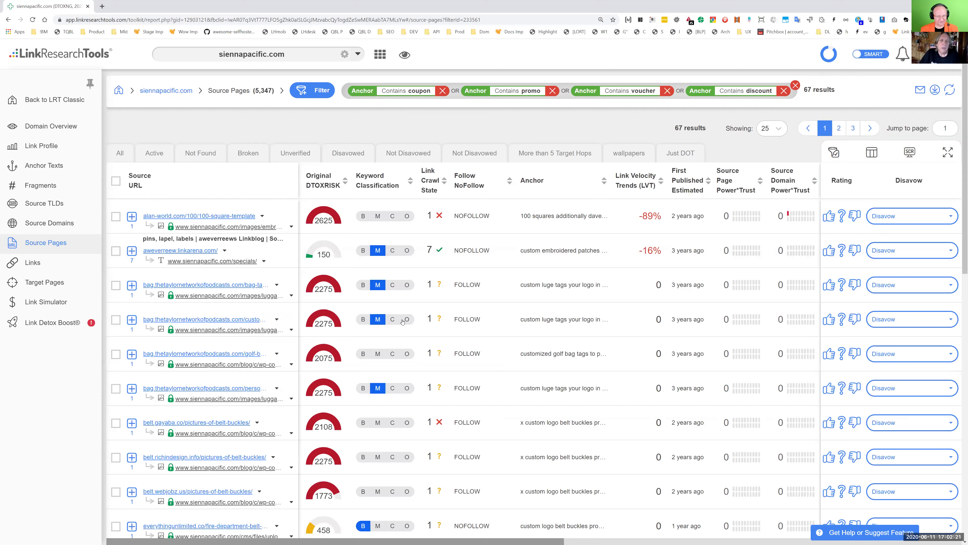
Step: Sort the filtered source pages by Original DTOXRISK in ascending order
click(552, 184)
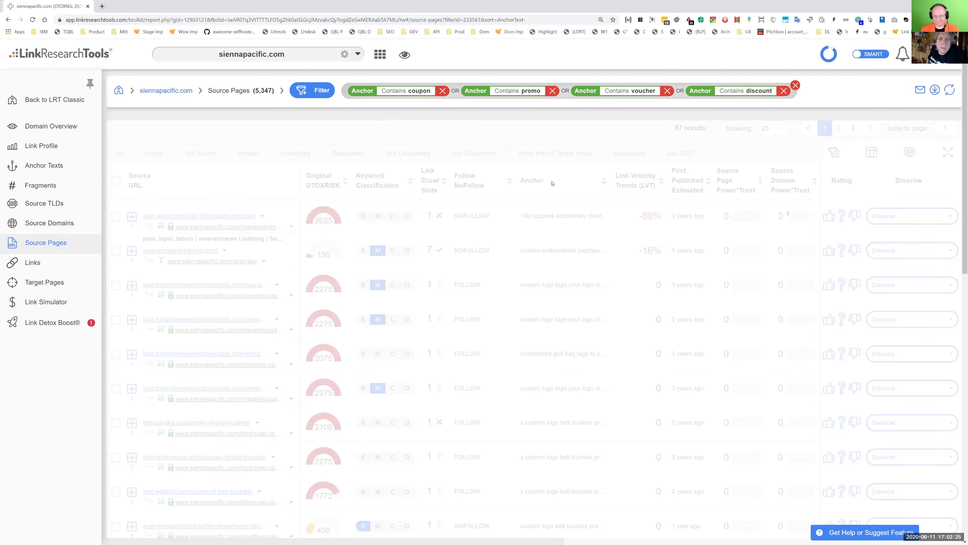
click(326, 187)
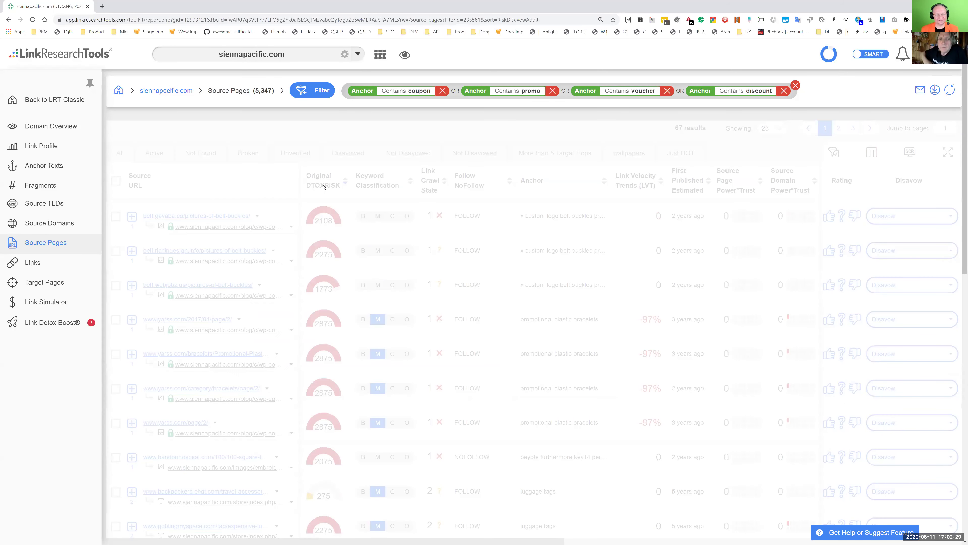
click(323, 187)
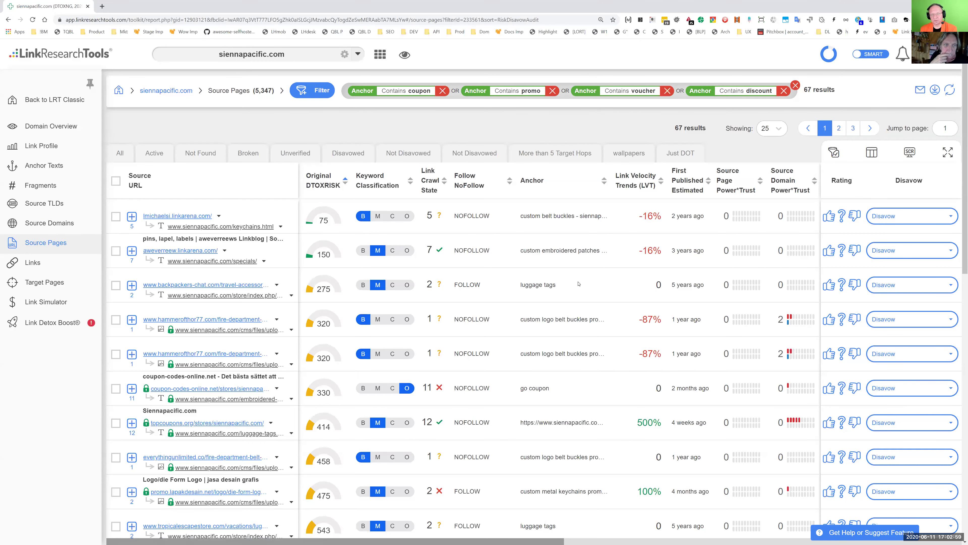
drag(570, 286, 520, 288)
click(297, 292)
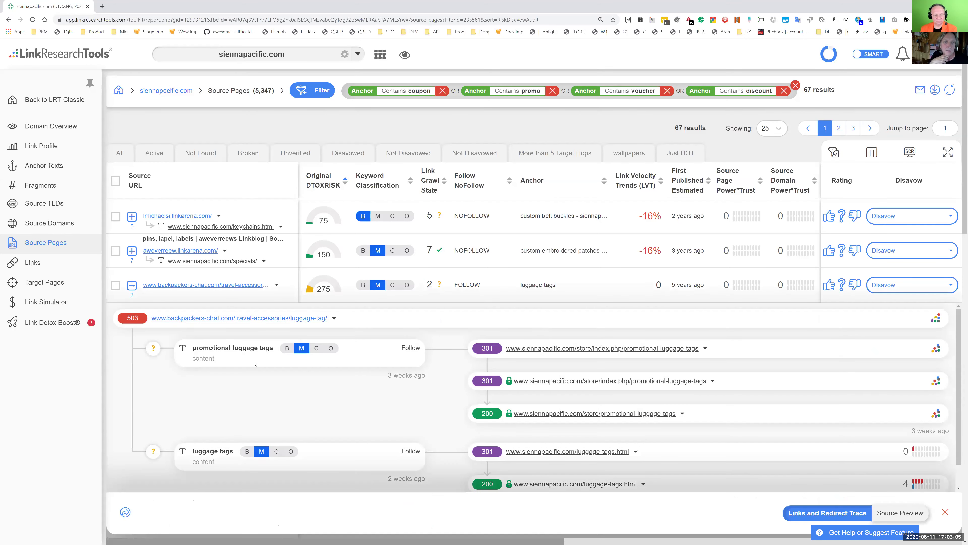
click(136, 299)
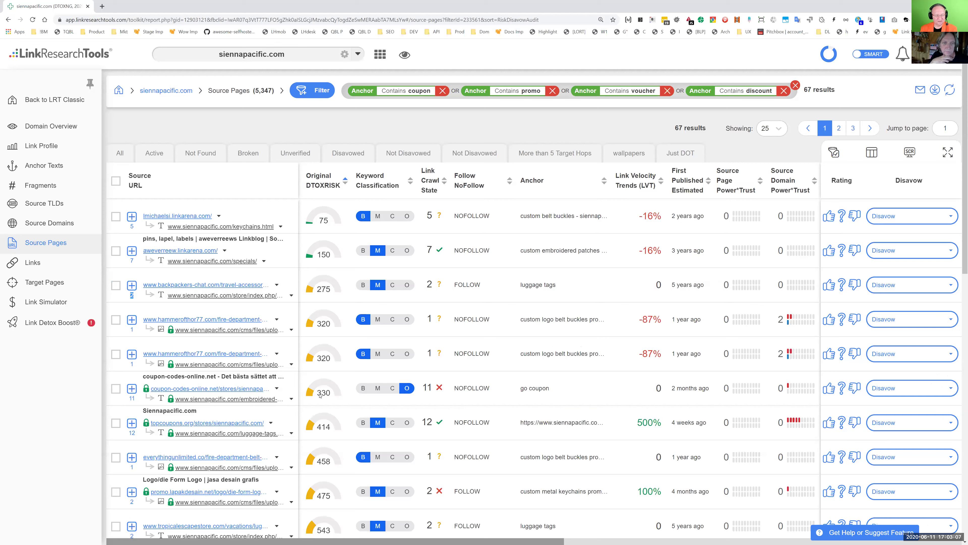
click(133, 295)
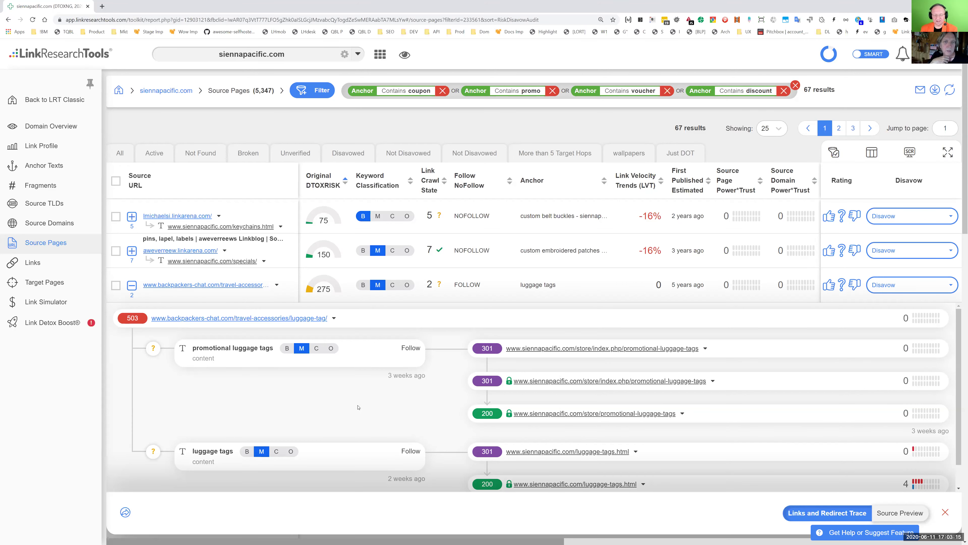
scroll(358, 407, down, 1)
scroll(449, 387, up, 1)
Step: In the siennapacific.com Links report, change the filter's first rule to Source URL Contains "coupon"
click(37, 261)
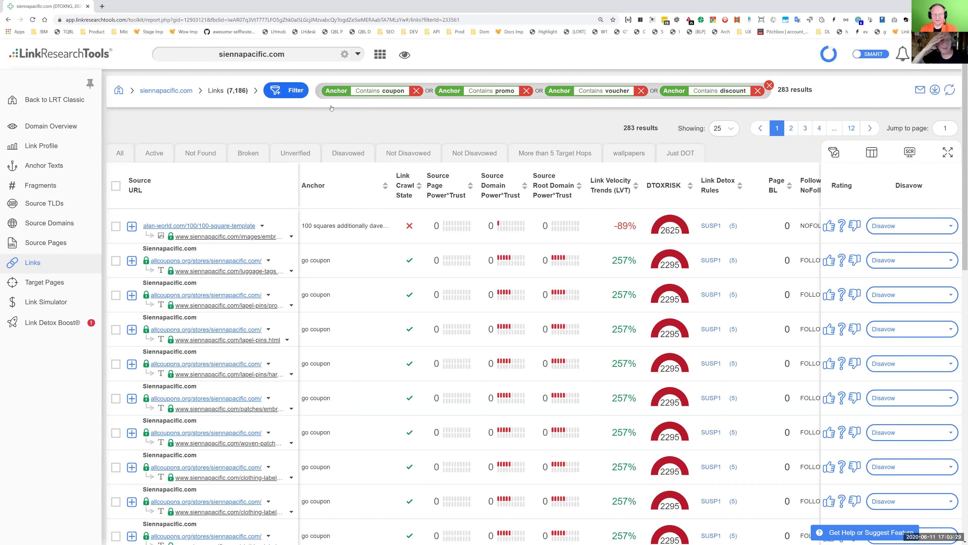
click(292, 94)
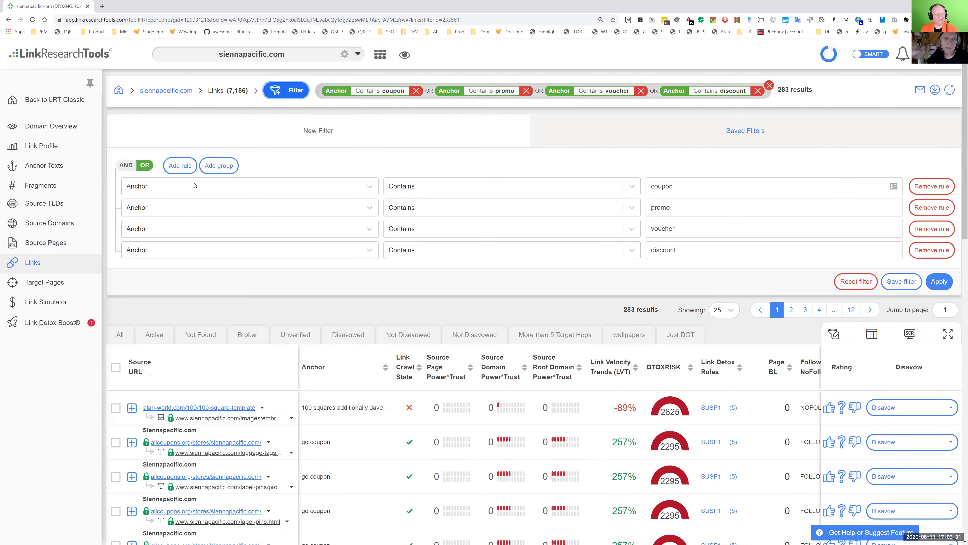
click(291, 92)
click(286, 92)
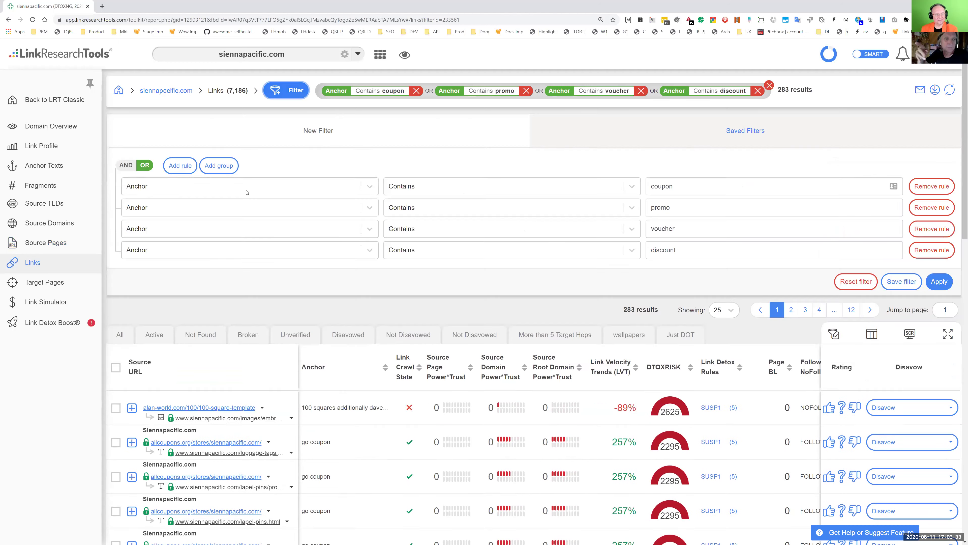
click(244, 187)
text(sou)
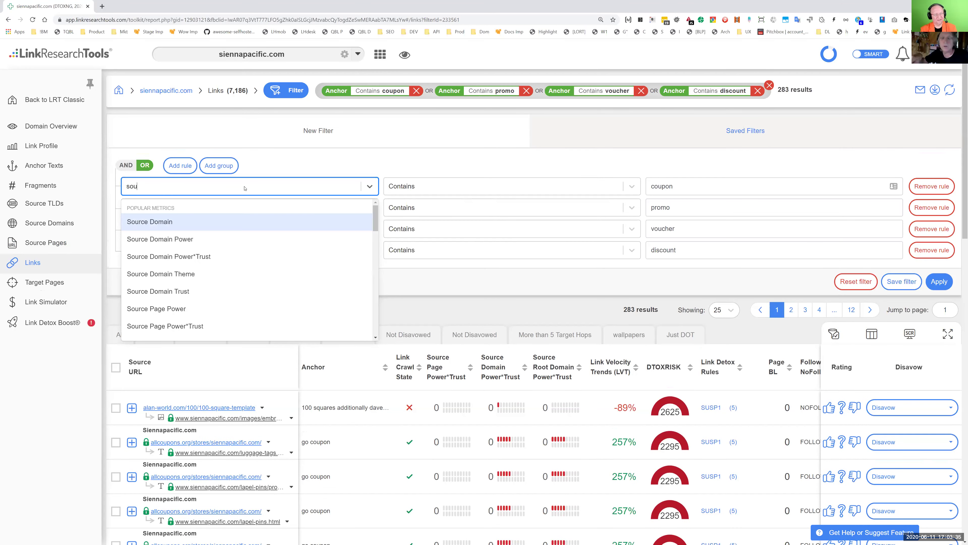
text(rce)
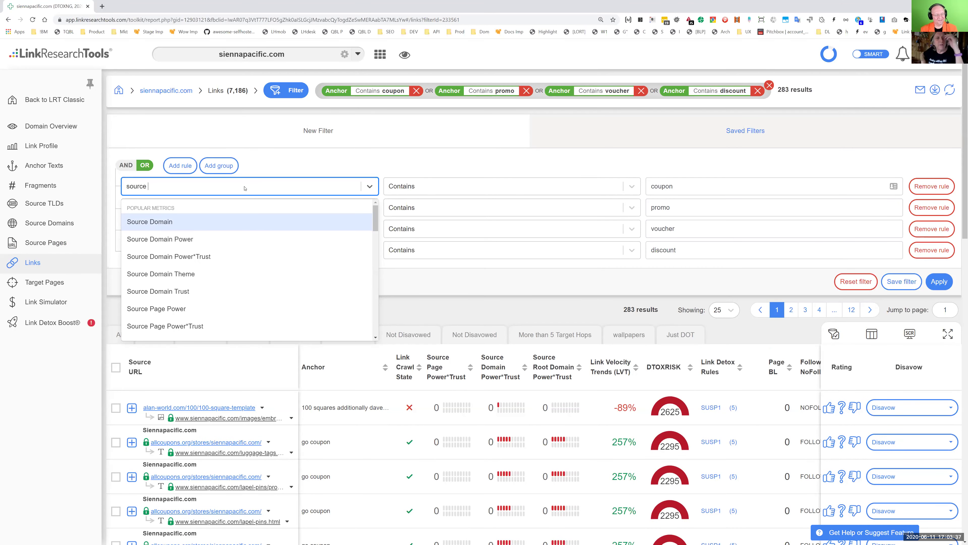
key(Down)
key(Down)
key(Down)
key(Down)
key(Down)
key(Down)
key(Down)
key(Down)
key(Down)
key(Down)
key(Up)
key(Up)
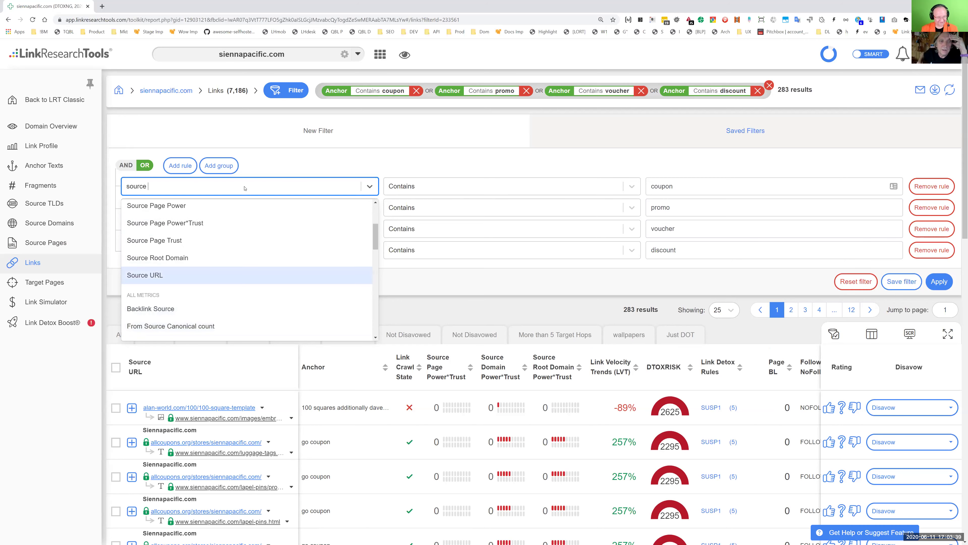
key(Return)
click(723, 185)
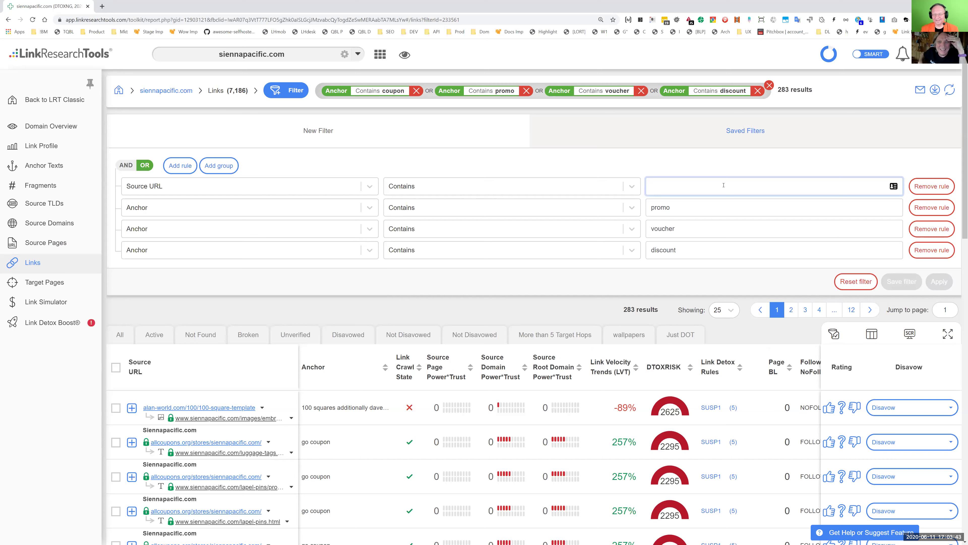
text(copu)
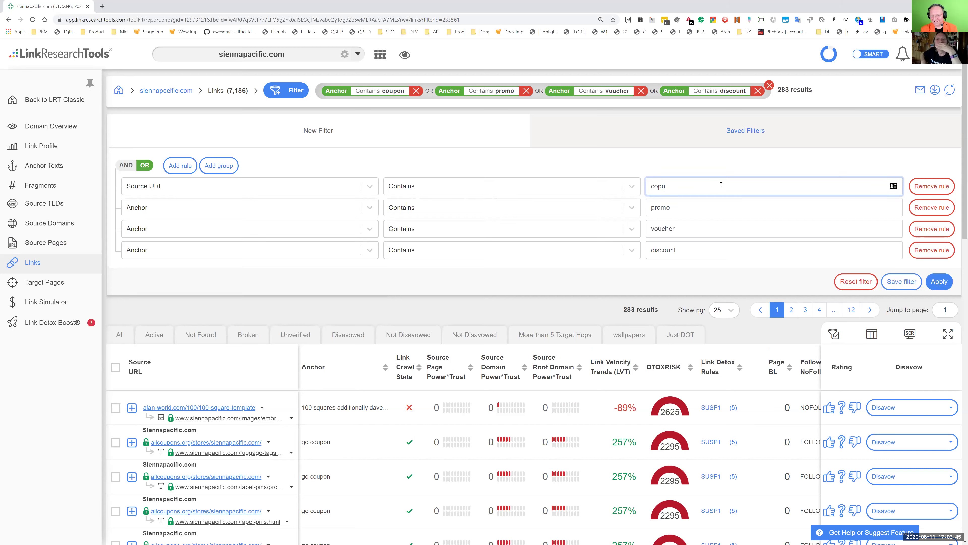
text(pon)
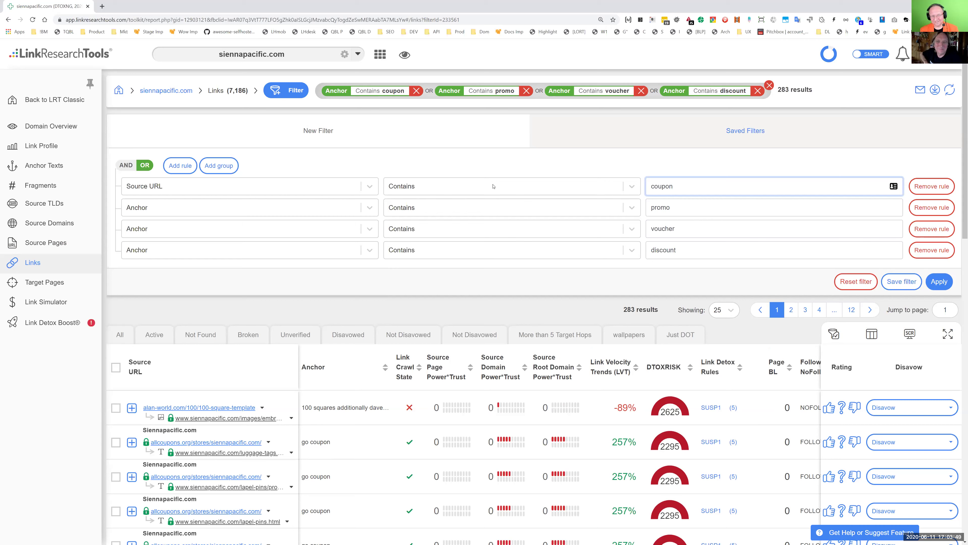
Step: Change the second filter rule to Source URL Contains "promo"
click(332, 212)
text(s)
key(BackSpace)
text(url)
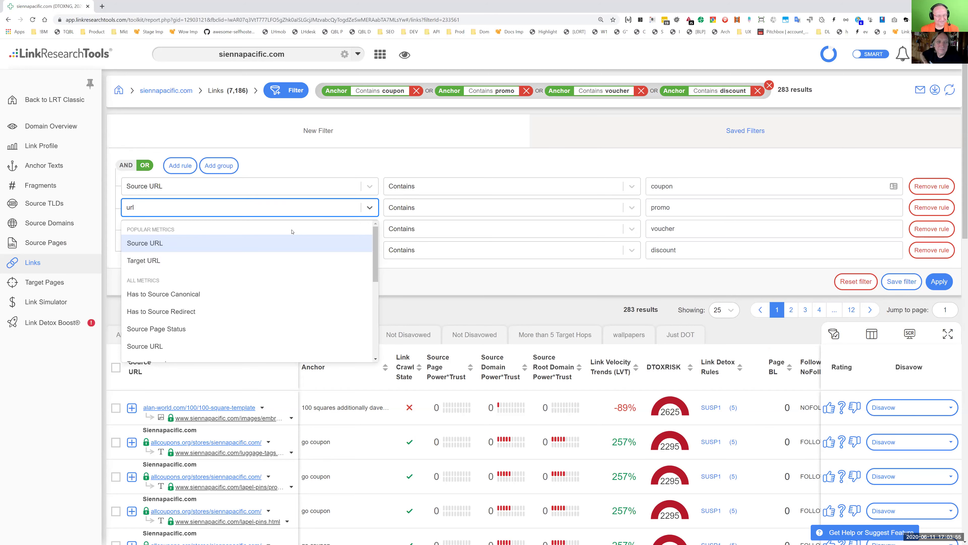
click(283, 243)
click(720, 205)
text(ü)
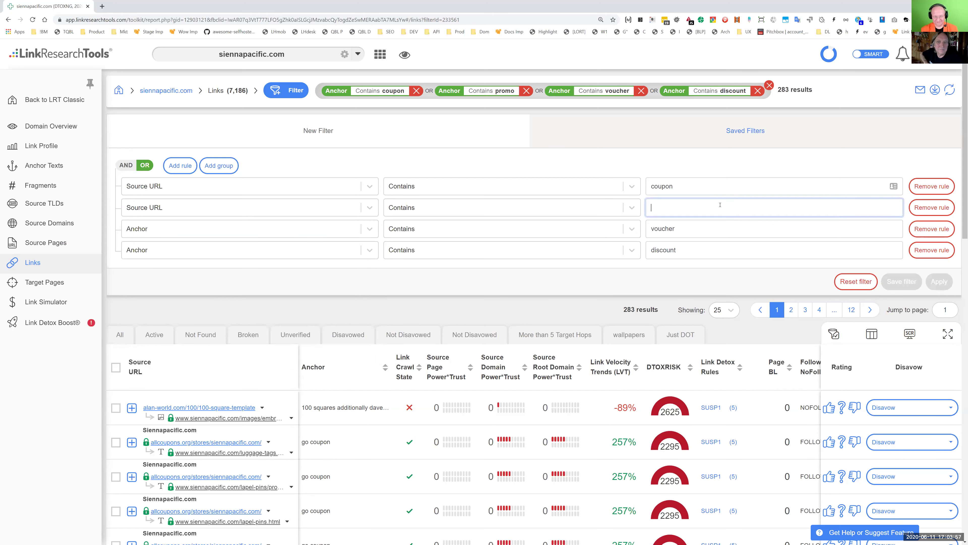
key(BackSpace)
text(promo)
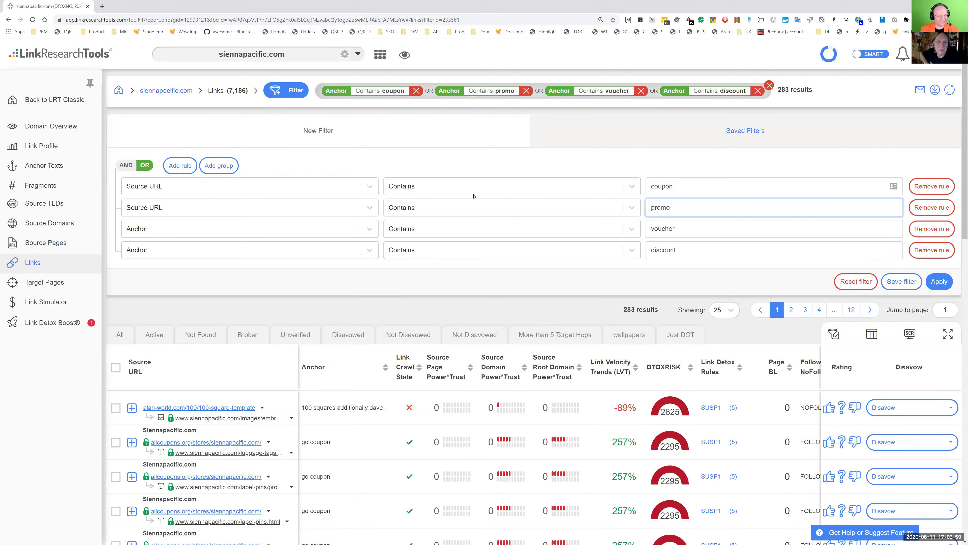
Step: Change the third filter rule to Source URL Contains "voucher"
click(237, 231)
text(url)
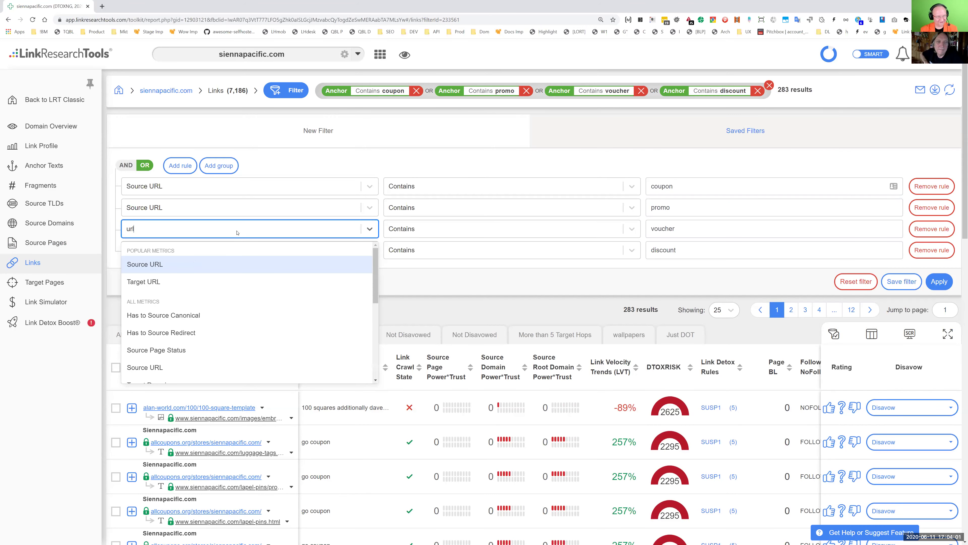
click(231, 264)
click(696, 231)
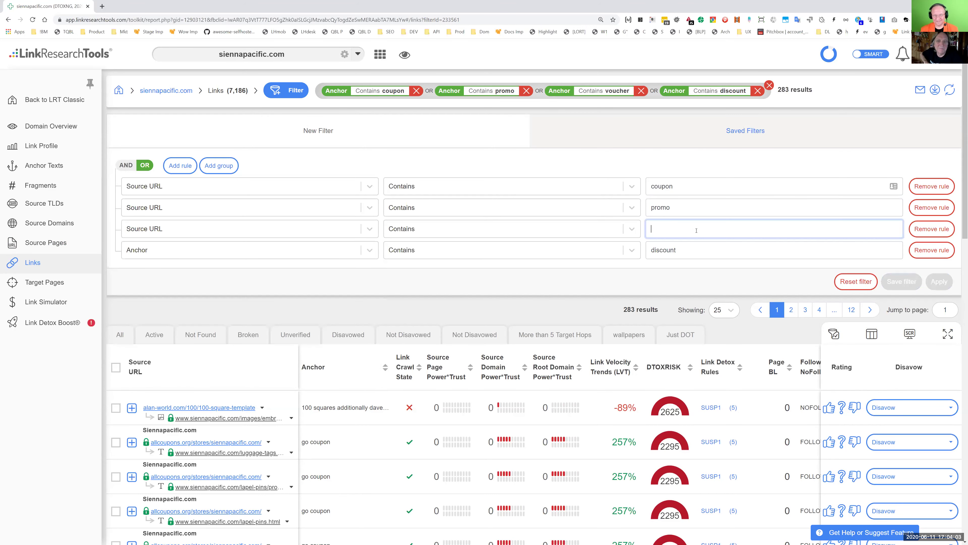
text(voucher)
key(Tab)
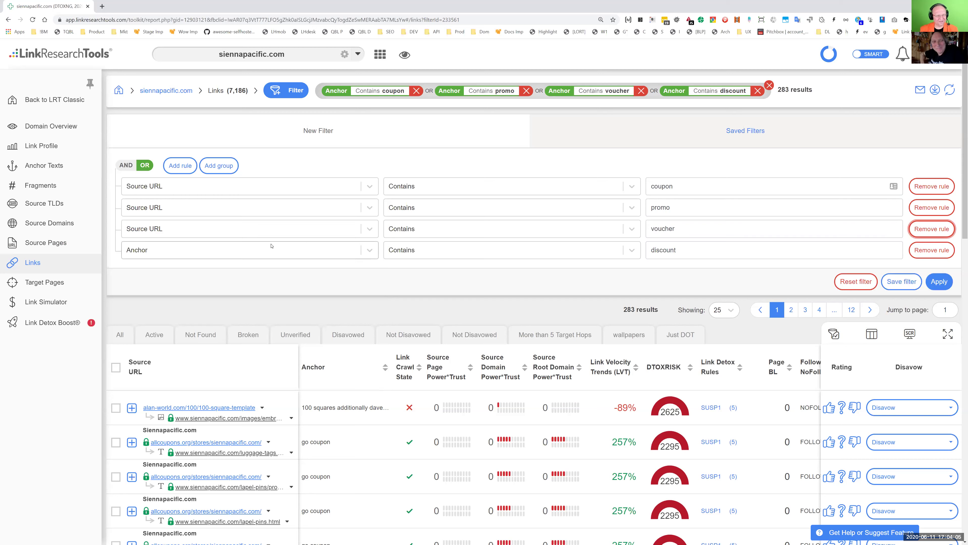
Step: Change the fourth filter rule to Source URL Contains "discount" and apply the filter to the links
click(271, 256)
text(url)
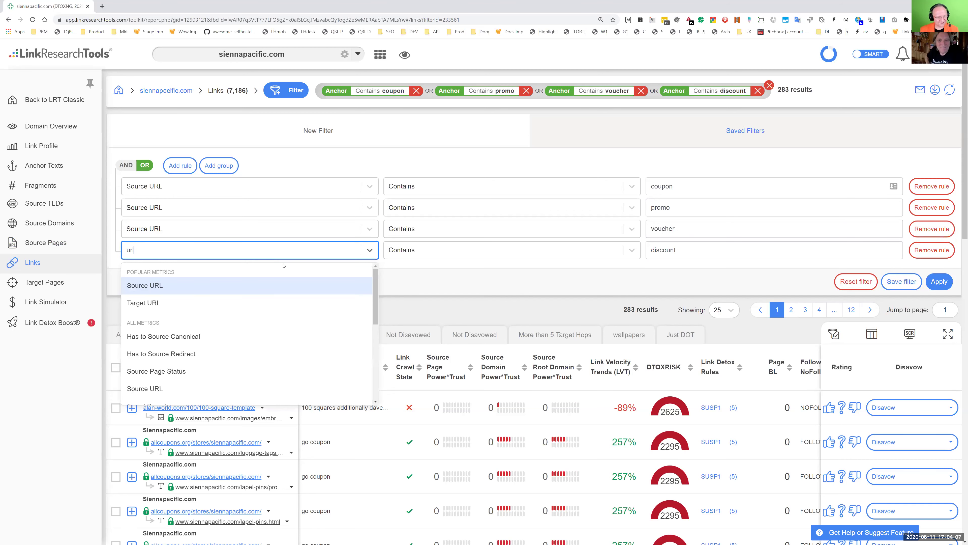
click(205, 285)
click(738, 251)
text(discount)
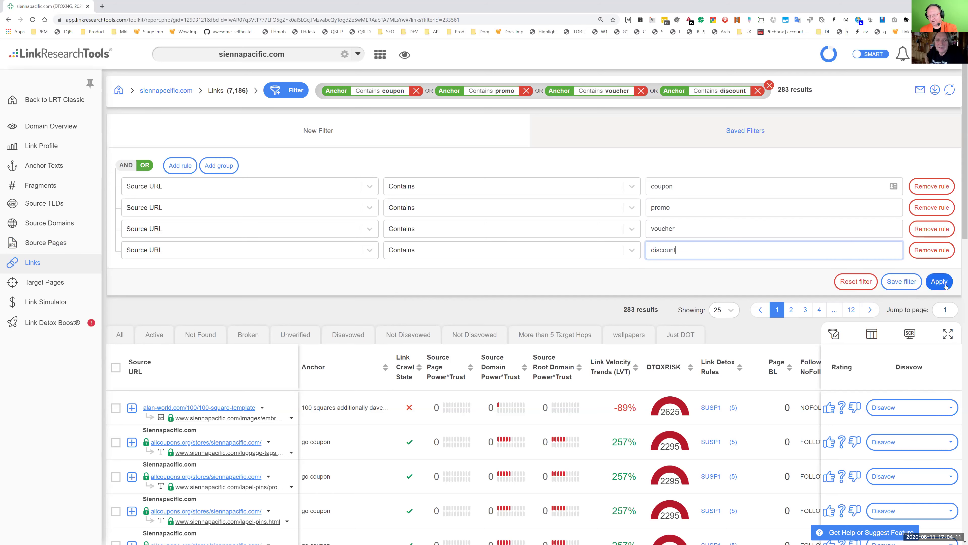
click(939, 282)
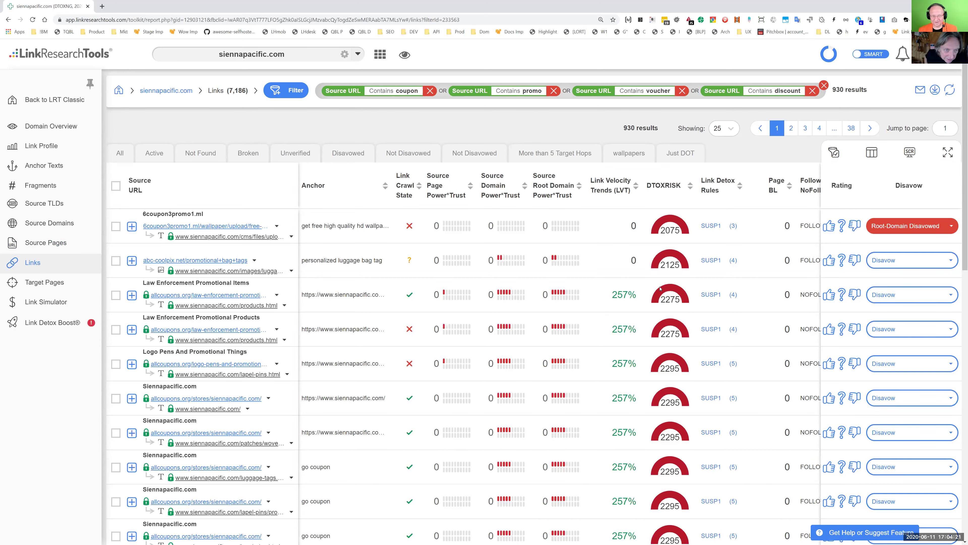
Step: Examine the anchor texts of the filtered links by DTOXRISK, and return to the links list
click(43, 165)
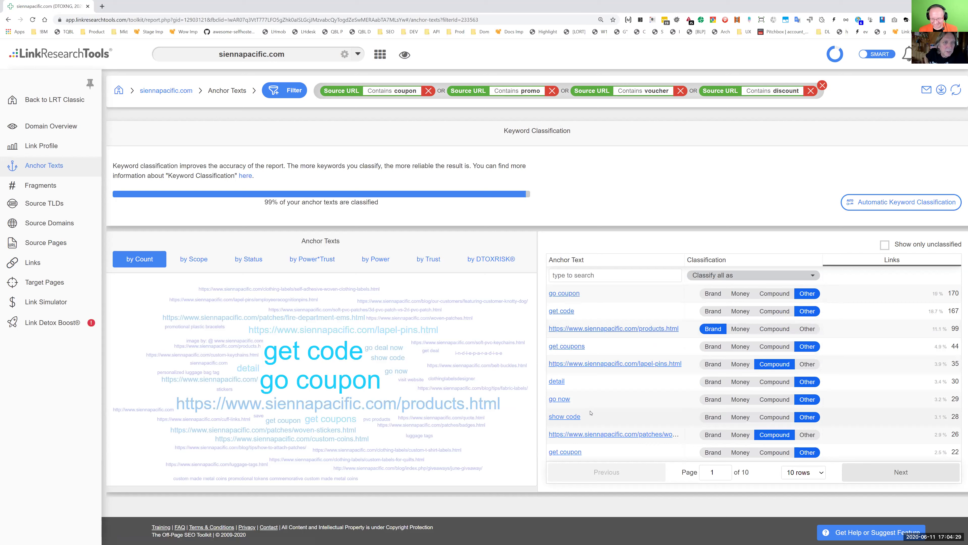
click(481, 265)
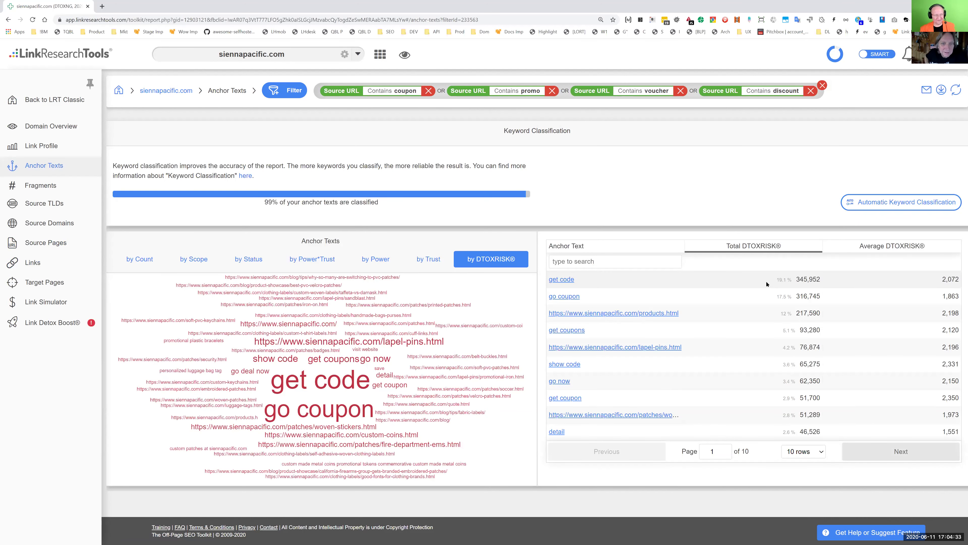
click(39, 269)
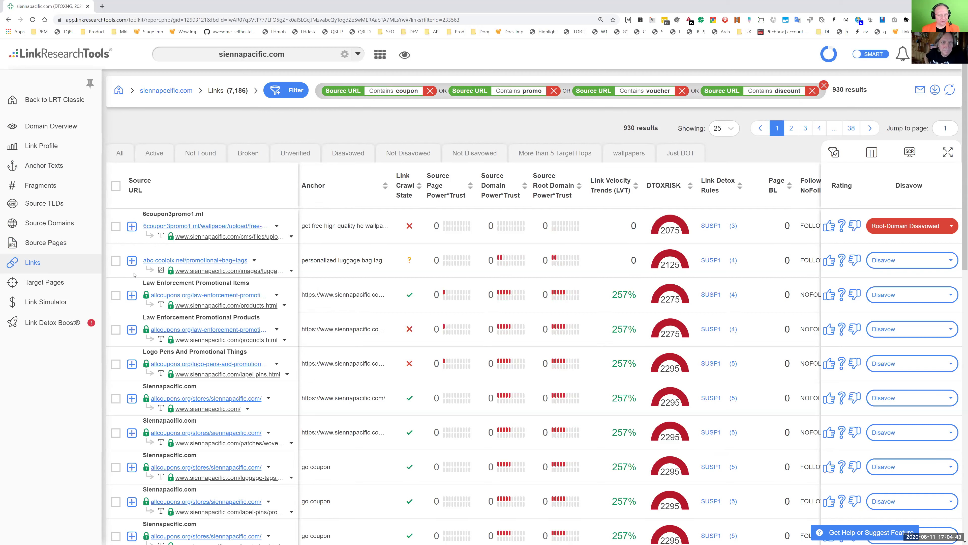
Step: Save the current Source URL filter under the name "coupon spam"
click(286, 90)
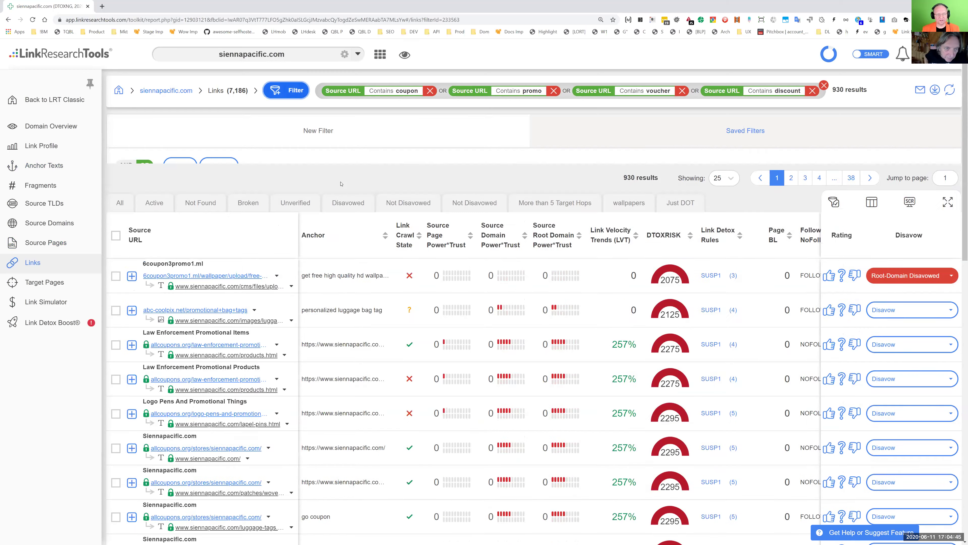
click(901, 282)
click(524, 299)
text(coupon spam)
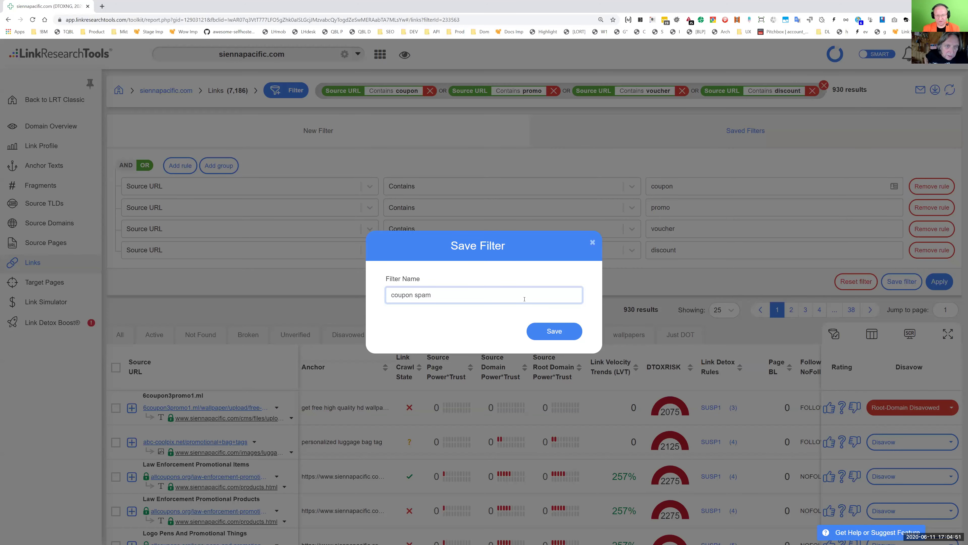
click(529, 335)
click(945, 281)
Step: Browse the list of saved filters to review their rules, and close the list
click(780, 130)
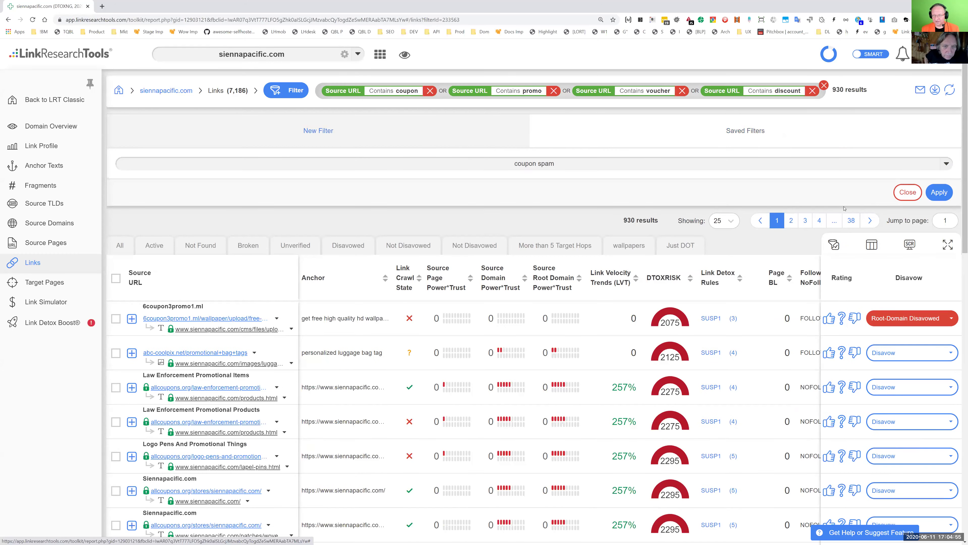
click(951, 166)
scroll(206, 225, down, 5)
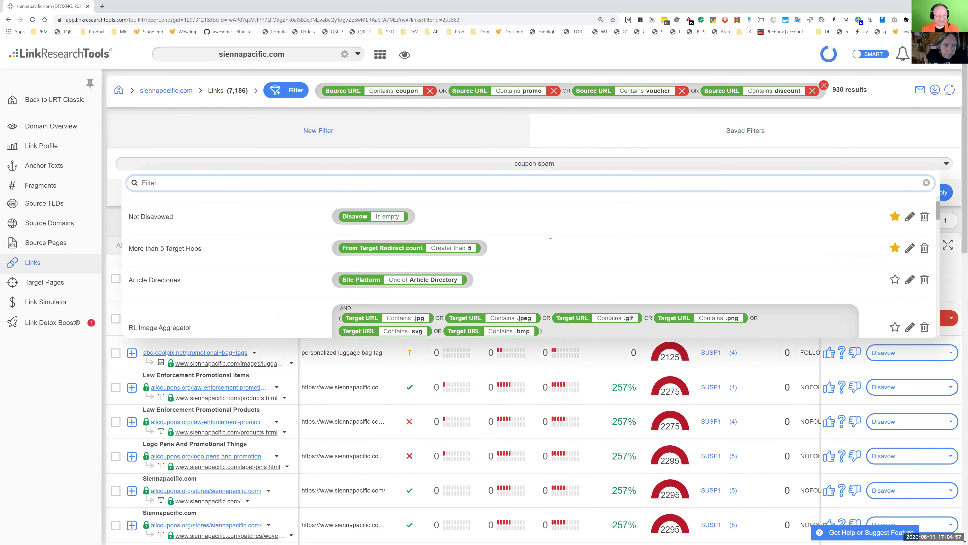
scroll(206, 225, down, 8)
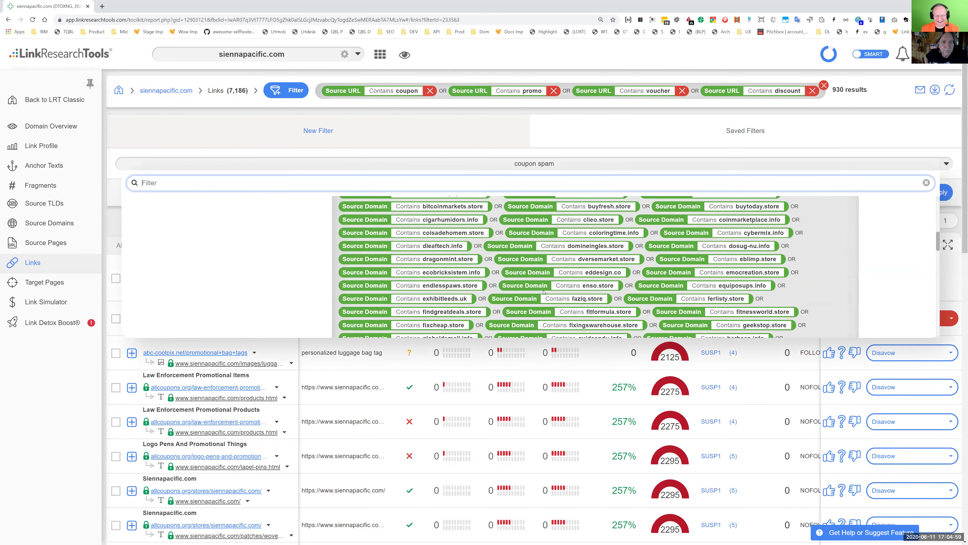
scroll(601, 259, down, 10)
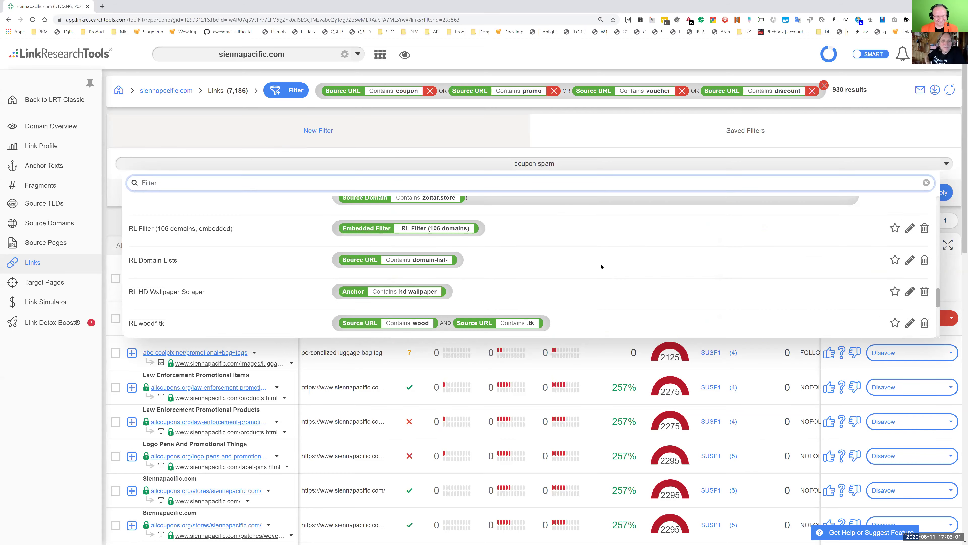
scroll(606, 271, down, 4)
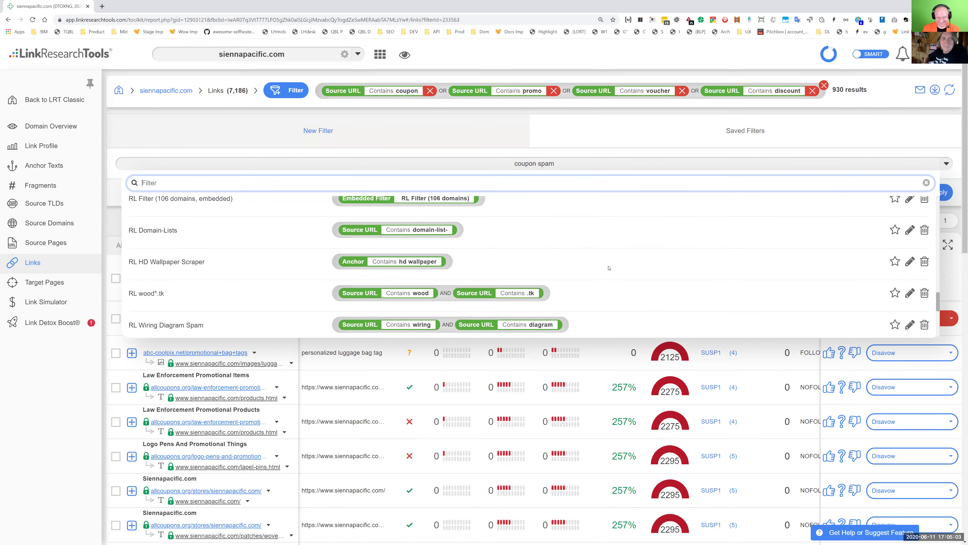
scroll(611, 266, up, 10)
scroll(612, 265, up, 4)
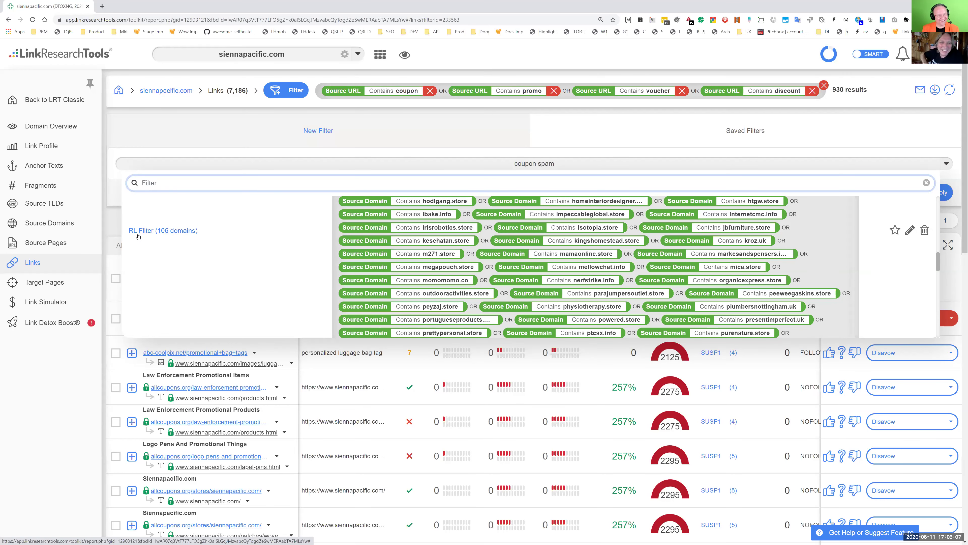
click(88, 365)
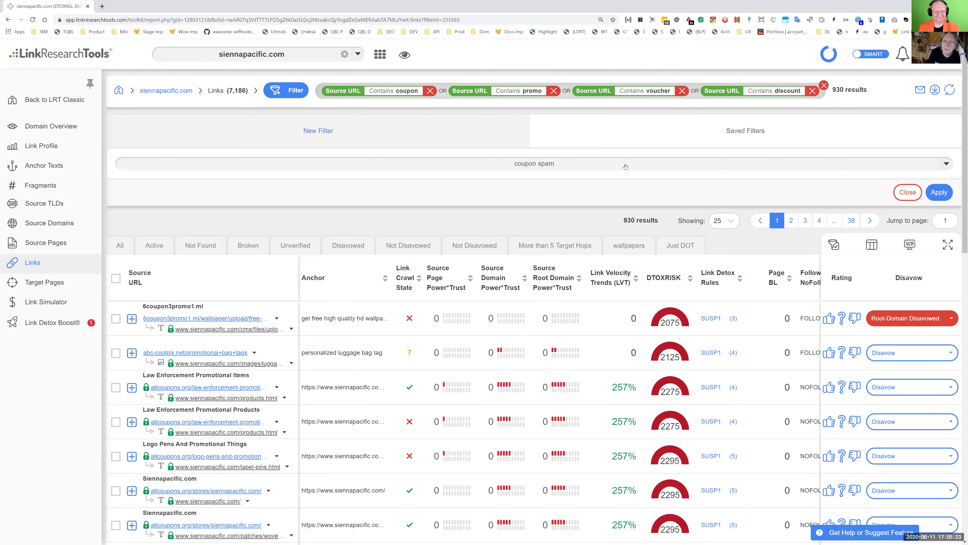
Step: Search the saved filters for "RL", examine the domain rules of RL Filter (106 domains), and return to the current filter's rules
click(637, 165)
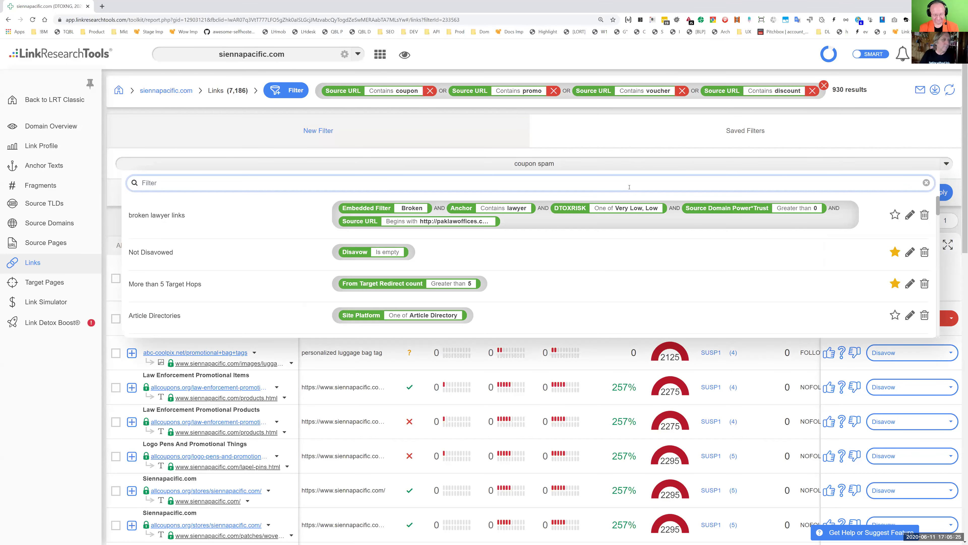
text(RL)
scroll(891, 274, down, 10)
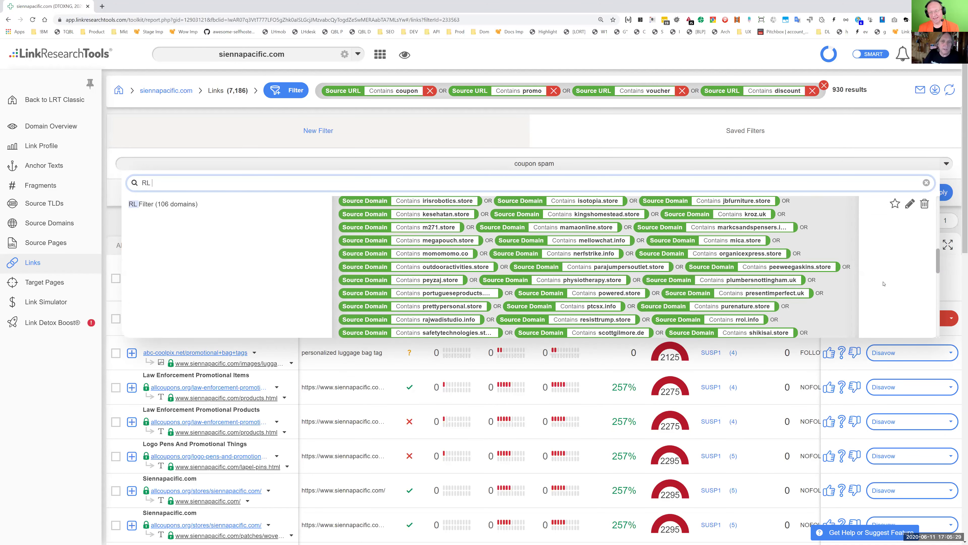
scroll(884, 283, down, 5)
scroll(875, 299, up, 5)
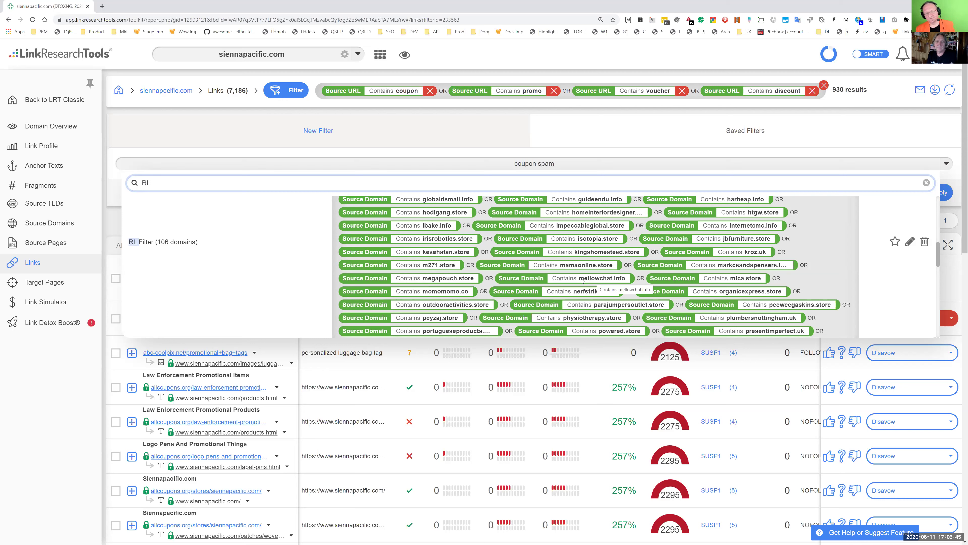
click(606, 281)
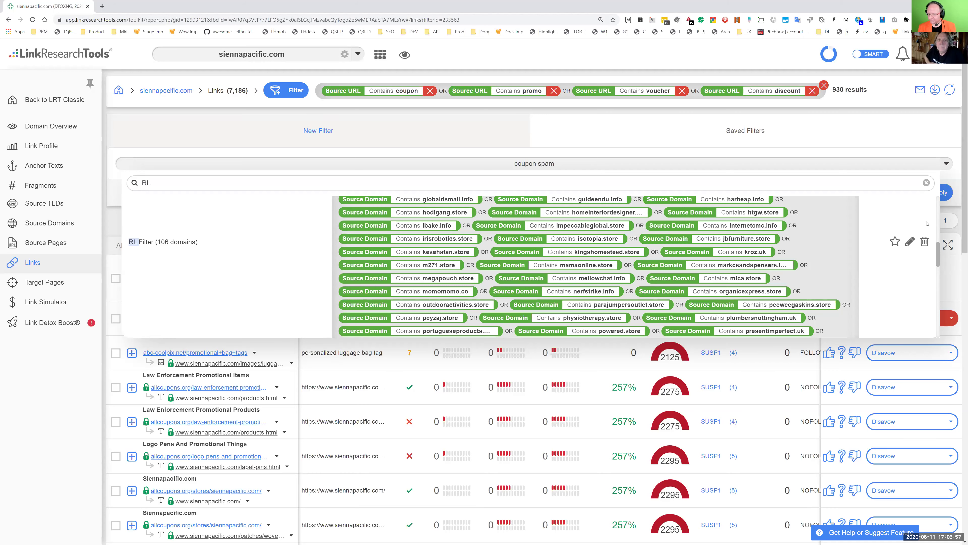
click(391, 131)
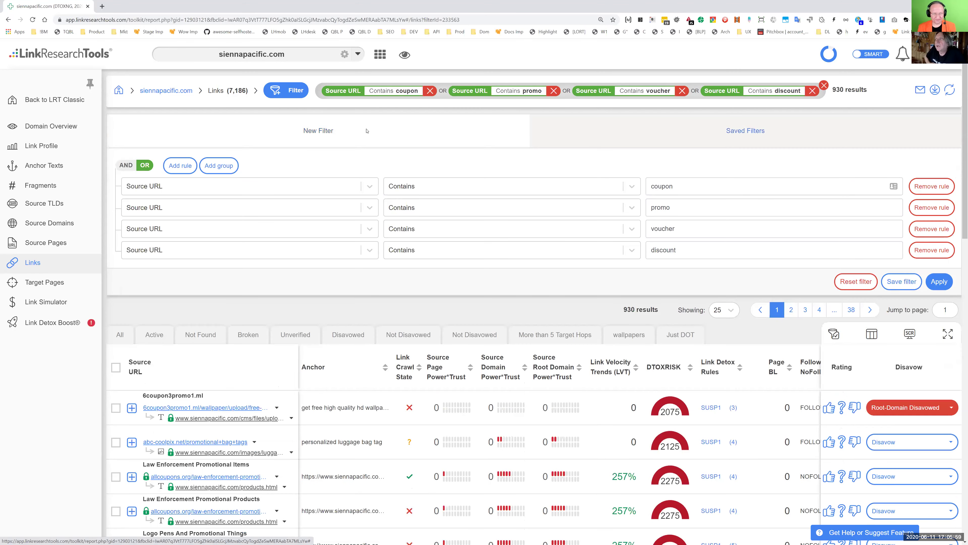
Step: Open the anchor texts of the filtered links and list the links that use the anchor "i-n-d-i-e-p-a-r-a-d-i-s-e"
scroll(305, 343, down, 3)
scroll(326, 396, down, 2)
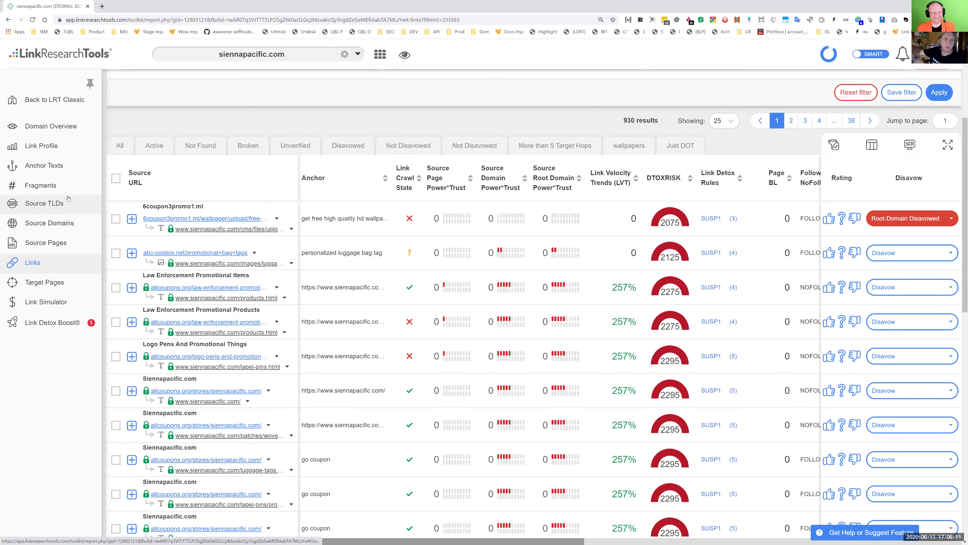
click(61, 173)
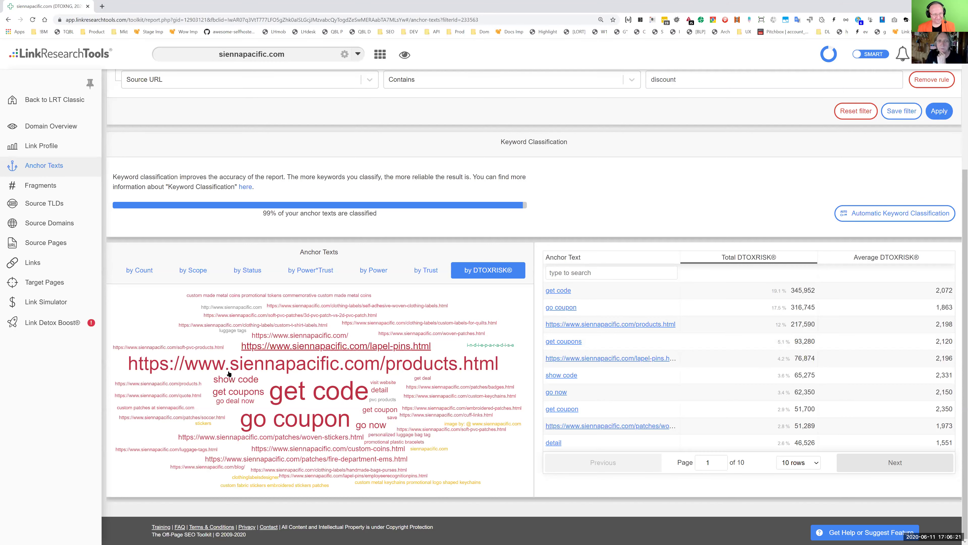
mouse_move(503, 348)
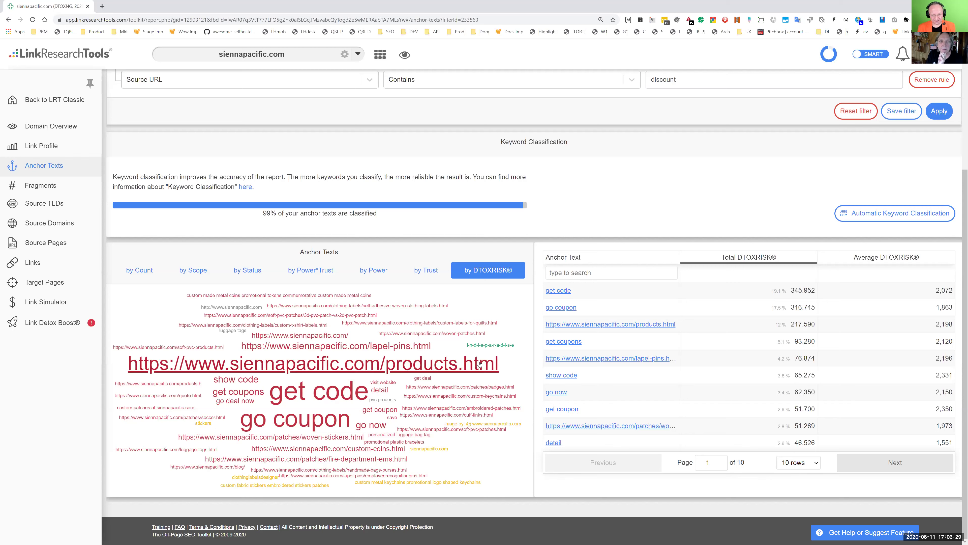
mouse_move(473, 349)
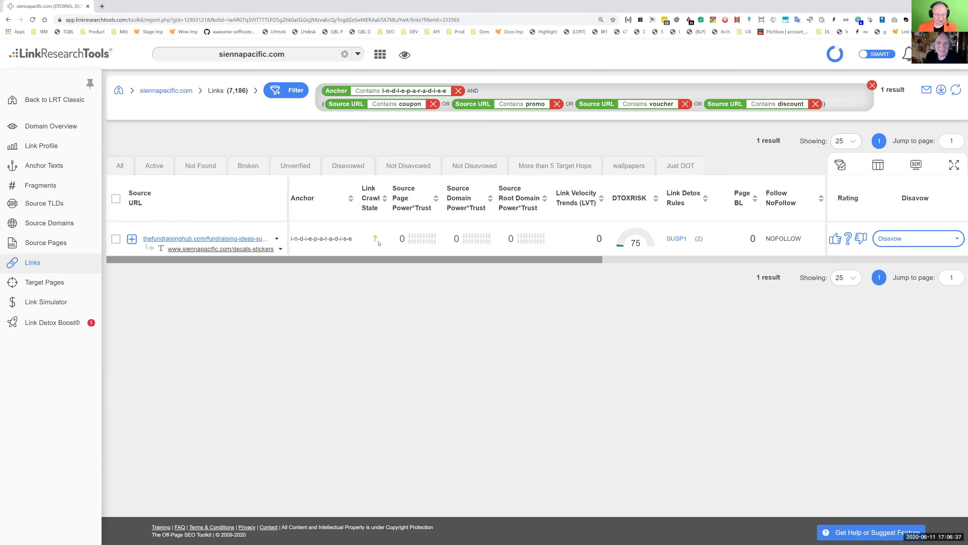
Step: Expand the thefundraisinghub.com link and examine its links and redirect trace
click(132, 239)
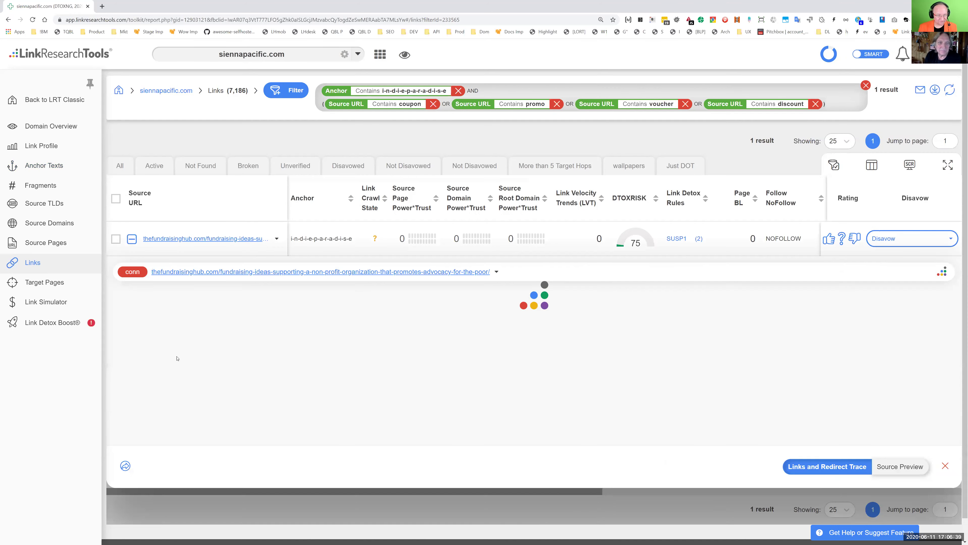
mouse_move(136, 273)
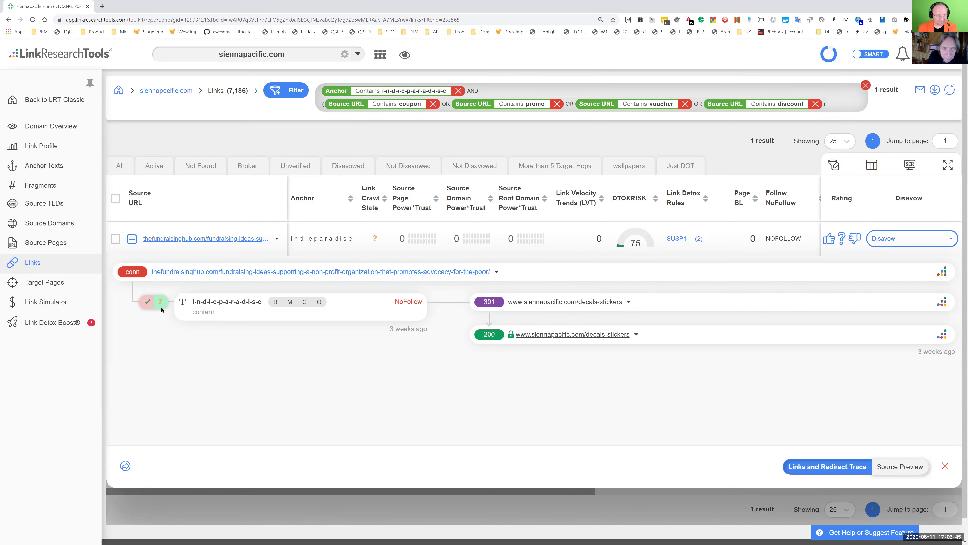
mouse_move(147, 306)
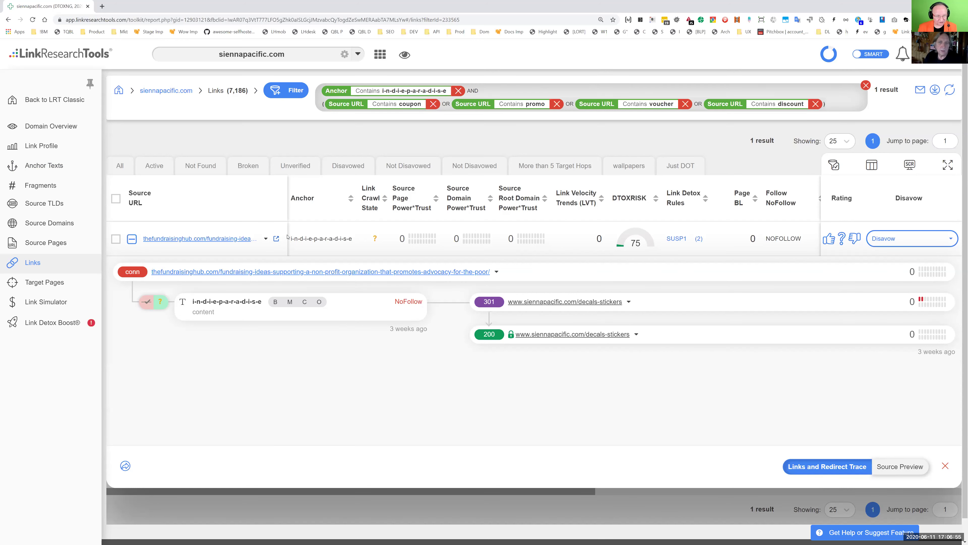
Step: Visit the thefundraisinghub.com source page in a new tab, then load only the domain's root URL
click(265, 239)
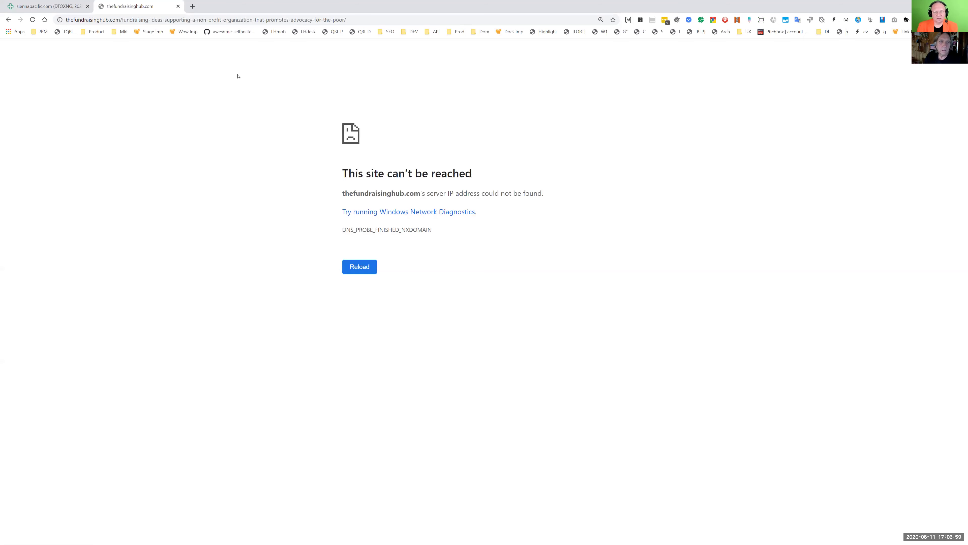
key(ctrl+shift+Tab)
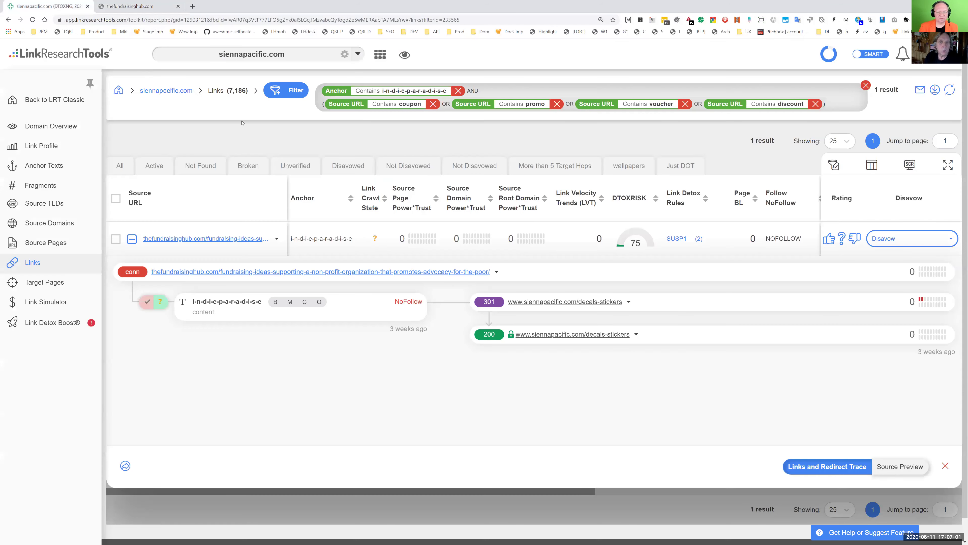
click(130, 6)
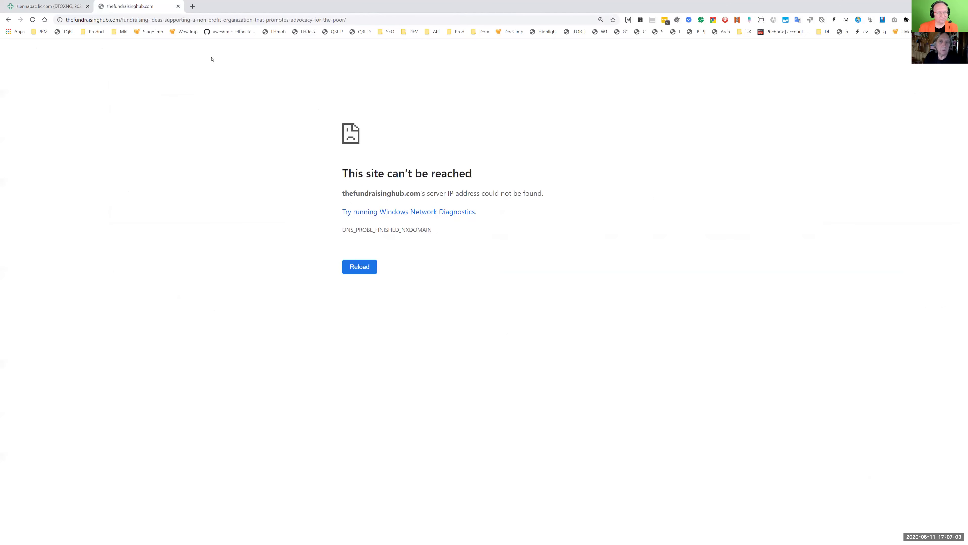
drag(120, 20, 346, 20)
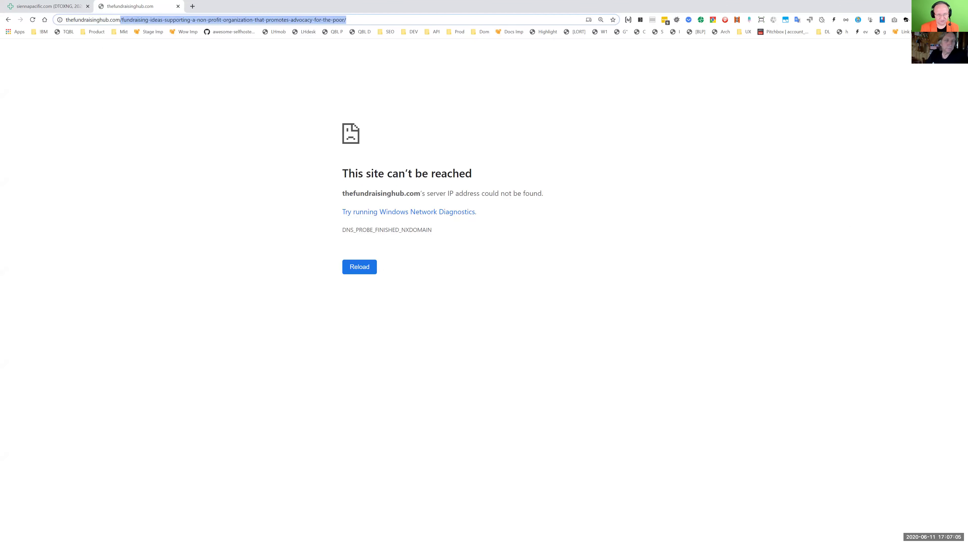
key(BackSpace)
key(Return)
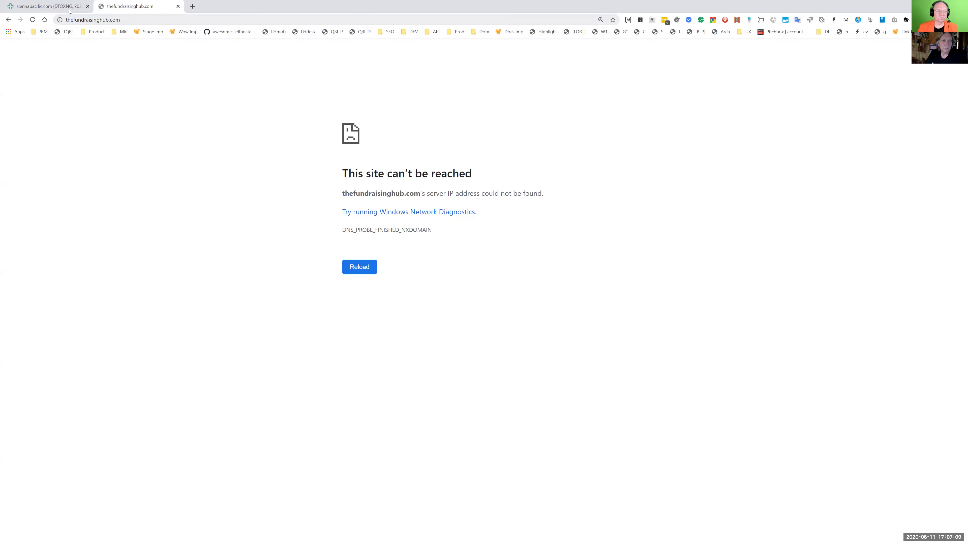
Step: Check thefundraisinghub.com with the LRT Power*Trust extension and return to the siennapacific.com links report
click(653, 21)
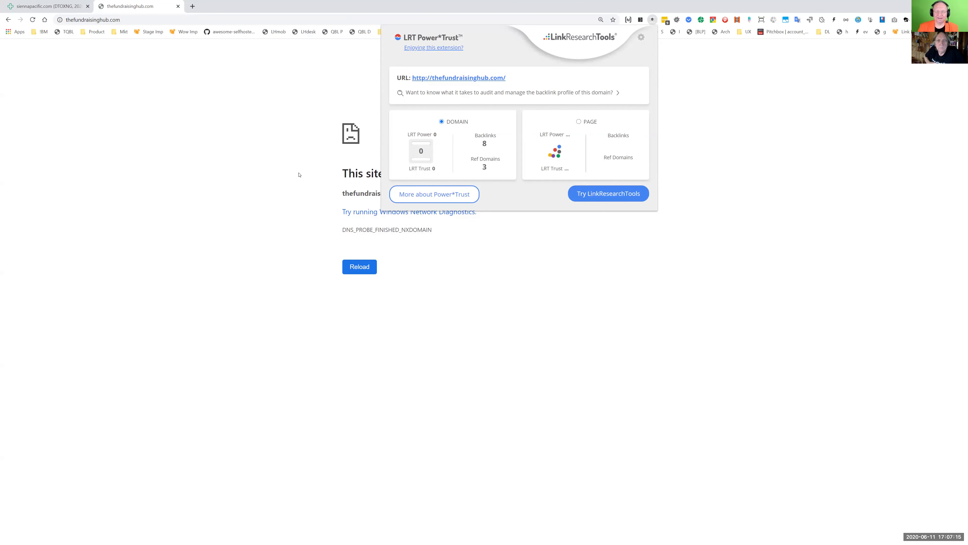
click(324, 90)
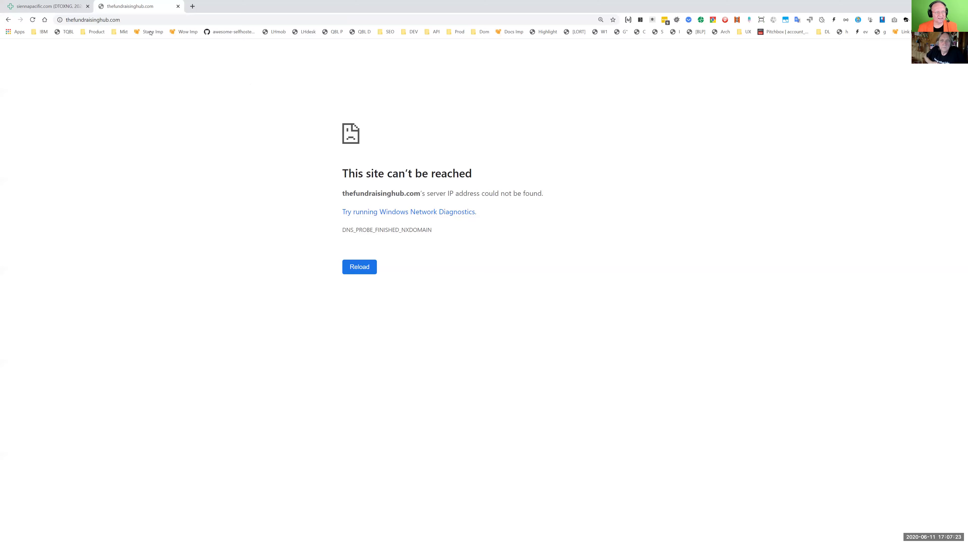
click(126, 19)
click(26, 6)
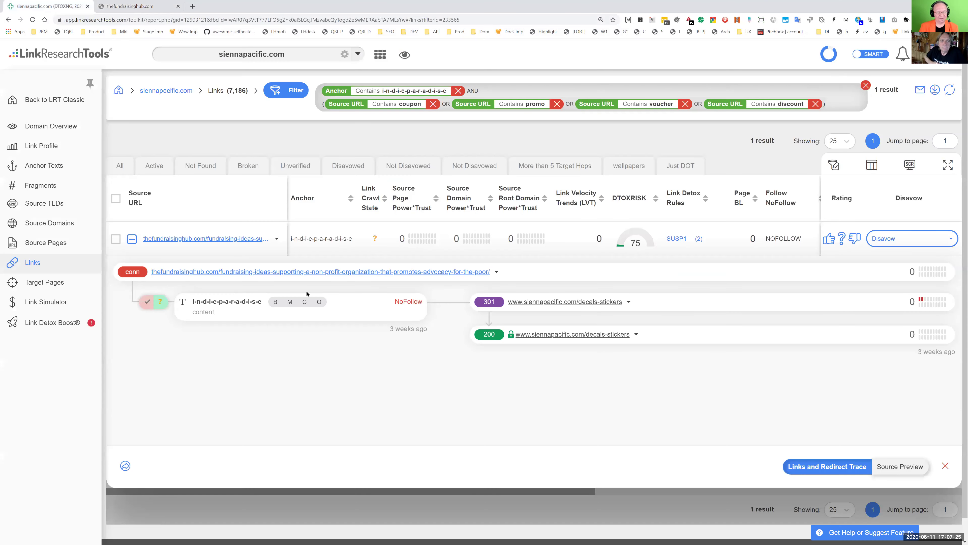
Step: Run a QBL analysis of thefundraisinghub.com from its source link, view the report and close it
click(277, 238)
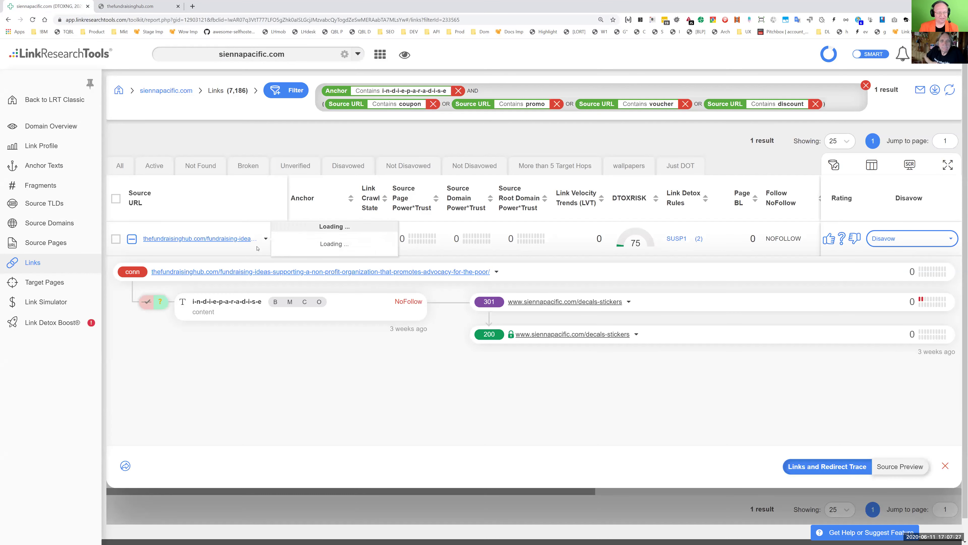
click(324, 240)
click(326, 287)
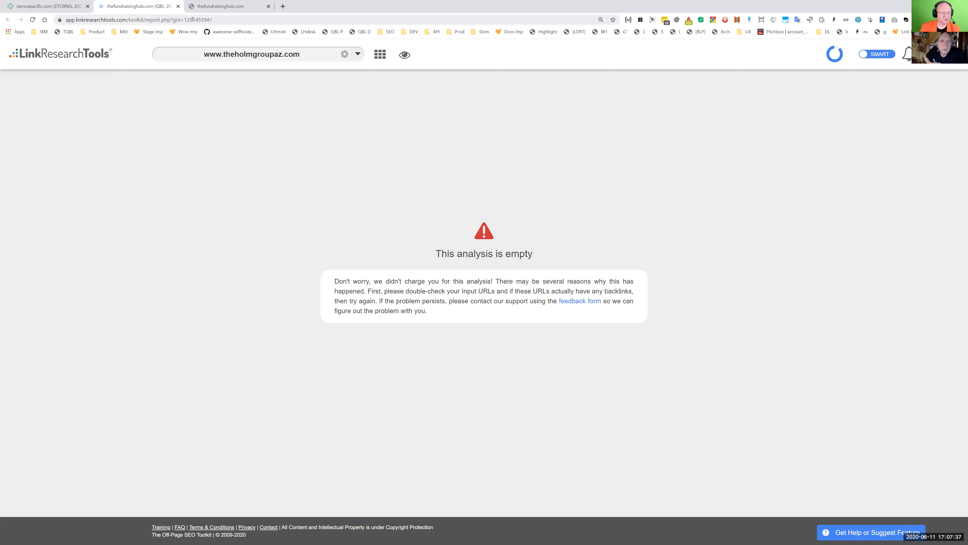
key(ctrl+w)
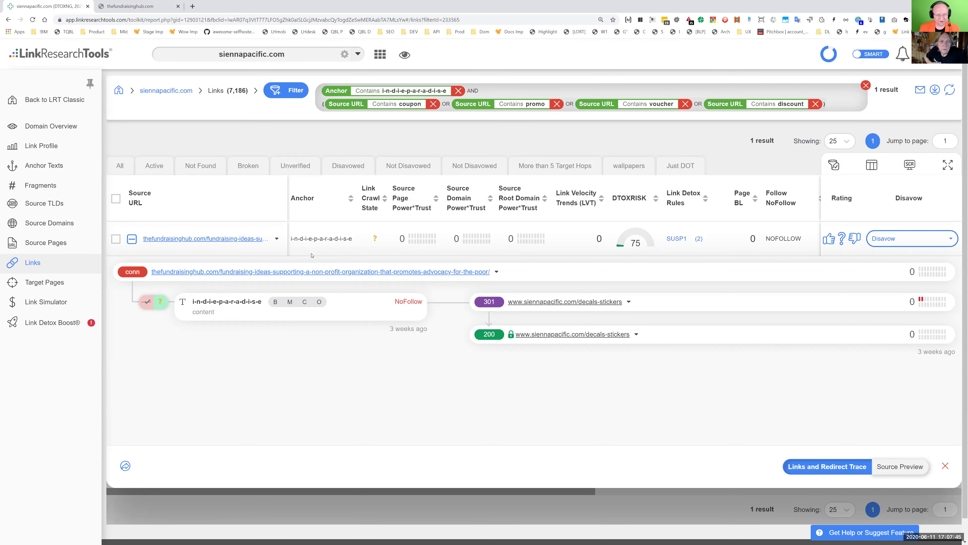
Step: Rate the thefundraisinghub.com link as bad and disavow its root domain
click(855, 238)
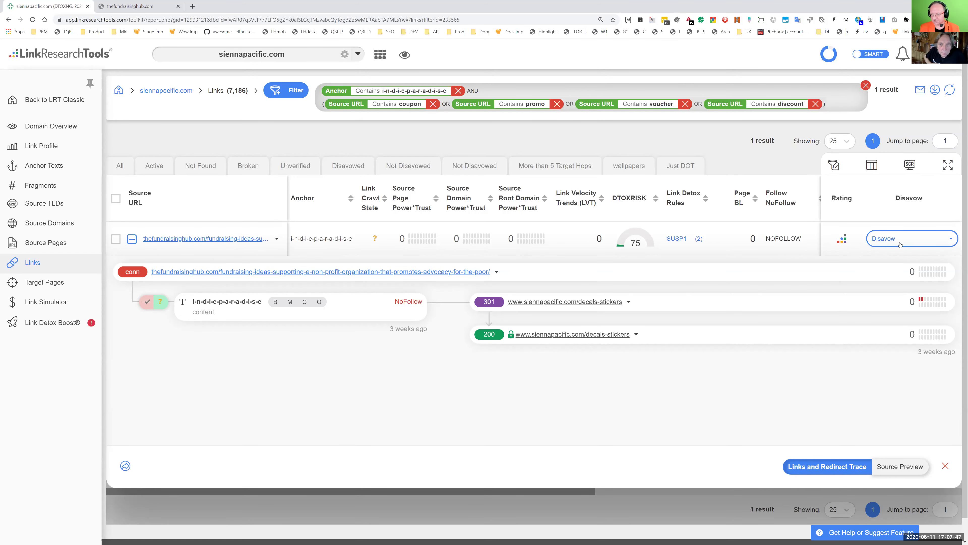
click(911, 239)
click(938, 261)
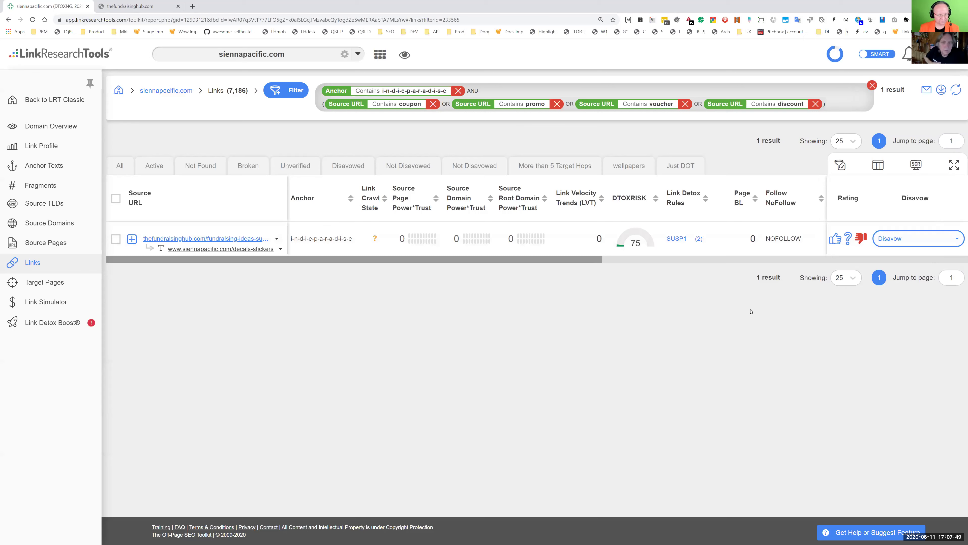
click(923, 244)
click(934, 221)
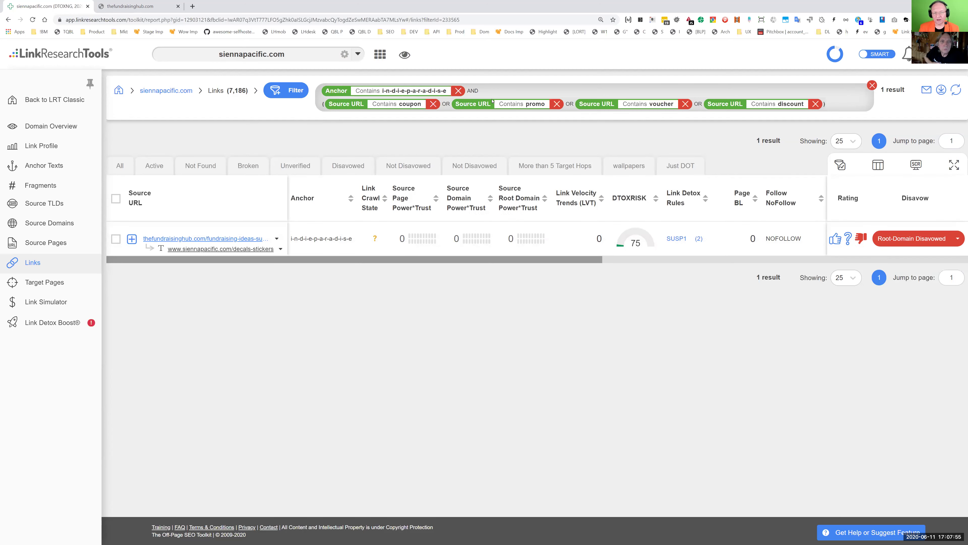
Step: Remove the Anchor rule from the filter and sort the links by Source Page Power*Trust in descending order
click(458, 91)
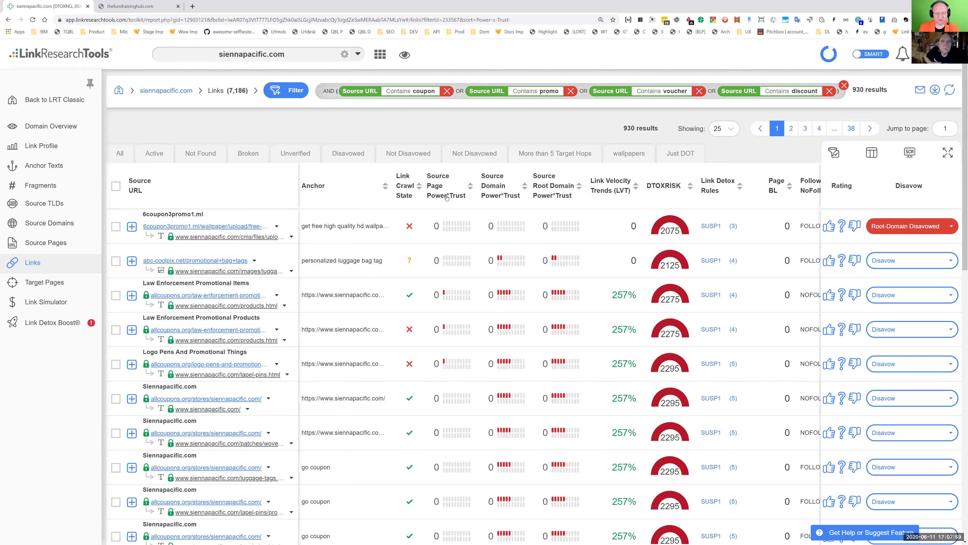
click(446, 195)
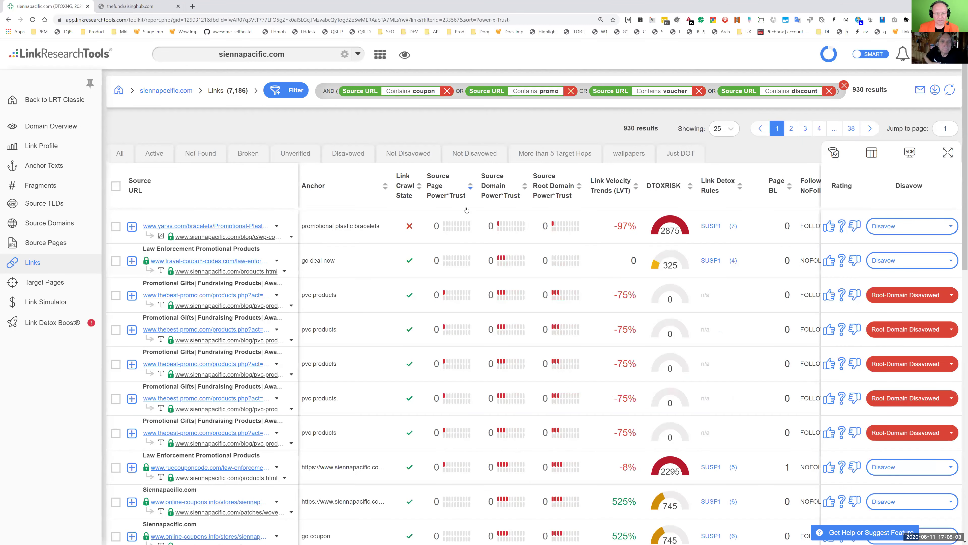
click(443, 197)
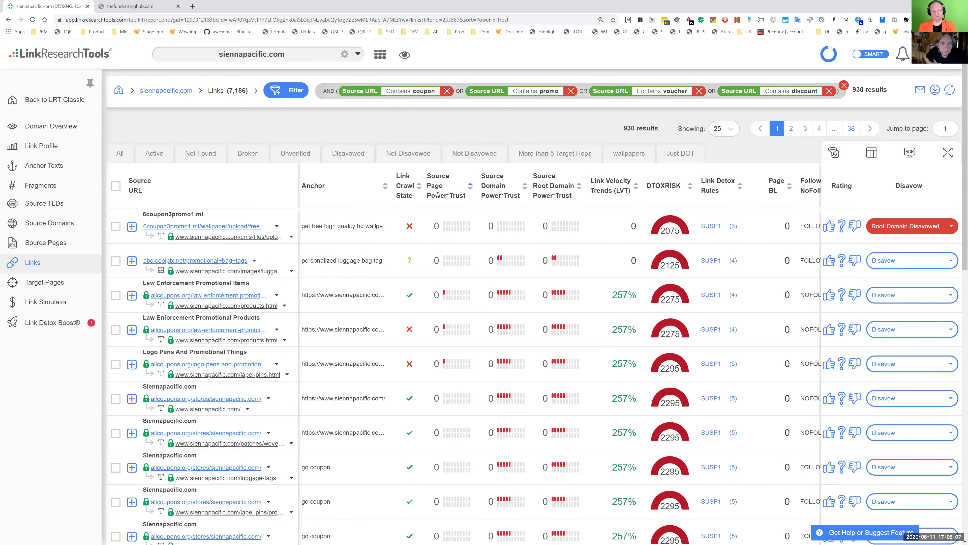
click(437, 194)
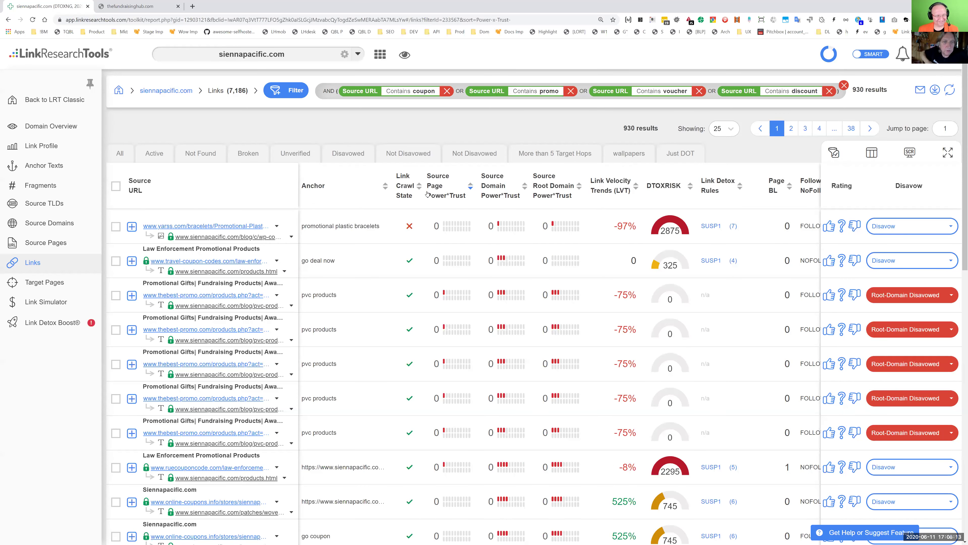
Step: Open three of the thebest-promo.com source pages from the links list in new tabs
scroll(280, 309, down, 4)
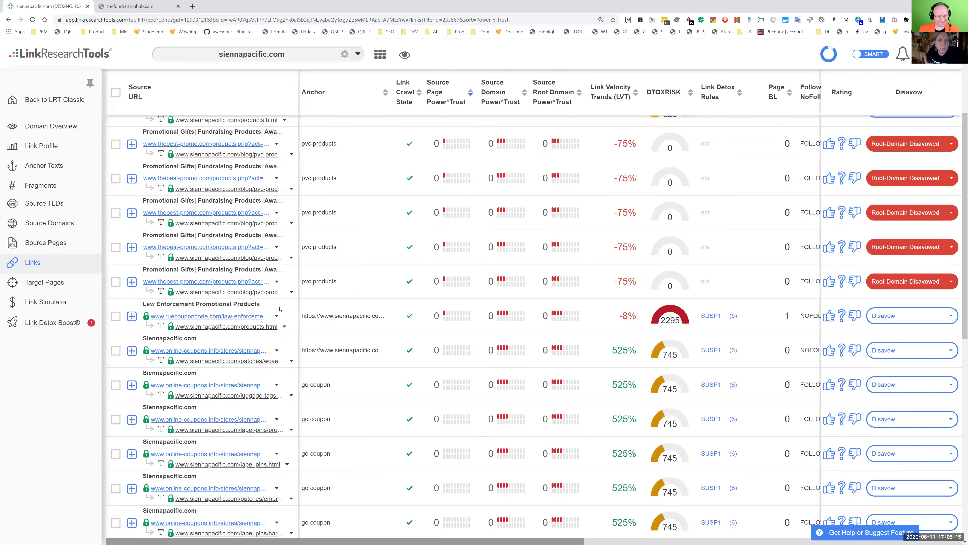
click(277, 213)
click(277, 213)
click(276, 177)
scroll(348, 221, up, 4)
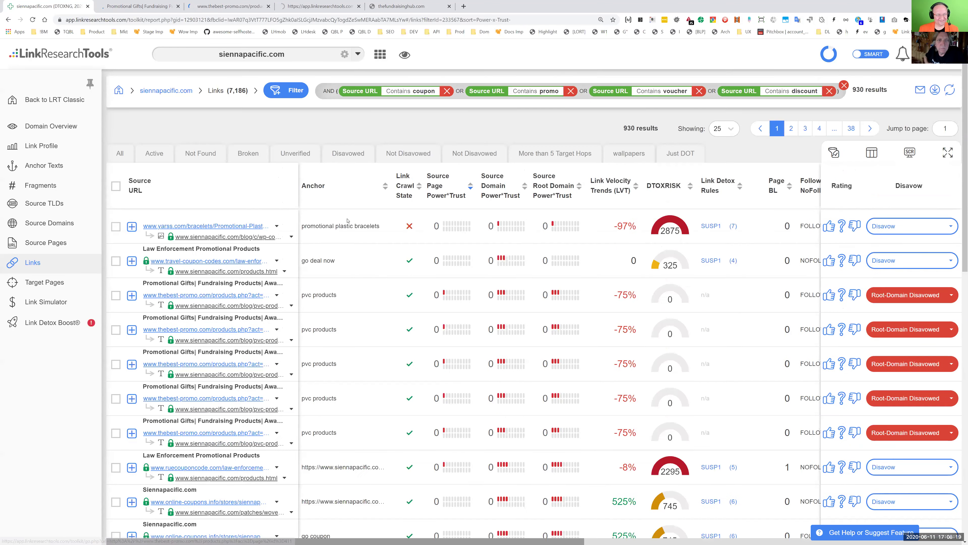
Step: Compare the three thebest-promo.com product pages and close their tabs
click(267, 5)
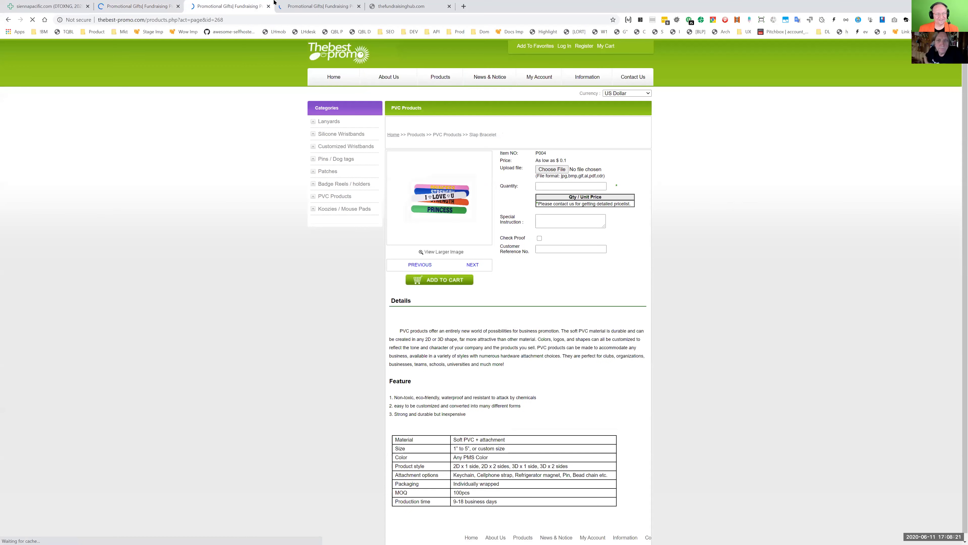
click(294, 2)
key(ctrl+2)
key(ctrl+3)
key(ctrl+4)
key(ctrl+2)
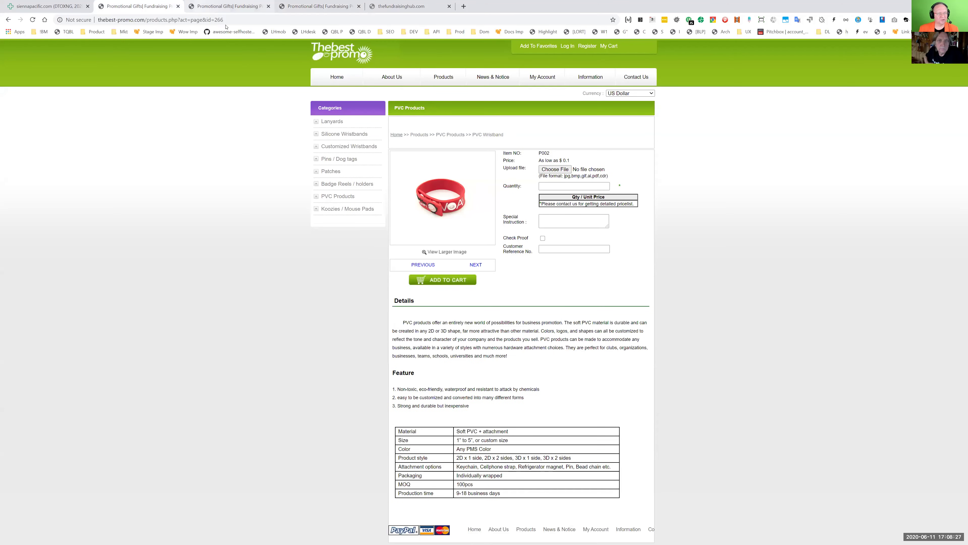
key(ctrl+w)
key(ctrl+w)
key(ctrl+w)
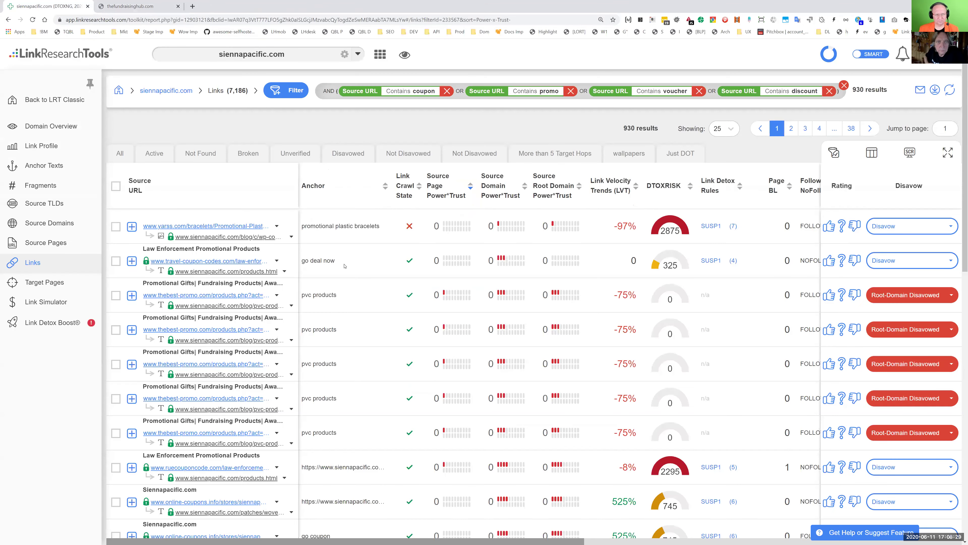
Step: Open the filtered links in the link screener, dismiss the hotkey hints, browse the source pages up to page 5, and return to the links list
click(909, 153)
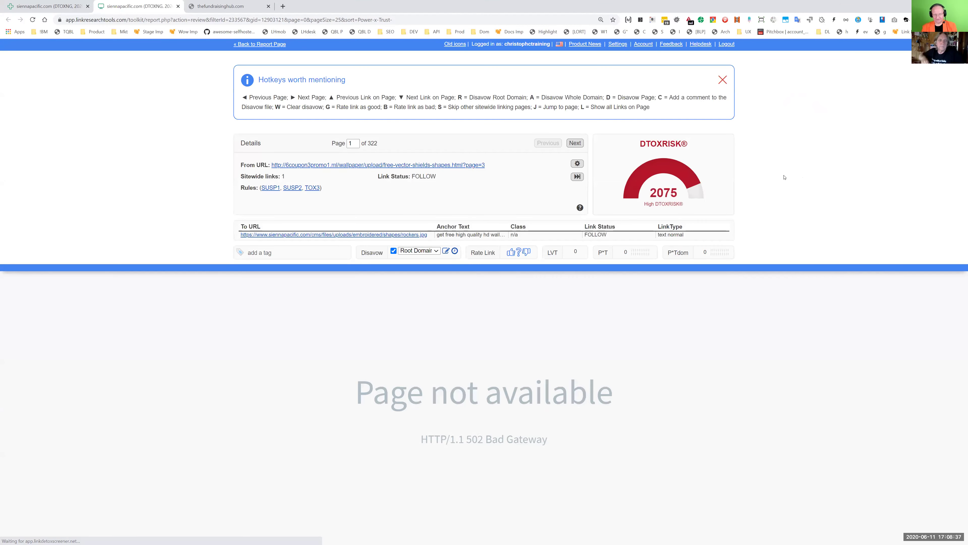
click(722, 80)
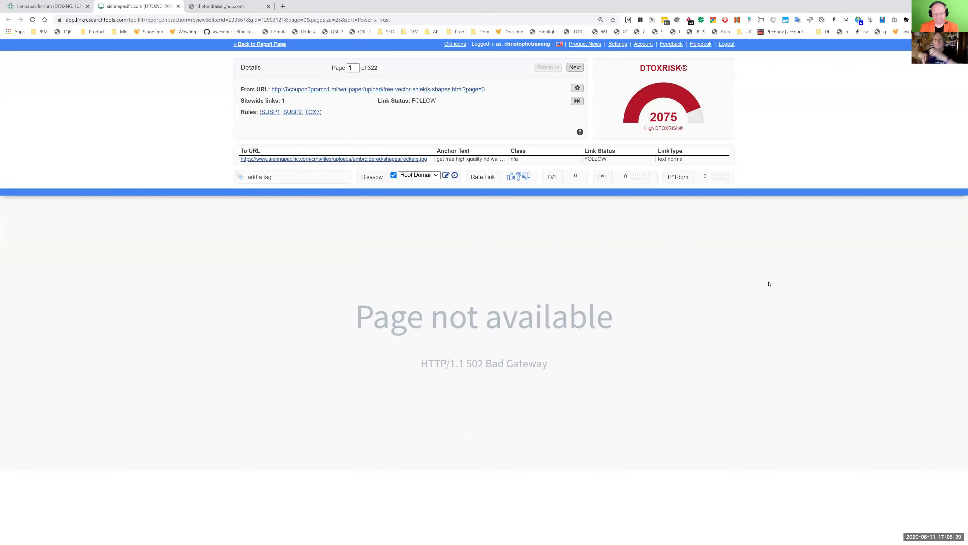
key(Right)
key(Right)
key(Right)
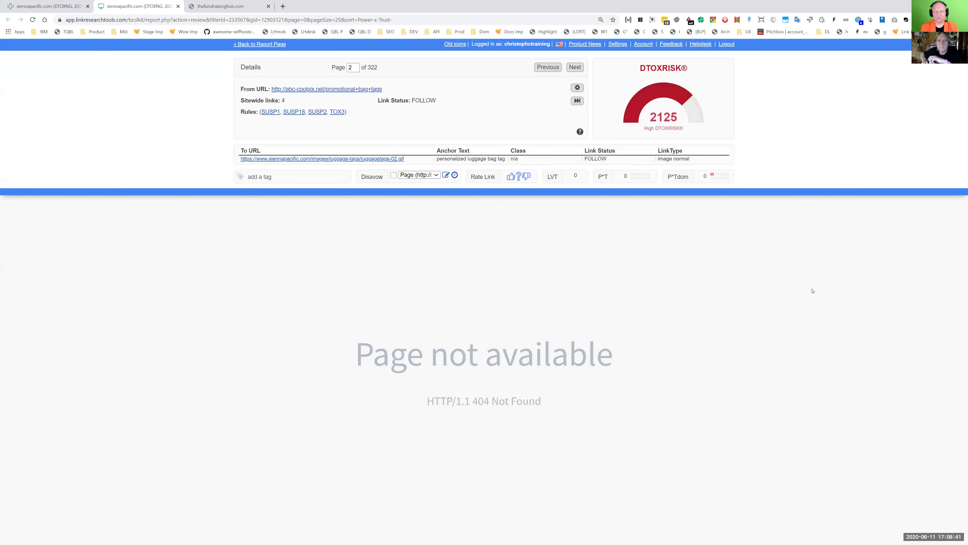
key(Right)
key(Right)
key(Left)
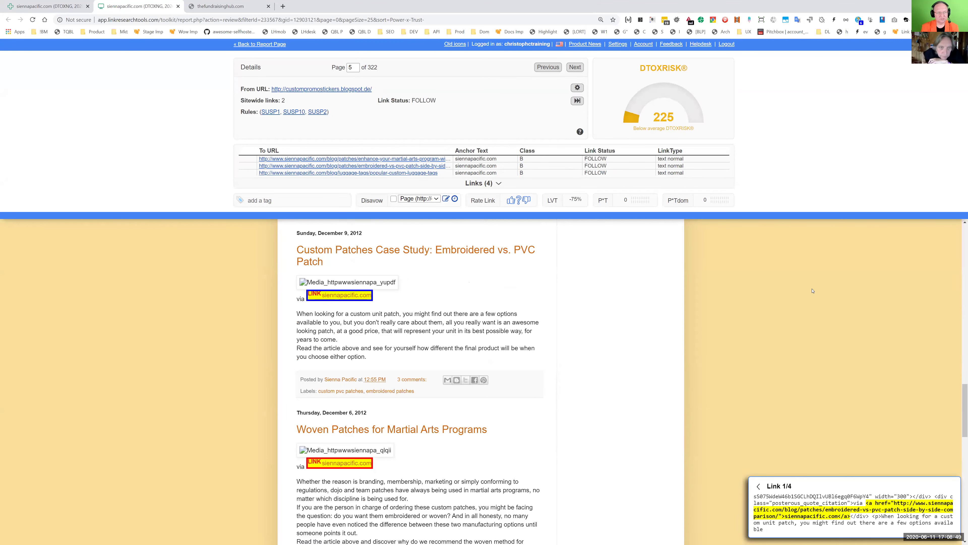
click(58, 6)
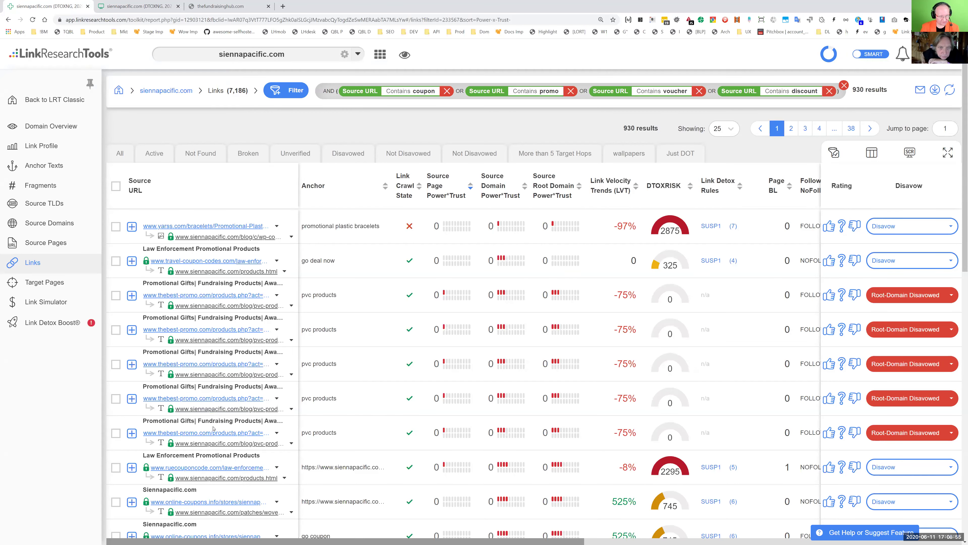
Step: Return to the link screener and examine the custompromostickers.blogspot.de page's siennapacific.com links, searching the page for the anchor text and checking the link's source code
click(159, 2)
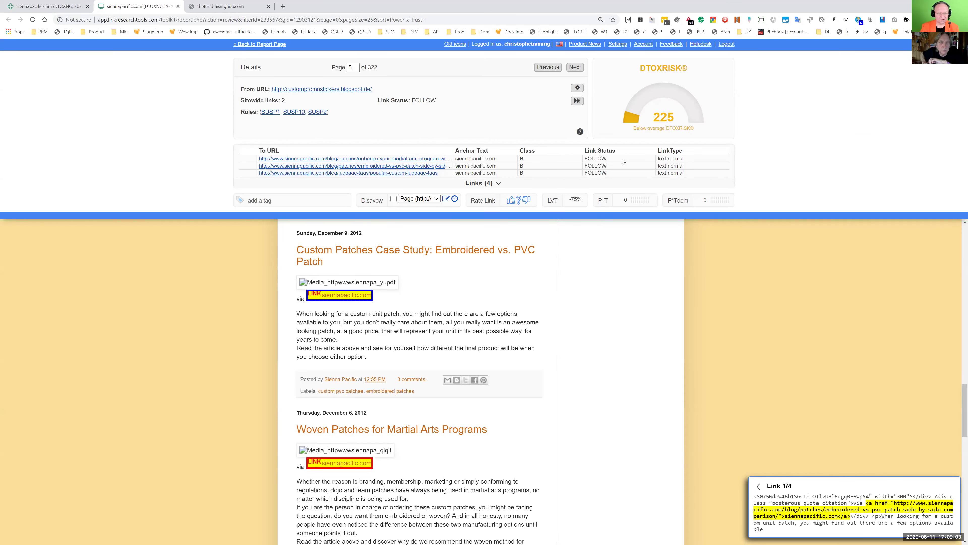
scroll(595, 316, up, 10)
scroll(558, 414, down, 4)
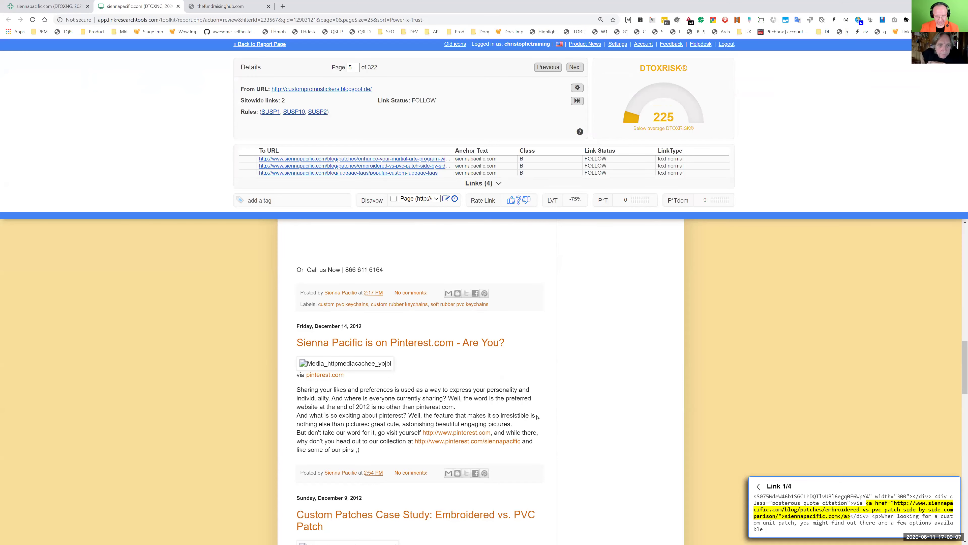
double_click(474, 158)
shift+click(499, 160)
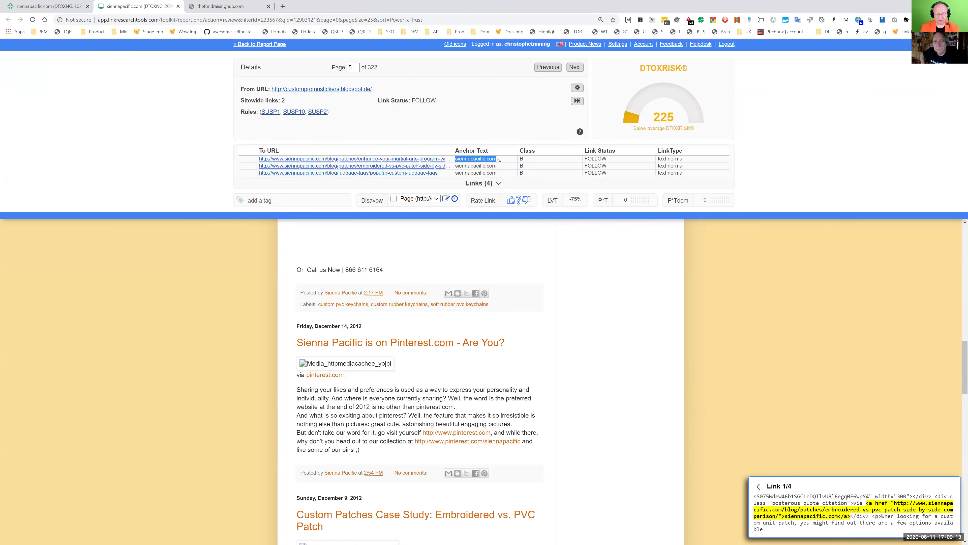
key(ctrl+f)
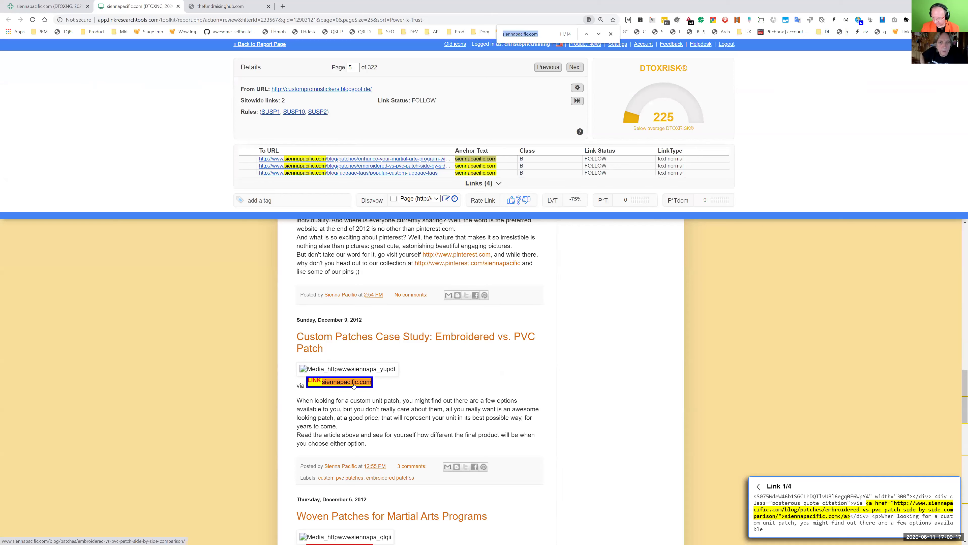
mouse_move(874, 503)
mouse_down()
mouse_move(953, 503)
mouse_move(866, 516)
mouse_up()
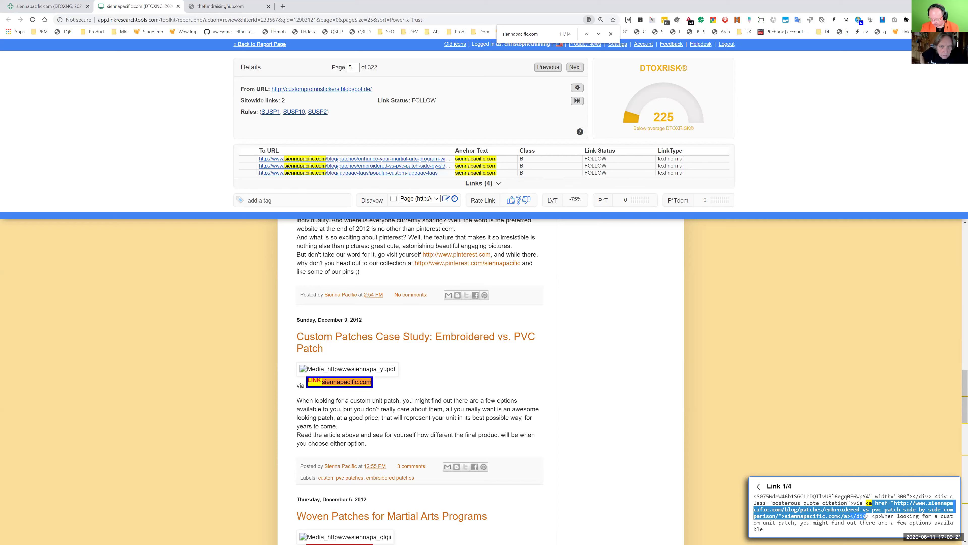
click(901, 516)
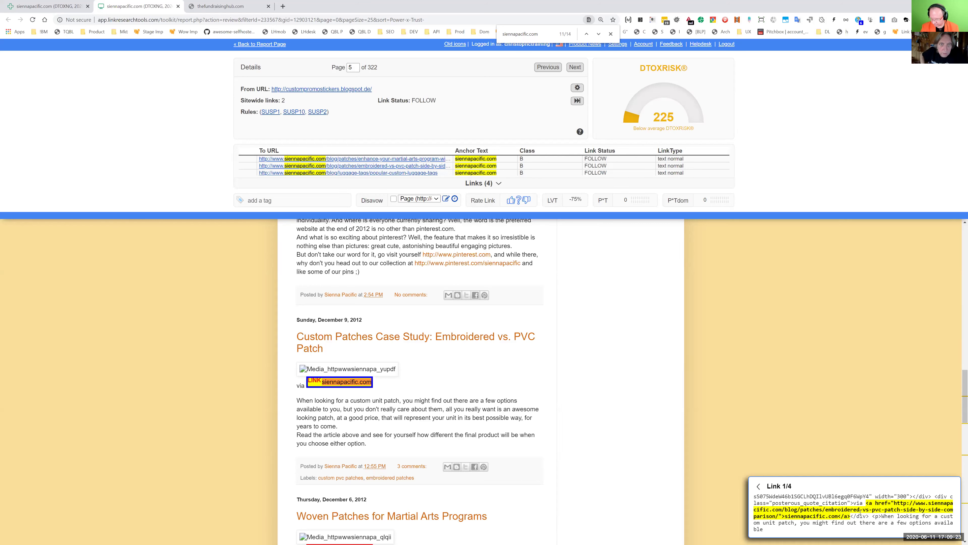
drag(770, 503, 834, 510)
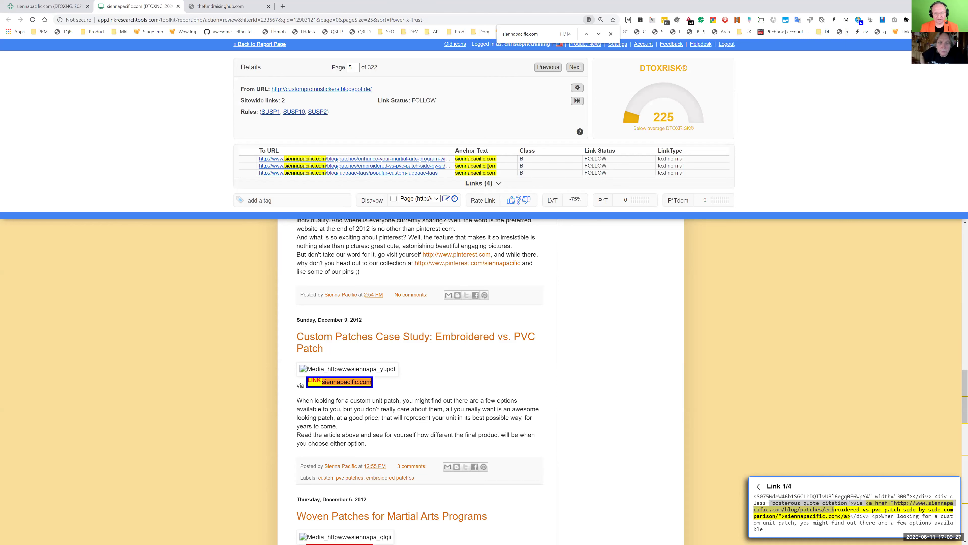
click(519, 204)
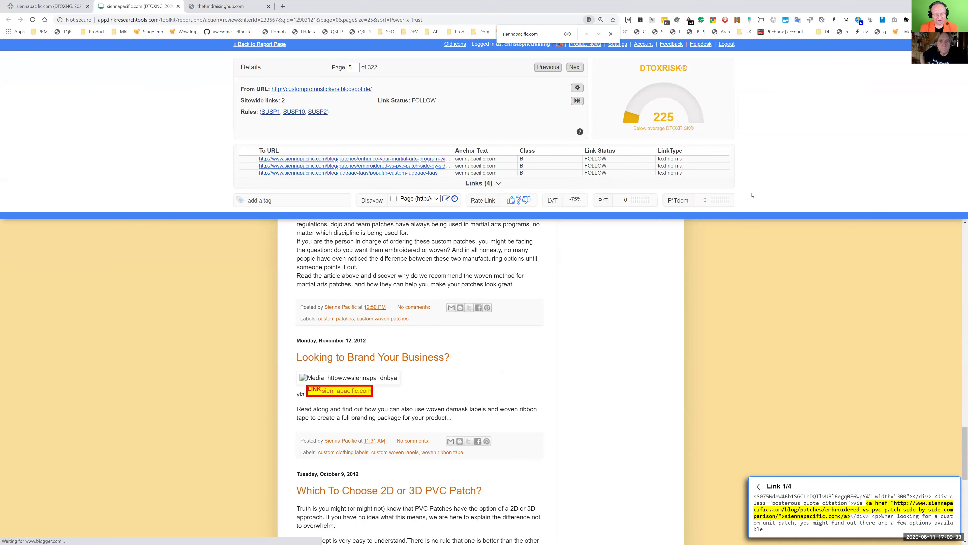
Step: Browse the screener's source pages from page 6 to page 12 and close the screener
key(Right)
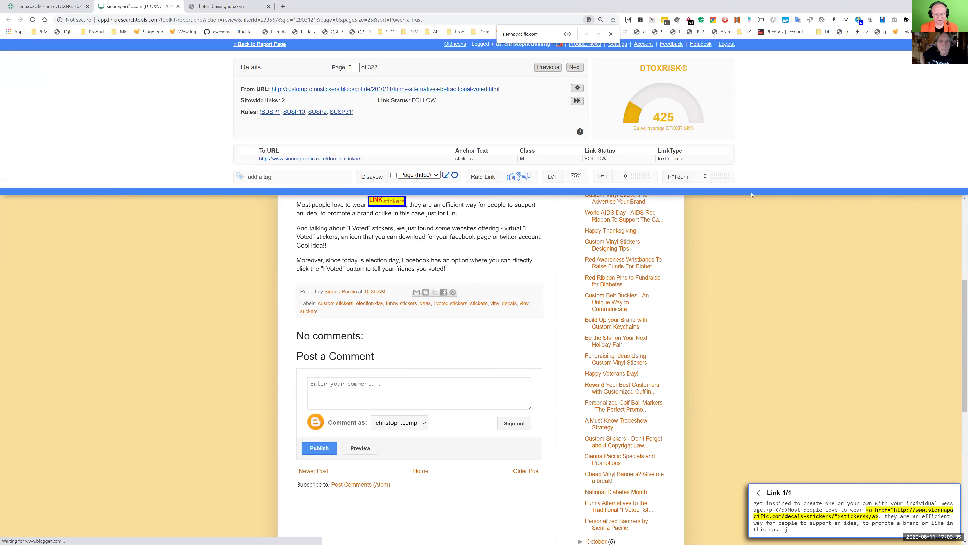
key(Right)
key(Right)
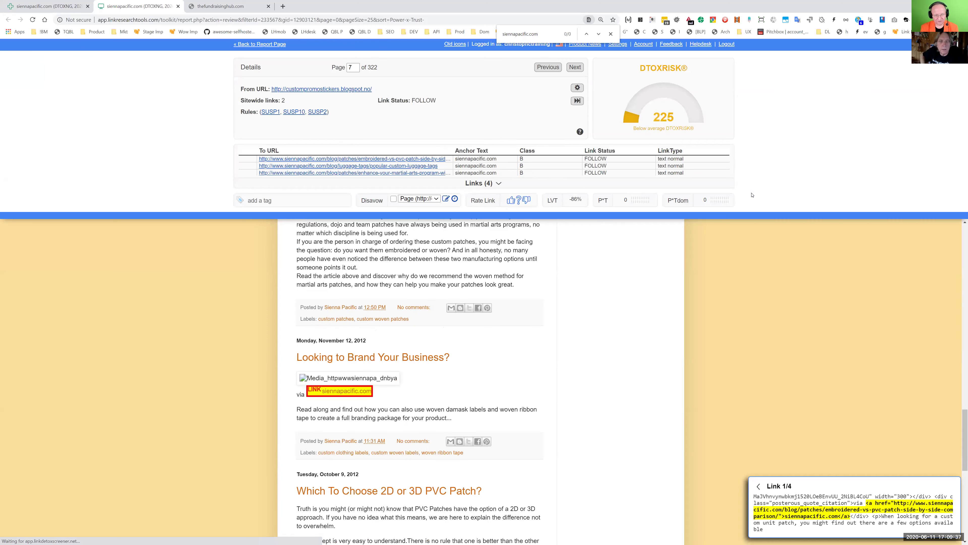
key(Right)
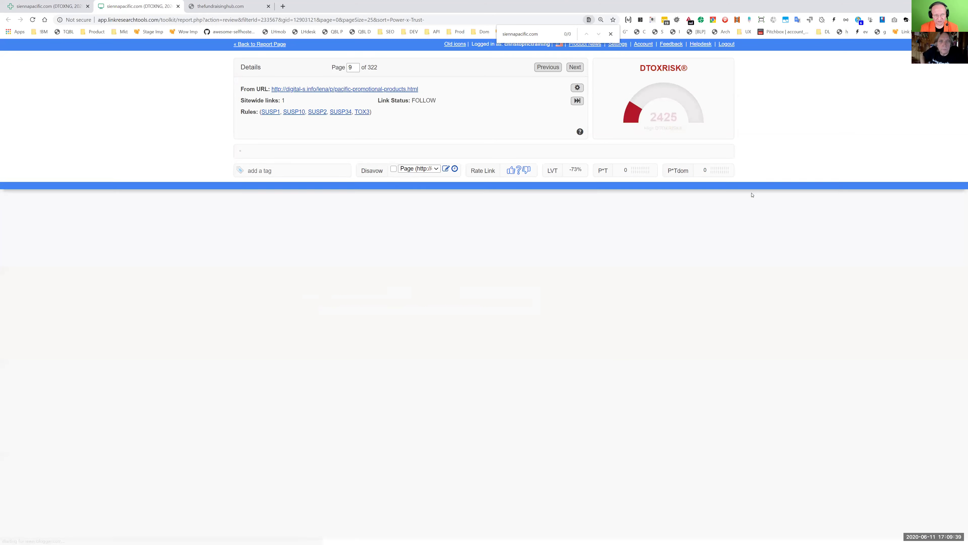
key(Right)
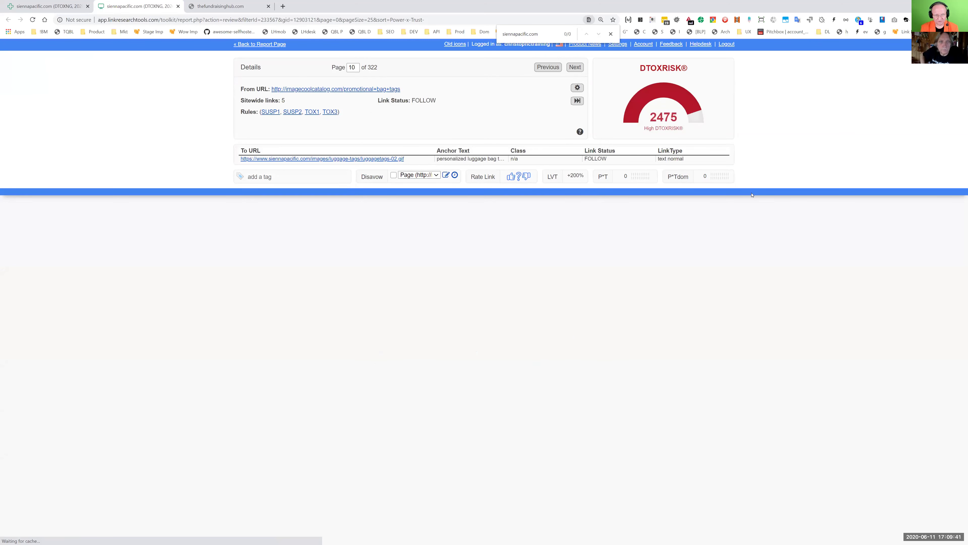
key(Right)
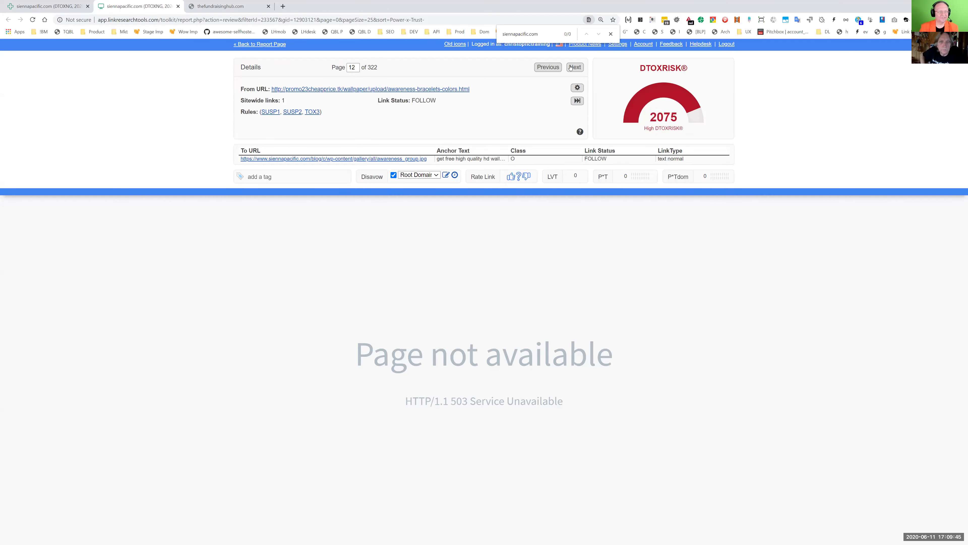
middle_click(136, 8)
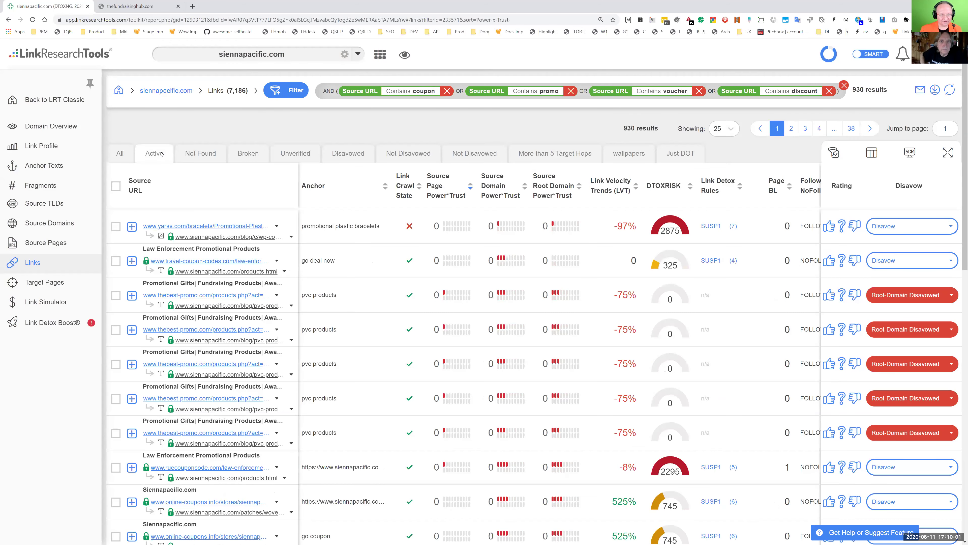
Step: Limit the filtered coupon, promo, voucher and discount links to active ones and open them in the link screener
click(161, 154)
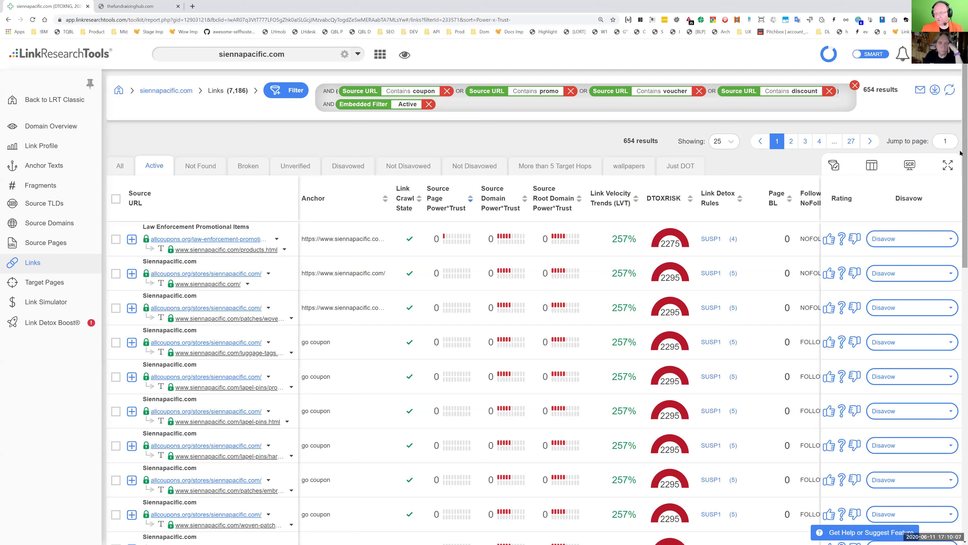
click(910, 164)
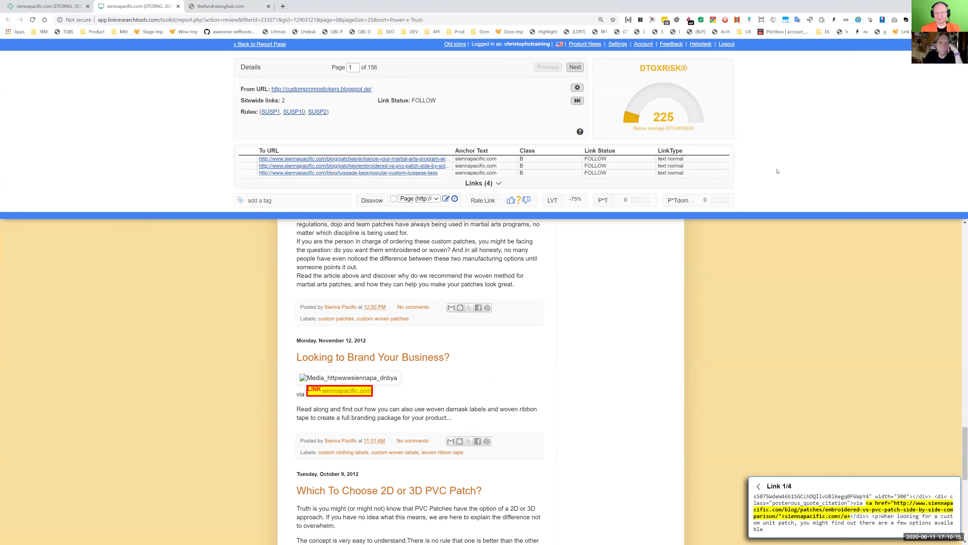
Step: Browse the active links' source pages up to page 10, examining the thebest-promo.com product page on page 5
key(Right)
key(Right)
key(Right)
key(Right)
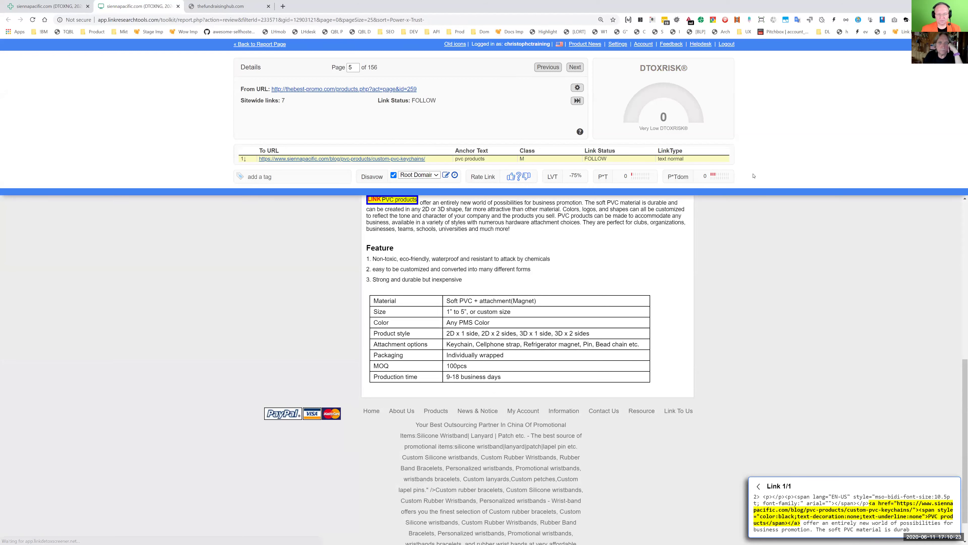
scroll(592, 342, up, 5)
scroll(591, 342, up, 3)
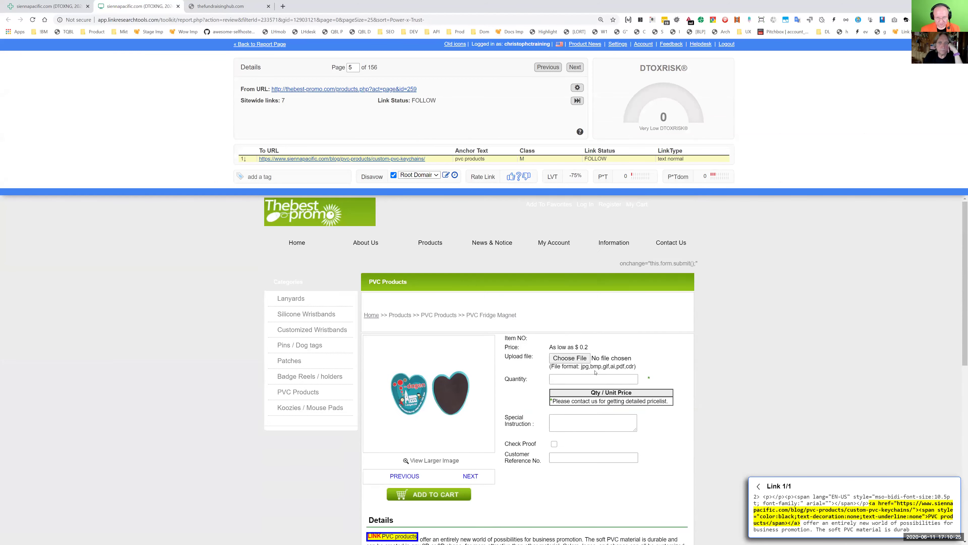
key(Right)
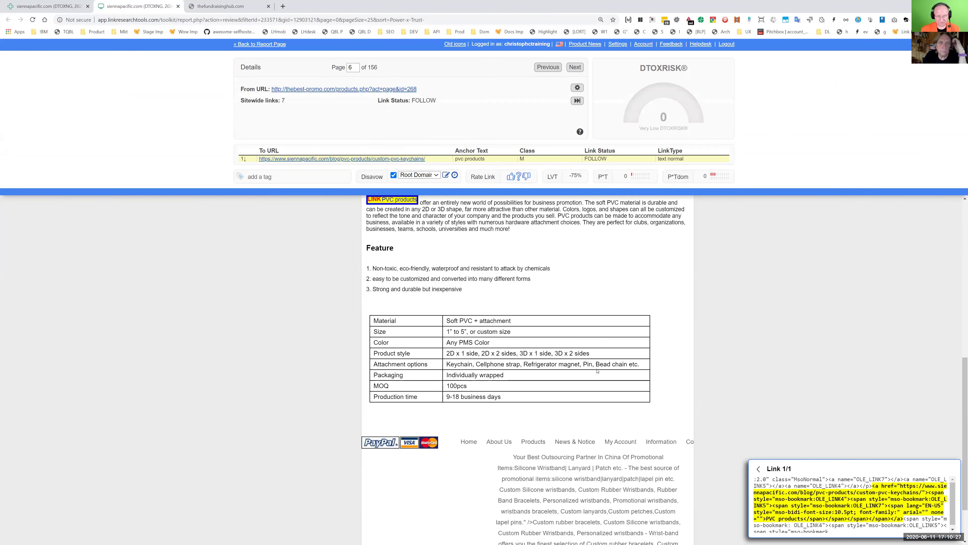
key(Right)
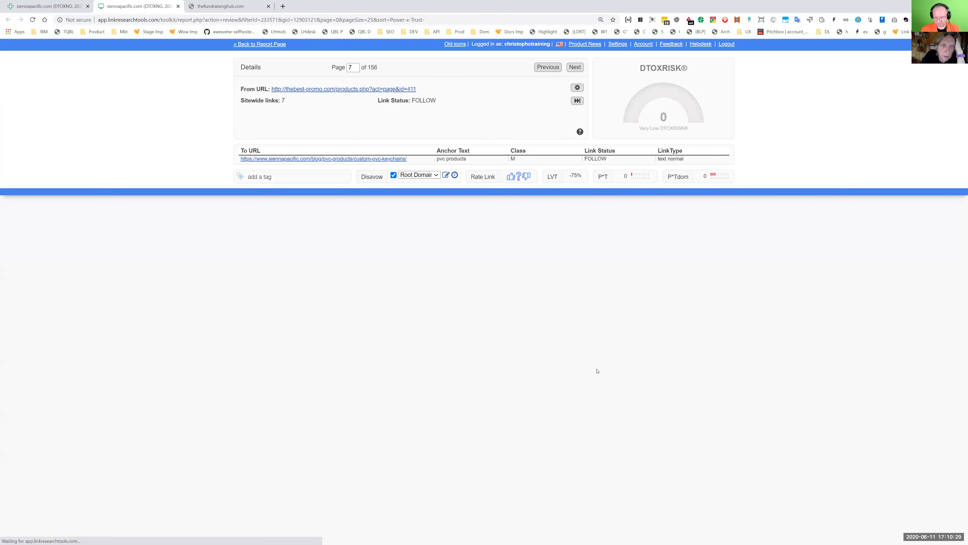
key(Right)
key(Right)
key(Right)
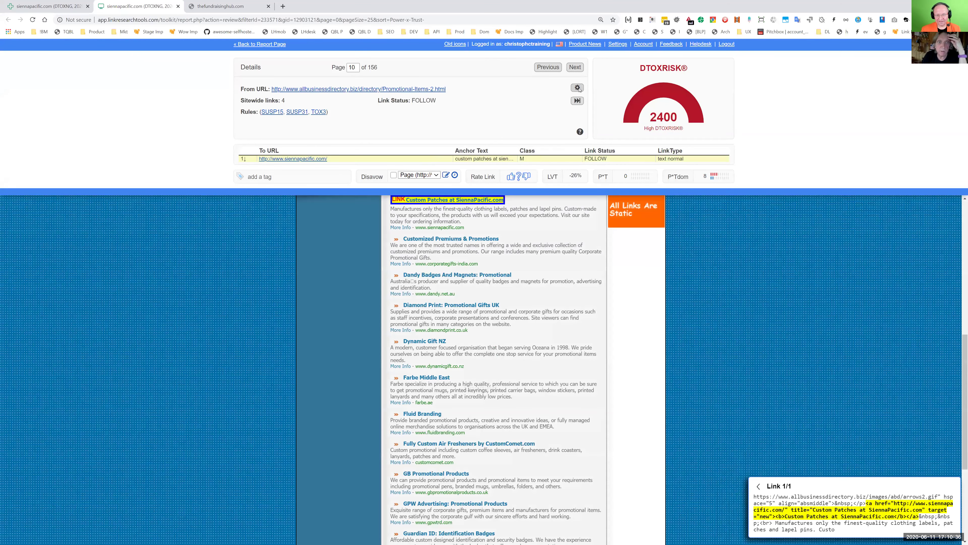
Step: Check the screener's sitewide-link skipping setting, browse the source pages up to page 17, and close the screener
click(577, 87)
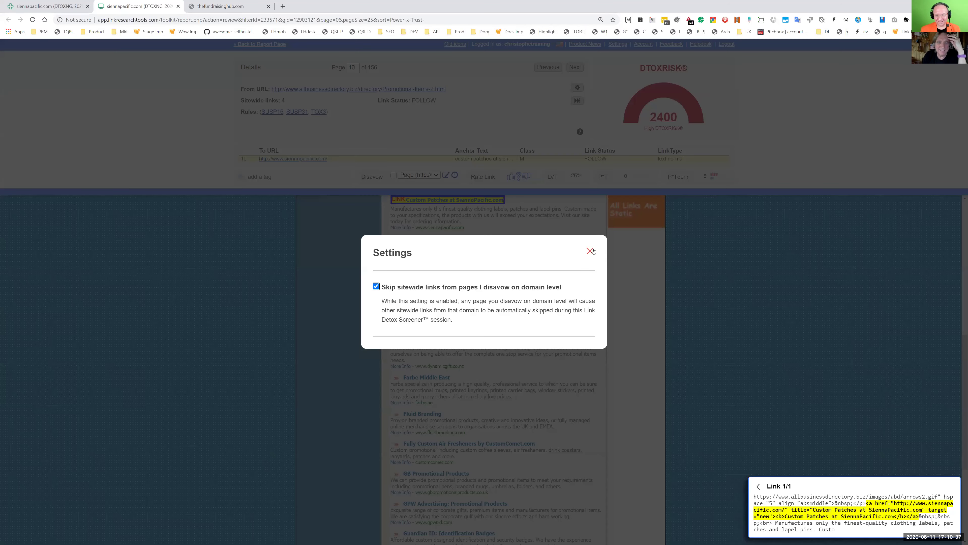
click(590, 251)
key(Right)
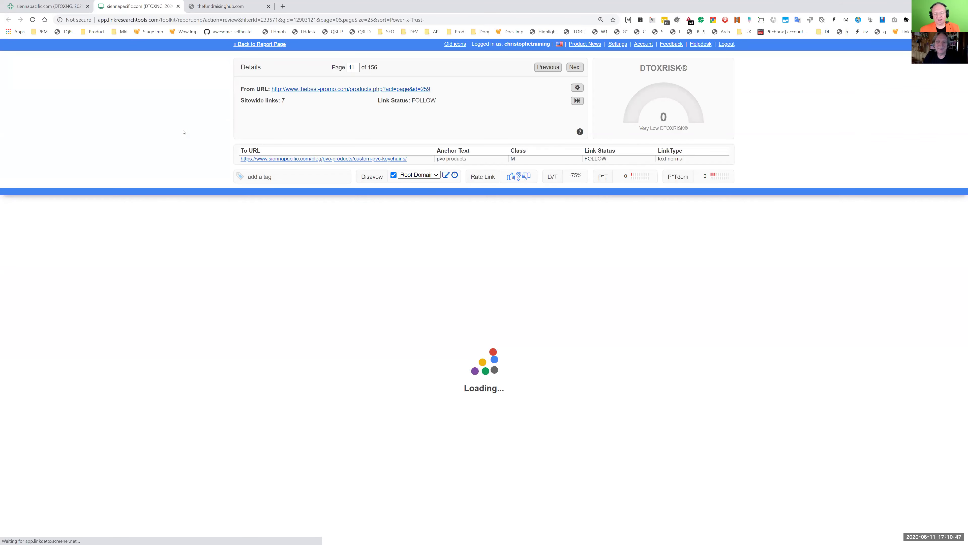
key(Right)
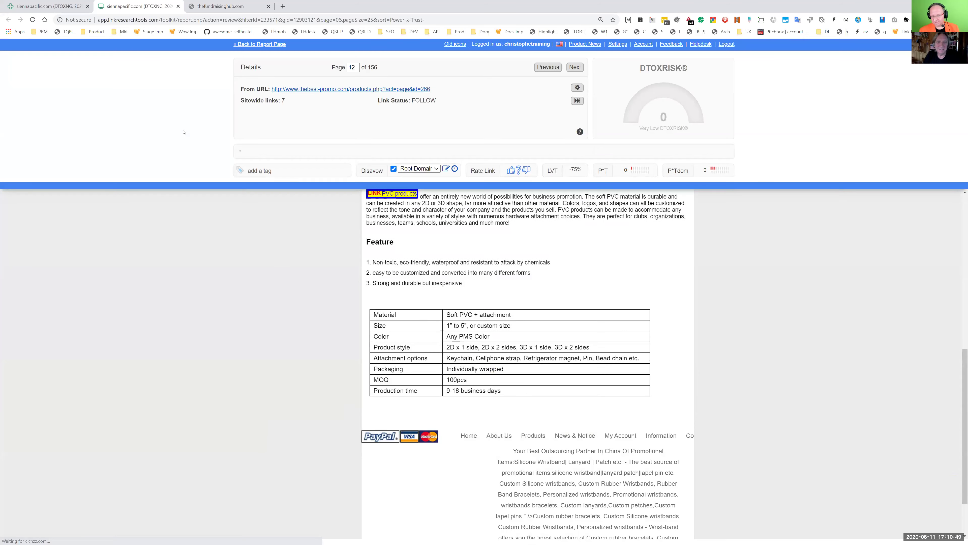
key(Right)
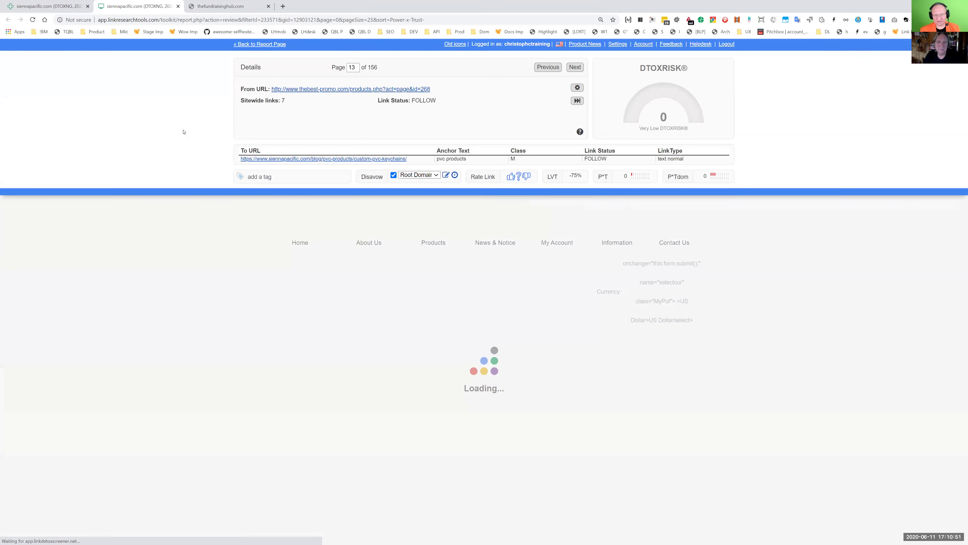
key(Right)
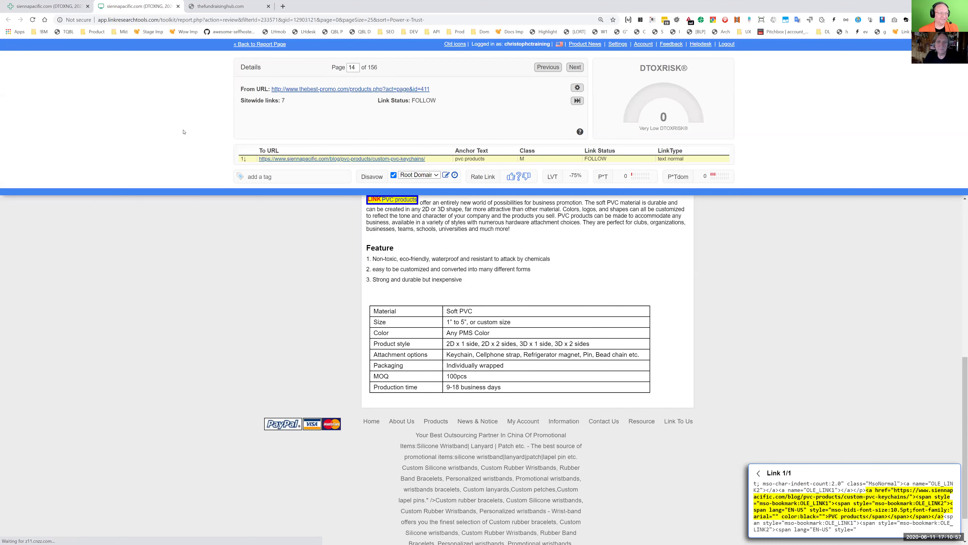
key(Right)
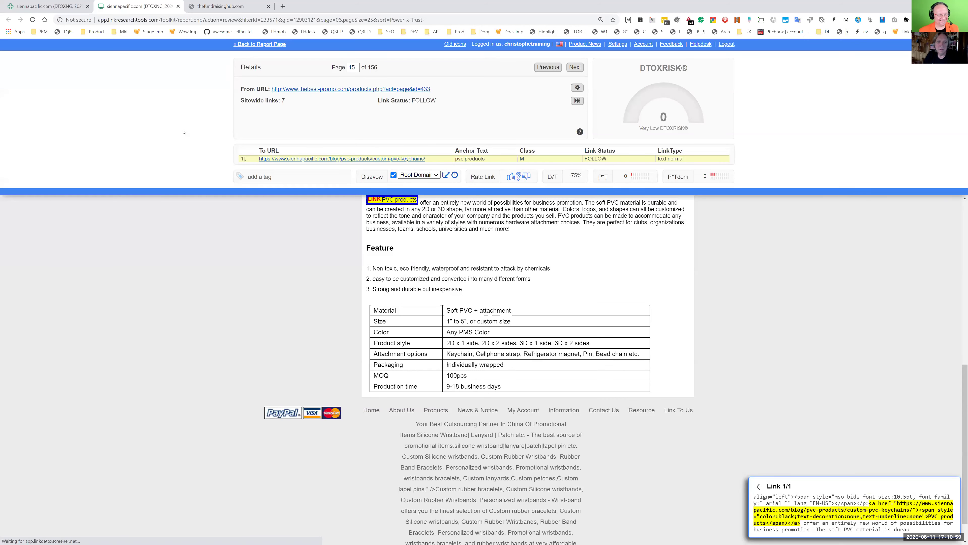
key(Right)
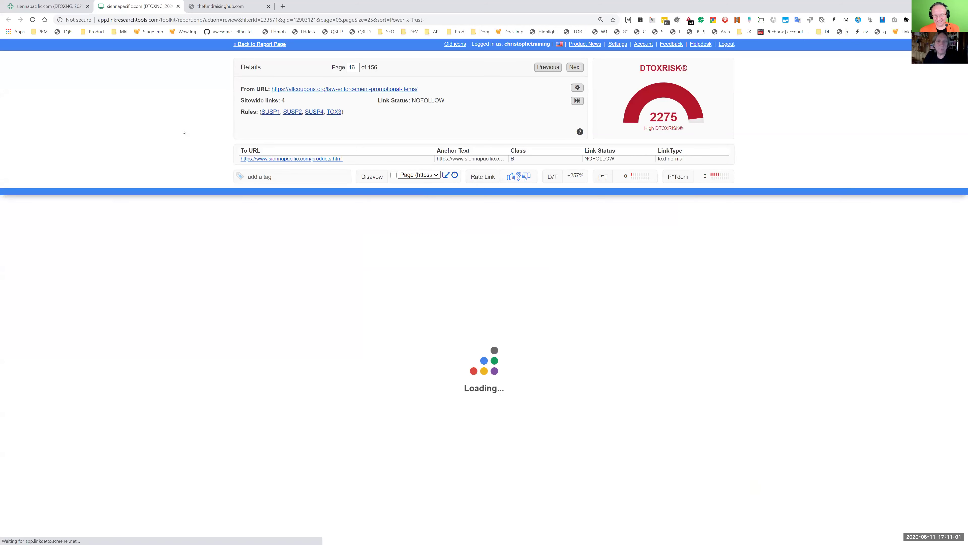
key(Right)
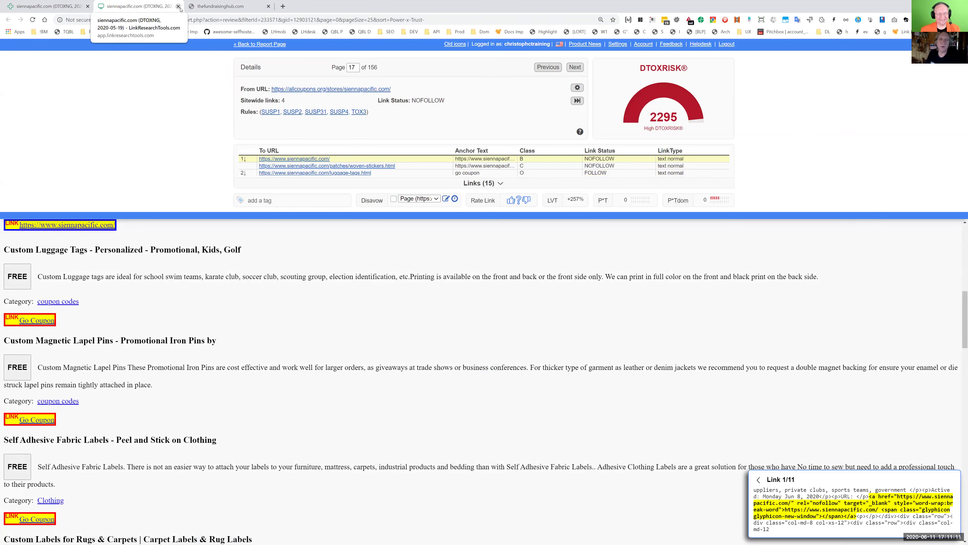
click(178, 7)
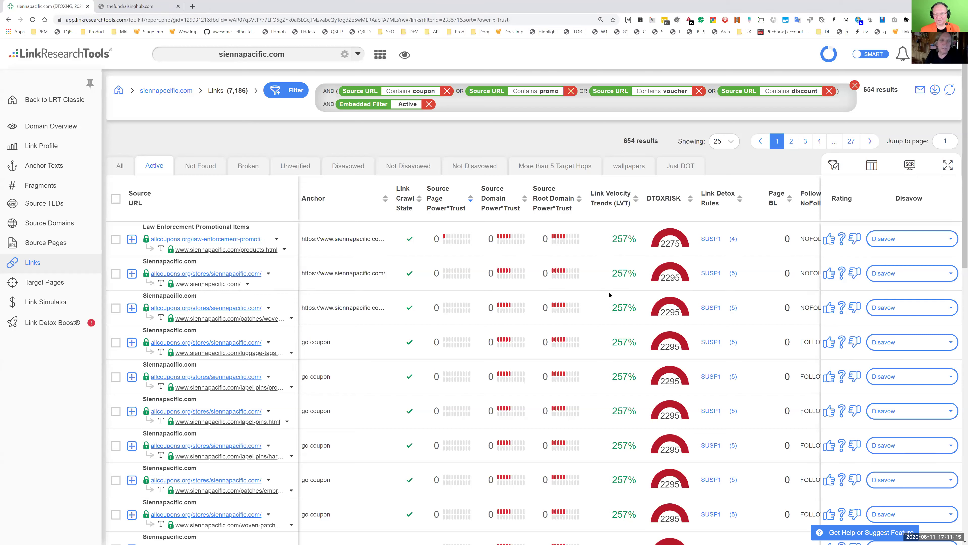
Step: Bulk disavow all filtered active links at Root-Domain level
click(115, 199)
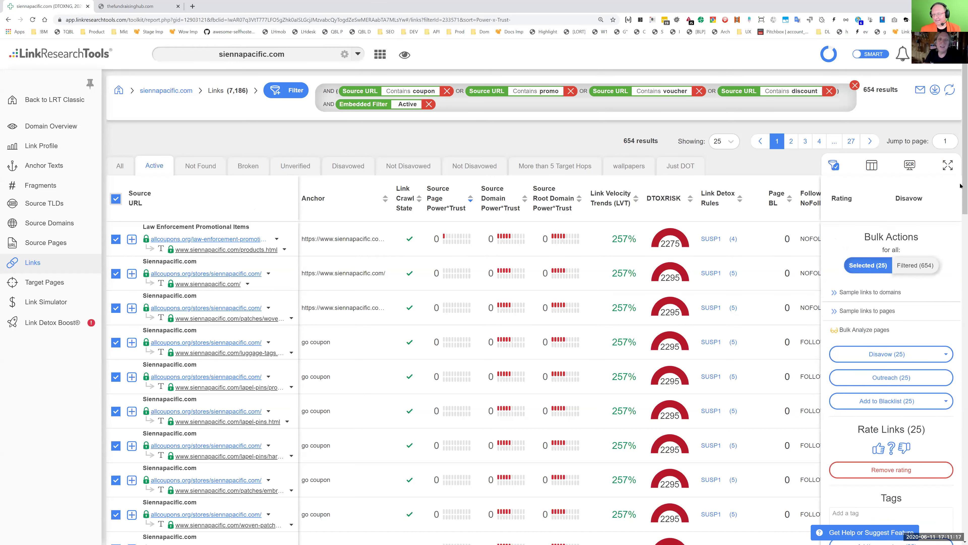
click(946, 353)
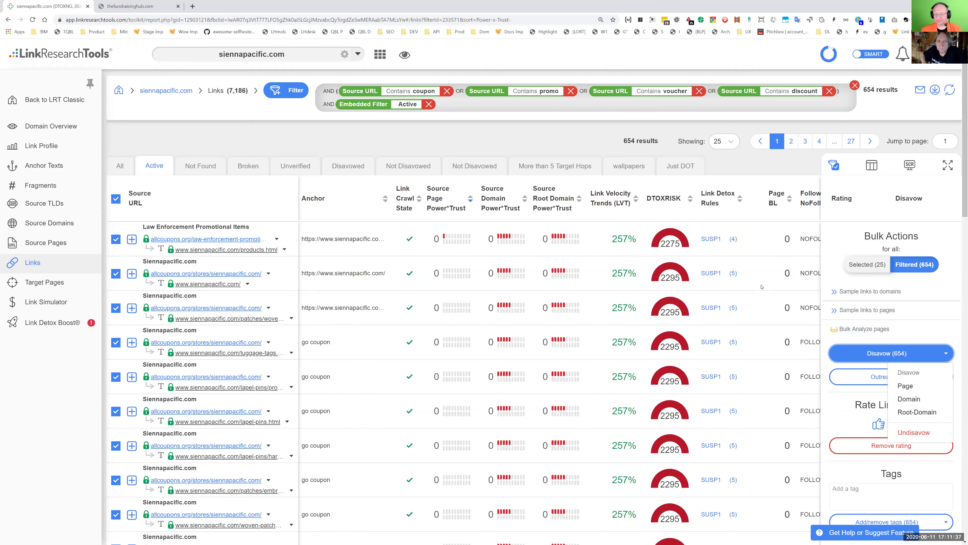
click(734, 278)
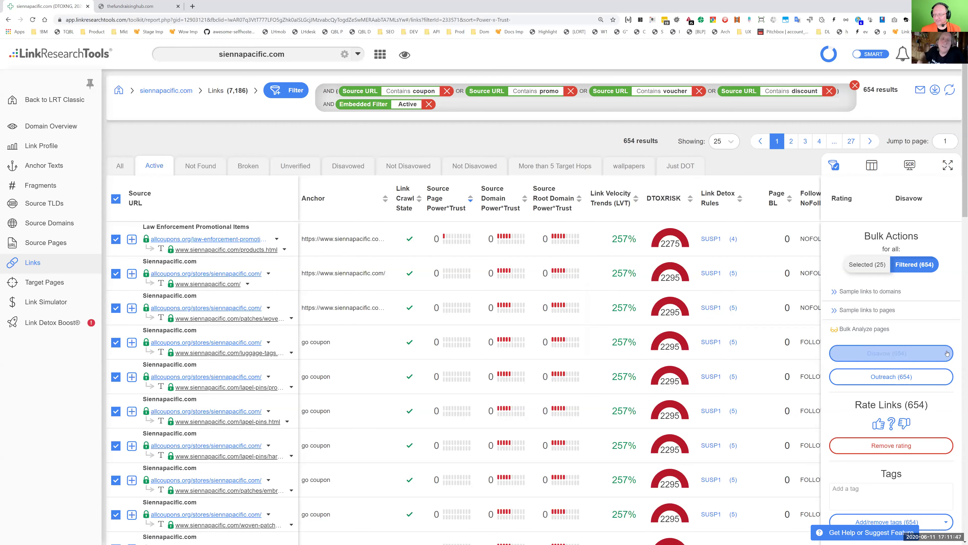
click(931, 354)
click(917, 412)
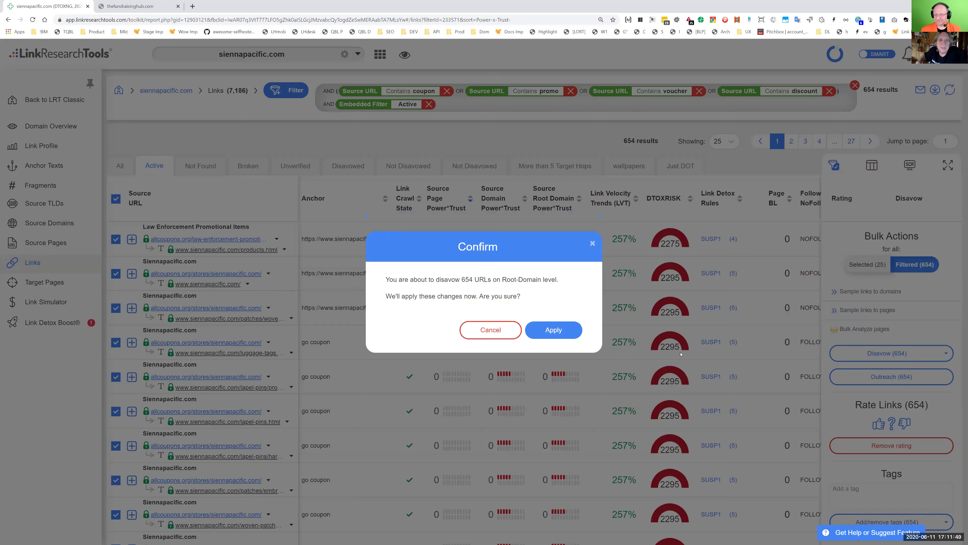
click(568, 335)
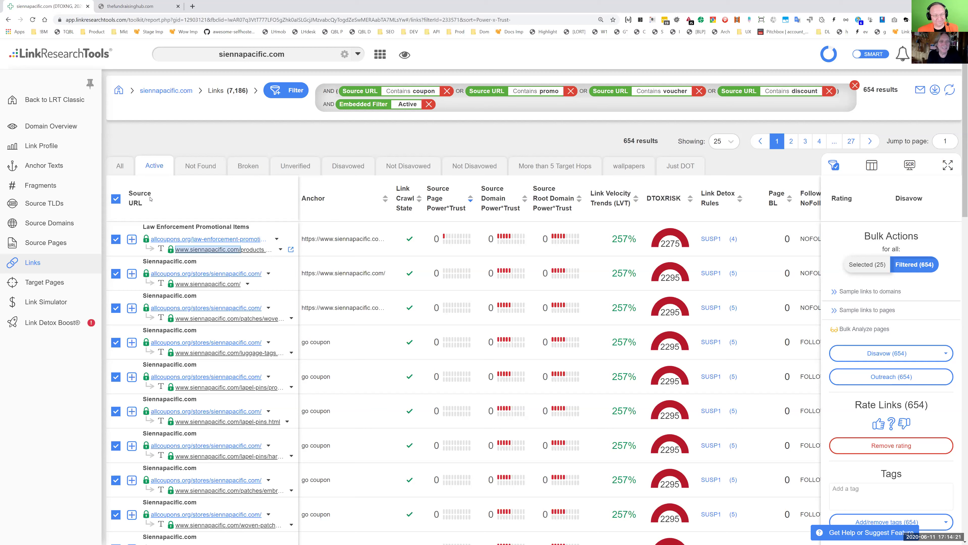
Step: Apply a Root-Domain disavow to the whole filtered set of active coupon, promo, voucher and discount links
click(946, 352)
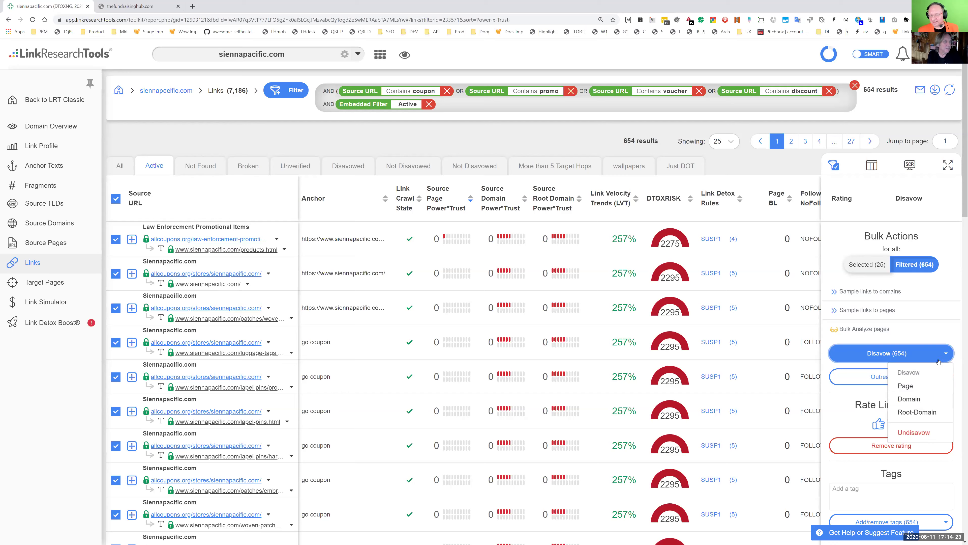
click(925, 407)
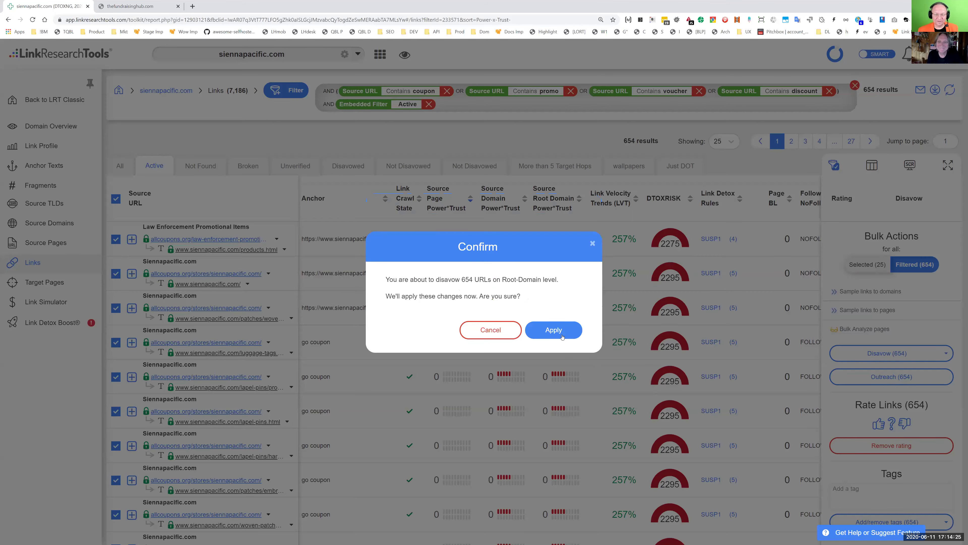
click(557, 332)
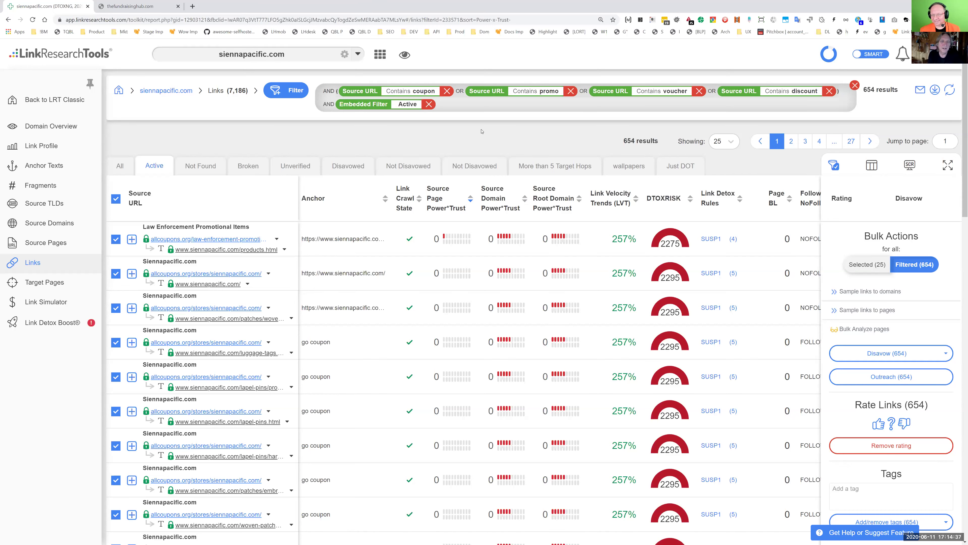
Step: Examine the filtered links' anchor texts by DTOXRISK and their distribution across source TLDs
click(51, 168)
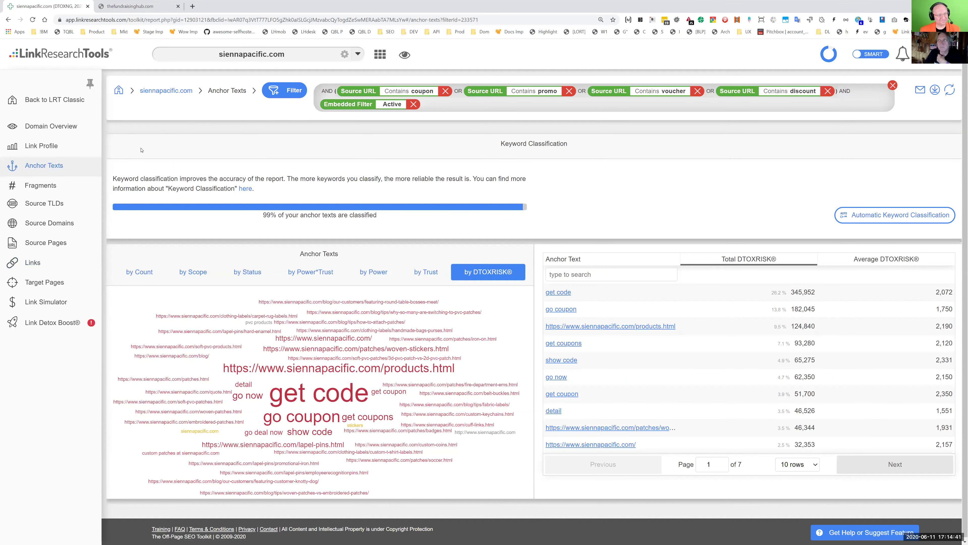
click(49, 204)
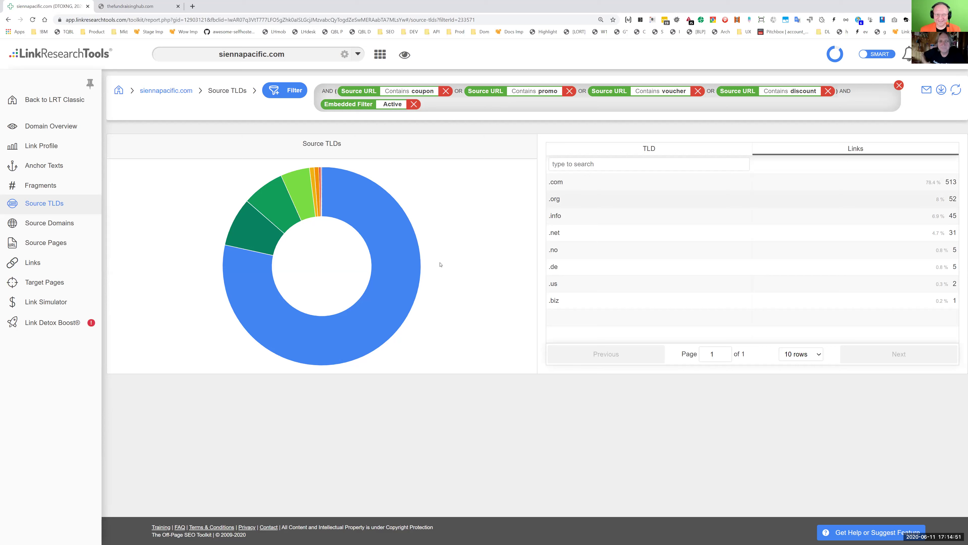
mouse_move(295, 226)
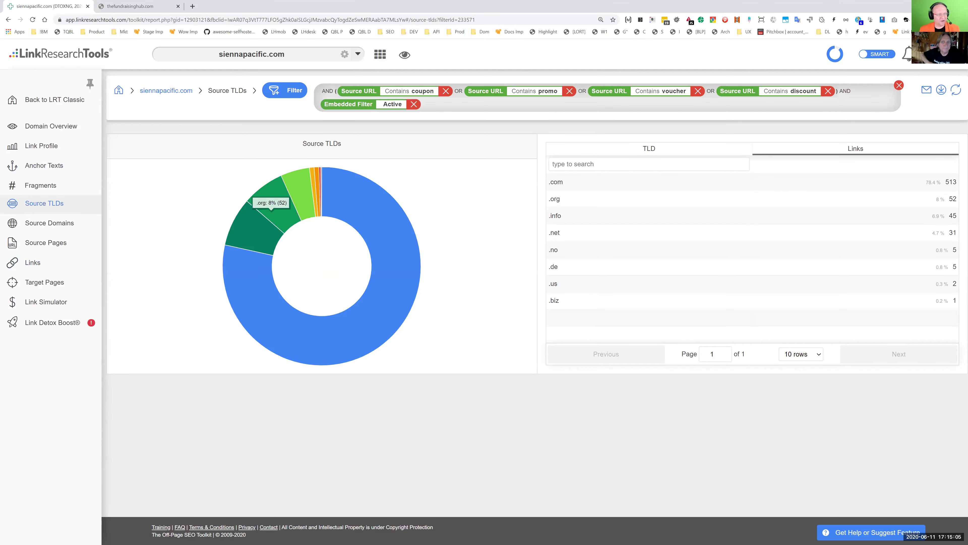
Step: Review the NOFOLLOW evaluation options for recalculating the domain's DTOXRISK and leave without starting the recalculation
click(42, 146)
click(51, 126)
click(472, 354)
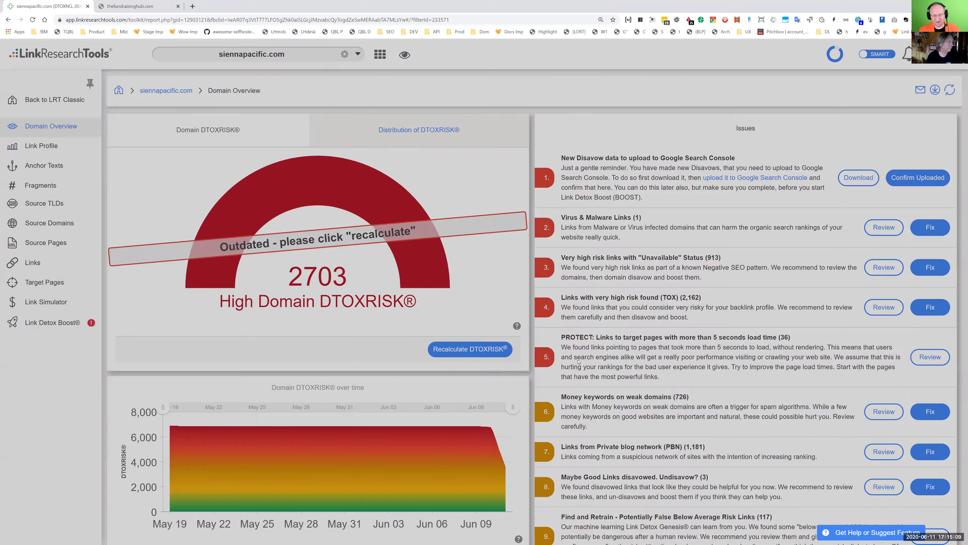
drag(450, 363, 361, 364)
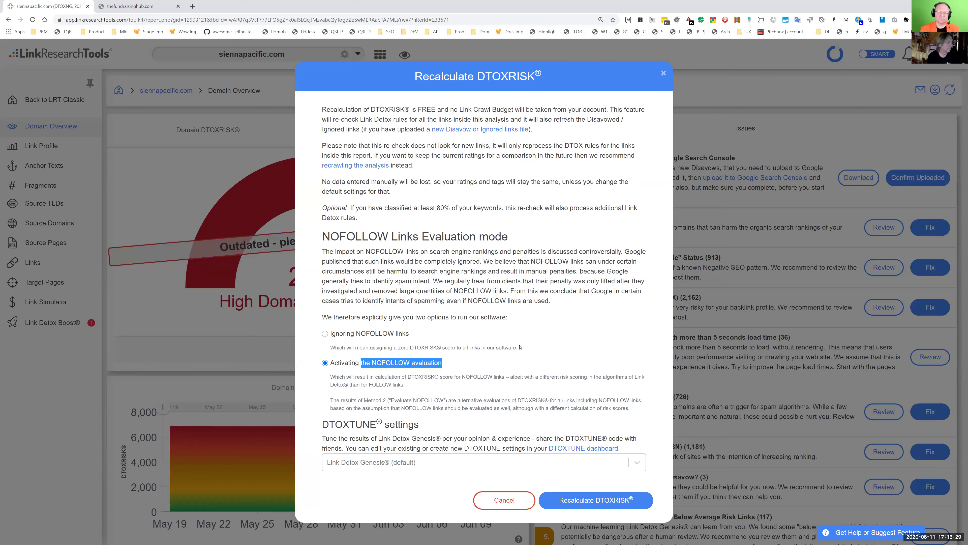
click(504, 499)
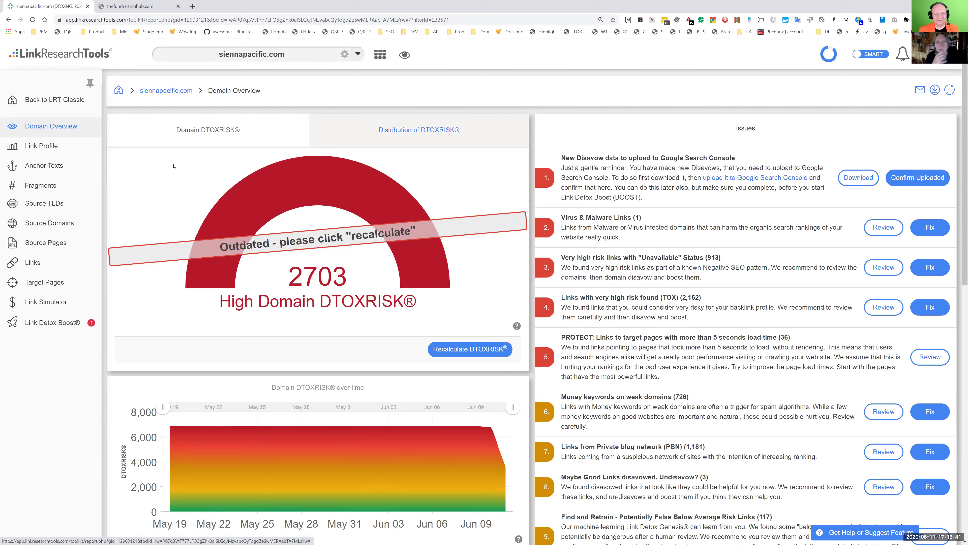
Step: Check the source domains and fragments of the filtered links, and clear all filters from the report
click(63, 223)
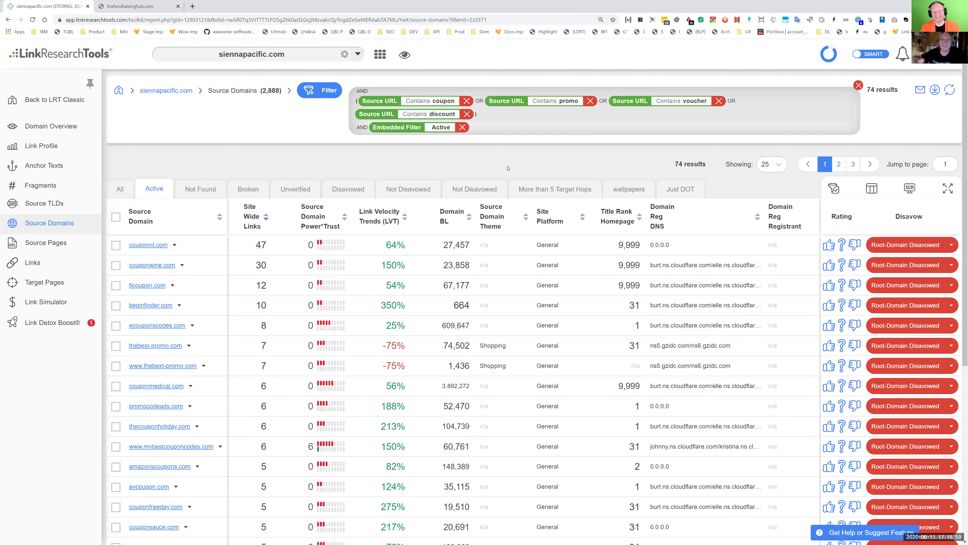
click(55, 185)
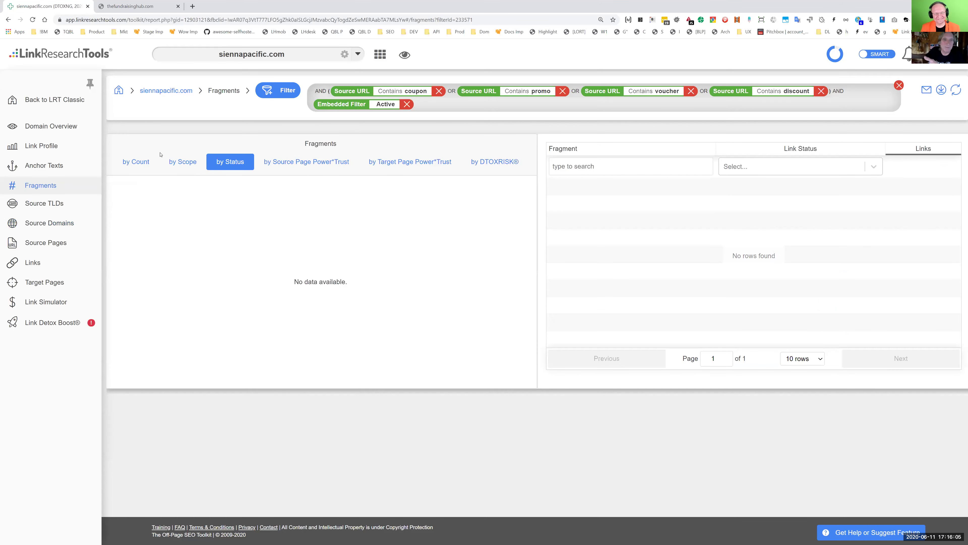
click(900, 86)
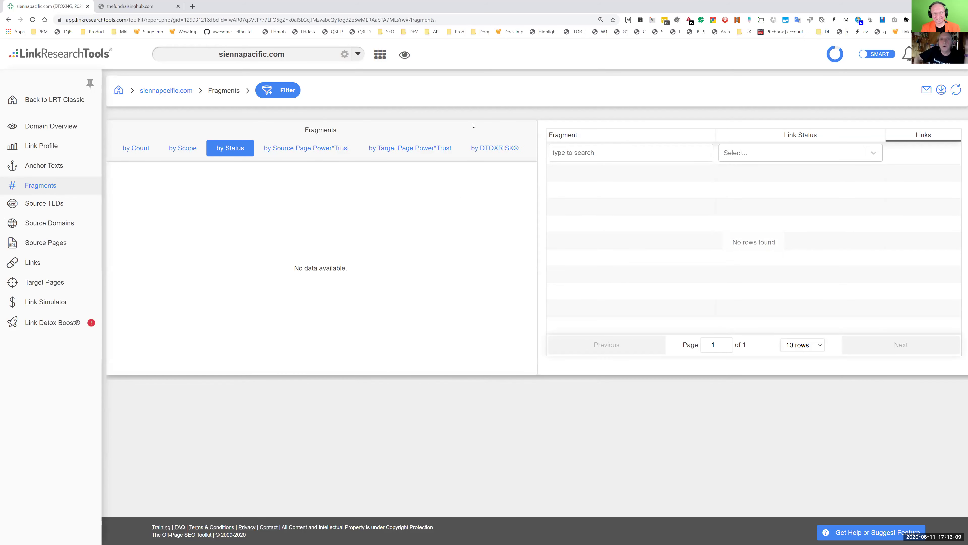
Step: Examine the unfiltered link profile's DTOXRISK distribution in absolute numbers and the anchor texts by DTOXRISK
click(49, 148)
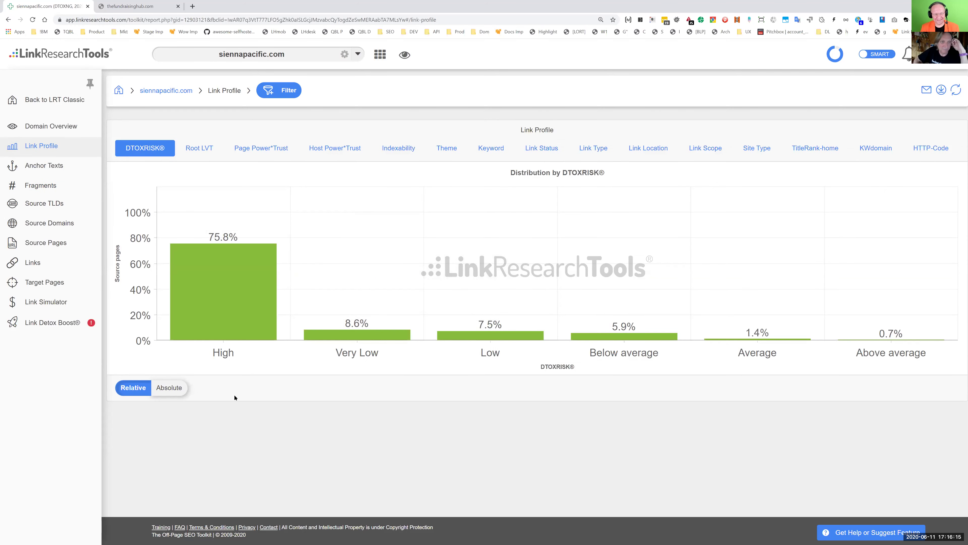
click(167, 387)
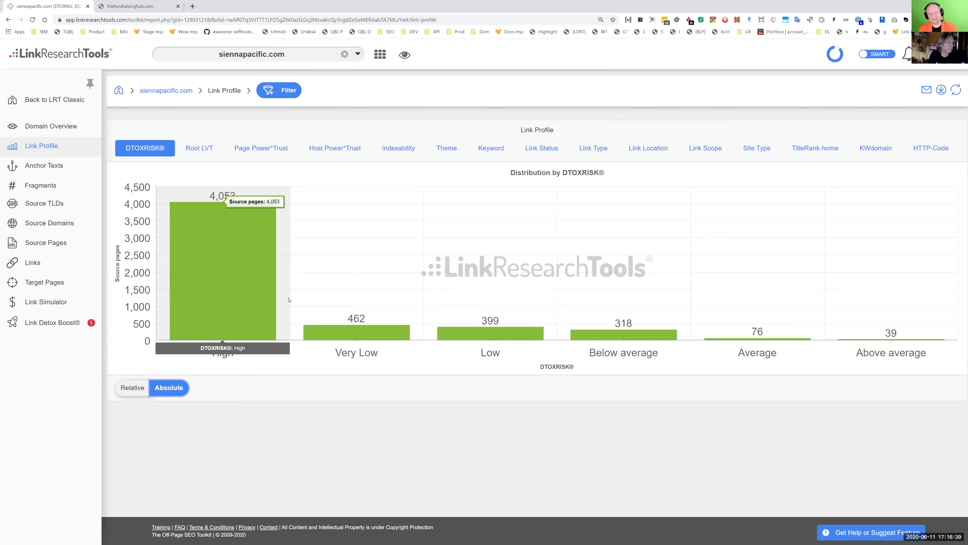
click(17, 167)
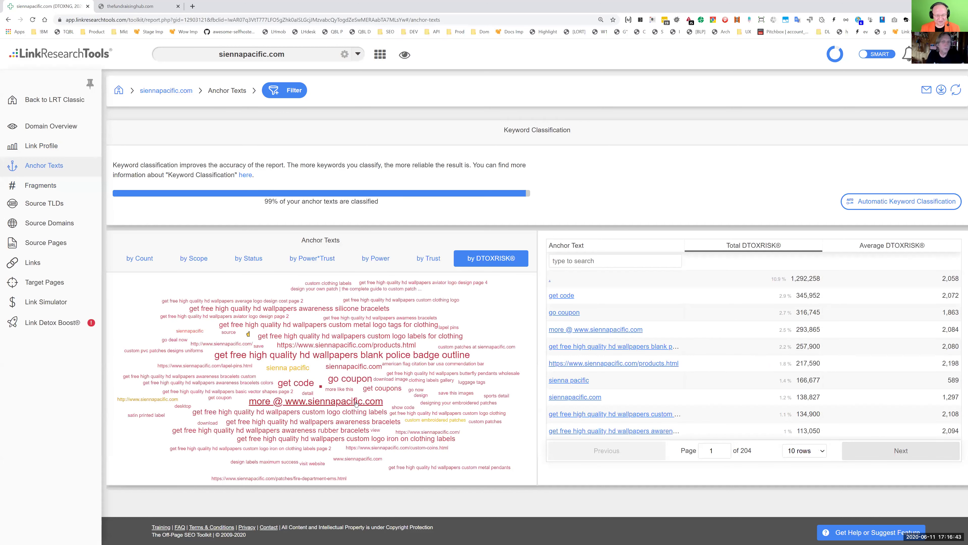
mouse_move(356, 404)
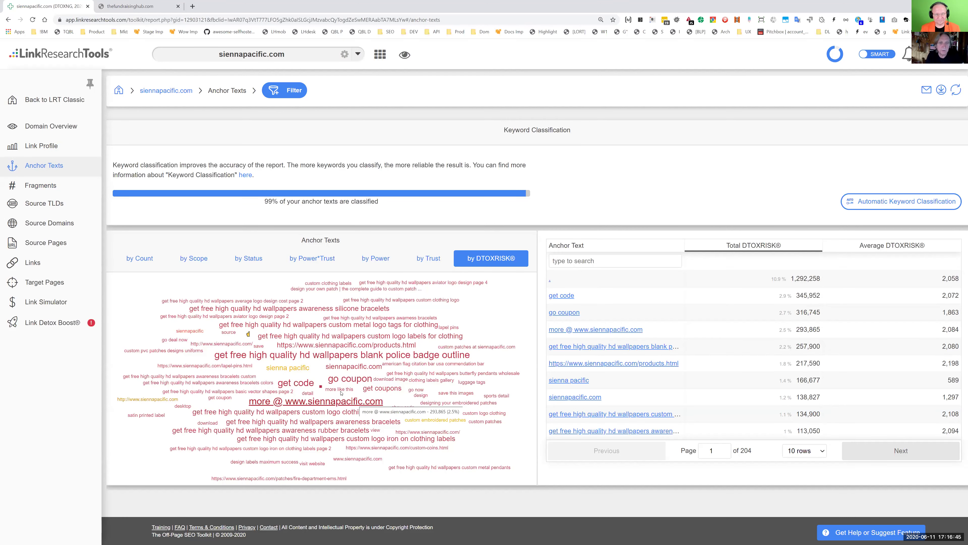